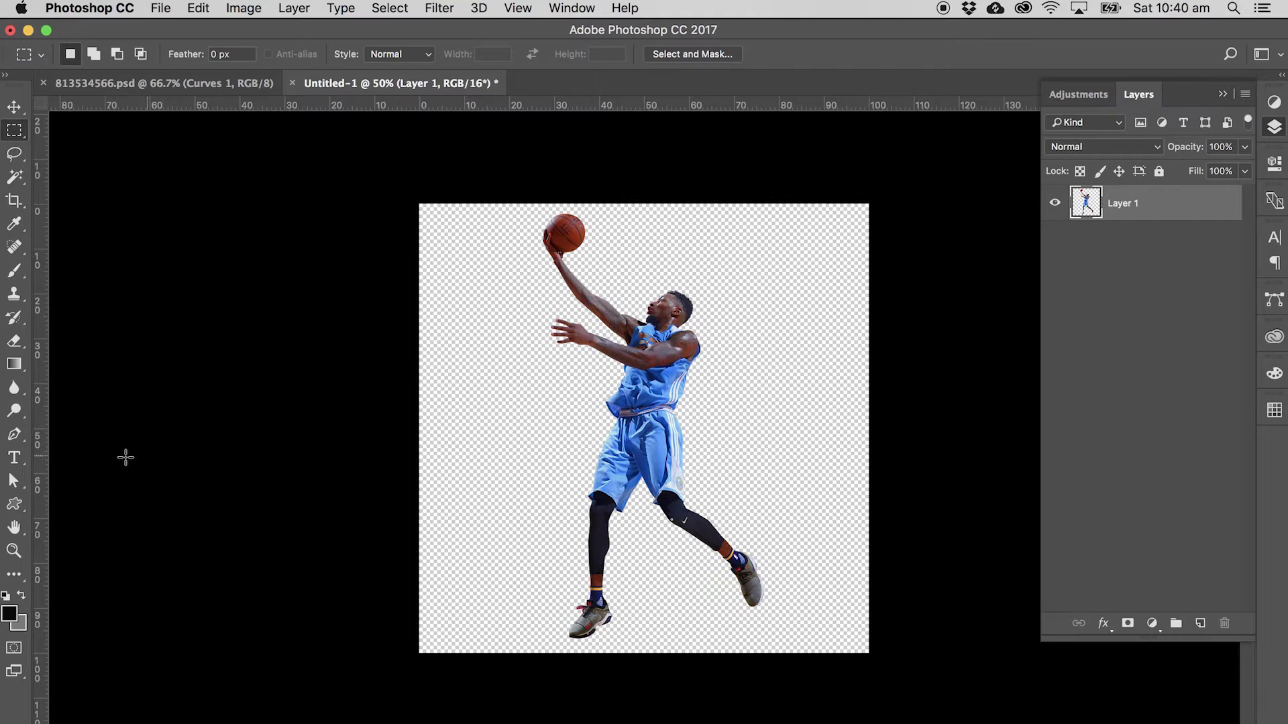
Add a text box spanning the middle of the canvas containing "85", with the text centred.
{"action": "left_click", "coordinate": [14, 458]}
{"action": "left_click_drag", "start_coordinate": [454, 319], "coordinate": [839, 602]}
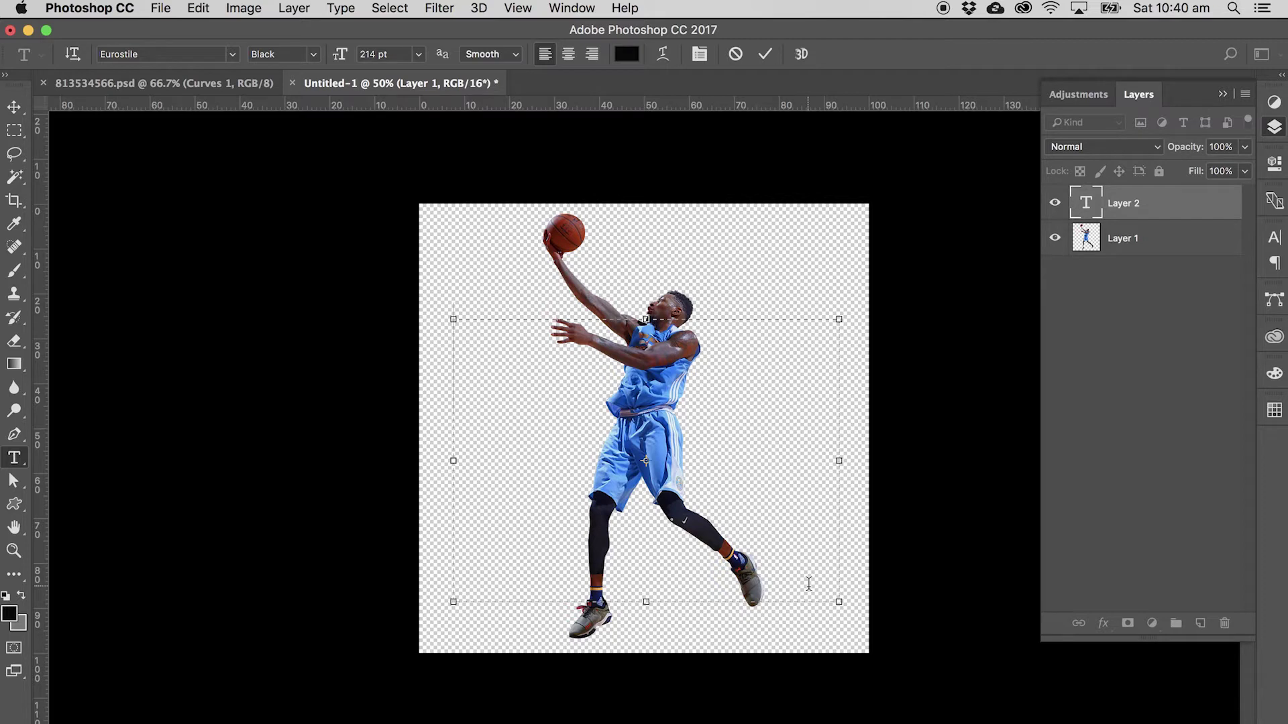
{"action": "type", "text": "85"}
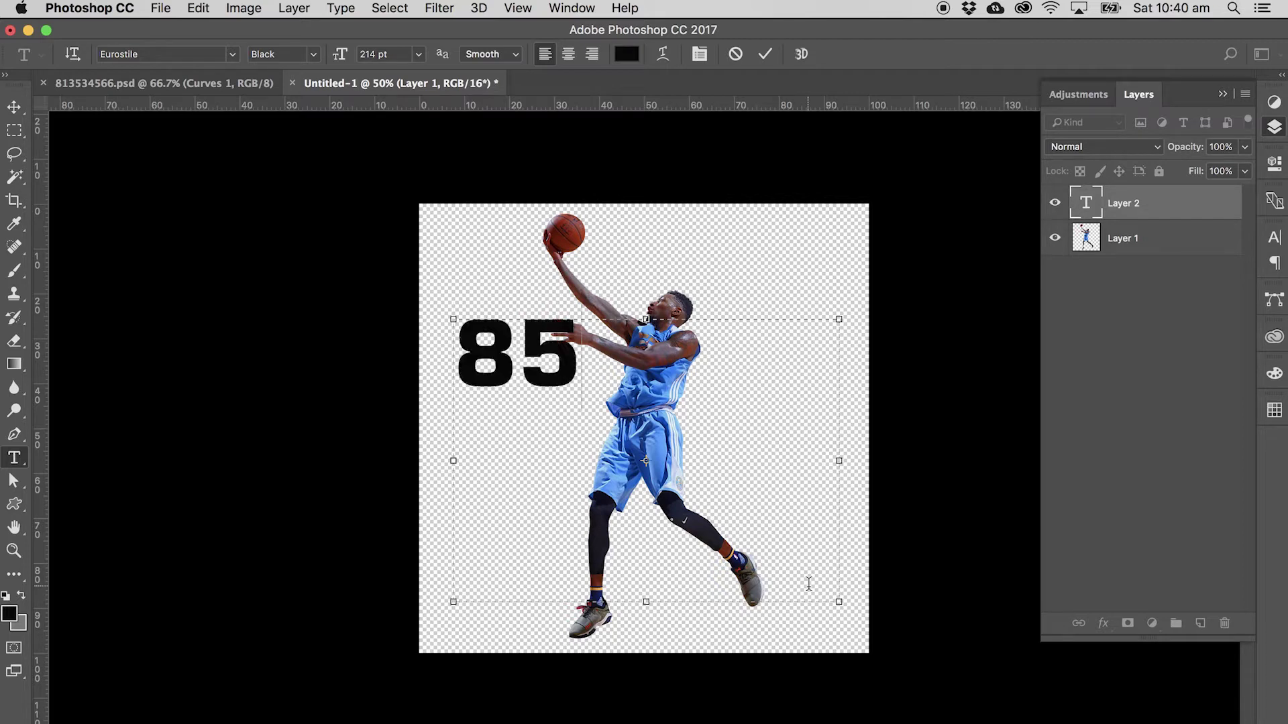
{"action": "key", "text": "super+a"}
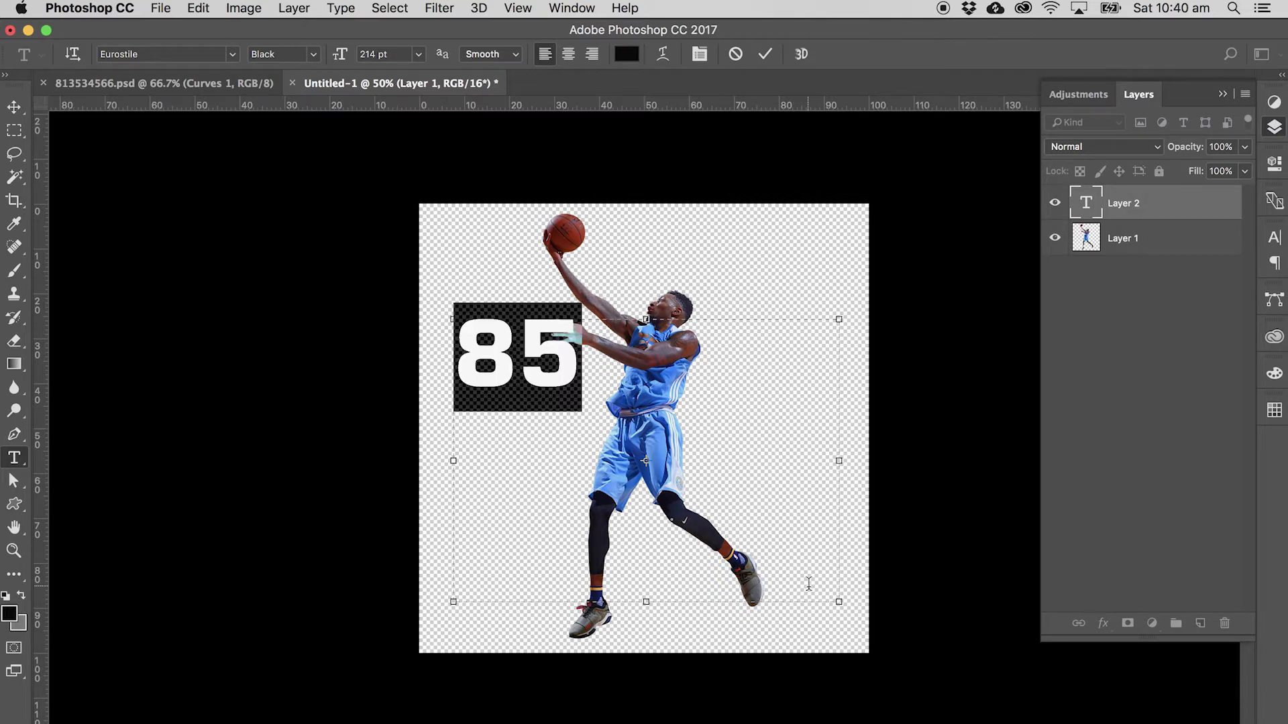
{"action": "left_click", "coordinate": [568, 54]}
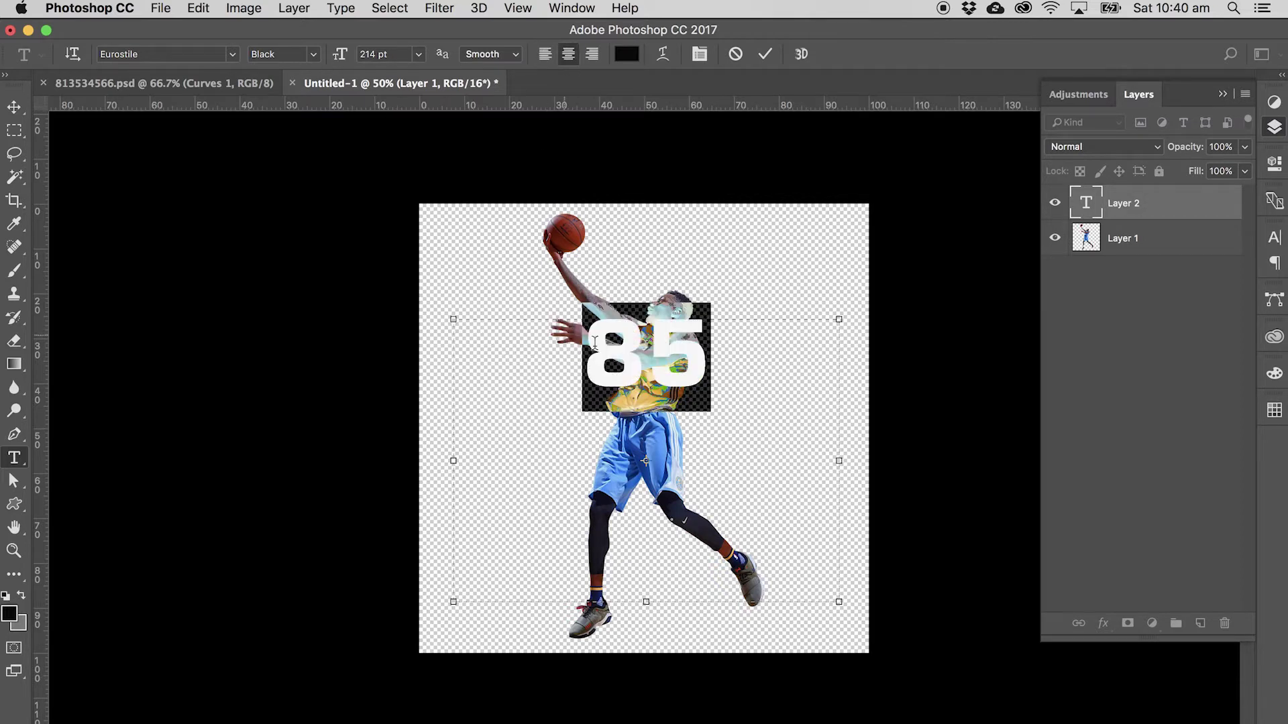
Enlarge the 85 text to 634 pt and change its font to NHL Calgary.
{"action": "left_click_drag", "start_coordinate": [340, 55], "coordinate": [742, 109]}
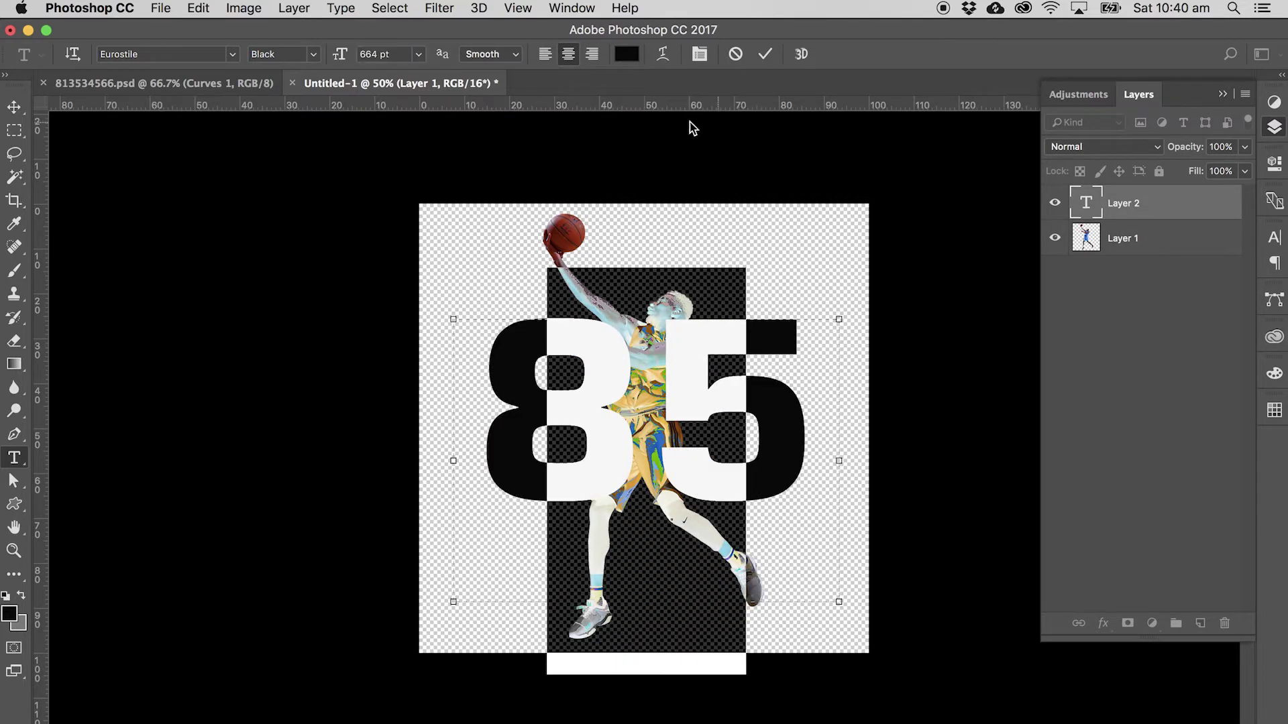
{"action": "left_click_drag", "start_coordinate": [339, 54], "coordinate": [310, 66]}
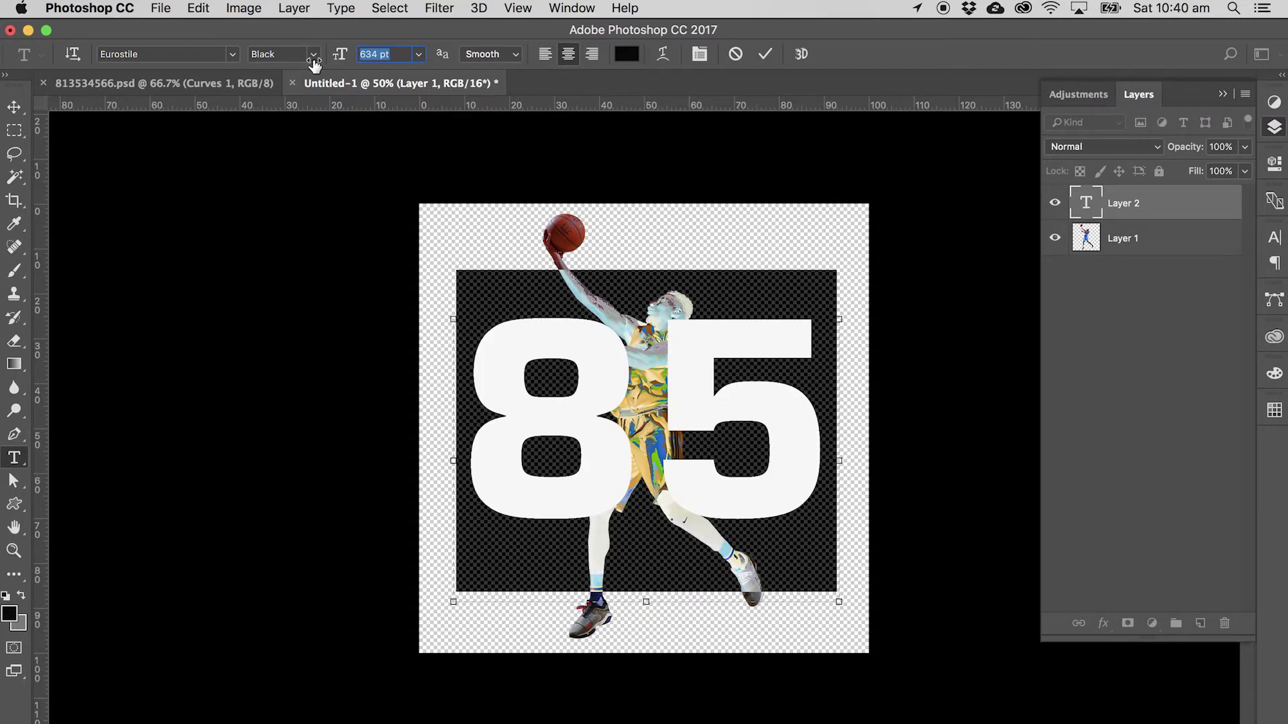
{"action": "left_click", "coordinate": [232, 53]}
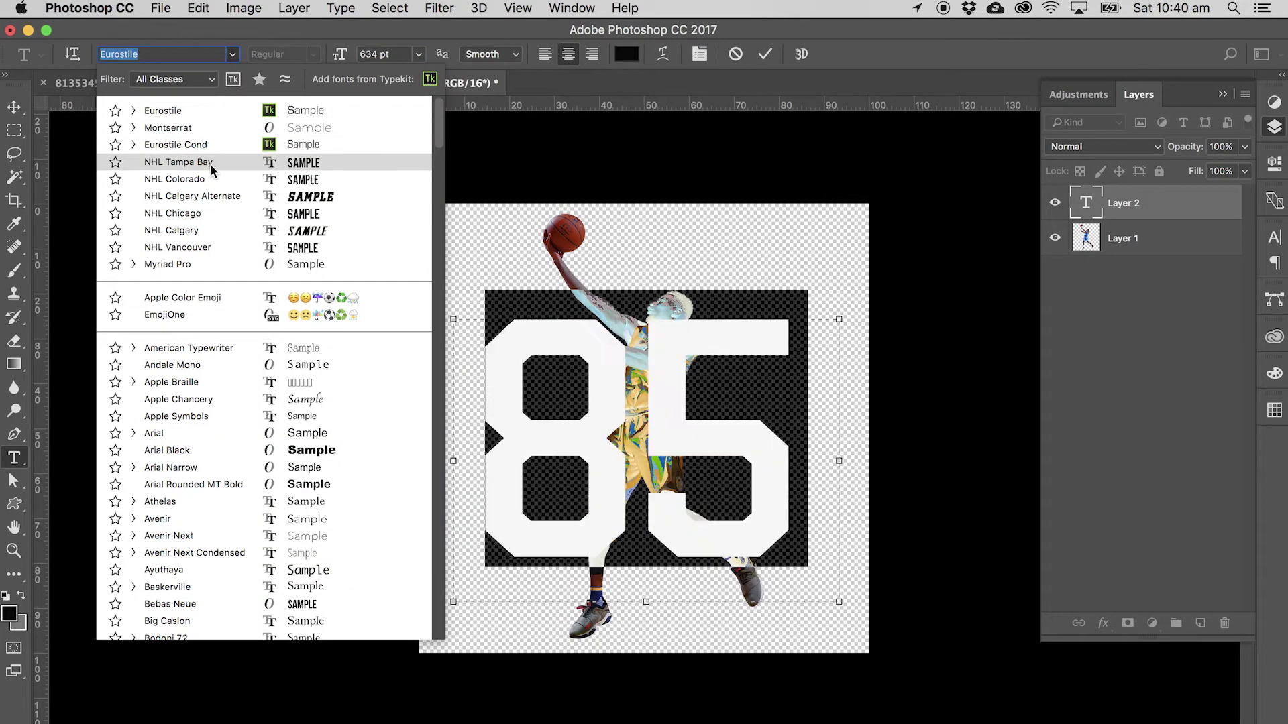
{"action": "left_click", "coordinate": [212, 230]}
{"action": "left_click", "coordinate": [14, 130]}
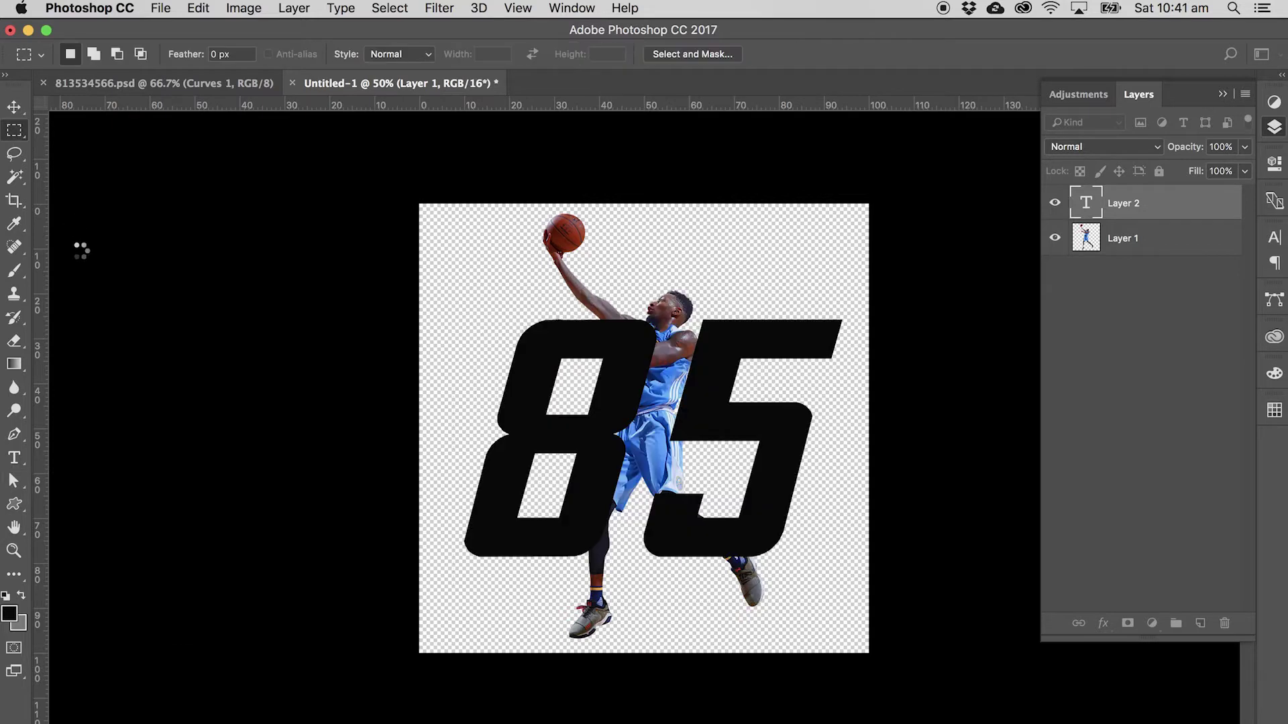
Move the 85 text layer below Layer 1 so the number sits behind the player.
{"action": "left_click_drag", "start_coordinate": [1132, 210], "coordinate": [1150, 306]}
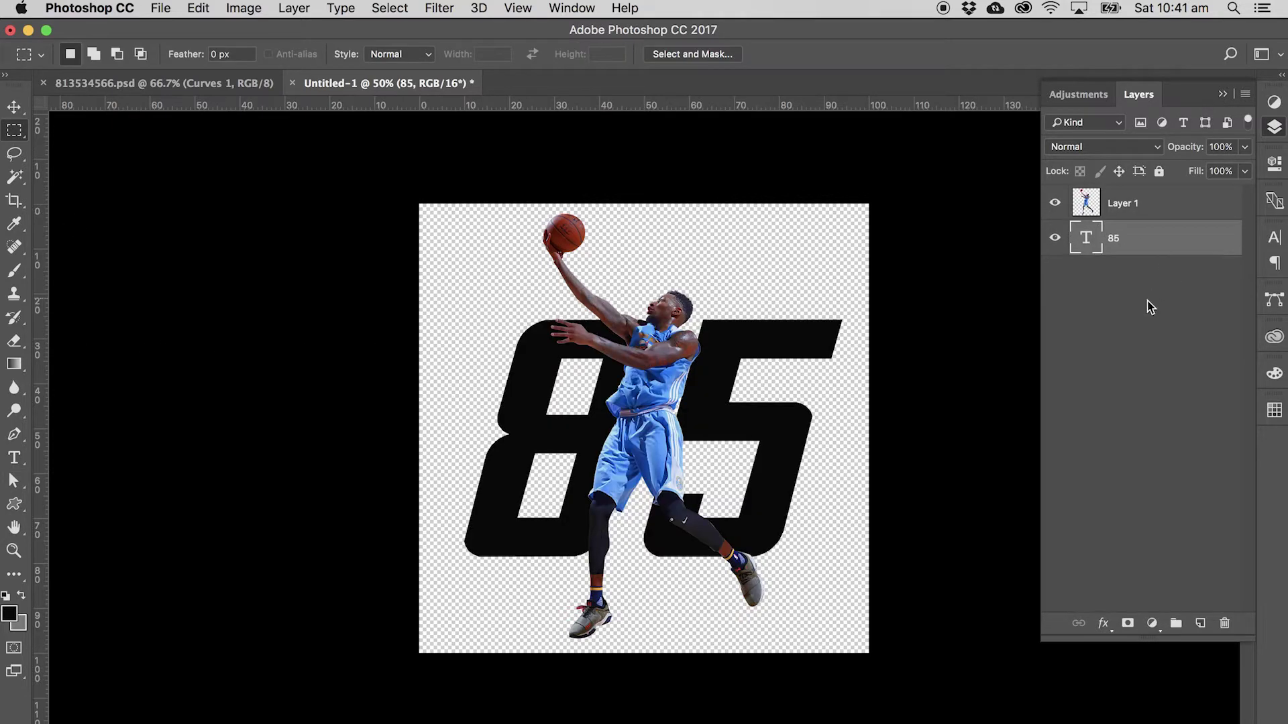
{"action": "left_click", "coordinate": [1273, 128]}
{"action": "left_click", "coordinate": [1273, 127]}
Start a new text layer above the number 5 and reduce its text size to 82 pt.
{"action": "left_click", "coordinate": [14, 458]}
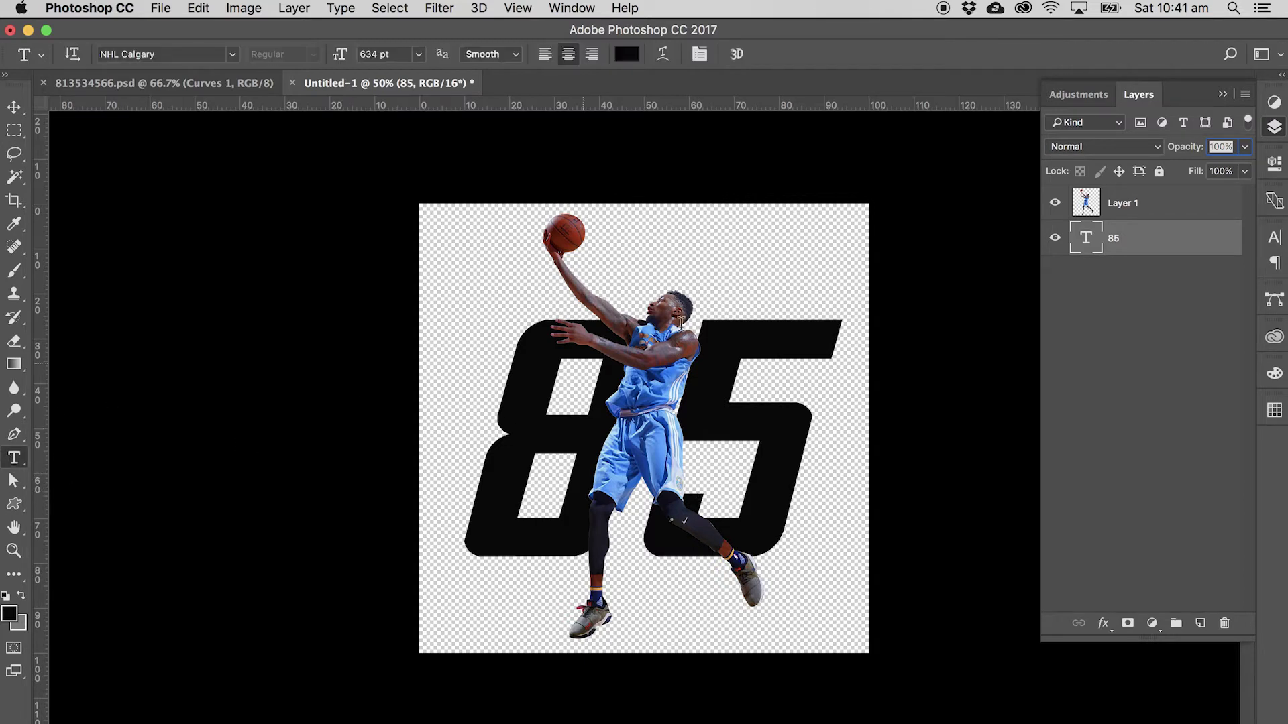
{"action": "left_click", "coordinate": [731, 269]}
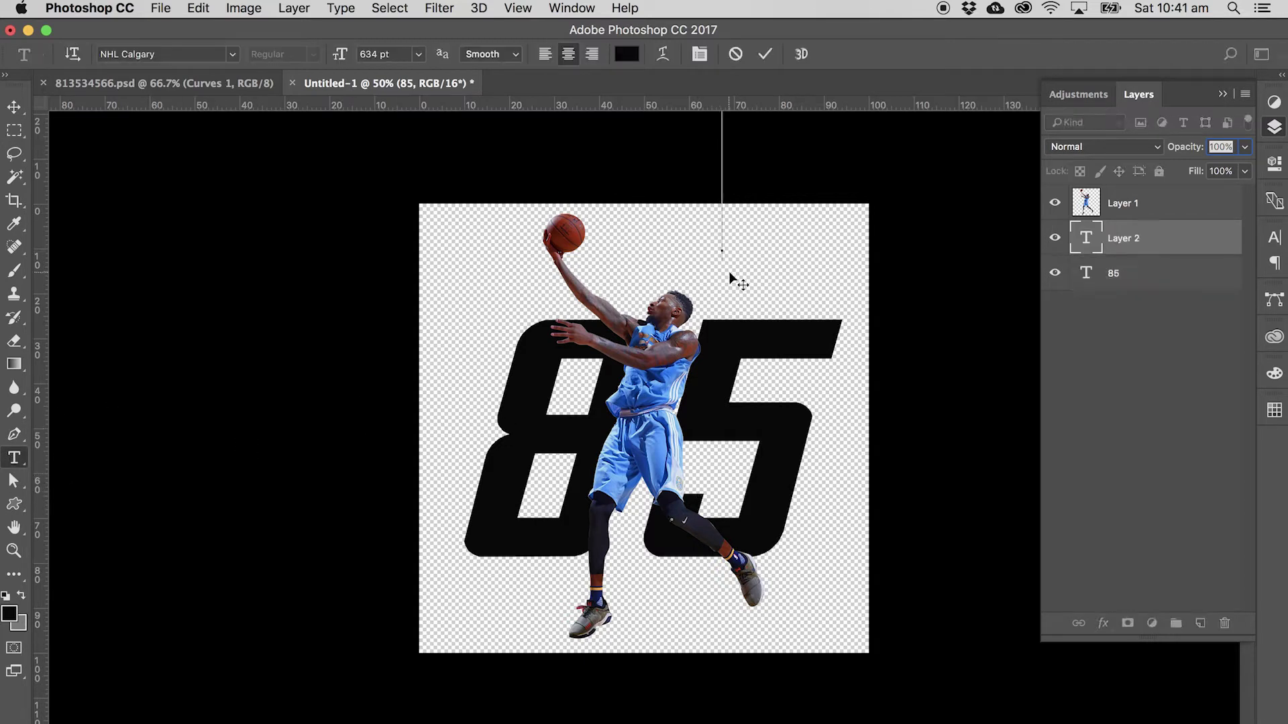
{"action": "type", "text": "MURRAY"}
{"action": "key", "text": "ctrl+a"}
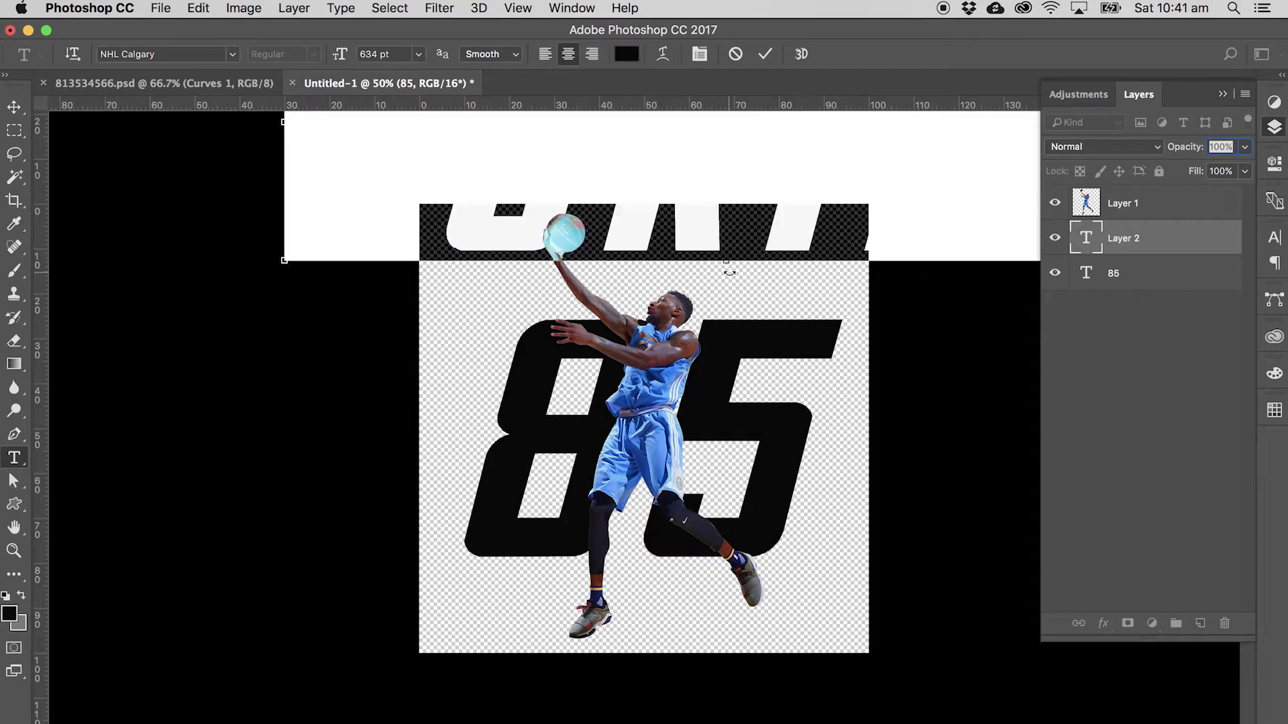
{"action": "mouse_move", "coordinate": [335, 59]}
{"action": "left_mouse_down"}
{"action": "mouse_move", "coordinate": [123, 61]}
{"action": "mouse_move", "coordinate": [336, 53]}
{"action": "left_mouse_up"}
Edit the new small text so that it reads "PTS".
{"action": "left_click", "coordinate": [766, 239]}
{"action": "key", "text": "BackSpace"}
{"action": "key", "text": "BackSpace"}
{"action": "key", "text": "BackSpace"}
{"action": "key", "text": "BackSpace"}
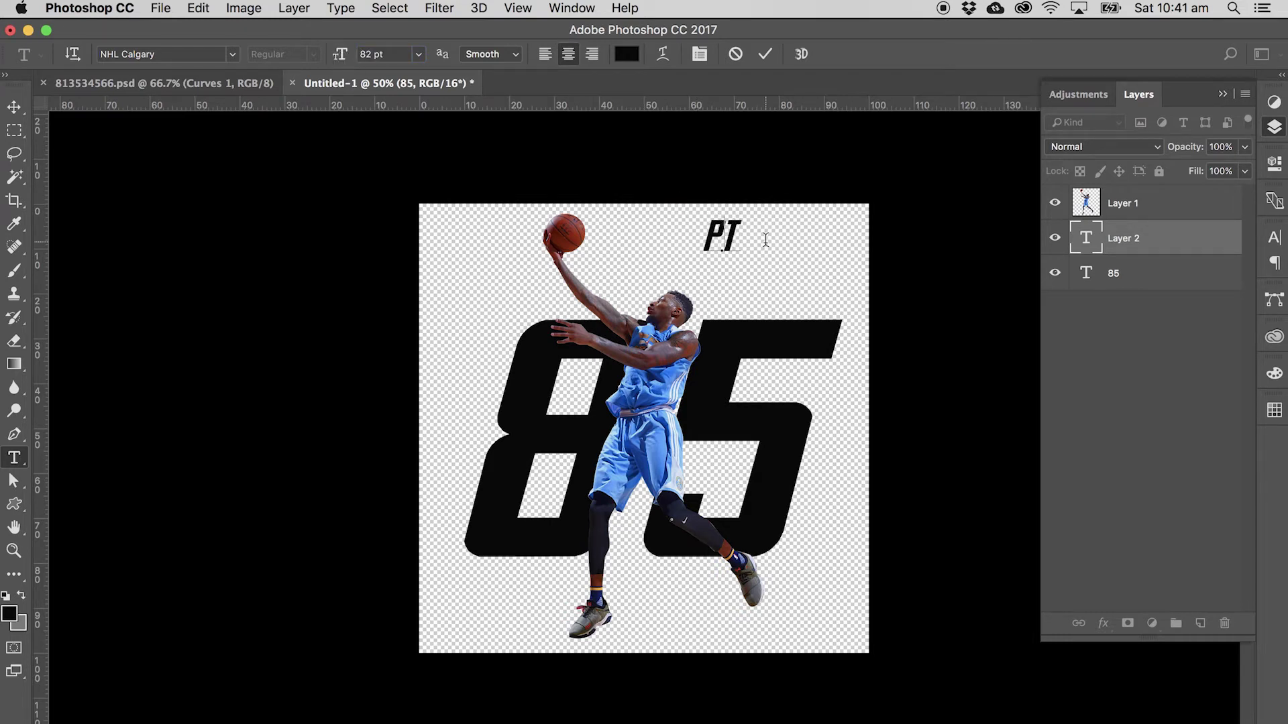
{"action": "type", "text": "NS"}
{"action": "key", "text": "BackSpace"}
{"action": "key", "text": "BackSpace"}
{"action": "key", "text": "Delete"}
{"action": "type", "text": "TS"}
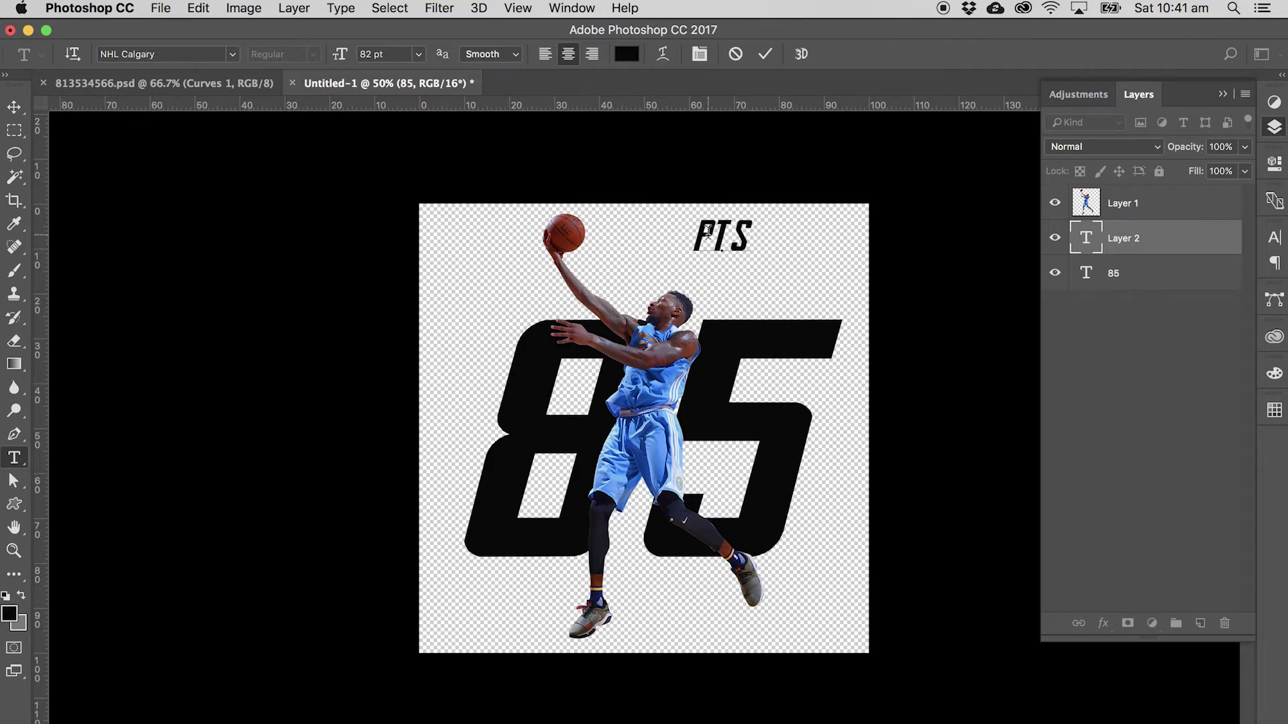
Move the PTS text onto the upper bar of the number 5.
{"action": "left_click", "coordinate": [13, 109]}
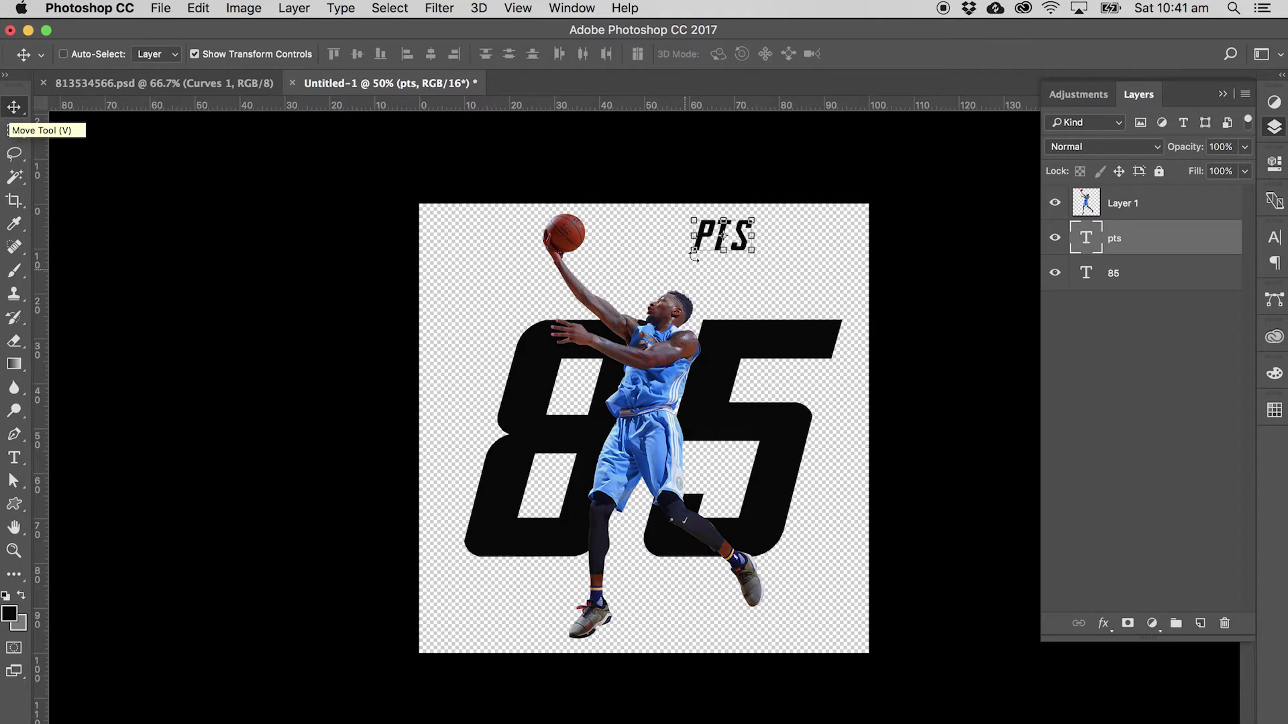
{"action": "left_click_drag", "start_coordinate": [734, 238], "coordinate": [796, 338]}
{"action": "key", "text": "ctrl+t"}
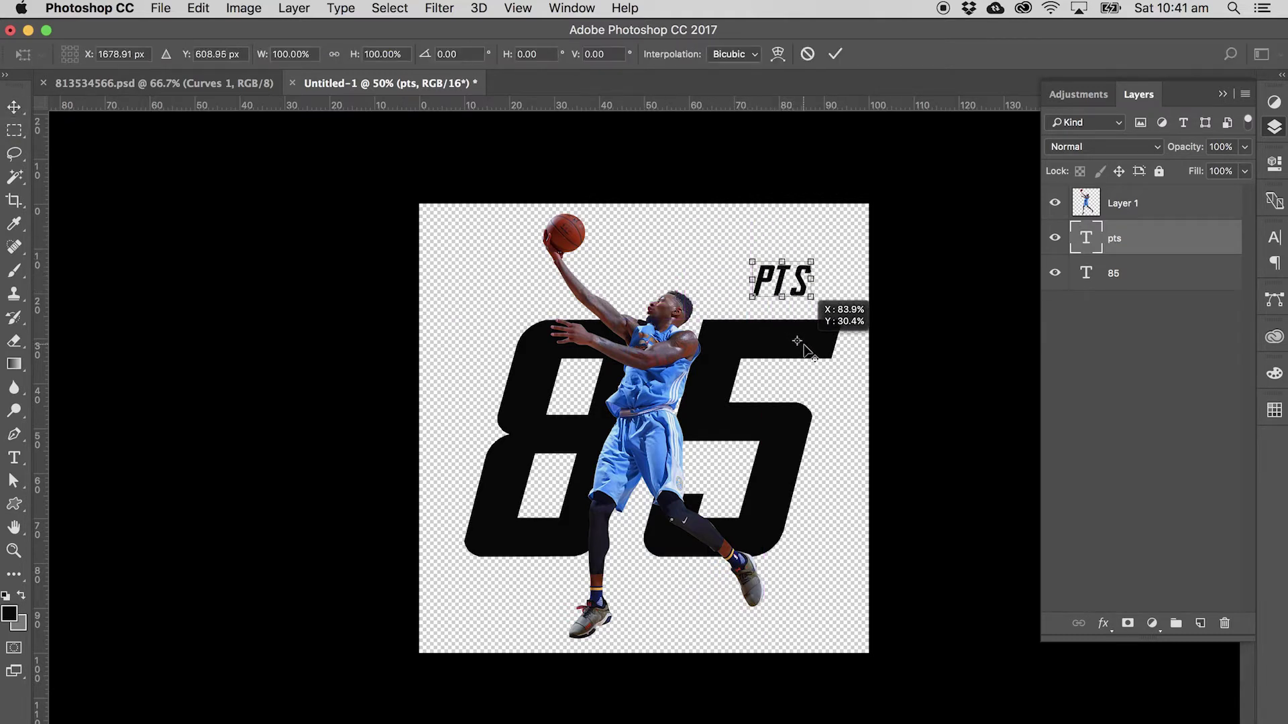
{"action": "key", "text": "Return"}
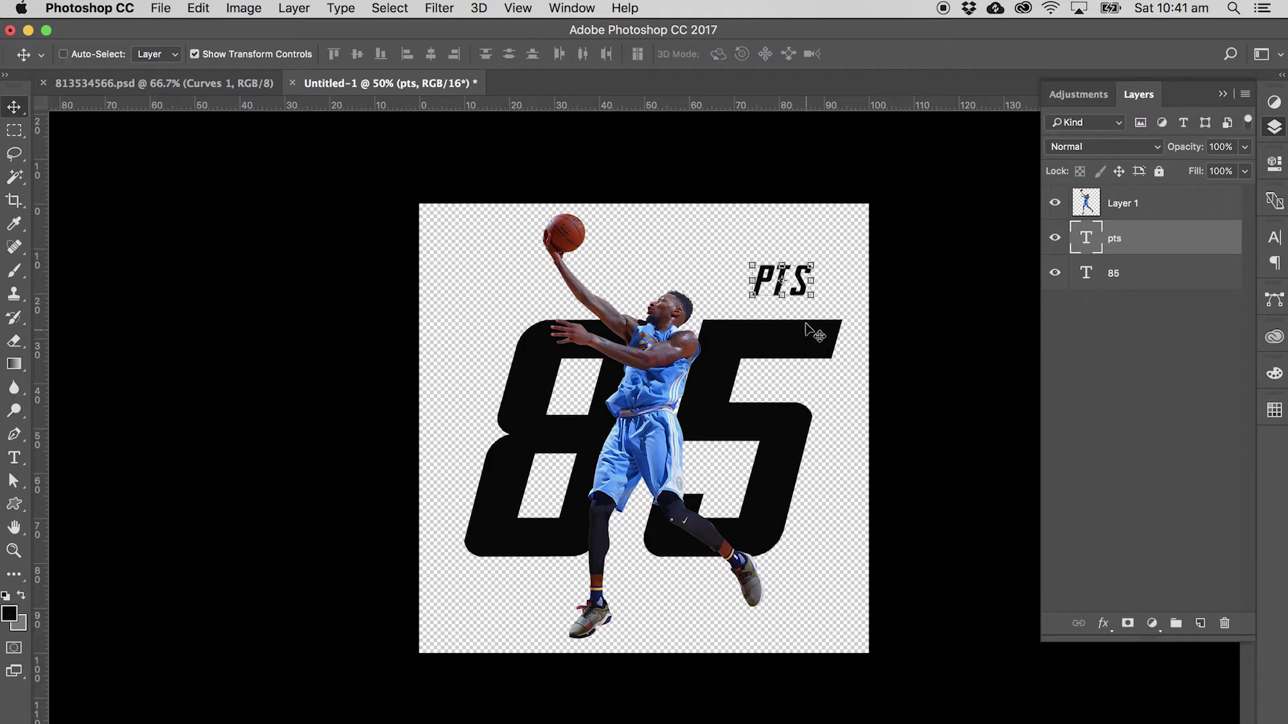
{"action": "left_click_drag", "start_coordinate": [805, 280], "coordinate": [822, 341]}
Set the colour of the PTS text to white (ffffff).
{"action": "left_click", "coordinate": [21, 595]}
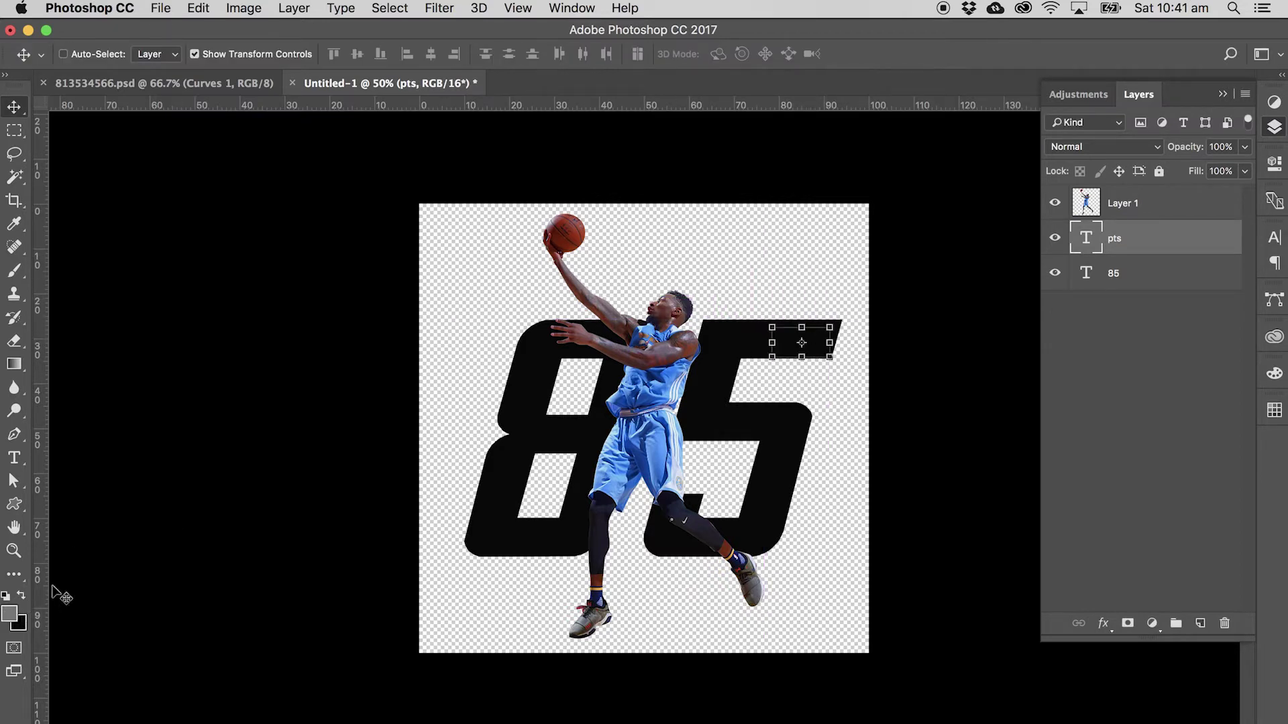
{"action": "left_click", "coordinate": [1277, 236]}
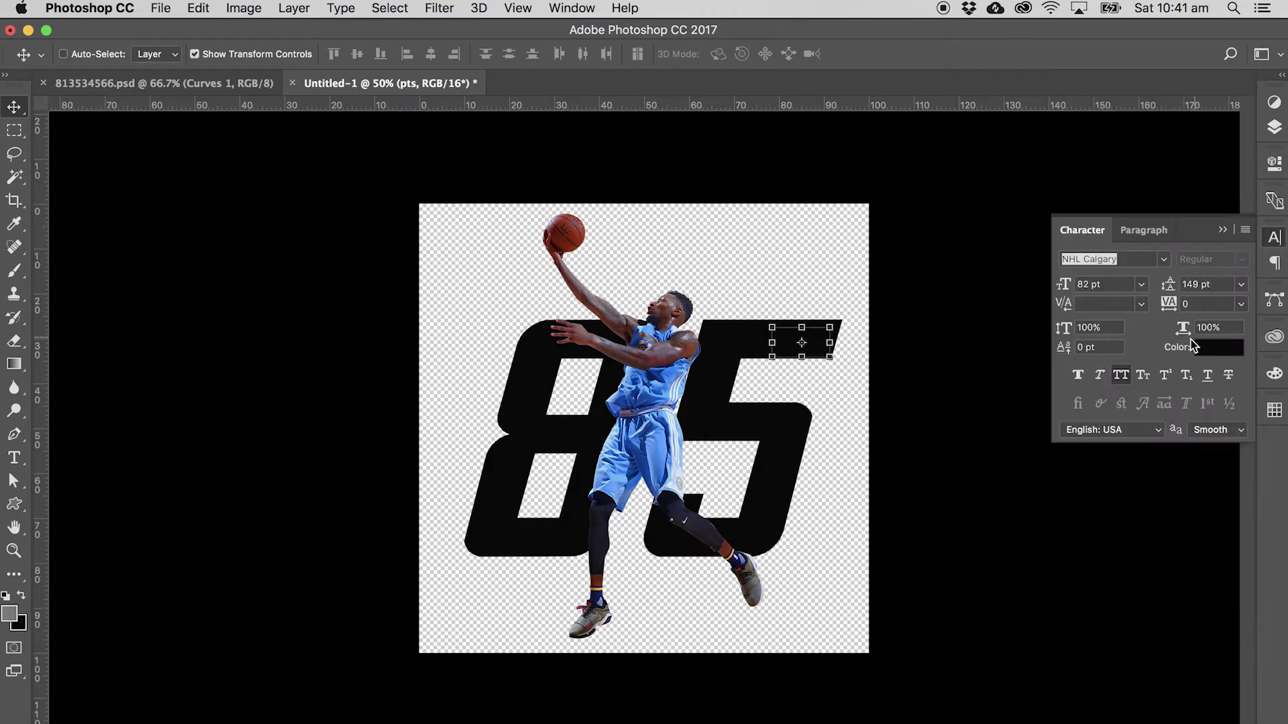
{"action": "left_click", "coordinate": [1196, 342]}
{"action": "left_click", "coordinate": [479, 347]}
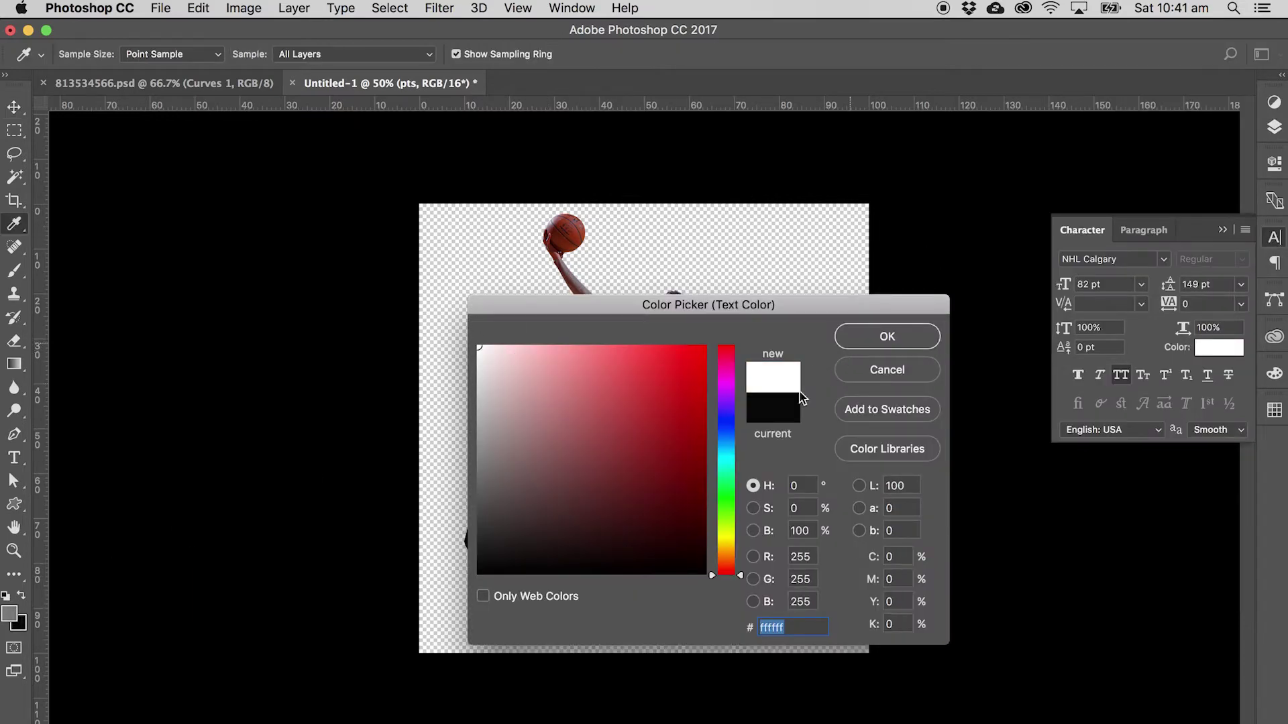
{"action": "key", "text": "Return"}
Scale the PTS text down to 63.78 pt so it fits inside the bar of the 5.
{"action": "key", "text": "ctrl+t"}
{"action": "left_click_drag", "start_coordinate": [829, 354], "coordinate": [823, 350]}
{"action": "key", "text": "Return"}
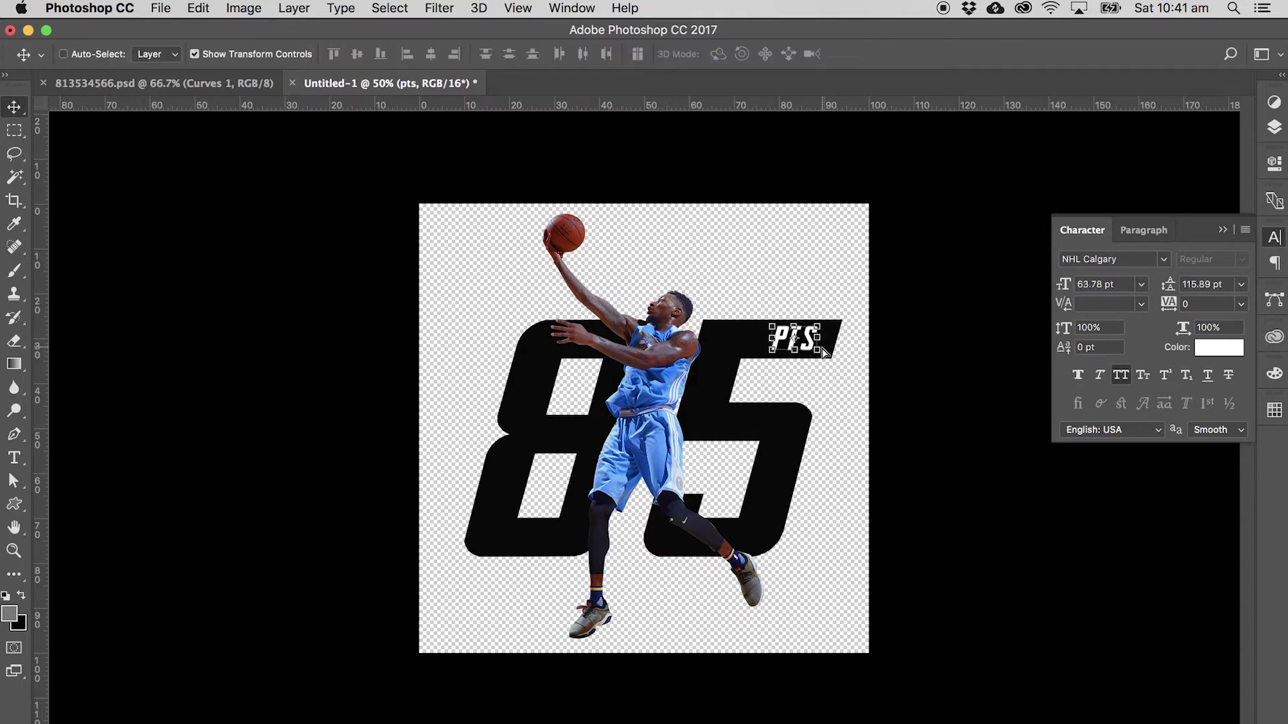
Shift the PTS text towards the right end of the 5's upper bar and nudge it slightly down.
{"action": "key", "text": "ctrl+plus"}
{"action": "key", "text": "ctrl+plus"}
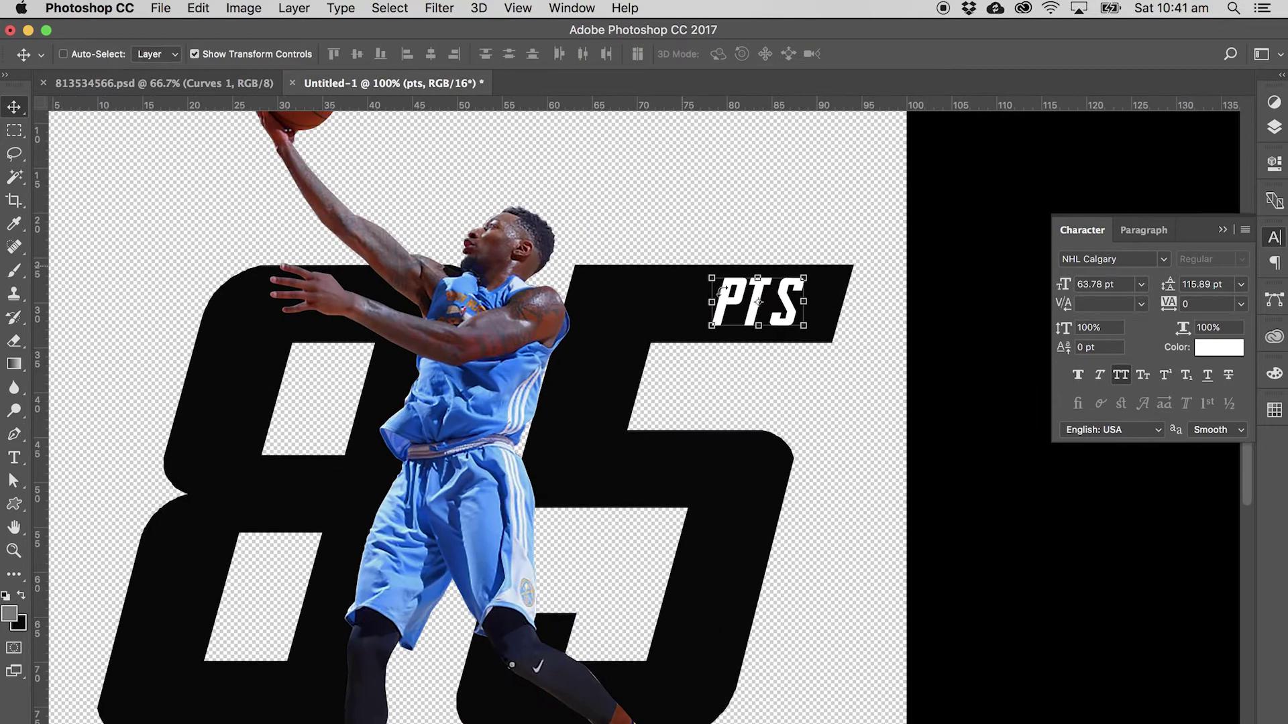
{"action": "left_click_drag", "start_coordinate": [796, 315], "coordinate": [821, 315]}
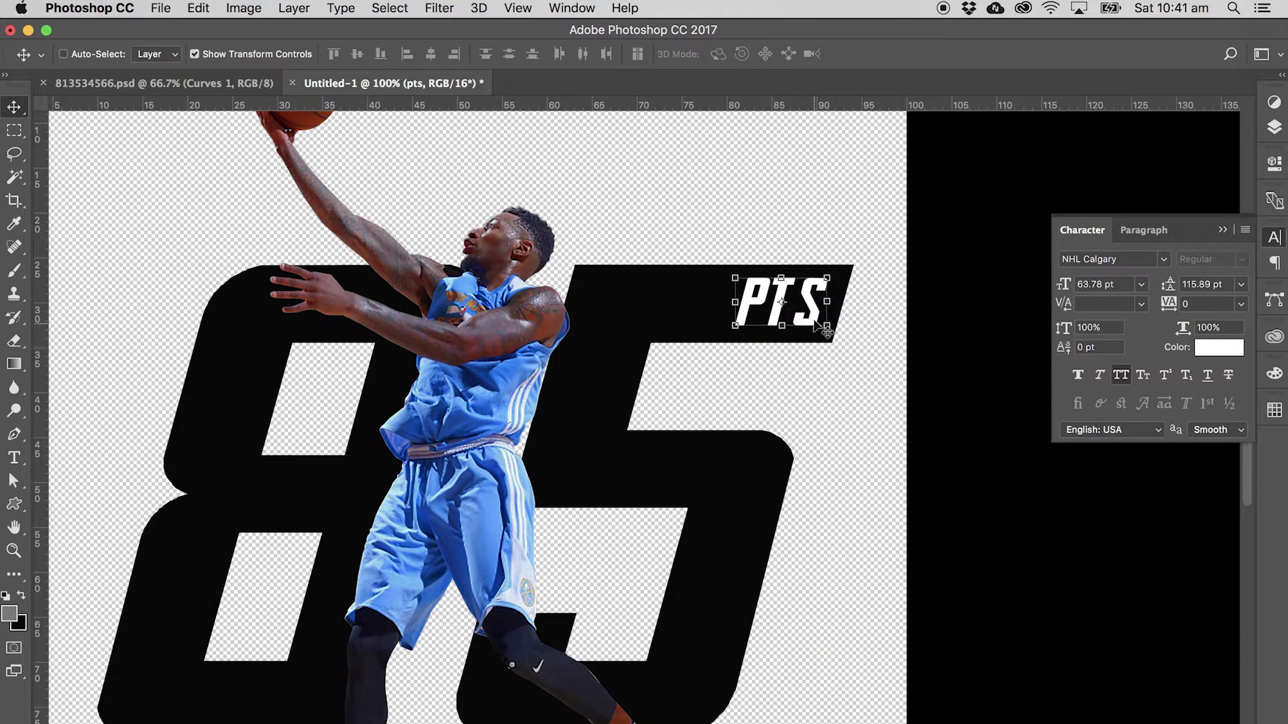
{"action": "key", "text": "Down"}
{"action": "key", "text": "Down"}
{"action": "key", "text": "Down"}
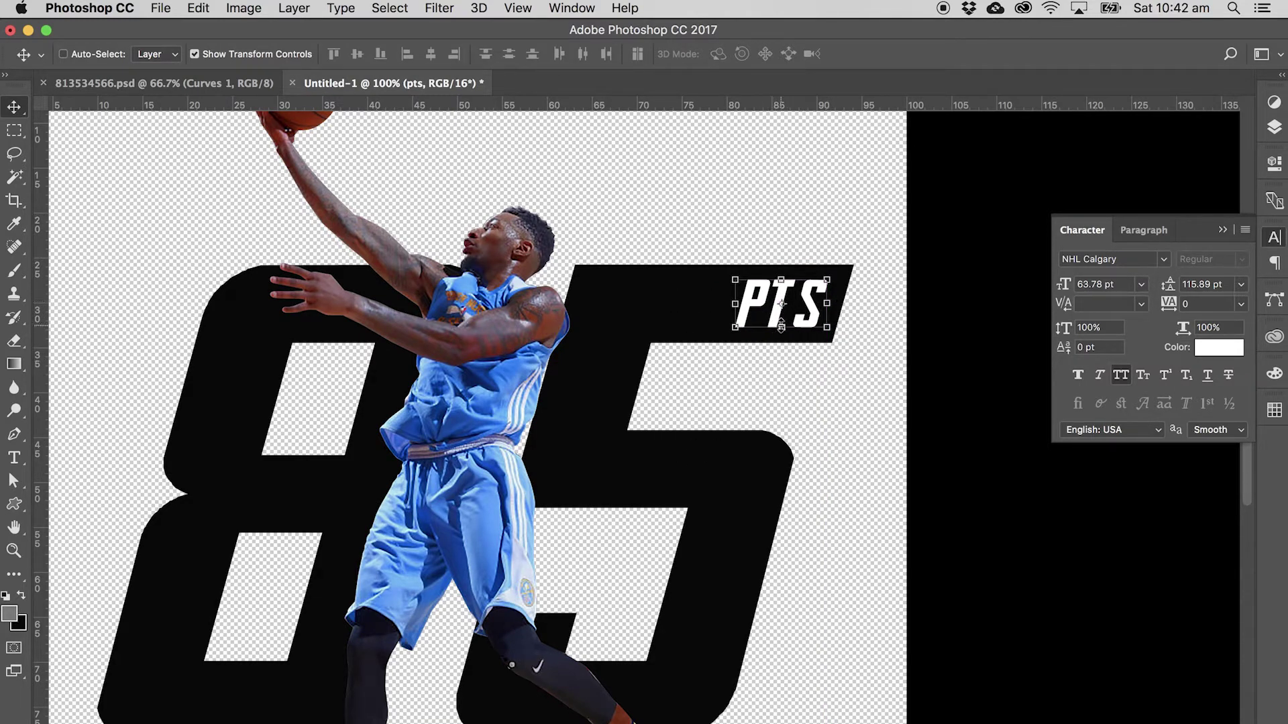
Adjust the tracking of the S in PTS and set the tracking of the T to -100.
{"action": "key", "text": "t"}
{"action": "left_click", "coordinate": [798, 302]}
{"action": "left_click_drag", "start_coordinate": [798, 302], "coordinate": [847, 306]}
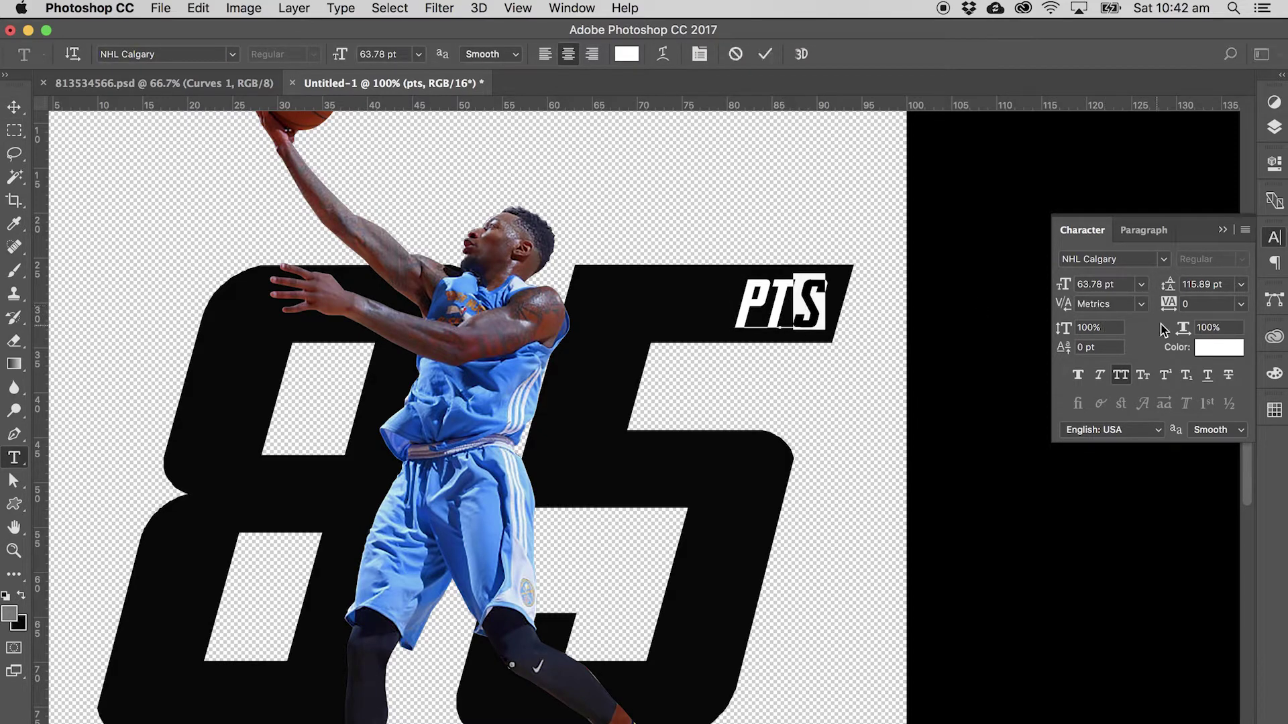
{"action": "left_click_drag", "start_coordinate": [1172, 307], "coordinate": [1167, 306]}
{"action": "left_click", "coordinate": [789, 297]}
{"action": "left_click_drag", "start_coordinate": [775, 298], "coordinate": [797, 299]}
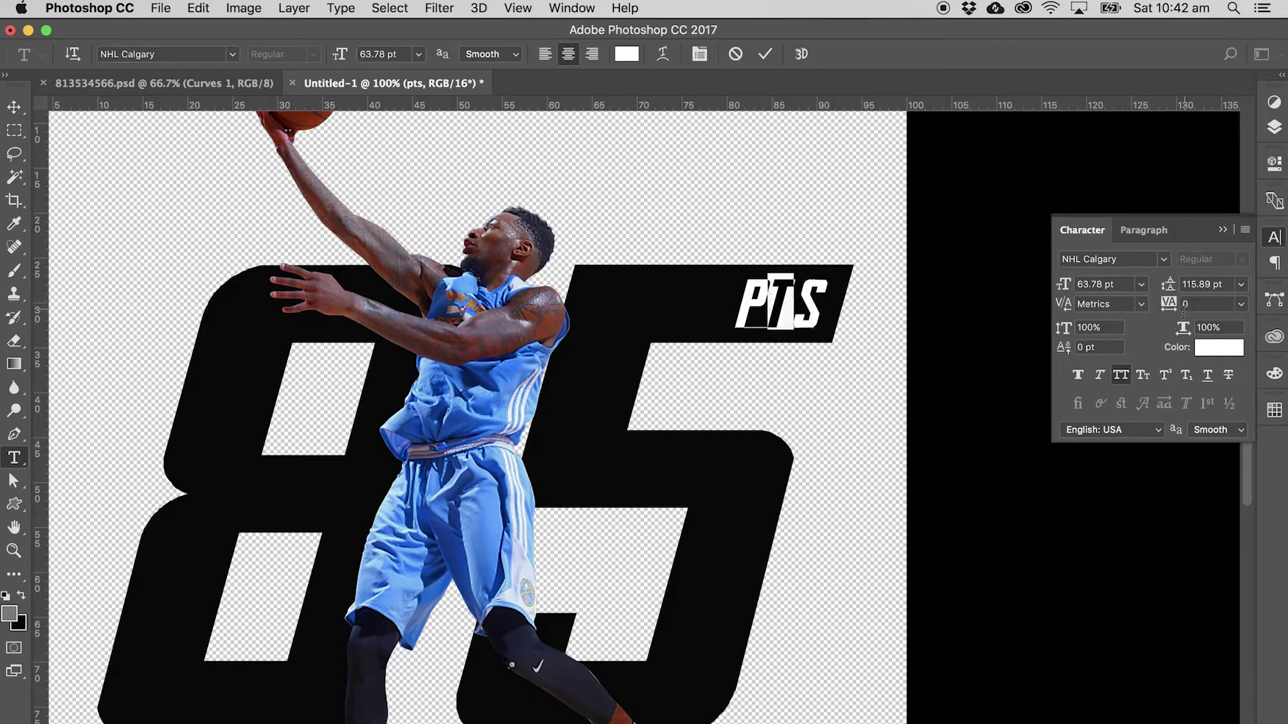
{"action": "left_click_drag", "start_coordinate": [1170, 305], "coordinate": [1167, 308]}
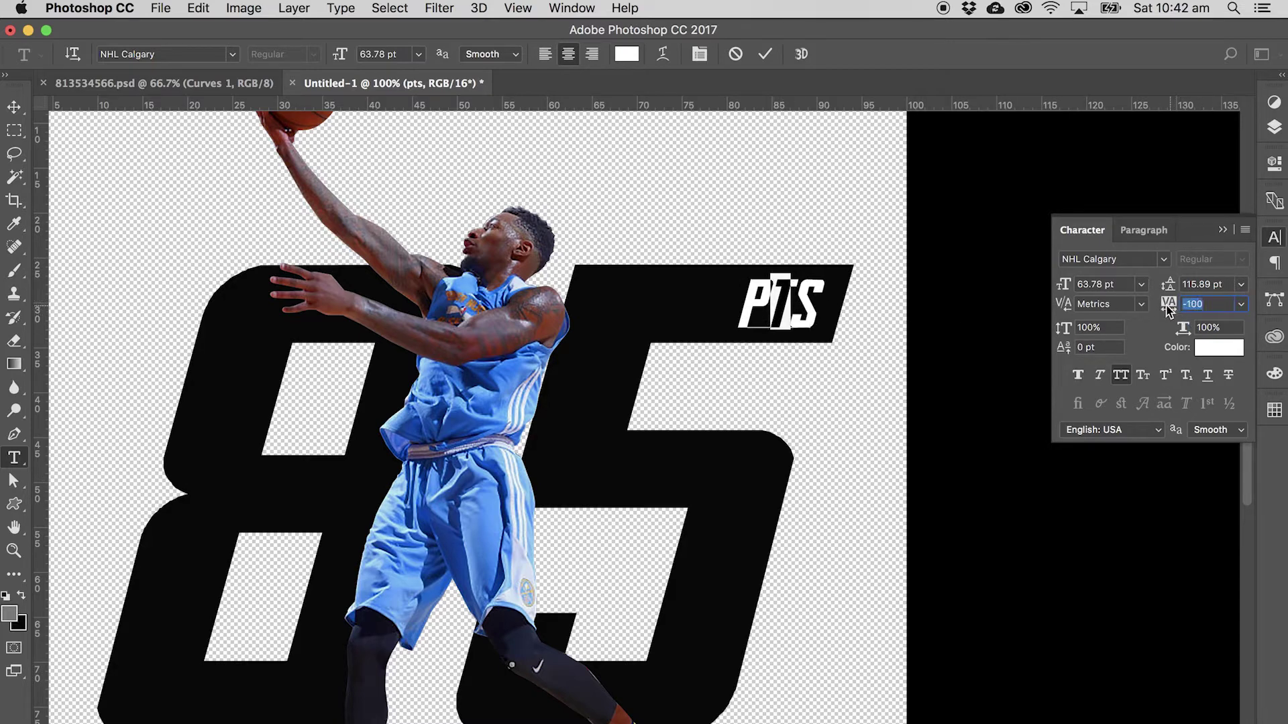
Move the tightened PTS text slightly closer to the right end of the 5's upper bar.
{"action": "left_click", "coordinate": [14, 106]}
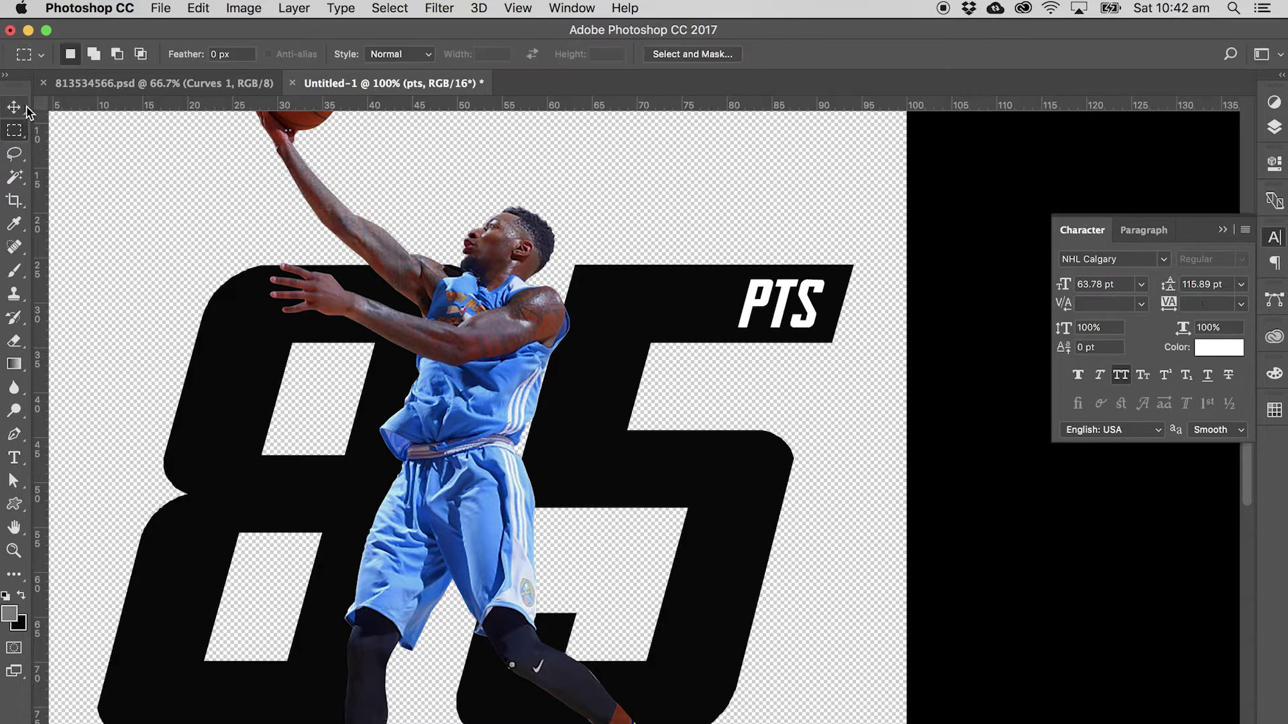
{"action": "left_click_drag", "start_coordinate": [809, 295], "coordinate": [816, 296]}
{"action": "key", "text": "super+minus"}
{"action": "key", "text": "super+minus"}
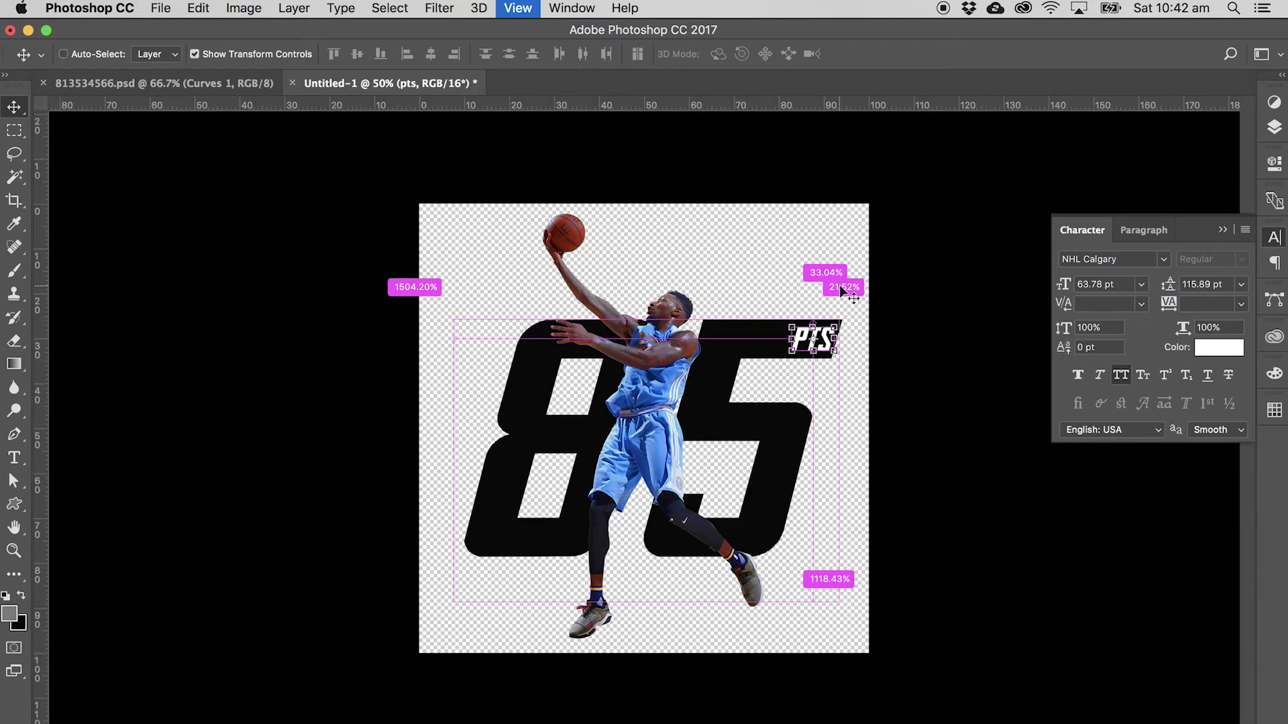
Skew the pts and 85 text layers together so they slope upward to the right, and reposition them behind the player.
{"action": "left_click", "coordinate": [1274, 127]}
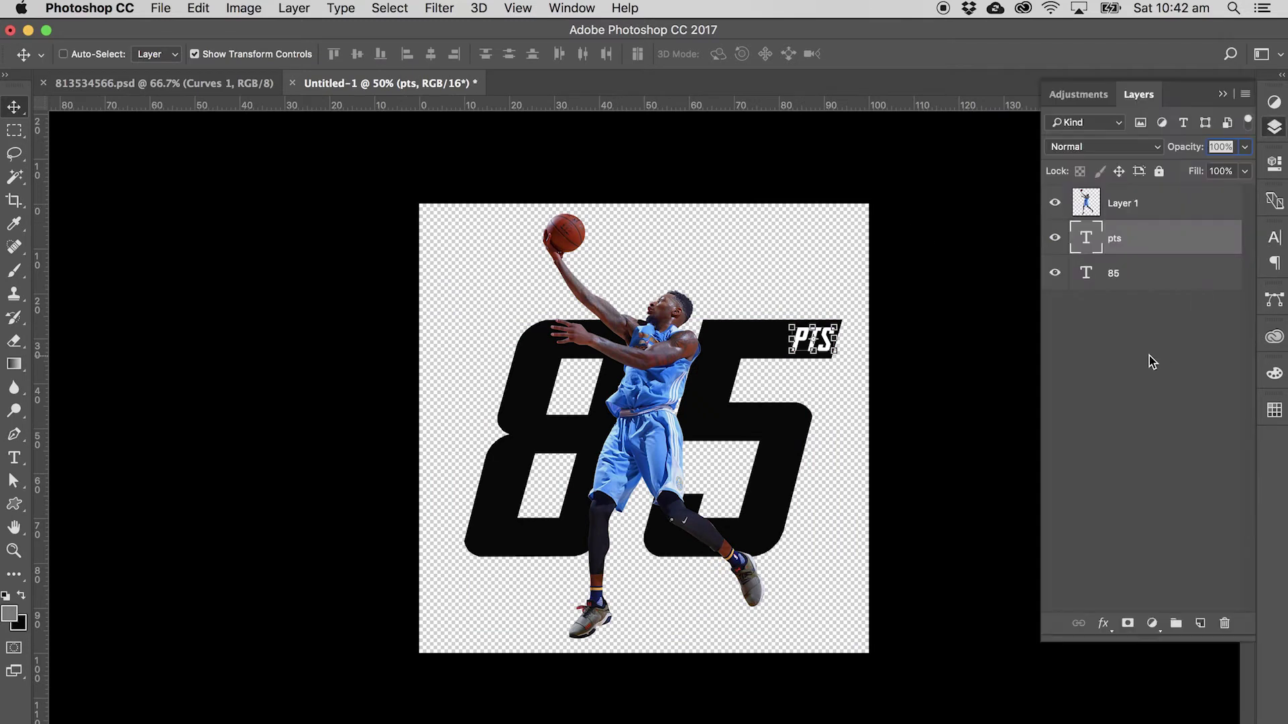
{"action": "left_click", "coordinate": [1154, 275], "text": "shift"}
{"action": "key", "text": "super"}
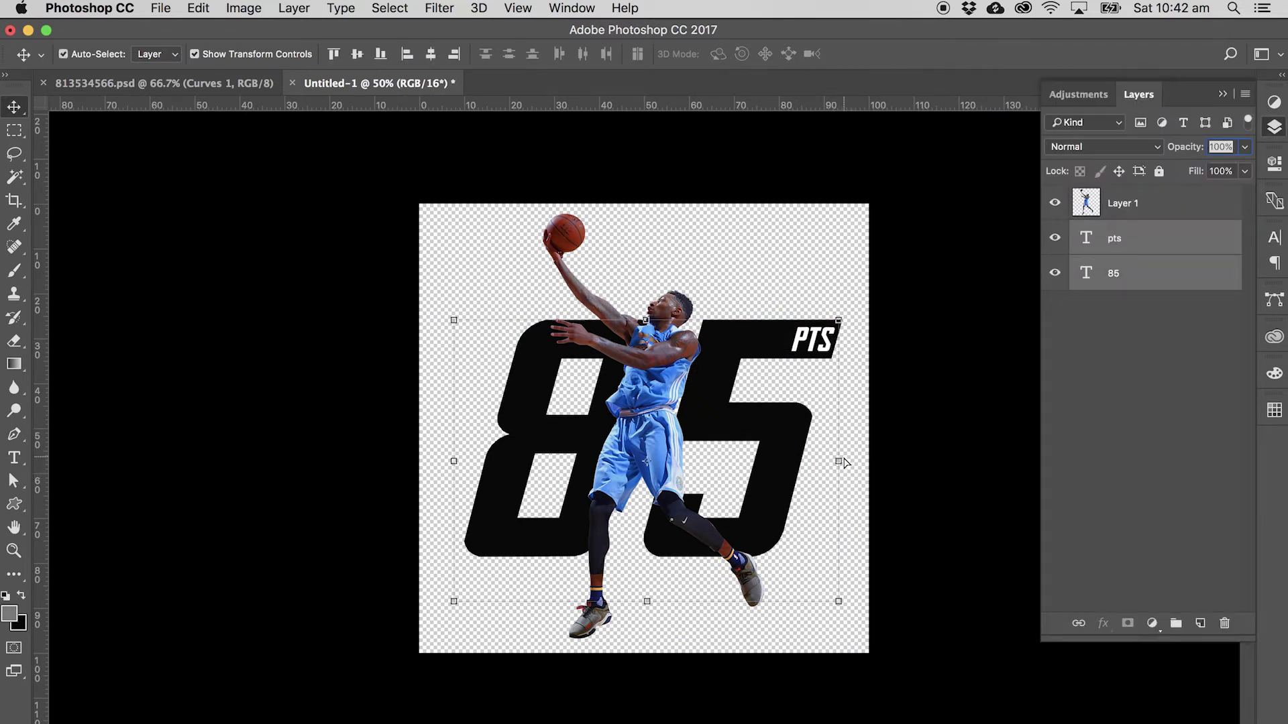
{"action": "left_click_drag", "start_coordinate": [840, 463], "coordinate": [831, 375]}
{"action": "left_click_drag", "start_coordinate": [729, 379], "coordinate": [736, 419]}
{"action": "key", "text": "Return"}
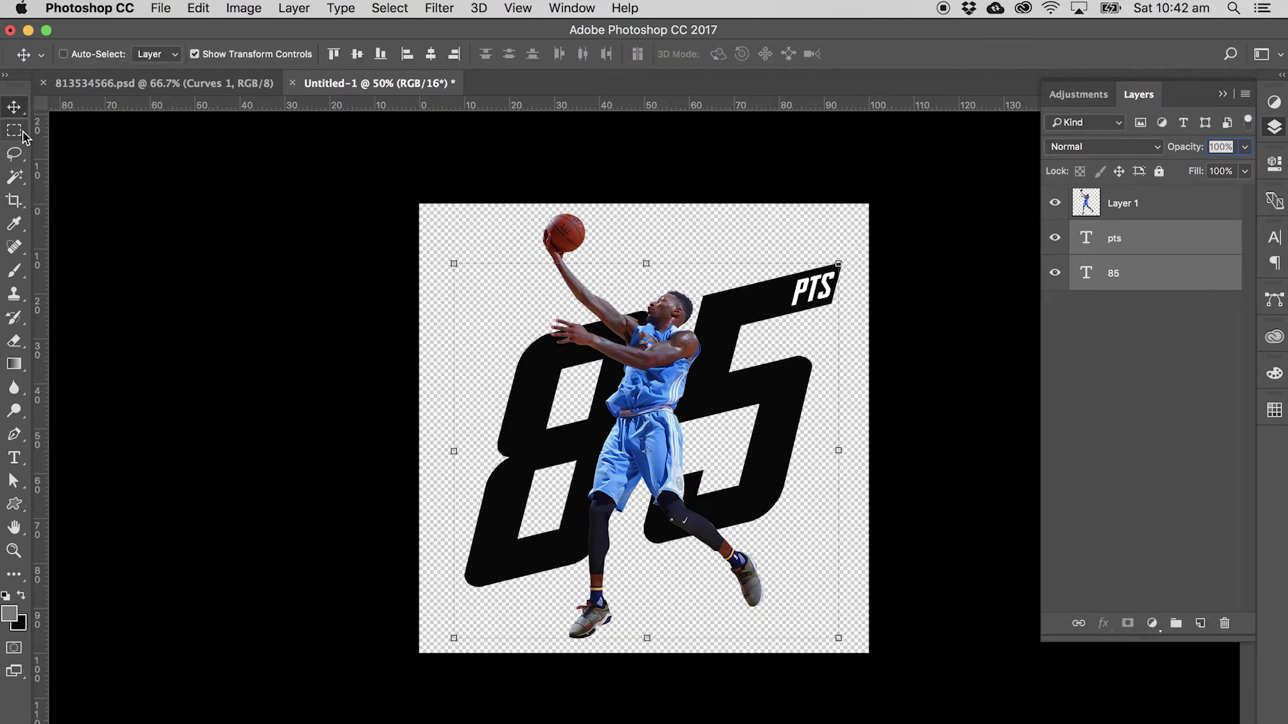
{"action": "key", "text": "m"}
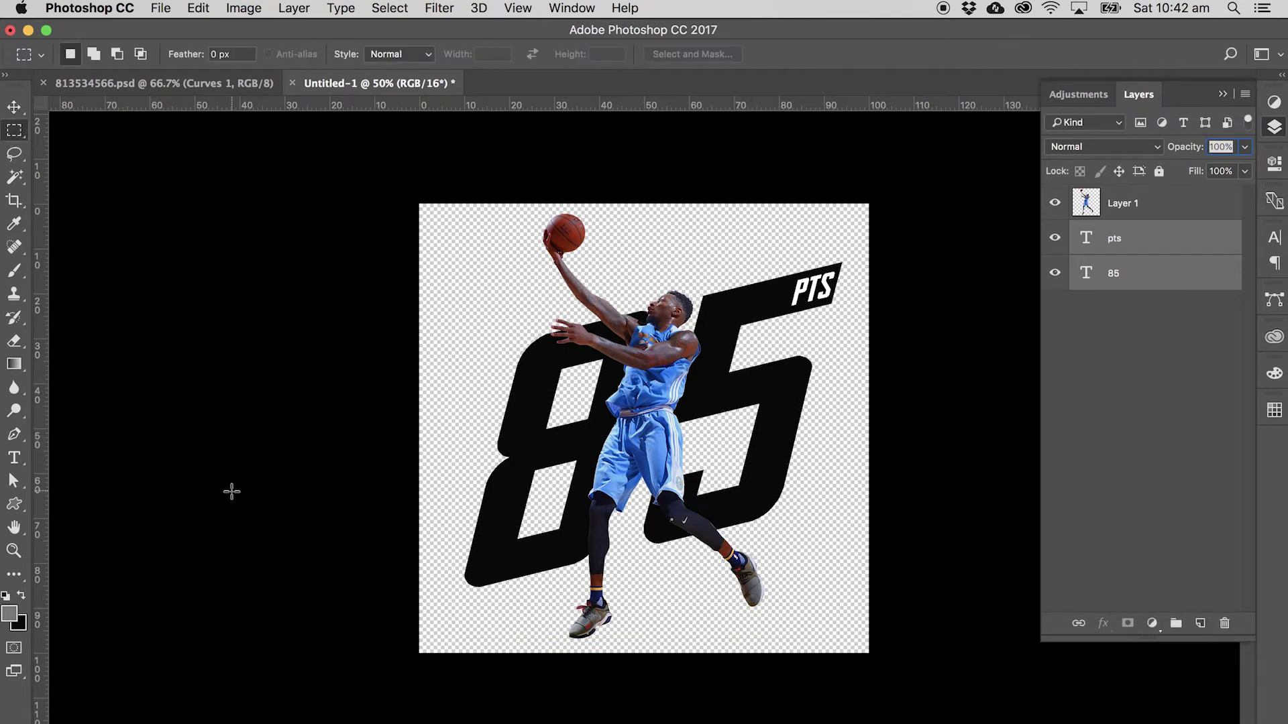
Create a new empty layer and place it beneath the 85 text layer.
{"action": "left_click", "coordinate": [1164, 497]}
{"action": "left_click", "coordinate": [1200, 624]}
{"action": "left_click_drag", "start_coordinate": [1171, 209], "coordinate": [1150, 327]}
Change the foreground colour to a strong yellow-orange.
{"action": "left_click", "coordinate": [9, 614]}
{"action": "left_click_drag", "start_coordinate": [703, 295], "coordinate": [230, 331]}
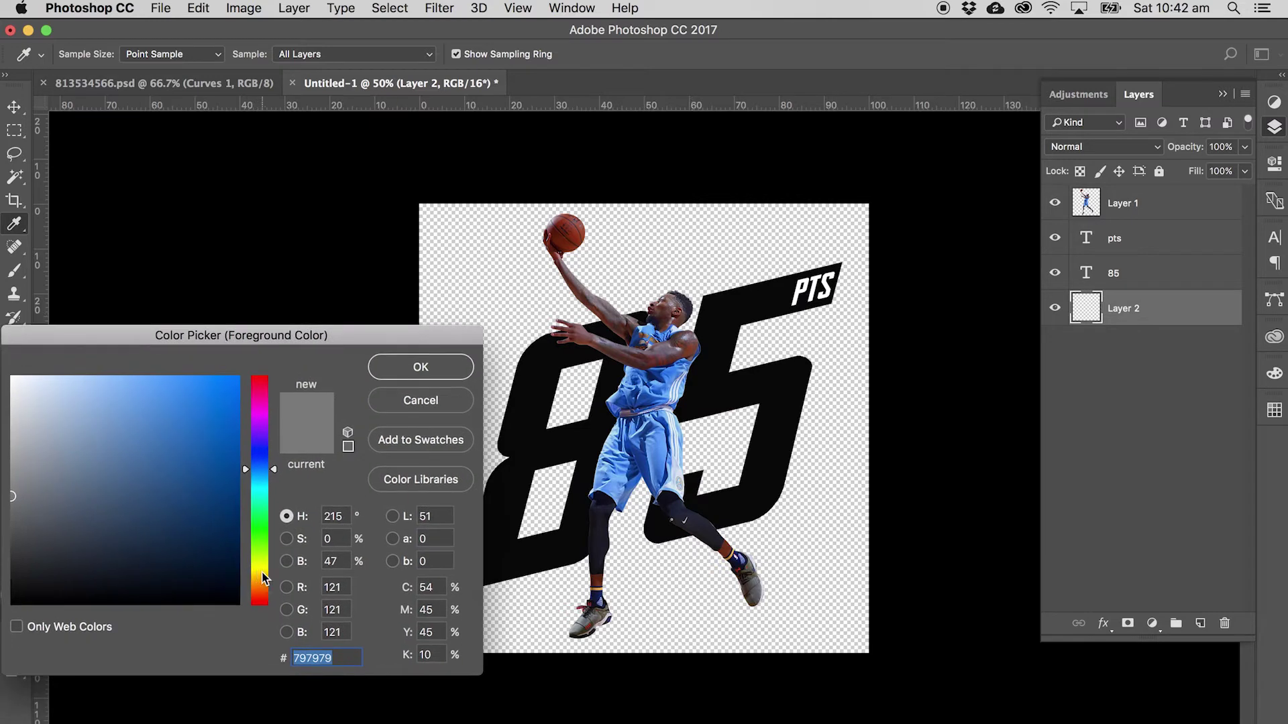
{"action": "left_click", "coordinate": [260, 573]}
{"action": "left_click_drag", "start_coordinate": [197, 451], "coordinate": [248, 444]}
{"action": "left_click", "coordinate": [262, 587]}
{"action": "left_click_drag", "start_coordinate": [222, 445], "coordinate": [254, 402]}
{"action": "left_click", "coordinate": [385, 372]}
{"action": "key", "text": "m"}
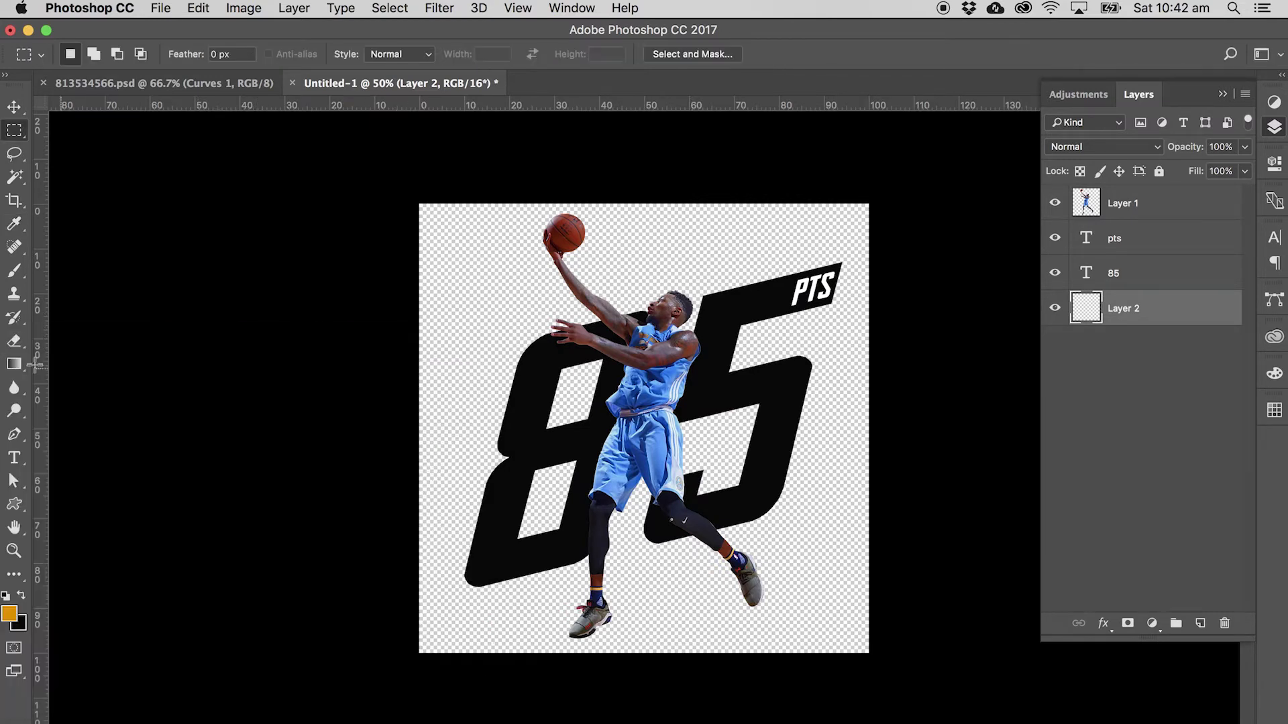
Fill the empty bottom layer with the yellow-orange foreground colour using the Paint Bucket.
{"action": "left_click_drag", "start_coordinate": [14, 364], "coordinate": [80, 383]}
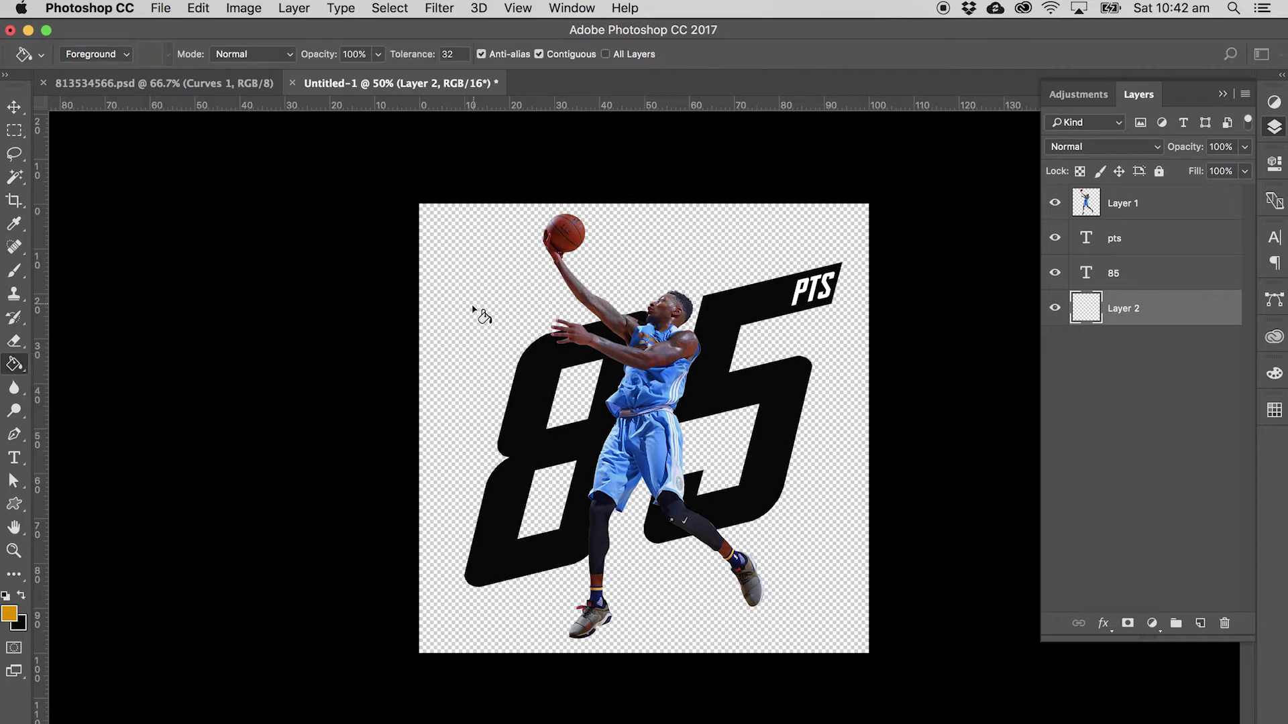
{"action": "left_click", "coordinate": [426, 487]}
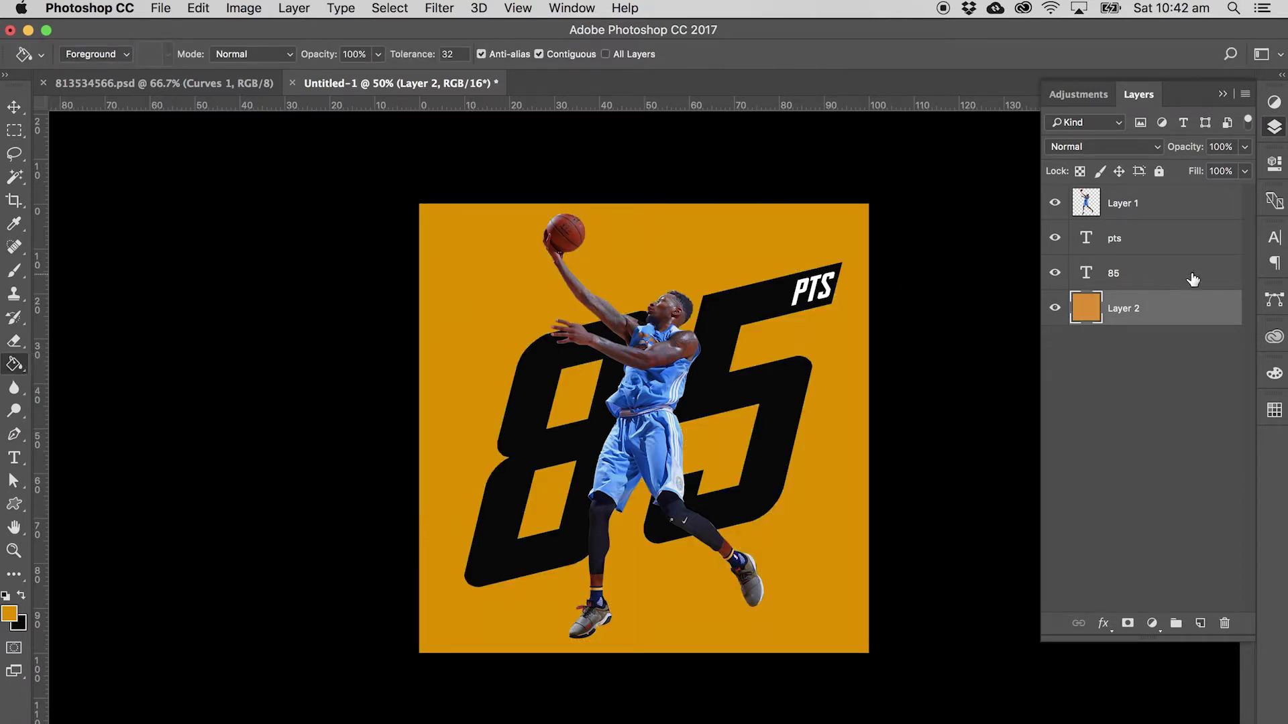
{"action": "left_click", "coordinate": [16, 133]}
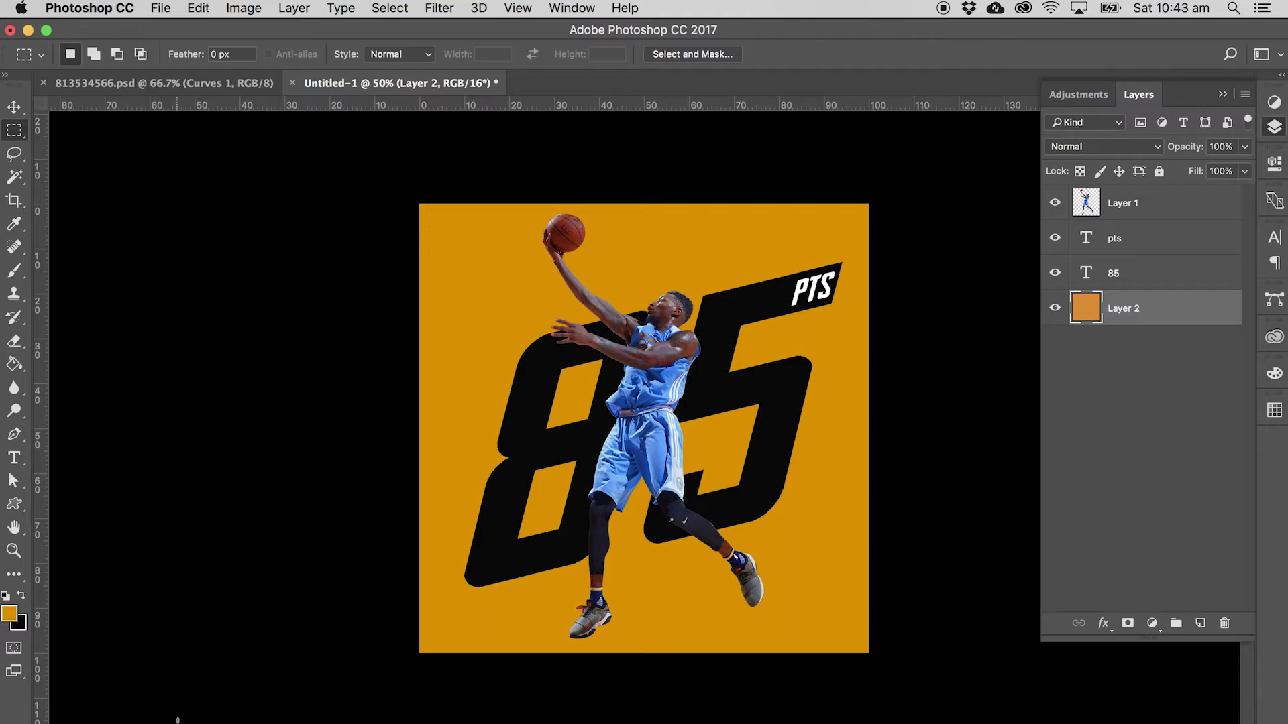
Recolour the large 85 text to white (ffffff).
{"action": "key", "text": "t"}
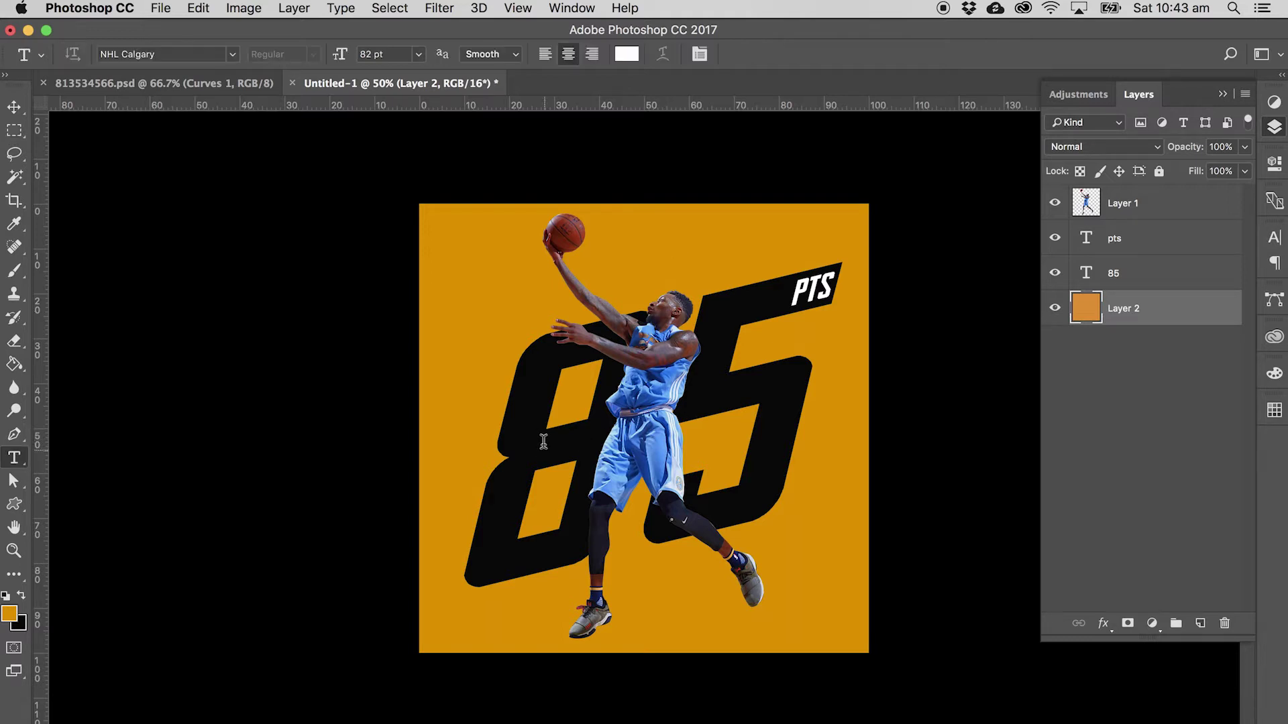
{"action": "double_click", "coordinate": [502, 441]}
{"action": "left_click", "coordinate": [21, 595]}
{"action": "left_click", "coordinate": [10, 613]}
{"action": "type", "text": "ffffff"}
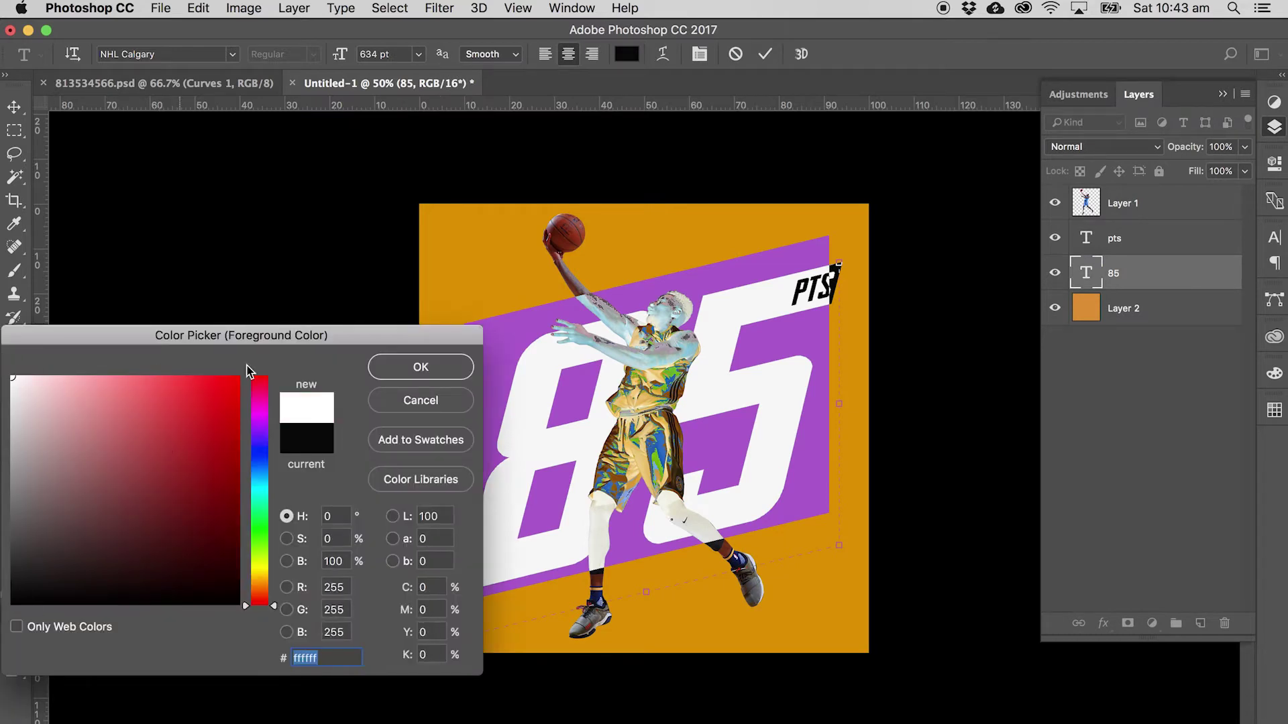
{"action": "left_click", "coordinate": [450, 382]}
{"action": "left_click", "coordinate": [17, 134]}
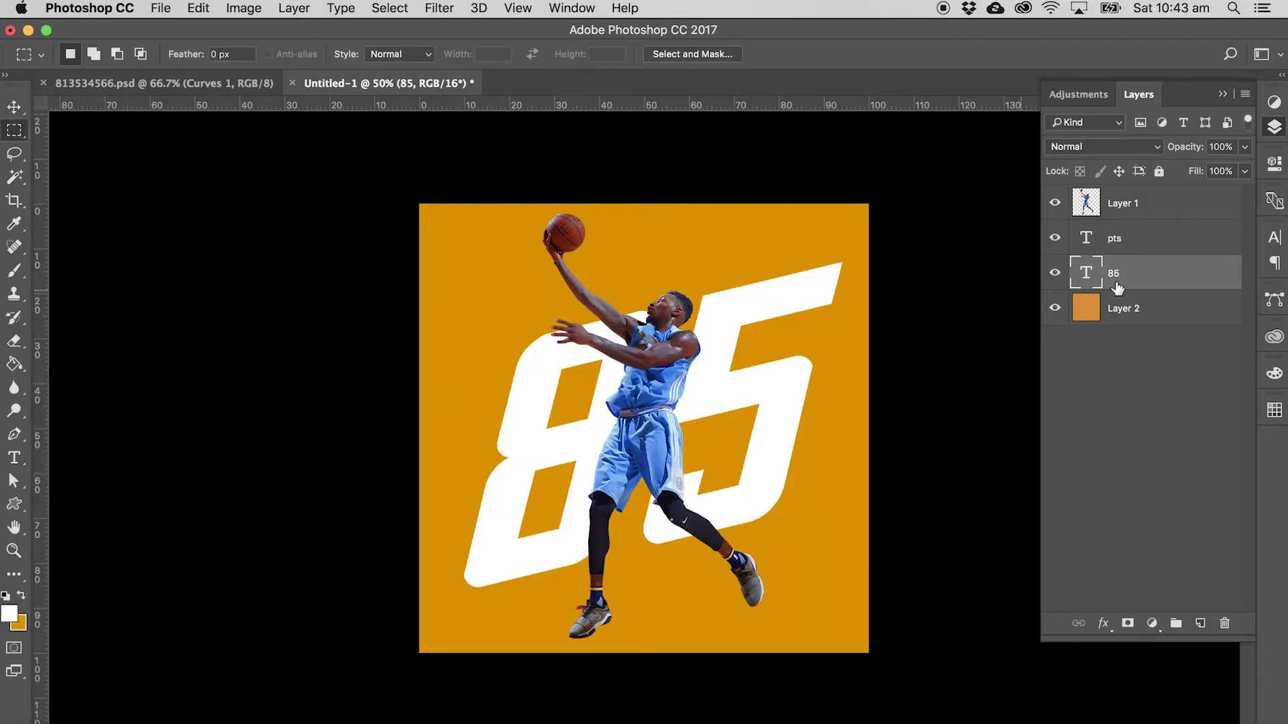
Try the jersey's dark blue, 244dad, as the colour of the pts text.
{"action": "left_click", "coordinate": [1197, 243]}
{"action": "left_click", "coordinate": [1274, 237]}
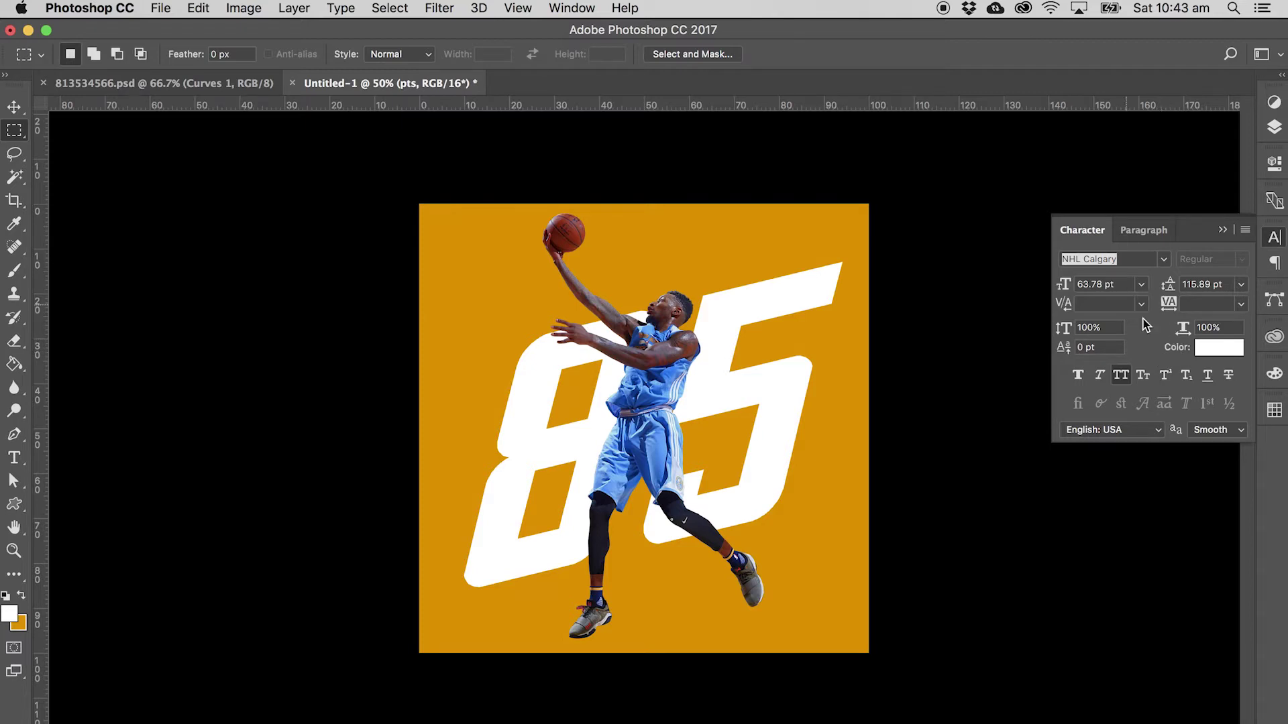
{"action": "left_click", "coordinate": [1207, 349]}
{"action": "left_click", "coordinate": [648, 399]}
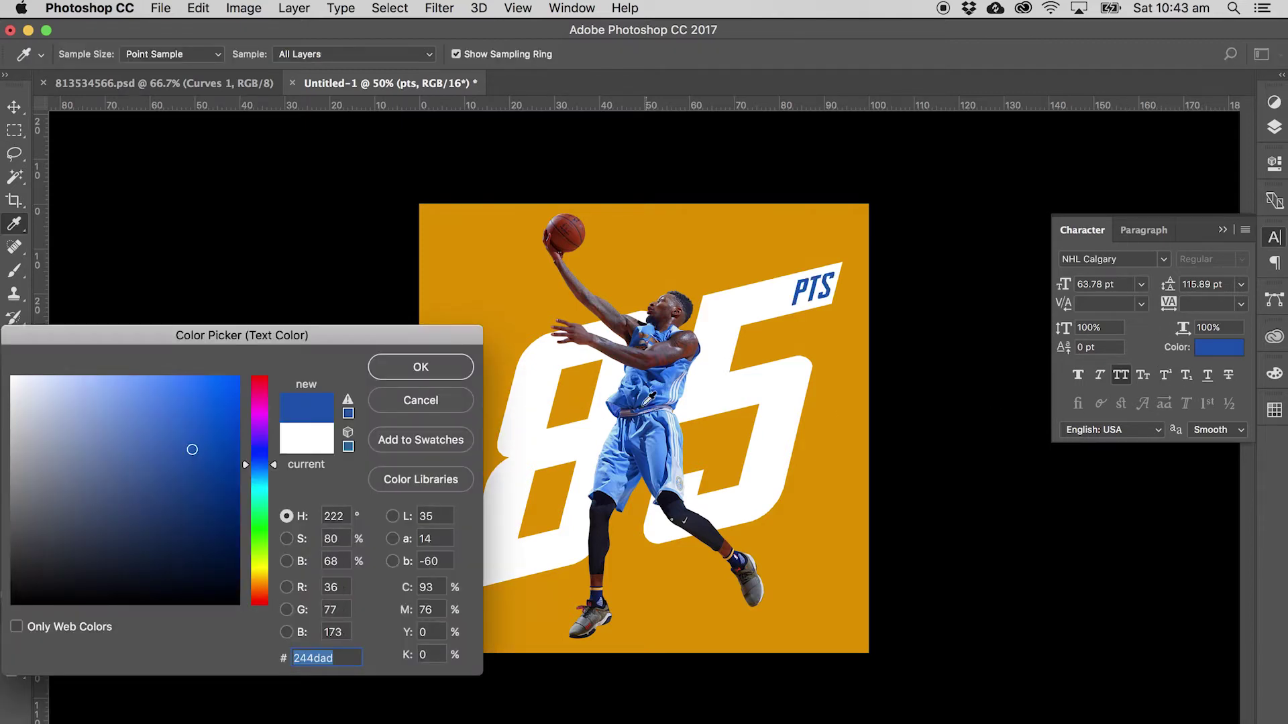
{"action": "left_click", "coordinate": [420, 367]}
{"action": "key", "text": "m"}
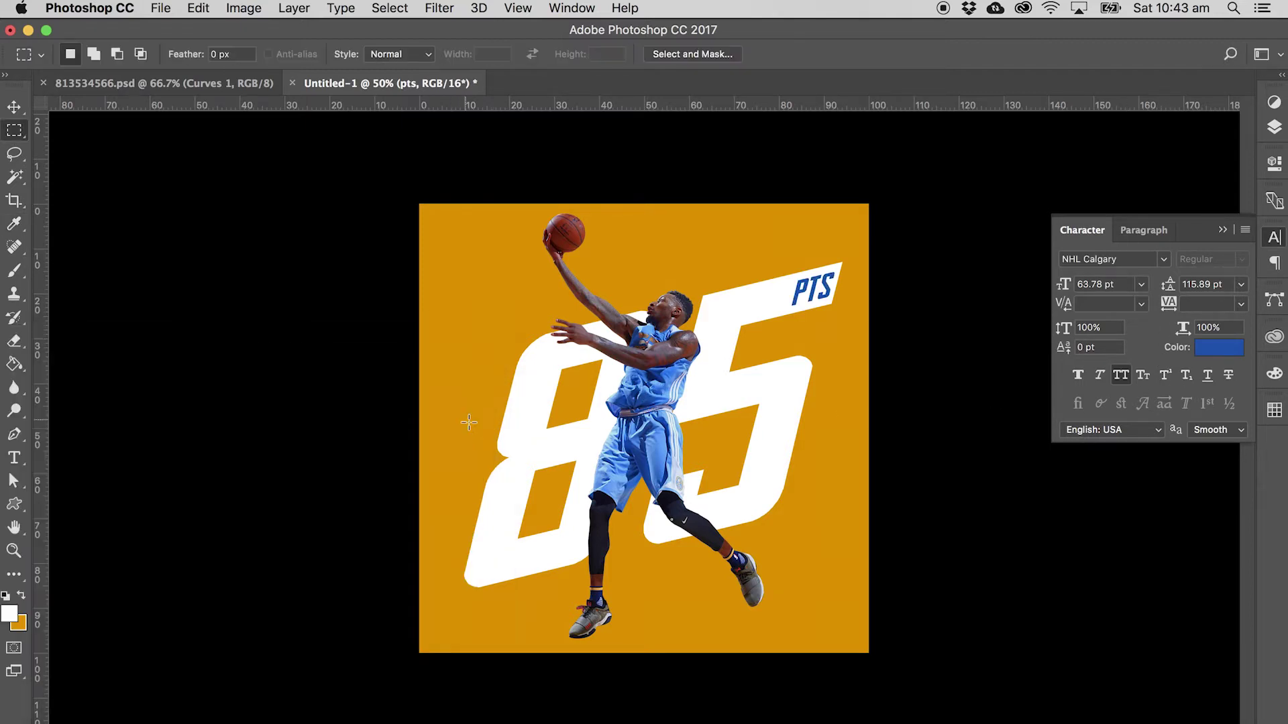
Set the pts text colour to the yellow-orange sampled from the background.
{"action": "left_click", "coordinate": [1214, 354]}
{"action": "left_click", "coordinate": [698, 308]}
{"action": "left_click", "coordinate": [420, 365]}
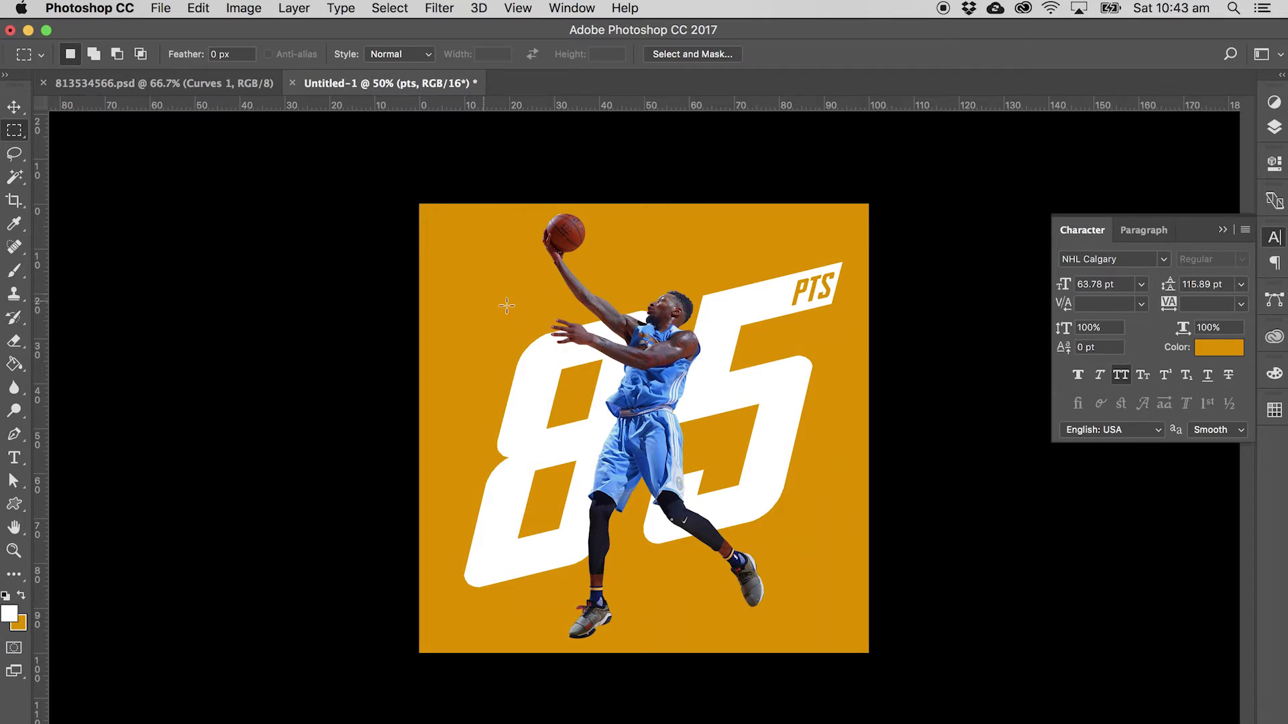
Duplicate the pts and 85 text layers together and hide the two originals.
{"action": "left_click", "coordinate": [1274, 127]}
{"action": "left_click", "coordinate": [1142, 271], "text": "shift"}
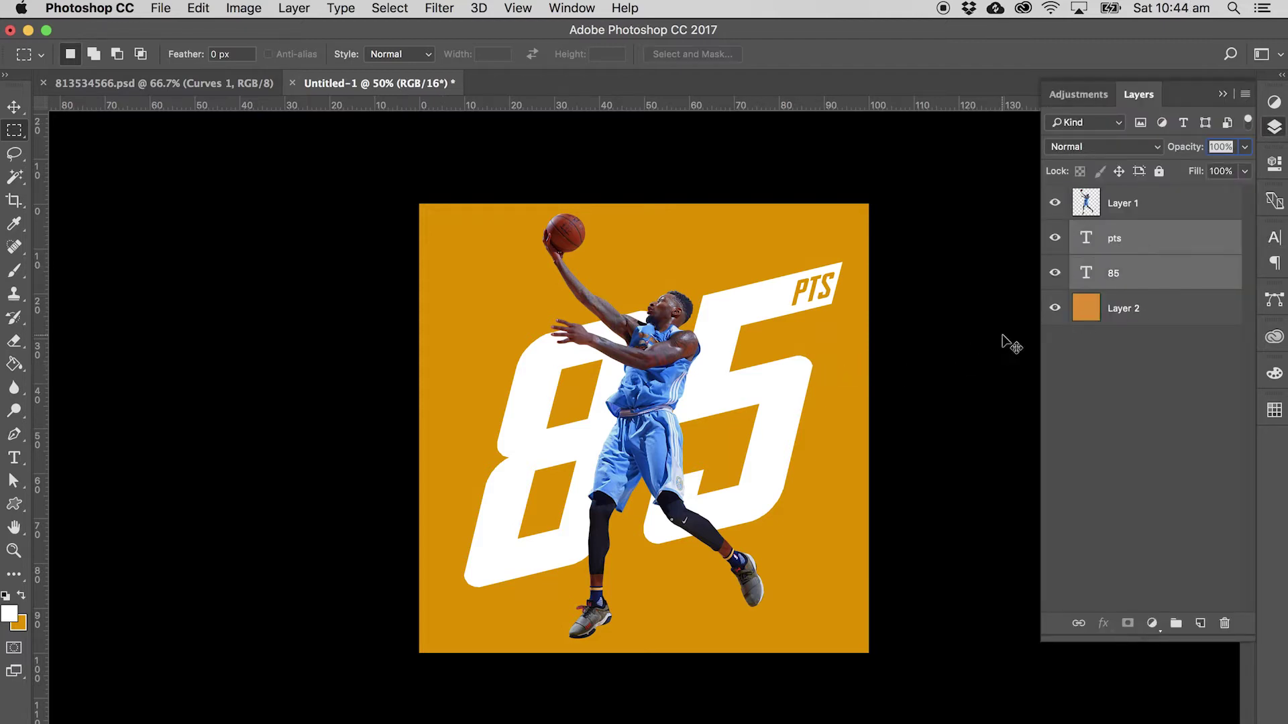
{"action": "key", "text": "super+j"}
{"action": "left_click_drag", "start_coordinate": [1055, 310], "coordinate": [1054, 353]}
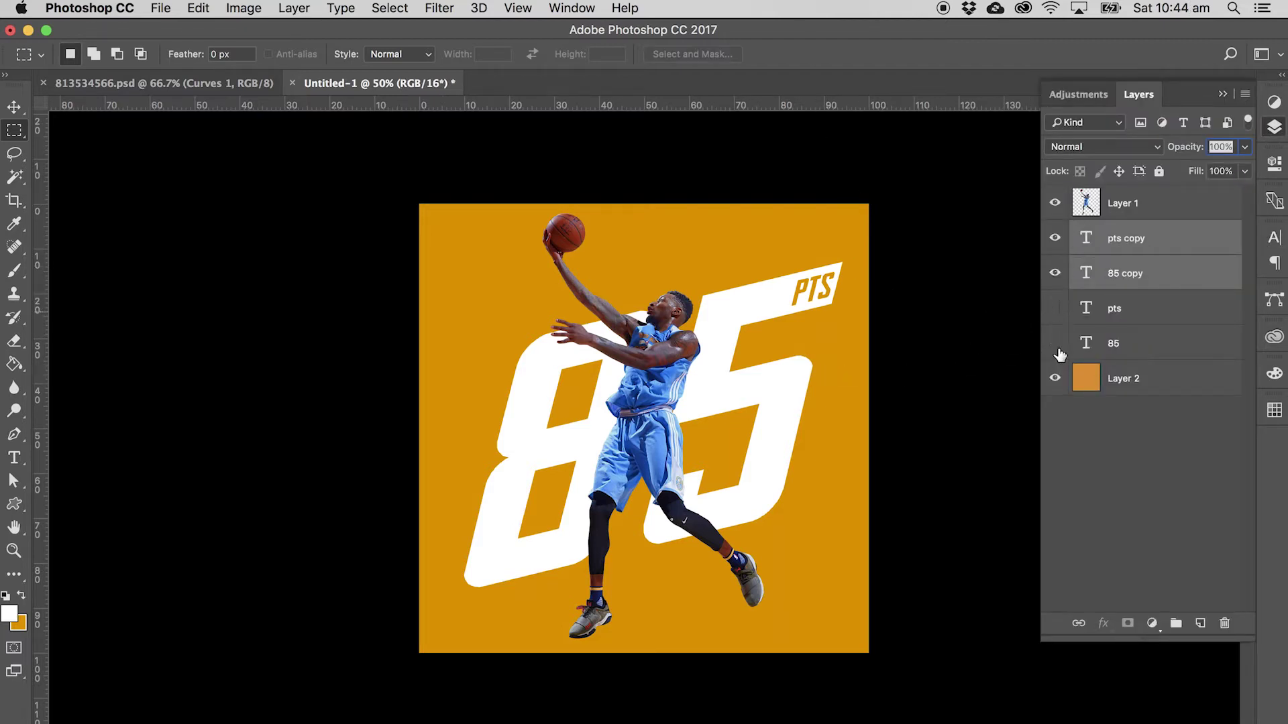
Shrink the copied 85 PTS text beside the player's outstretched arm, and place a second, larger copy on the other side of his body.
{"action": "key", "text": "v"}
{"action": "left_click_drag", "start_coordinate": [839, 265], "coordinate": [562, 484]}
{"action": "left_click_drag", "start_coordinate": [575, 554], "coordinate": [785, 441]}
{"action": "key", "text": "Return"}
{"action": "key", "text": "super+j"}
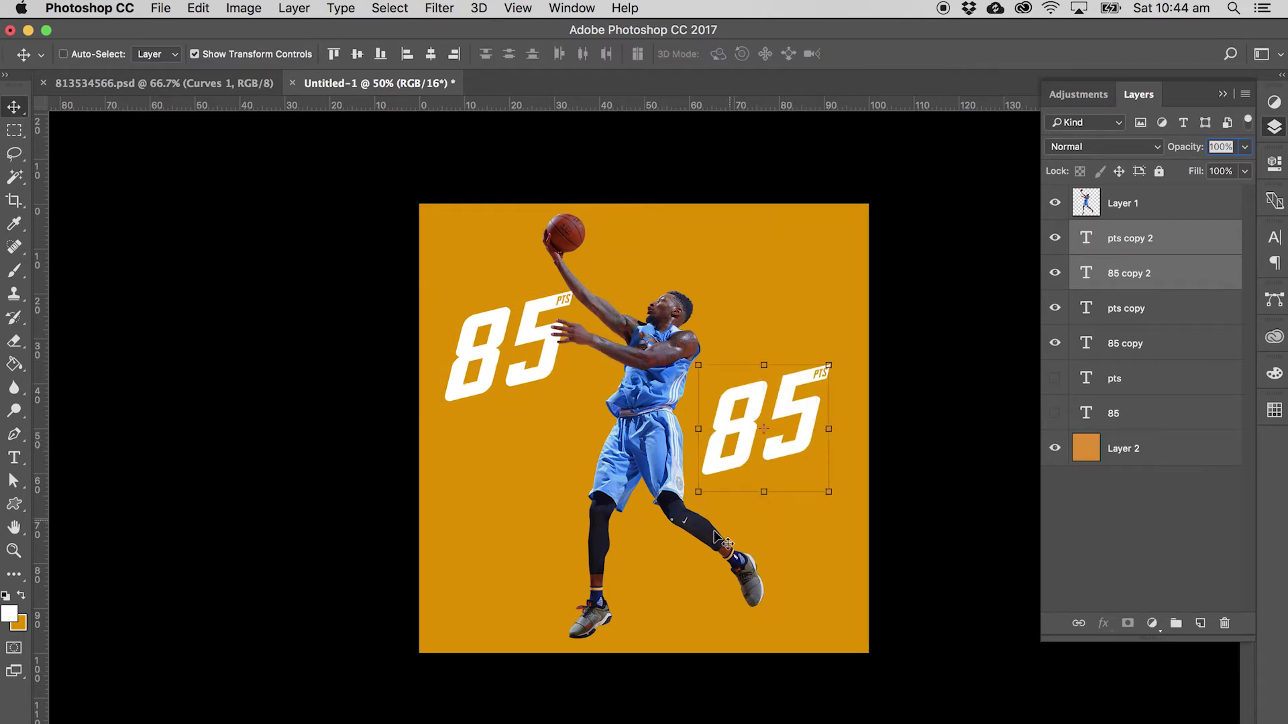
{"action": "left_click_drag", "start_coordinate": [698, 491], "coordinate": [626, 556]}
Copy the larger 85 PTS text to the lower-left area of the canvas and scale it to 59.91%.
{"action": "left_click_drag", "start_coordinate": [808, 434], "coordinate": [604, 557]}
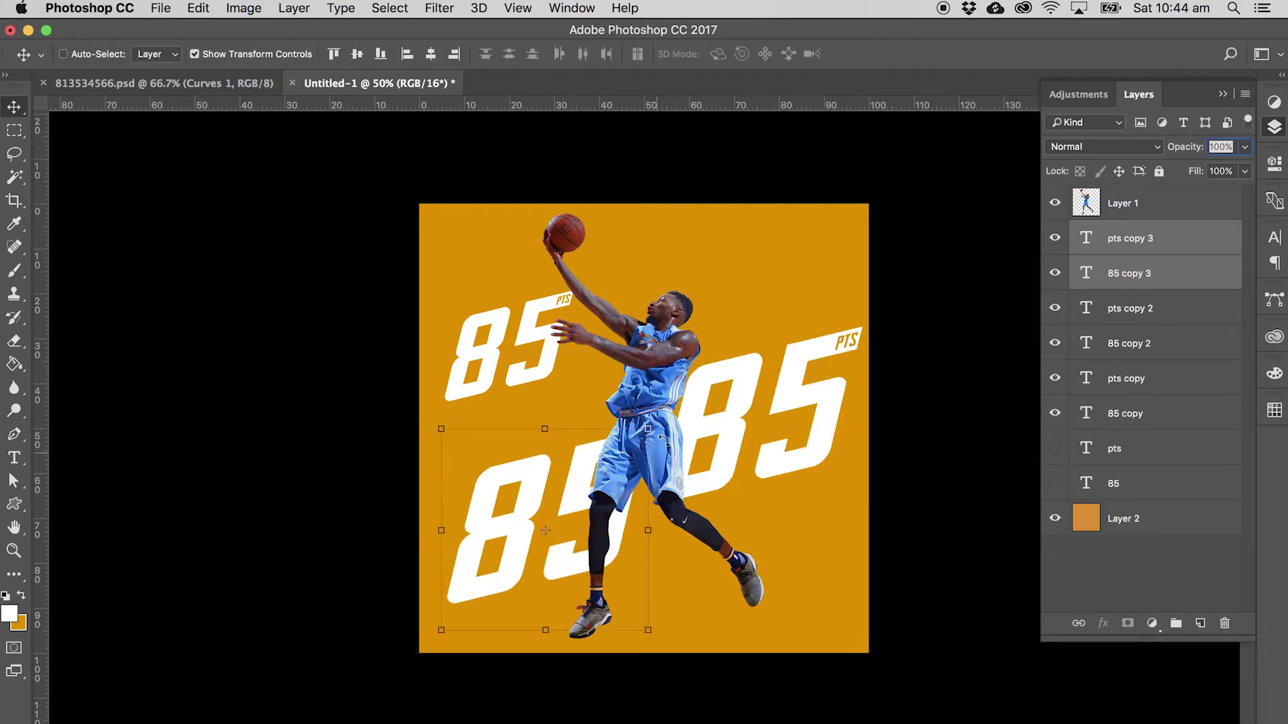
{"action": "left_click_drag", "start_coordinate": [674, 434], "coordinate": [565, 509]}
{"action": "left_click_drag", "start_coordinate": [540, 575], "coordinate": [560, 583]}
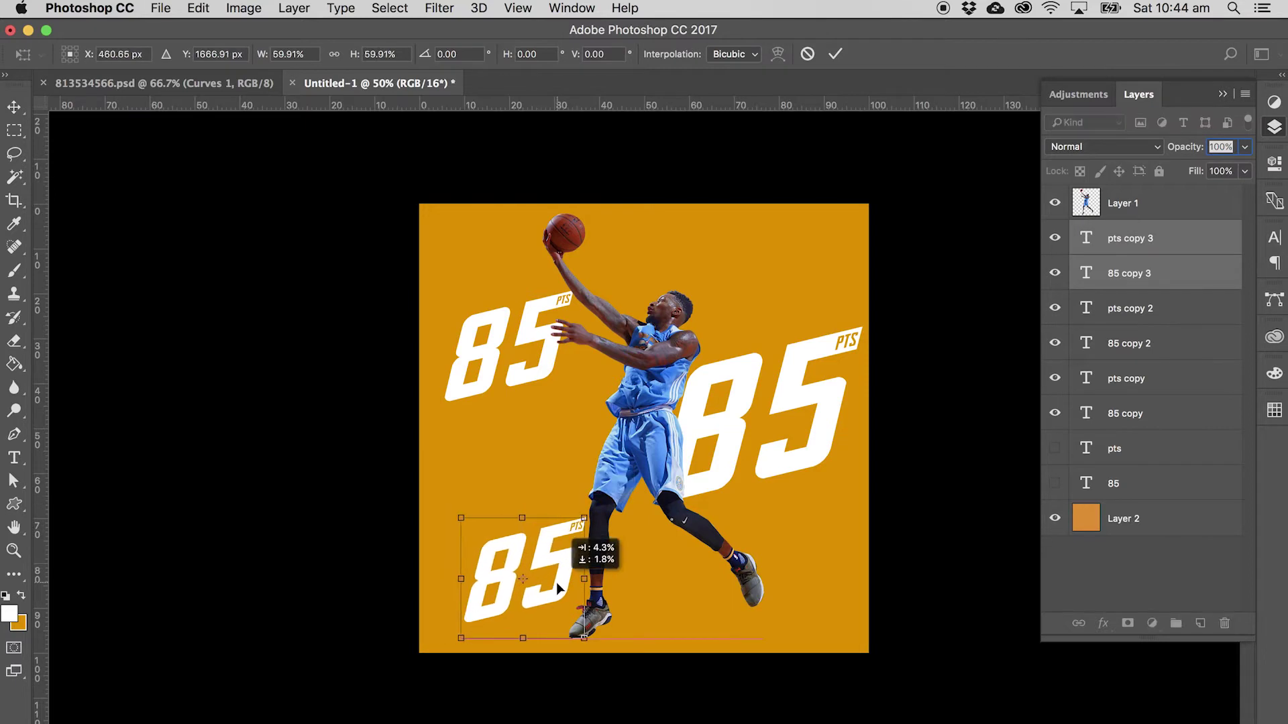
Bring the lower-left and upper-left 85 PTS texts in front of the player and shift them to overlap his leg and arm.
{"action": "left_click_drag", "start_coordinate": [1172, 252], "coordinate": [1190, 191]}
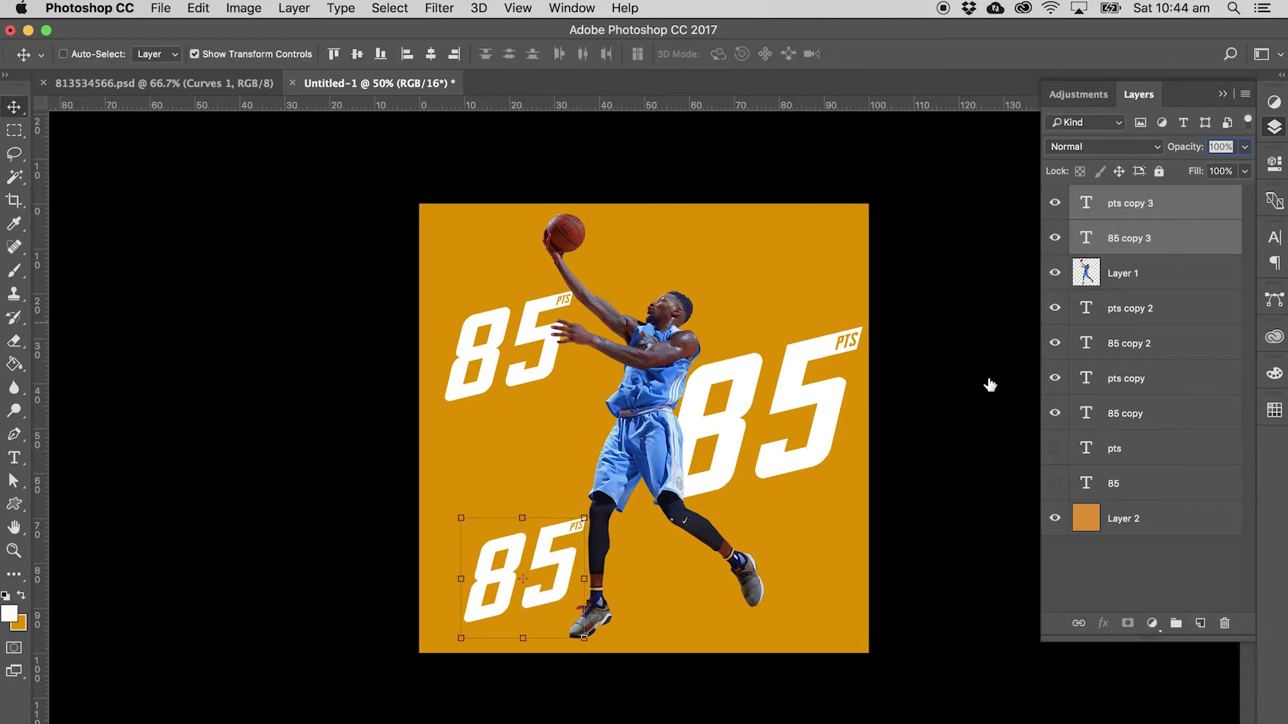
{"action": "left_click_drag", "start_coordinate": [560, 590], "coordinate": [609, 607]}
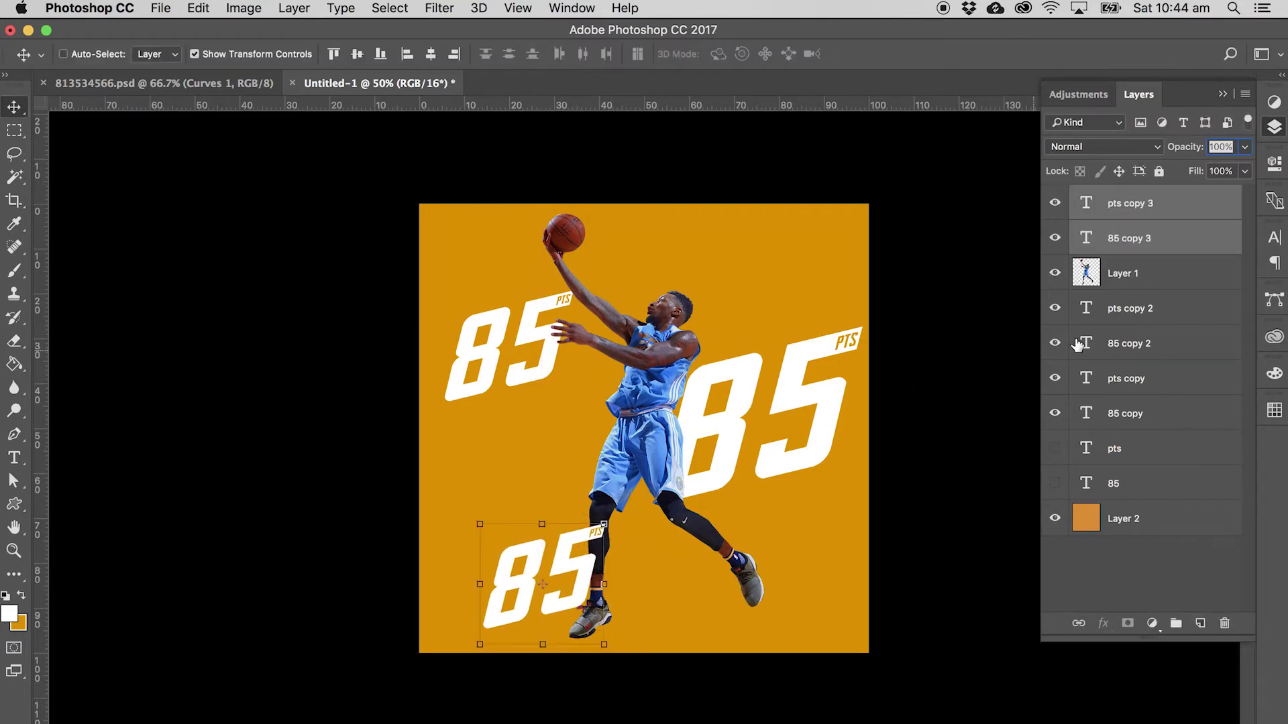
{"action": "left_click_drag", "start_coordinate": [1170, 376], "coordinate": [1172, 260]}
{"action": "left_click", "coordinate": [1164, 414], "text": "shift"}
{"action": "left_click_drag", "start_coordinate": [562, 379], "coordinate": [557, 349]}
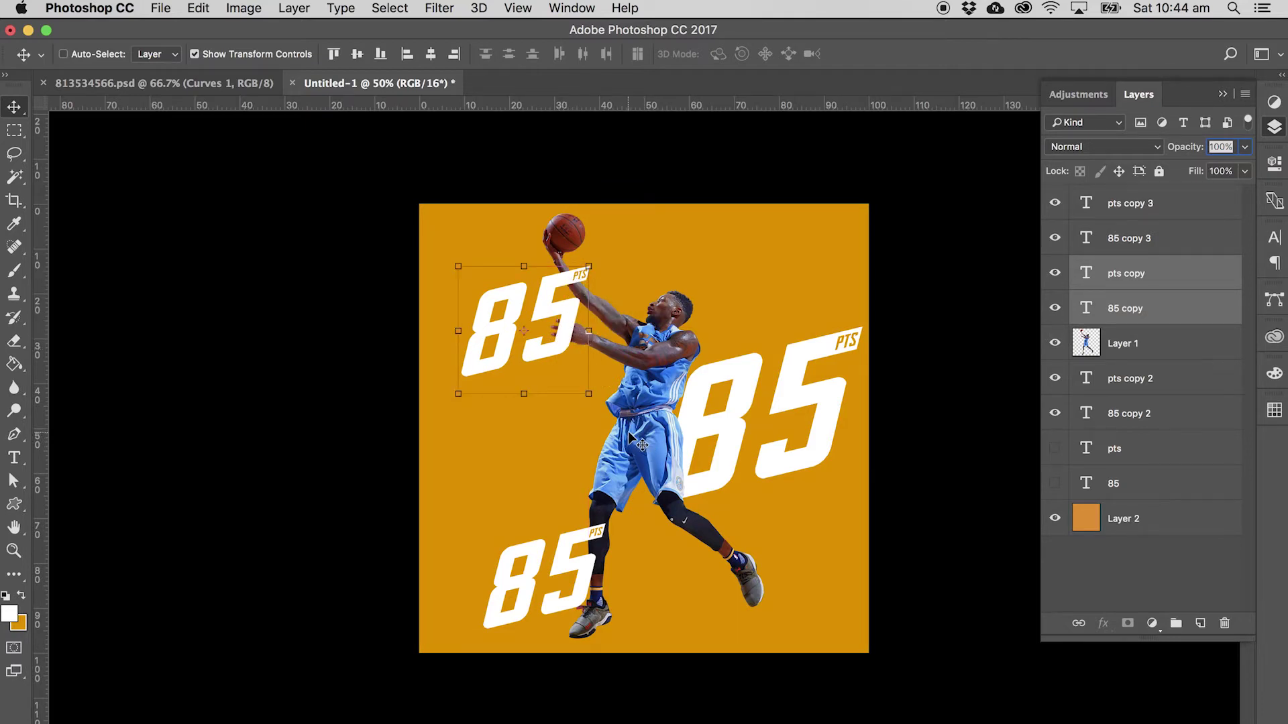
Change the upper-left number to 20 and the lower-left number to 14.
{"action": "key", "text": "t"}
{"action": "double_click", "coordinate": [470, 346]}
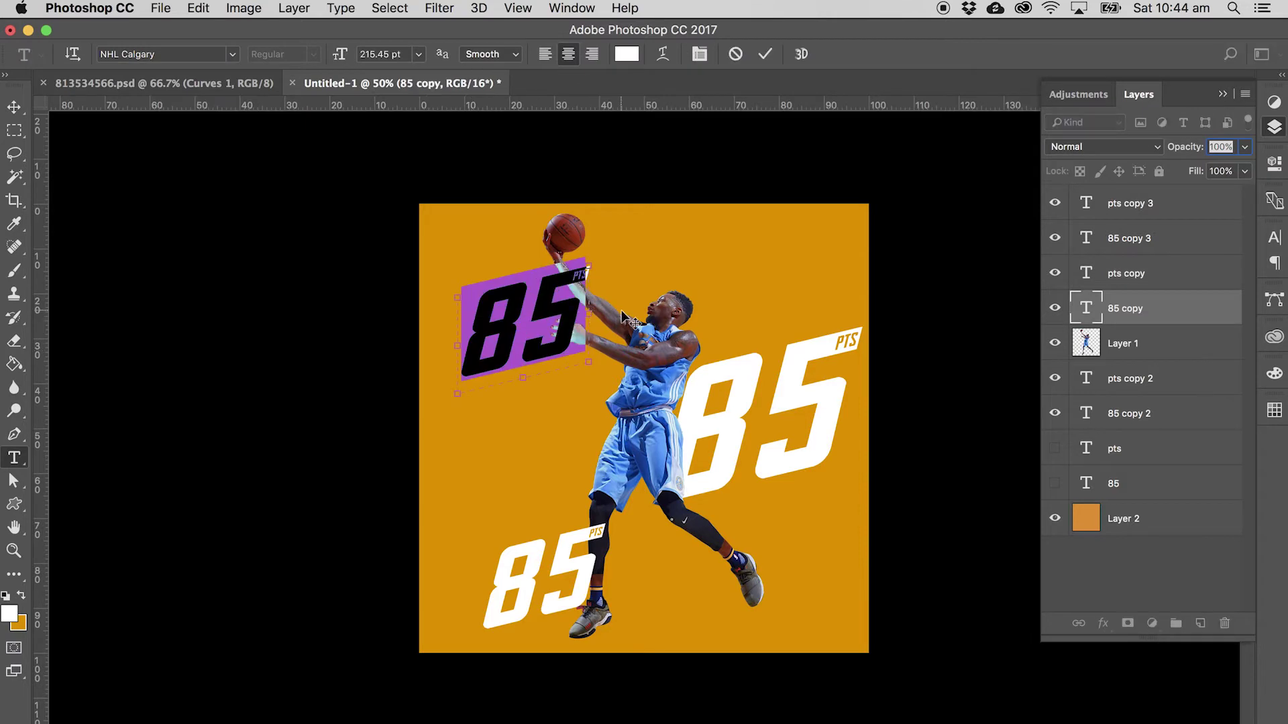
{"action": "type", "text": "20"}
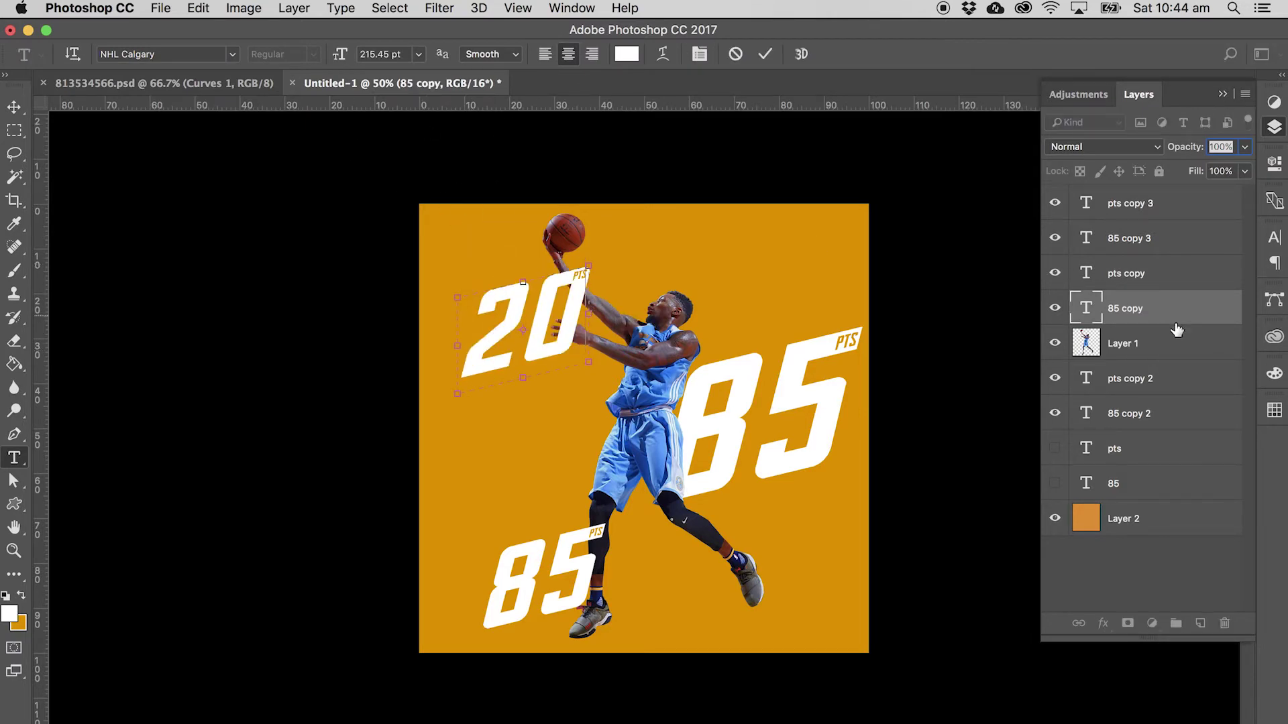
{"action": "key", "text": "super+Return"}
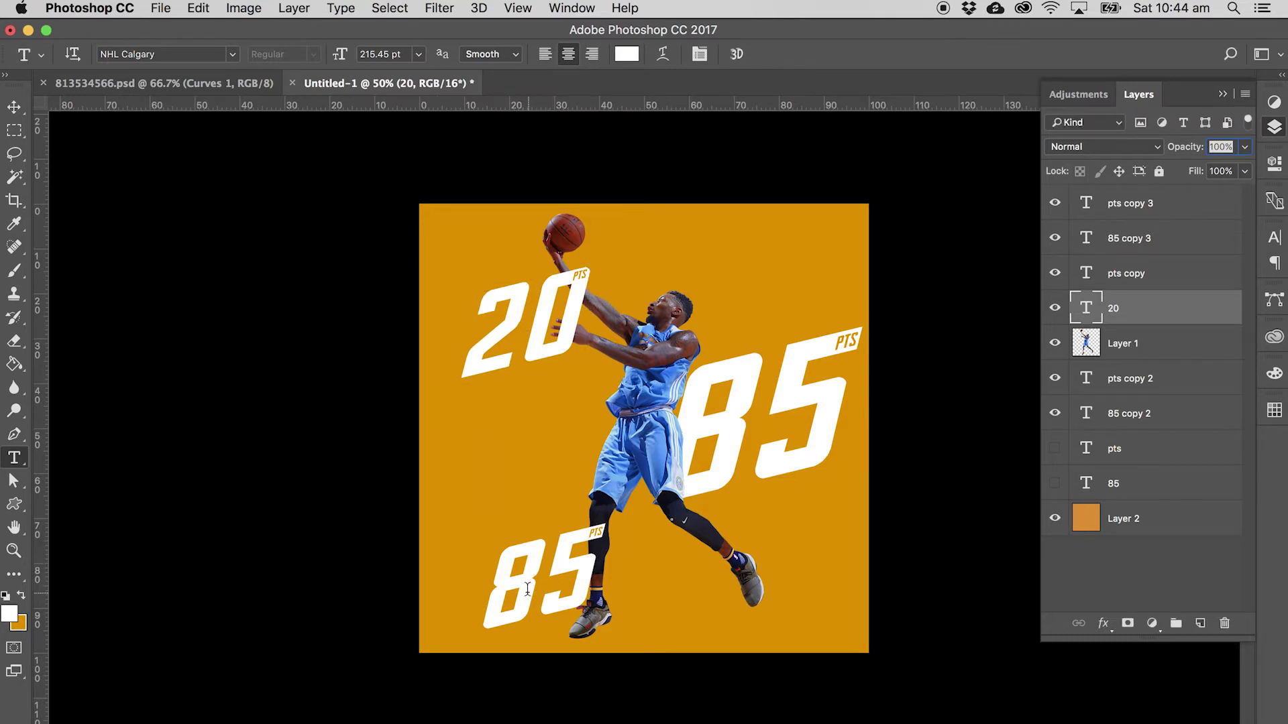
{"action": "double_click", "coordinate": [499, 587]}
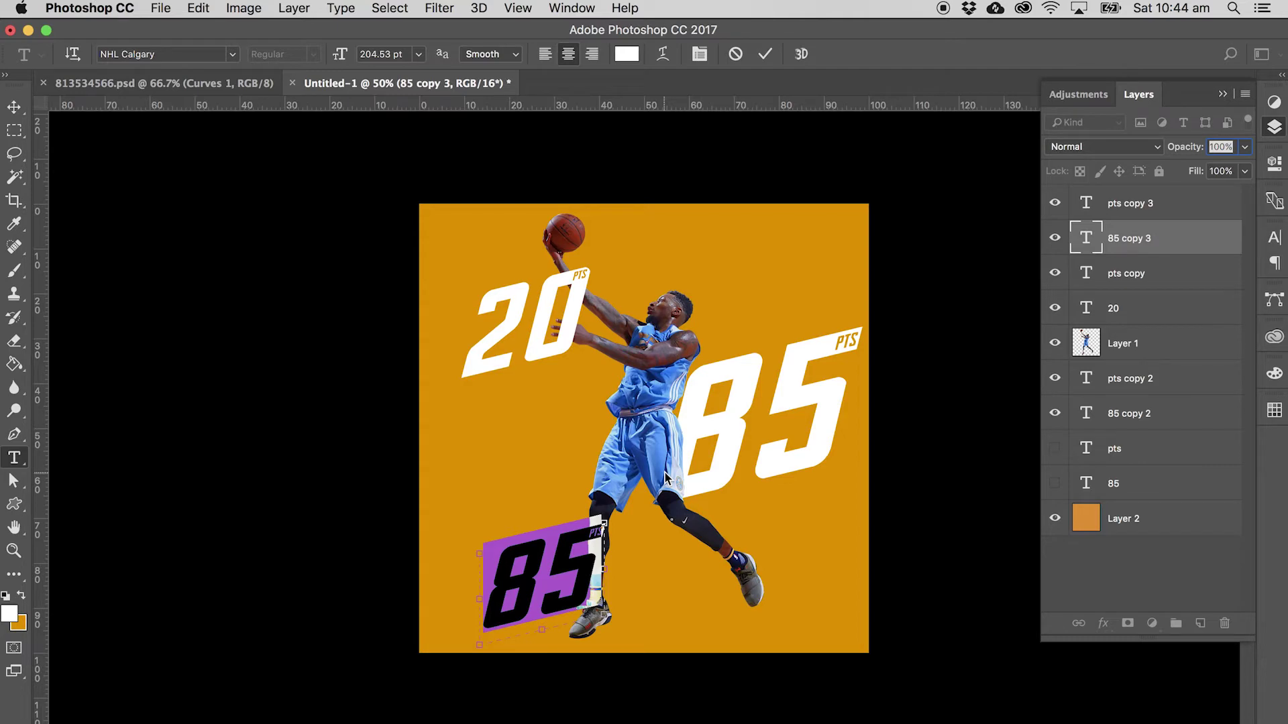
{"action": "type", "text": "14"}
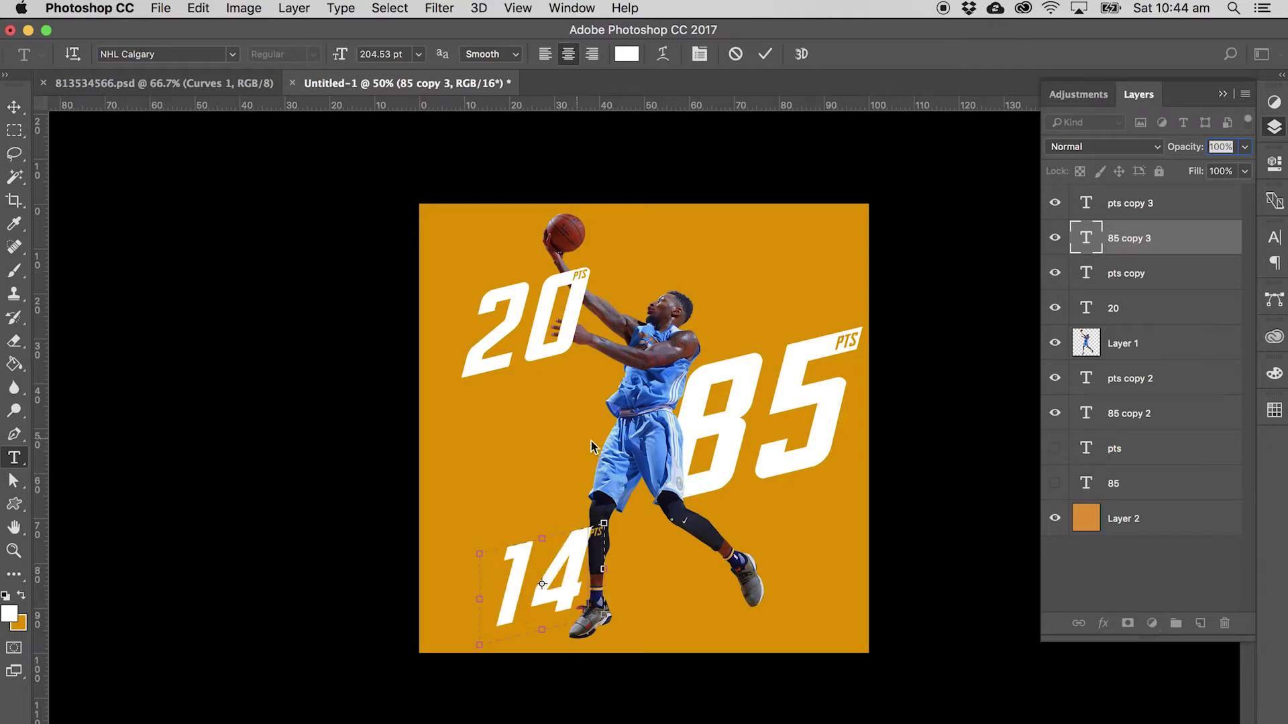
Move the small PTS label beside the 14 onto the white upper end of the 4.
{"action": "key", "text": "super+plus"}
{"action": "key", "text": "super+plus"}
{"action": "key", "text": "super+plus"}
{"action": "key", "text": "super+plus"}
{"action": "key", "text": "super+plus"}
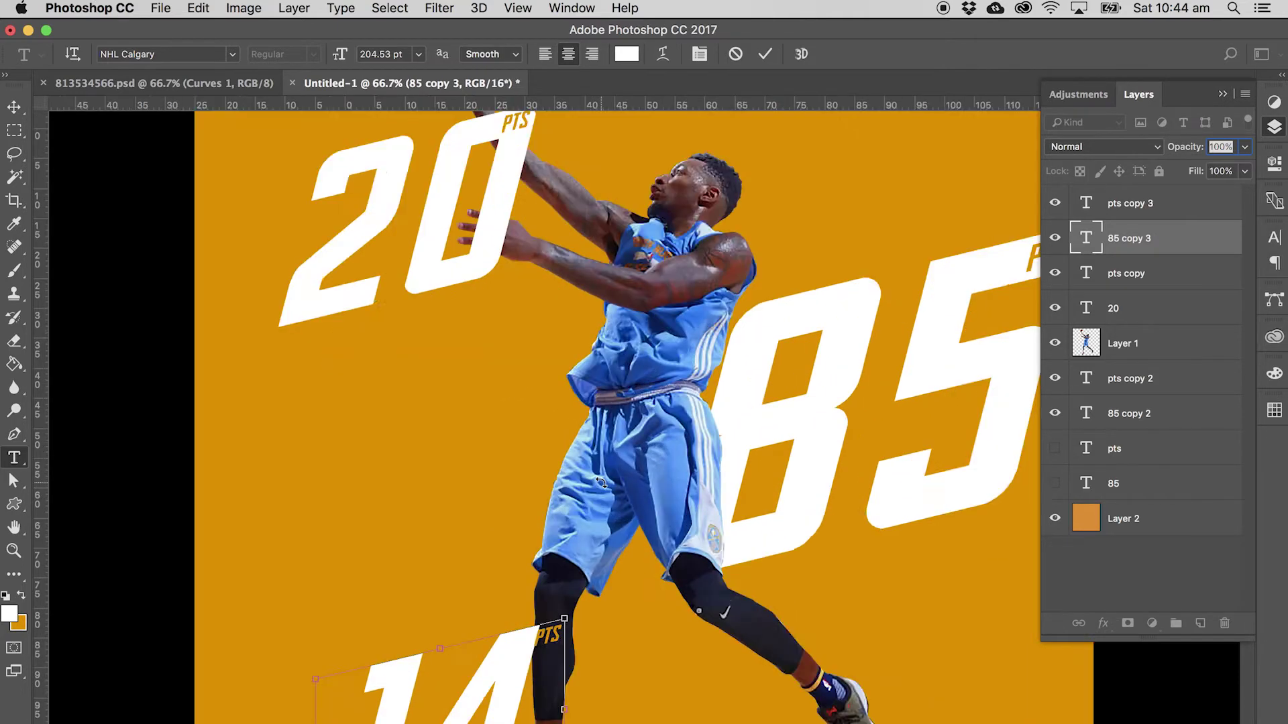
{"action": "scroll", "coordinate": [423, 448], "scroll_direction": "down", "scroll_amount": 2}
{"action": "scroll", "coordinate": [423, 448], "scroll_direction": "down", "scroll_amount": 2}
{"action": "scroll", "coordinate": [429, 436], "scroll_direction": "left", "scroll_amount": 2}
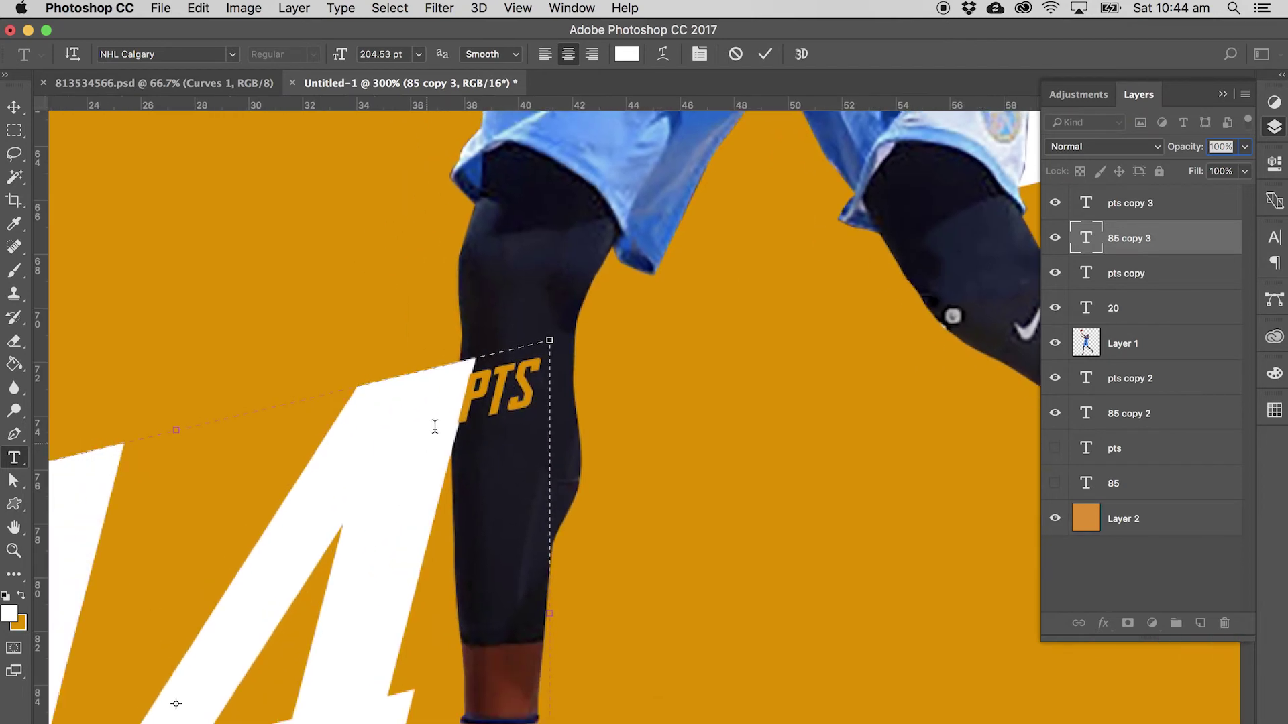
{"action": "left_click", "coordinate": [1140, 273]}
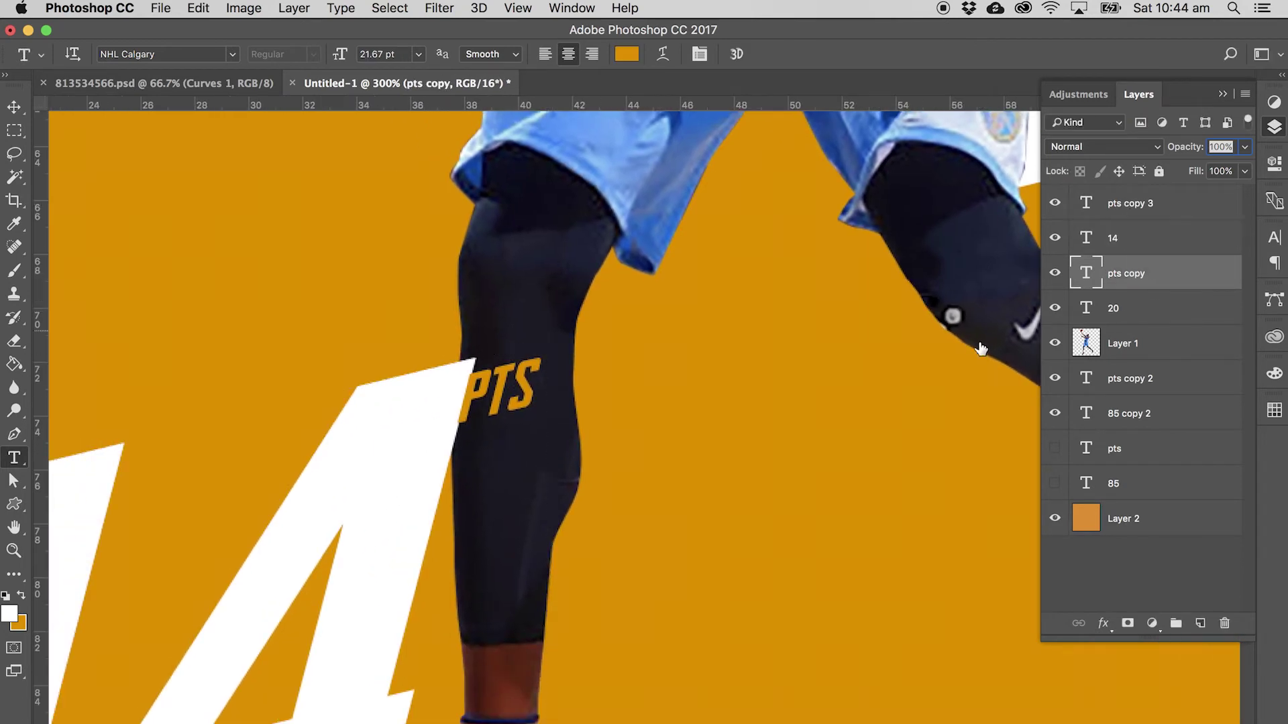
{"action": "left_click", "coordinate": [1184, 207]}
{"action": "key", "text": "v"}
{"action": "left_click_drag", "start_coordinate": [523, 385], "coordinate": [437, 405]}
Change the small label on the 14 from PTS to AST.
{"action": "key", "text": "t"}
{"action": "double_click", "coordinate": [380, 410]}
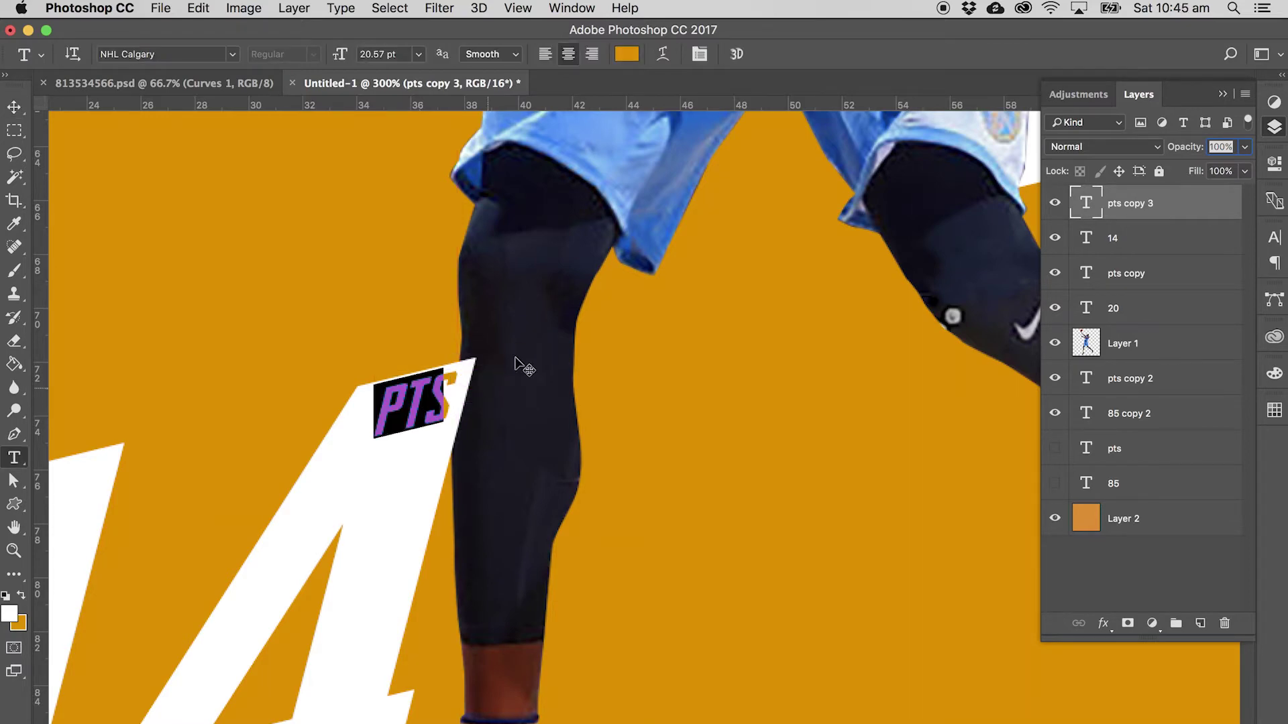
{"action": "type", "text": "Ast"}
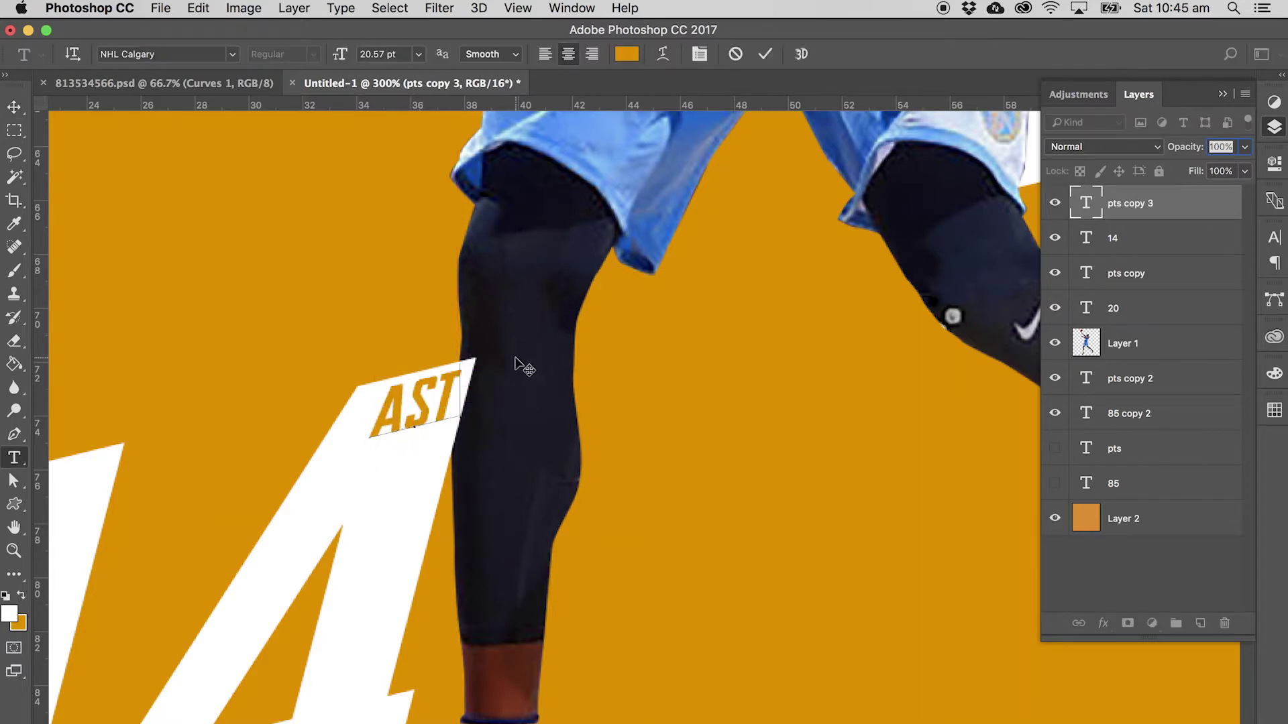
{"action": "left_click", "coordinate": [14, 130]}
Change the small label on the 20 from PTS to REB.
{"action": "scroll", "coordinate": [334, 316], "scroll_direction": "up", "scroll_amount": 20}
{"action": "scroll", "coordinate": [333, 315], "scroll_direction": "left", "scroll_amount": 4}
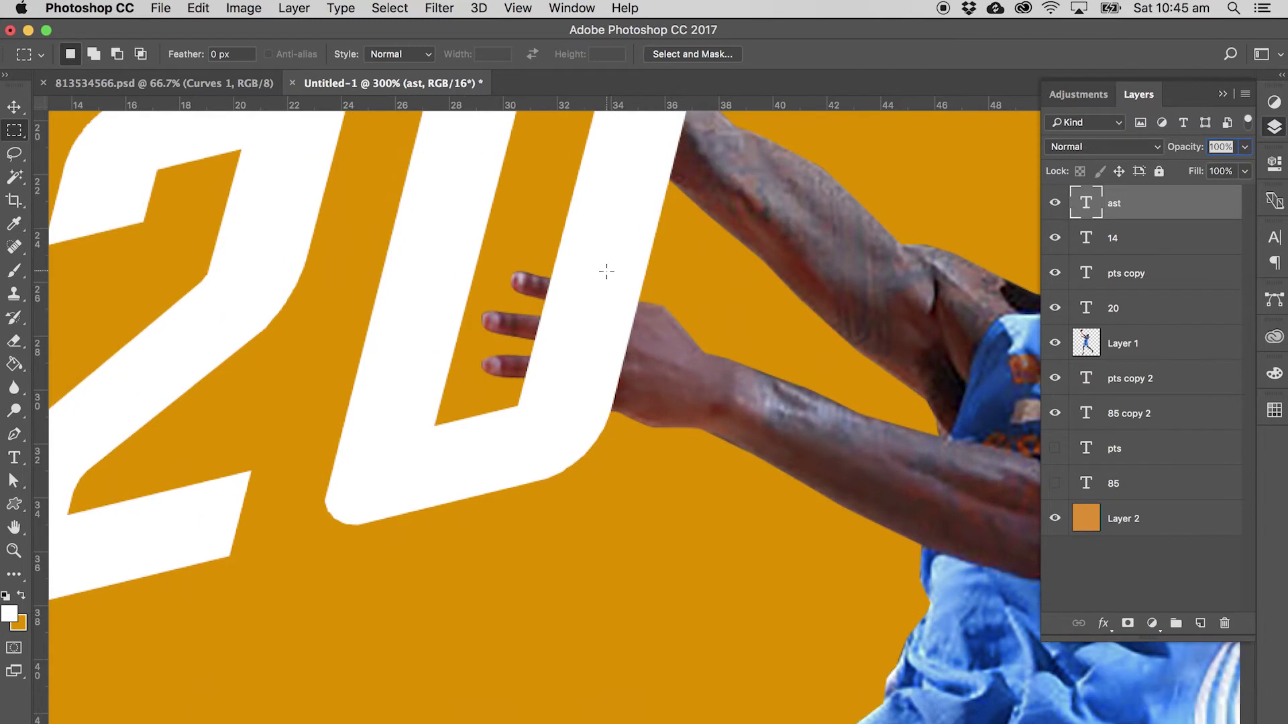
{"action": "key", "text": "t"}
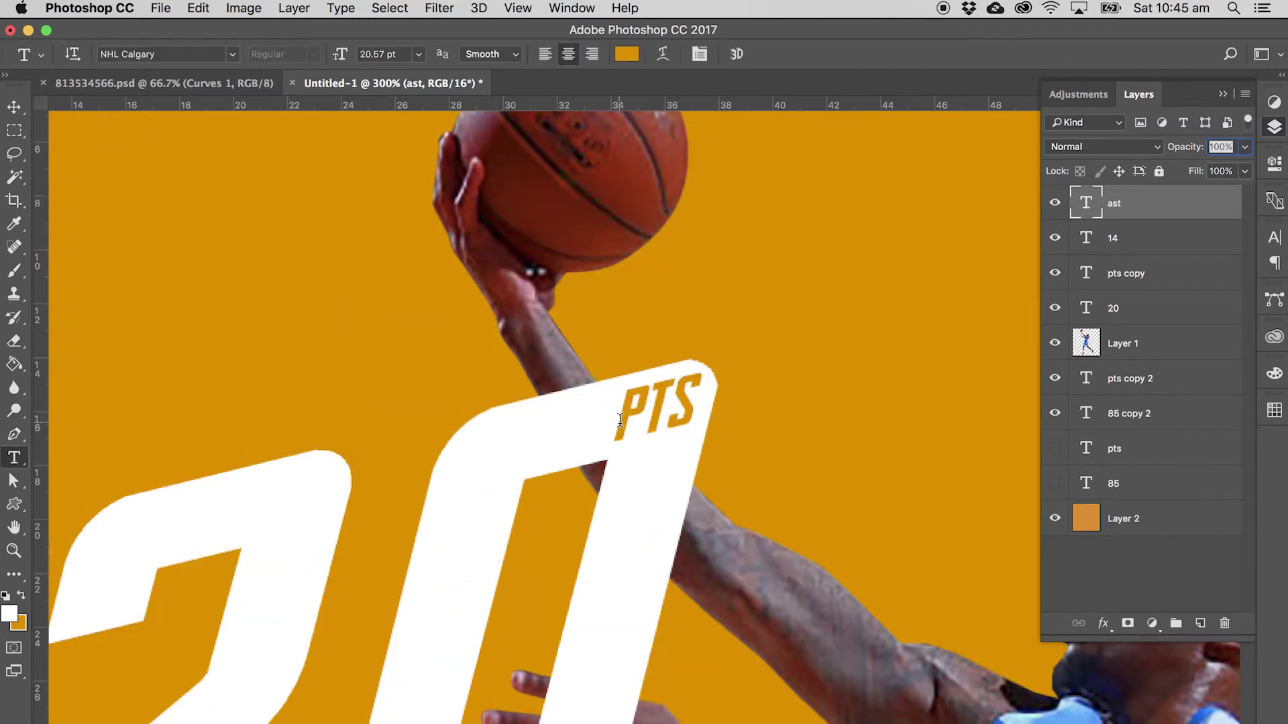
{"action": "double_click", "coordinate": [620, 419]}
{"action": "type", "text": "RE"}
{"action": "key", "text": "BackSpace"}
{"action": "type", "text": "BS"}
{"action": "key", "text": "BackSpace"}
{"action": "key", "text": "BackSpace"}
{"action": "type", "text": "EB"}
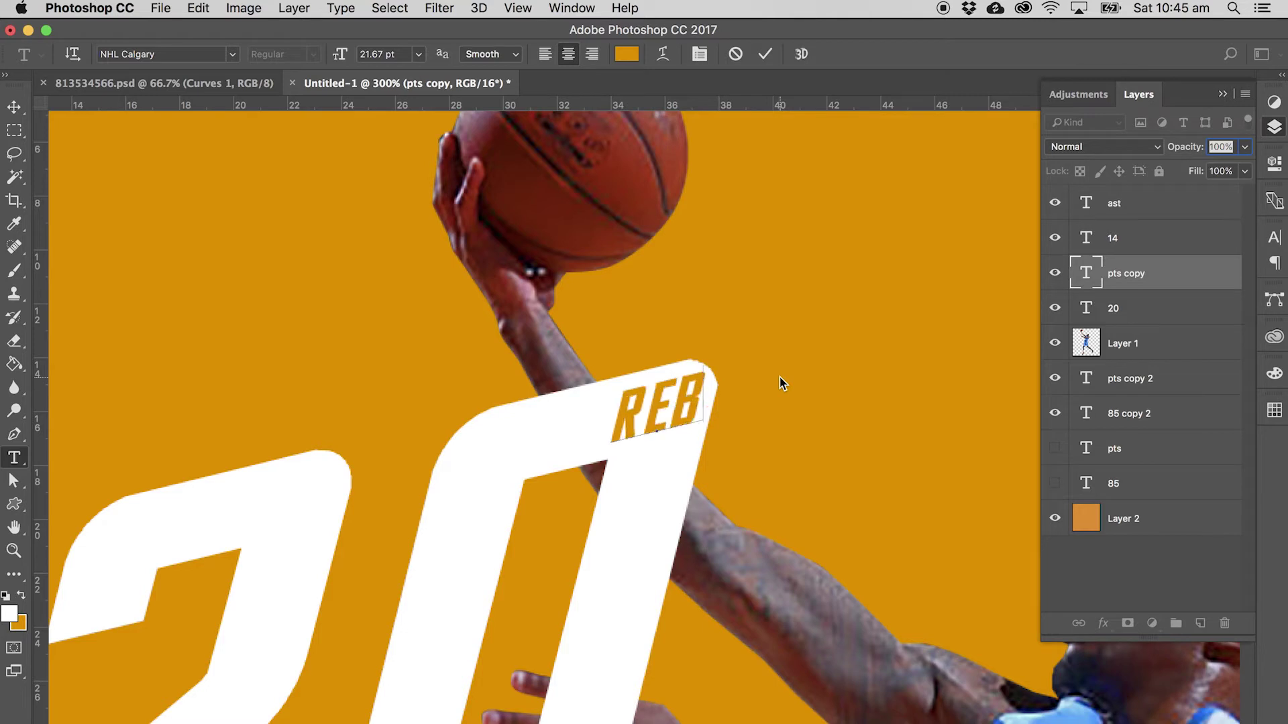
Shift the REB label slightly to the left so it sits inside the 0's upper corner.
{"action": "left_click", "coordinate": [14, 106]}
{"action": "mouse_move", "coordinate": [678, 392]}
{"action": "left_mouse_down"}
{"action": "mouse_move", "coordinate": [671, 404]}
{"action": "mouse_move", "coordinate": [676, 381]}
{"action": "left_mouse_up"}
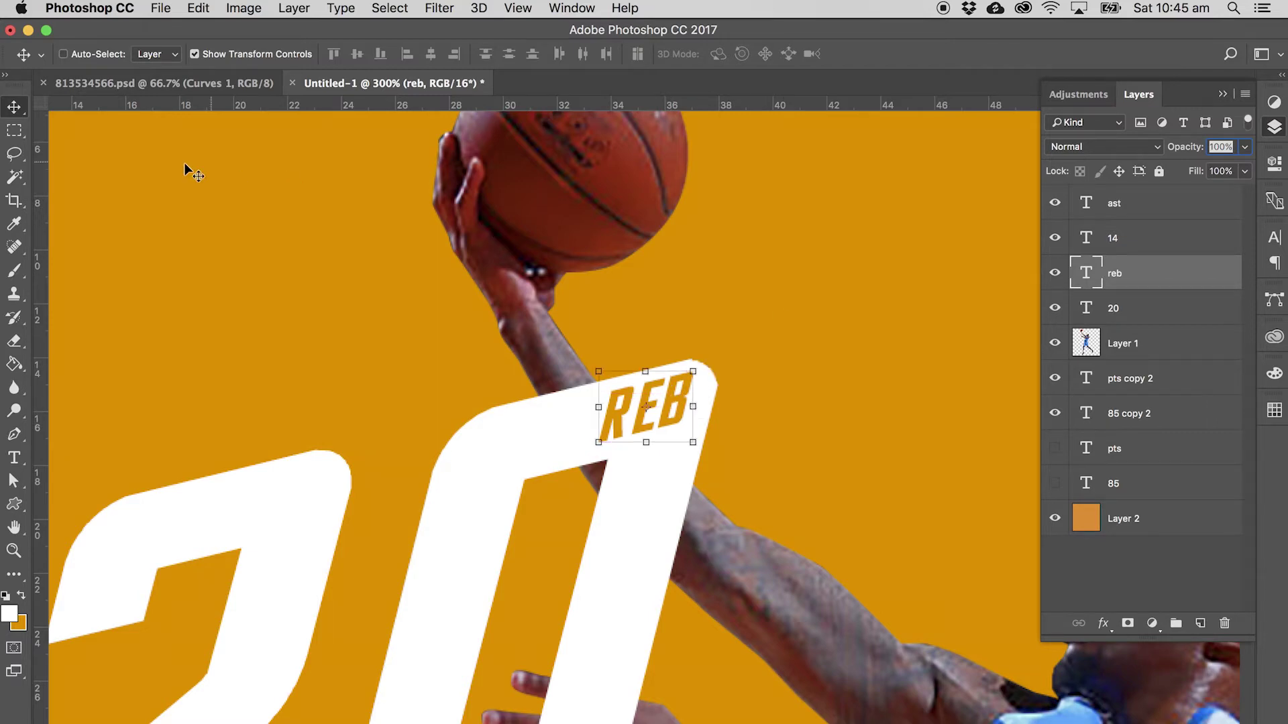
{"action": "key", "text": "m"}
{"action": "key", "text": "super+0"}
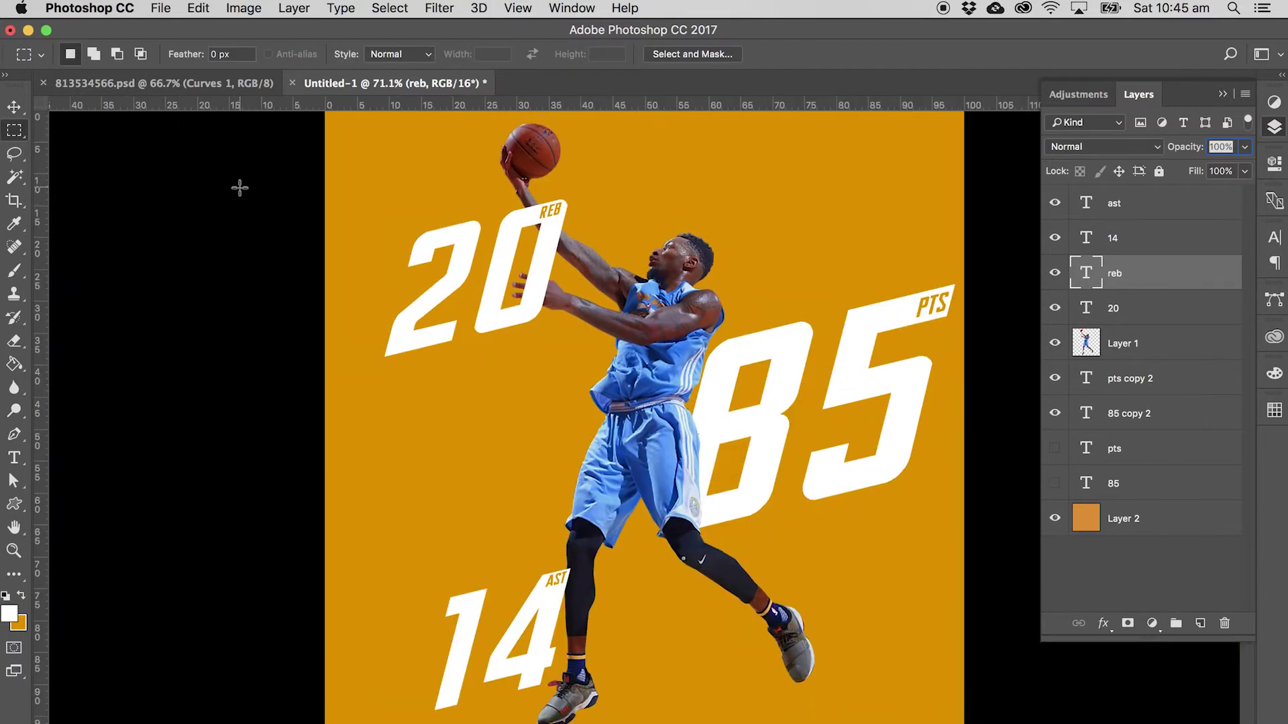
Shift the 85 PTS text slightly toward the player and bring both its layers in front of him.
{"action": "left_click", "coordinate": [1165, 390]}
{"action": "left_click", "coordinate": [1157, 414], "text": "shift"}
{"action": "key", "text": "v"}
{"action": "left_click_drag", "start_coordinate": [892, 431], "coordinate": [891, 444]}
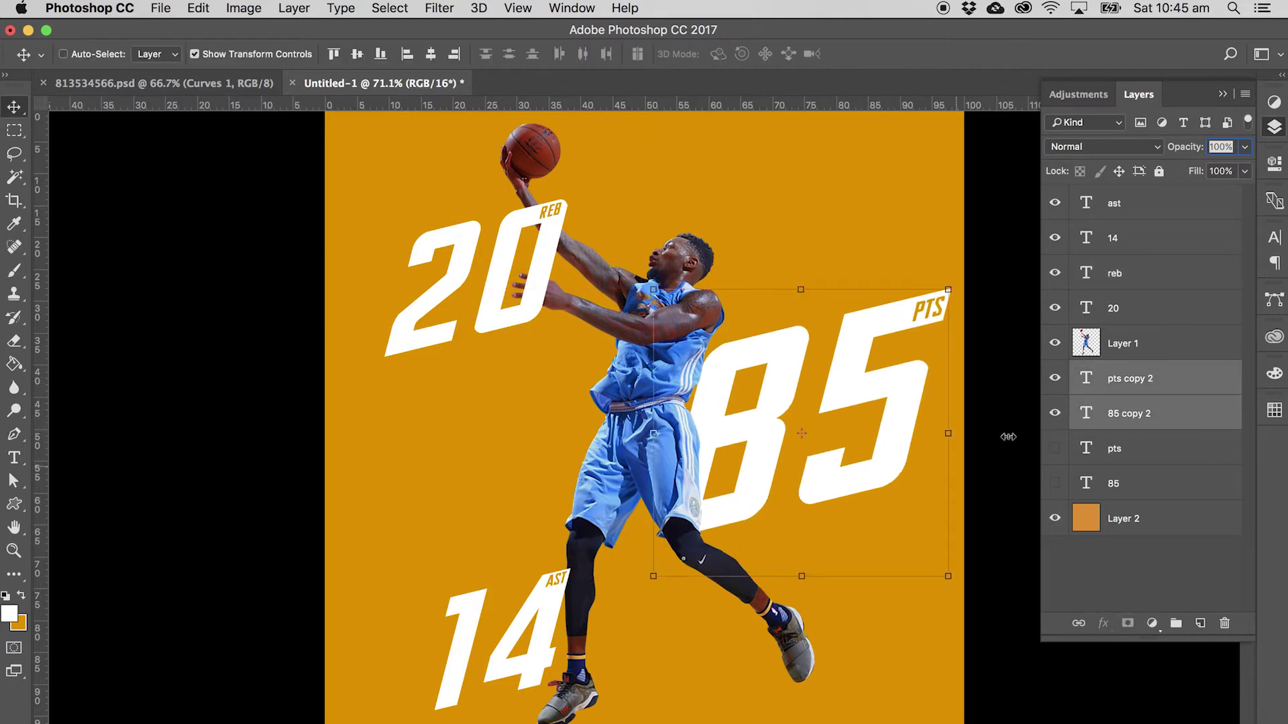
{"action": "left_click_drag", "start_coordinate": [1185, 372], "coordinate": [1188, 332]}
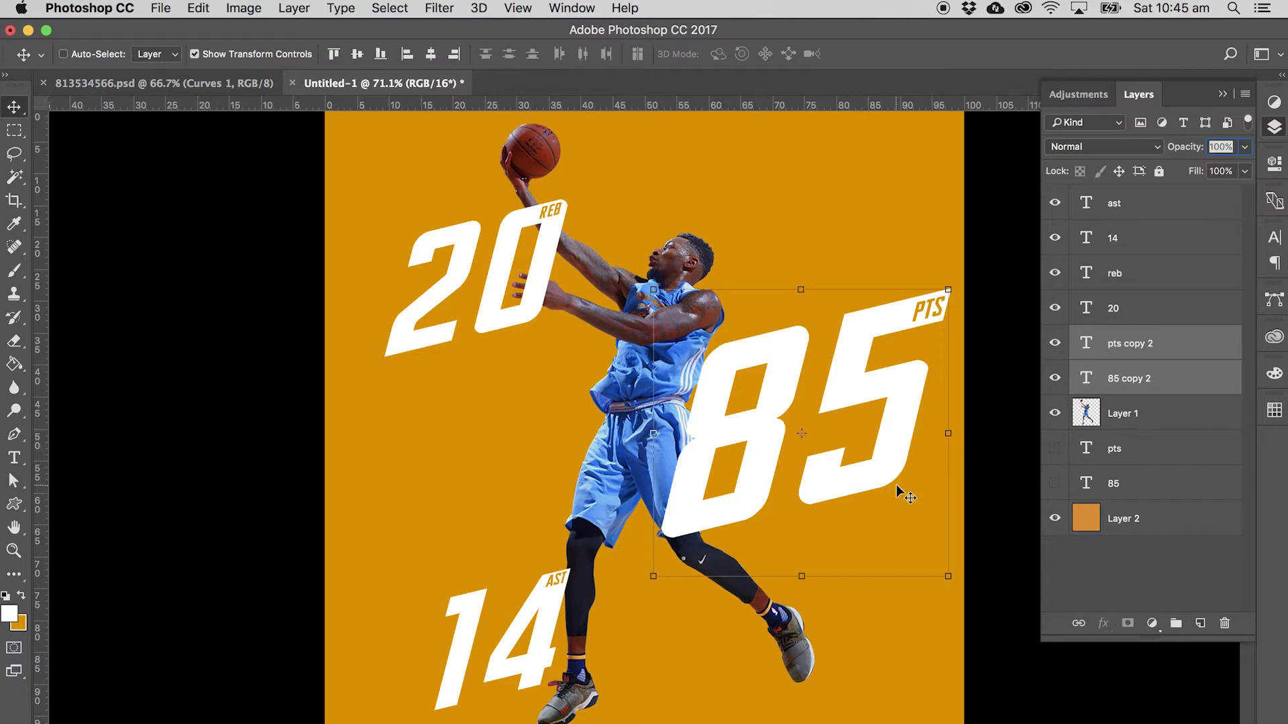
Rasterize the type layer of the large 20.
{"action": "left_click", "coordinate": [14, 130]}
{"action": "key", "text": "super+minus"}
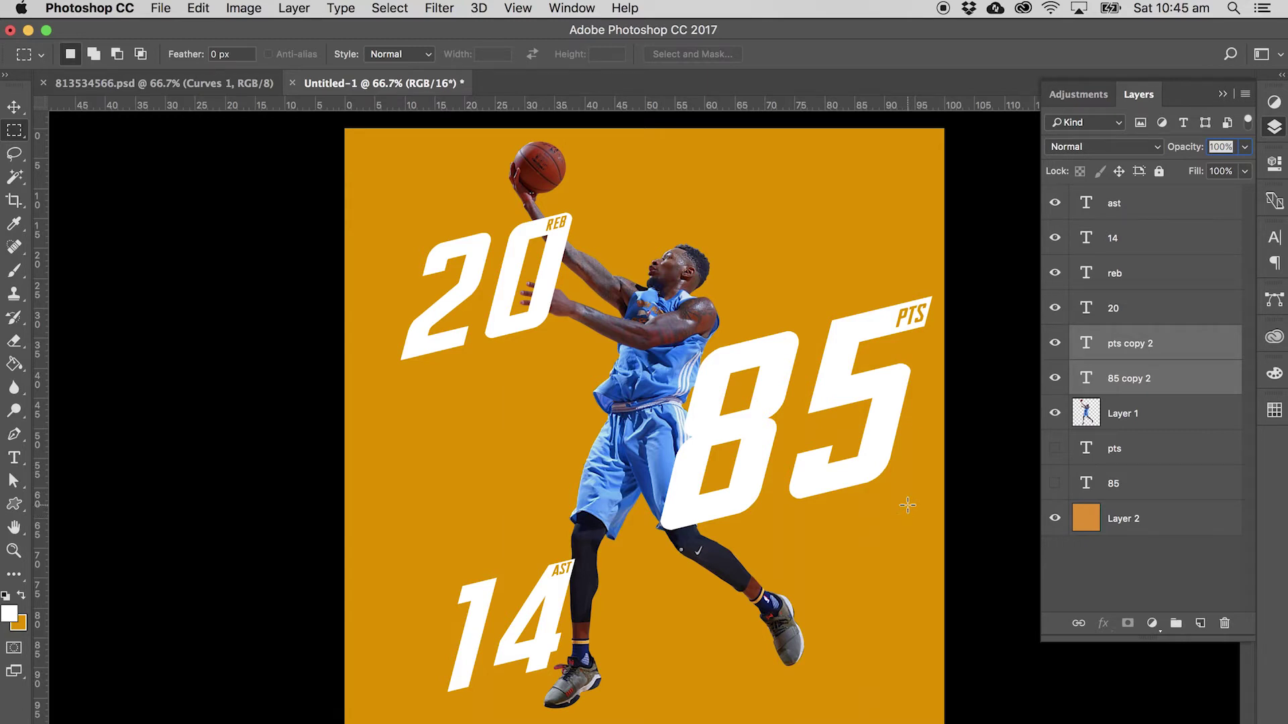
{"action": "left_click", "coordinate": [1159, 306]}
{"action": "left_click", "coordinate": [1169, 240]}
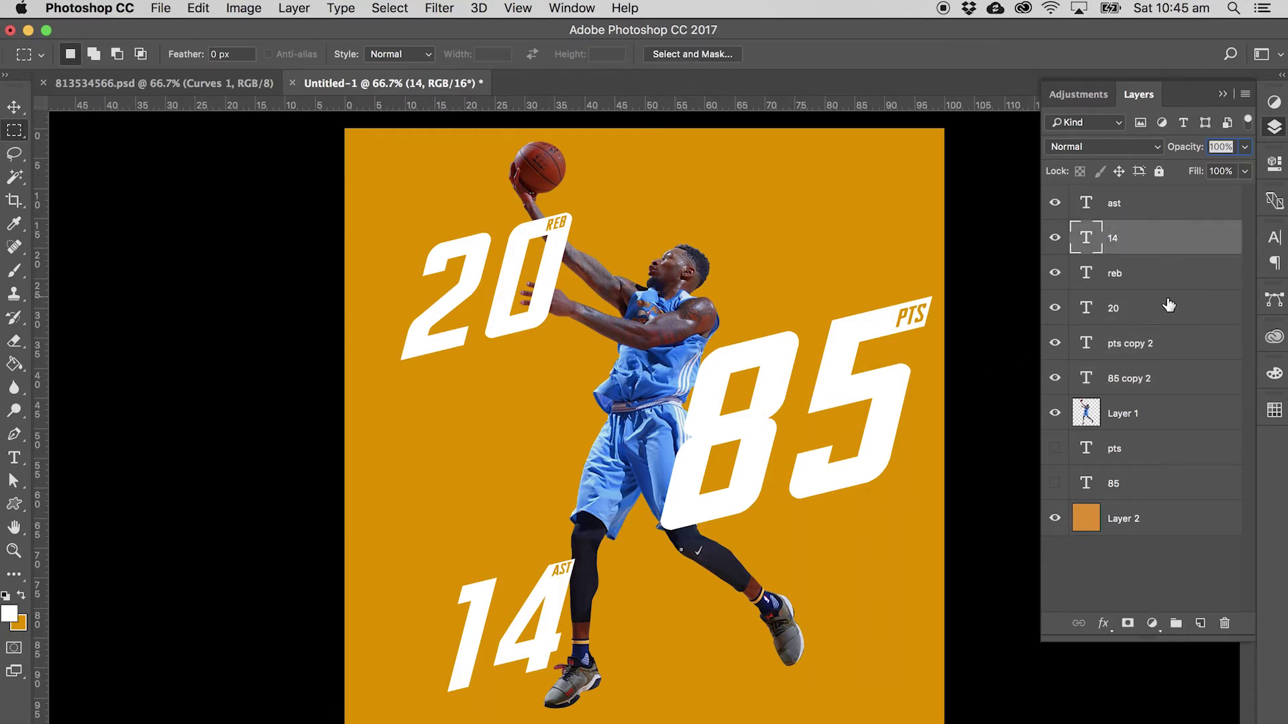
{"action": "left_click", "coordinate": [1167, 308]}
{"action": "right_click", "coordinate": [1169, 315]}
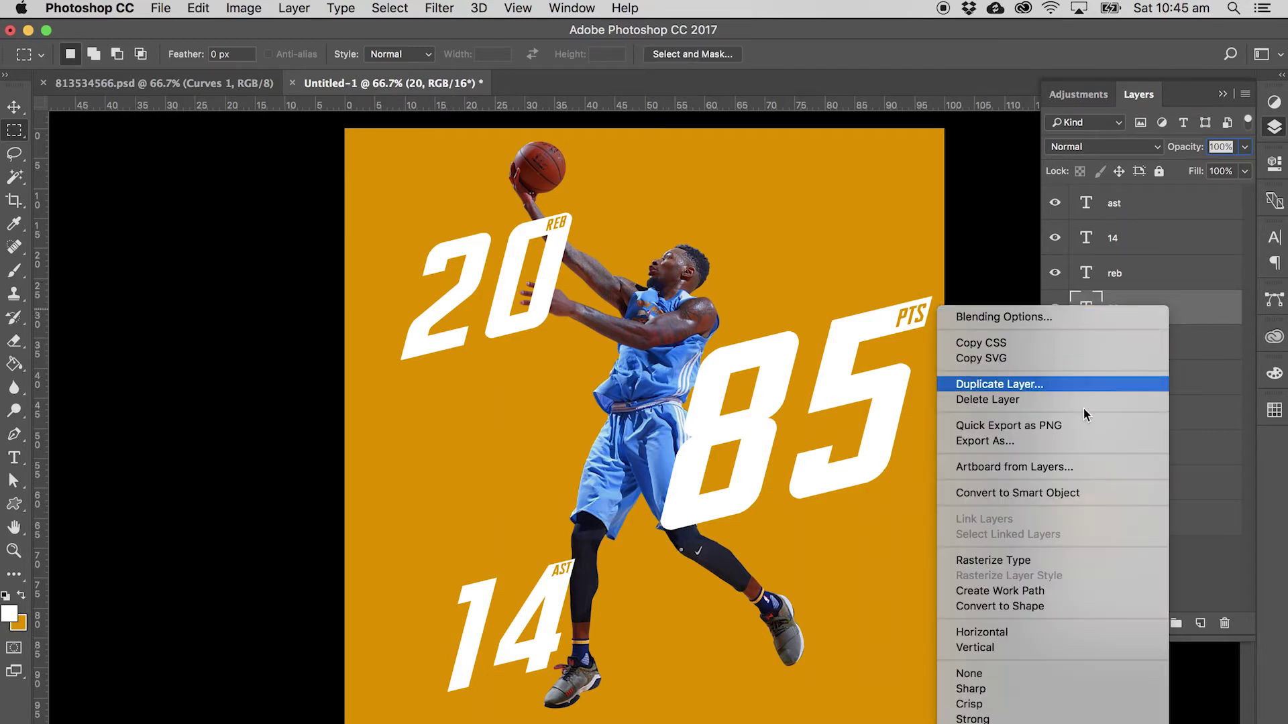
{"action": "left_click", "coordinate": [1040, 558]}
{"action": "left_click", "coordinate": [15, 178]}
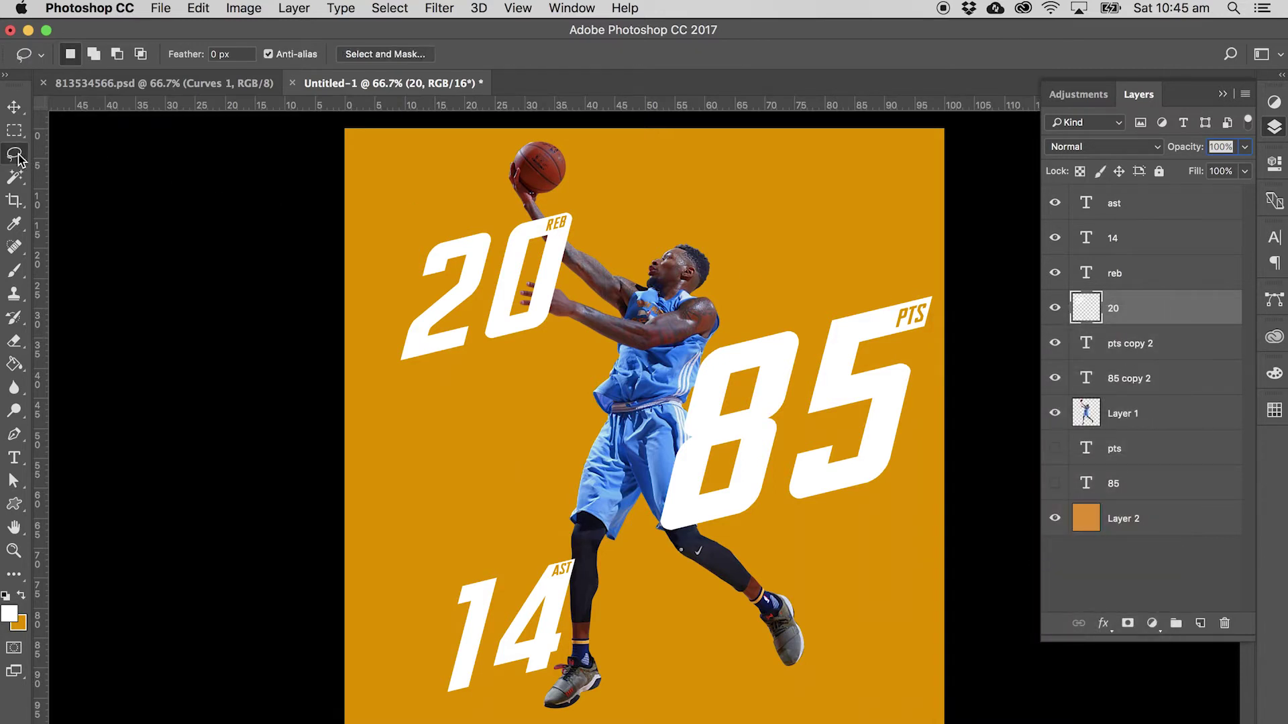
{"action": "key", "text": "super+z"}
{"action": "left_click", "coordinate": [1170, 421]}
{"action": "left_click", "coordinate": [622, 347]}
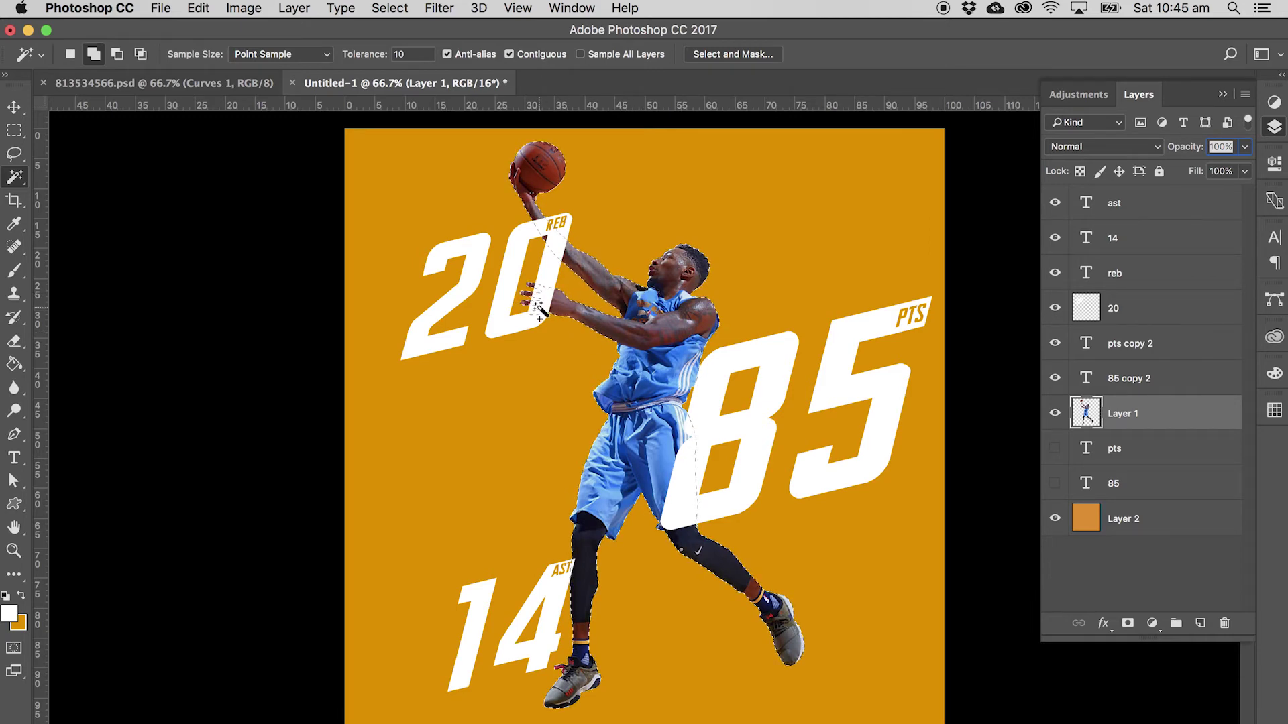
{"action": "left_click", "coordinate": [15, 271]}
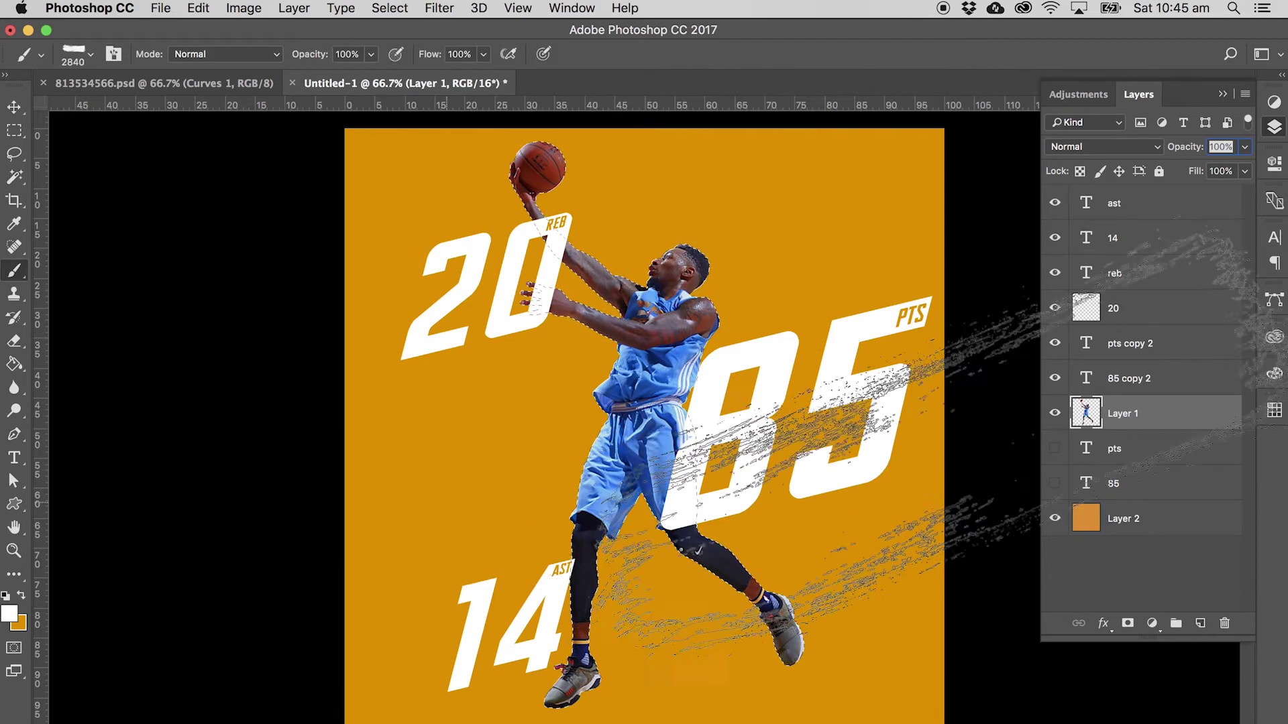
{"action": "left_click", "coordinate": [1128, 624]}
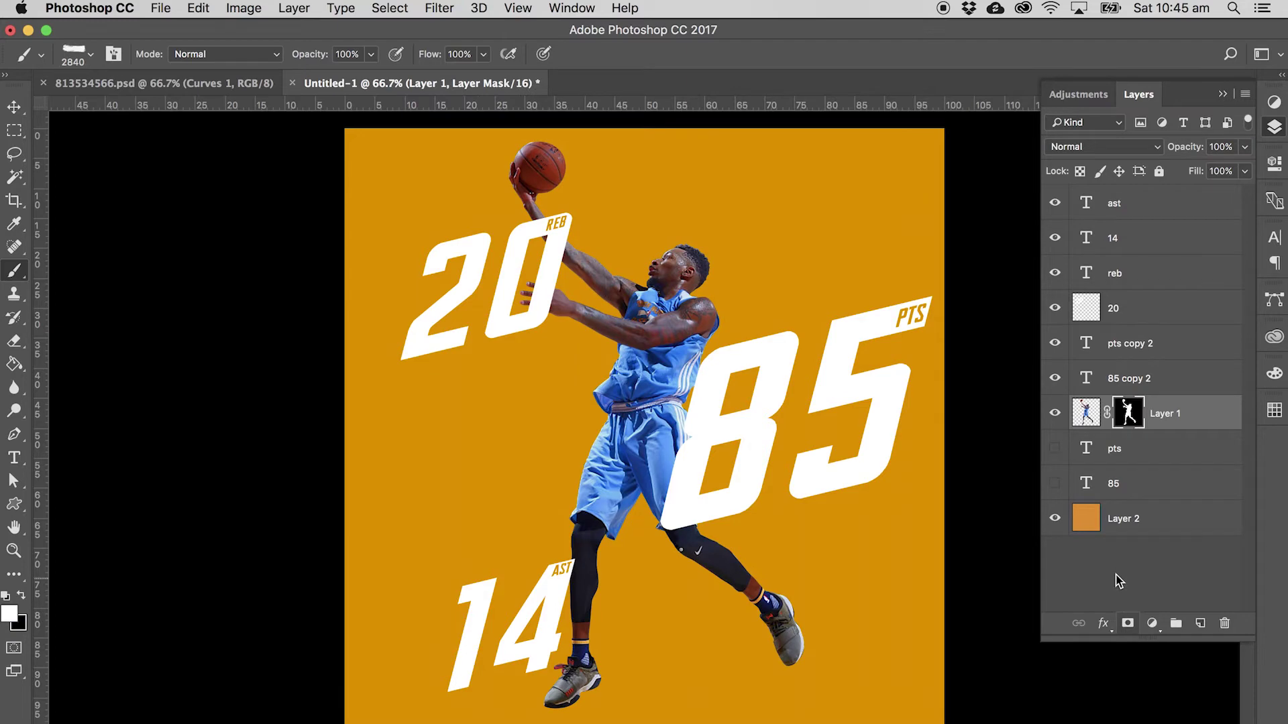
{"action": "left_click", "coordinate": [15, 177]}
{"action": "key", "text": "super+z"}
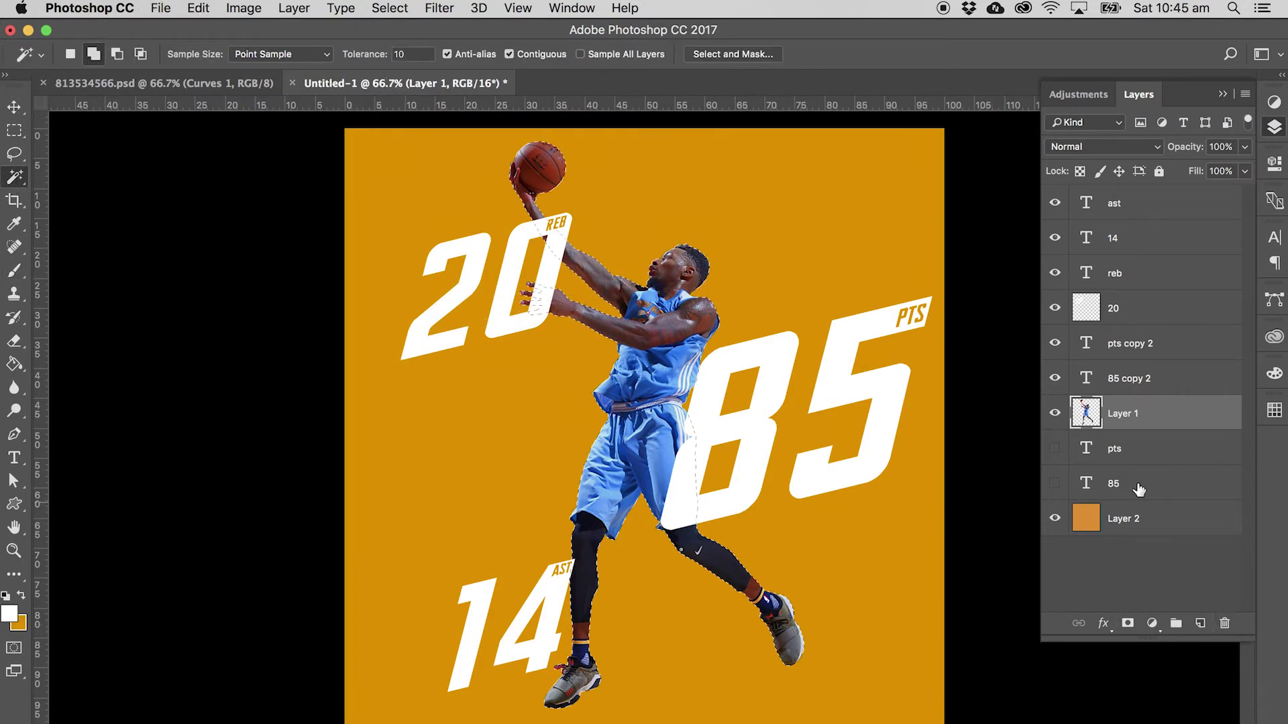
{"action": "left_click", "coordinate": [15, 130]}
{"action": "key", "text": "super+d"}
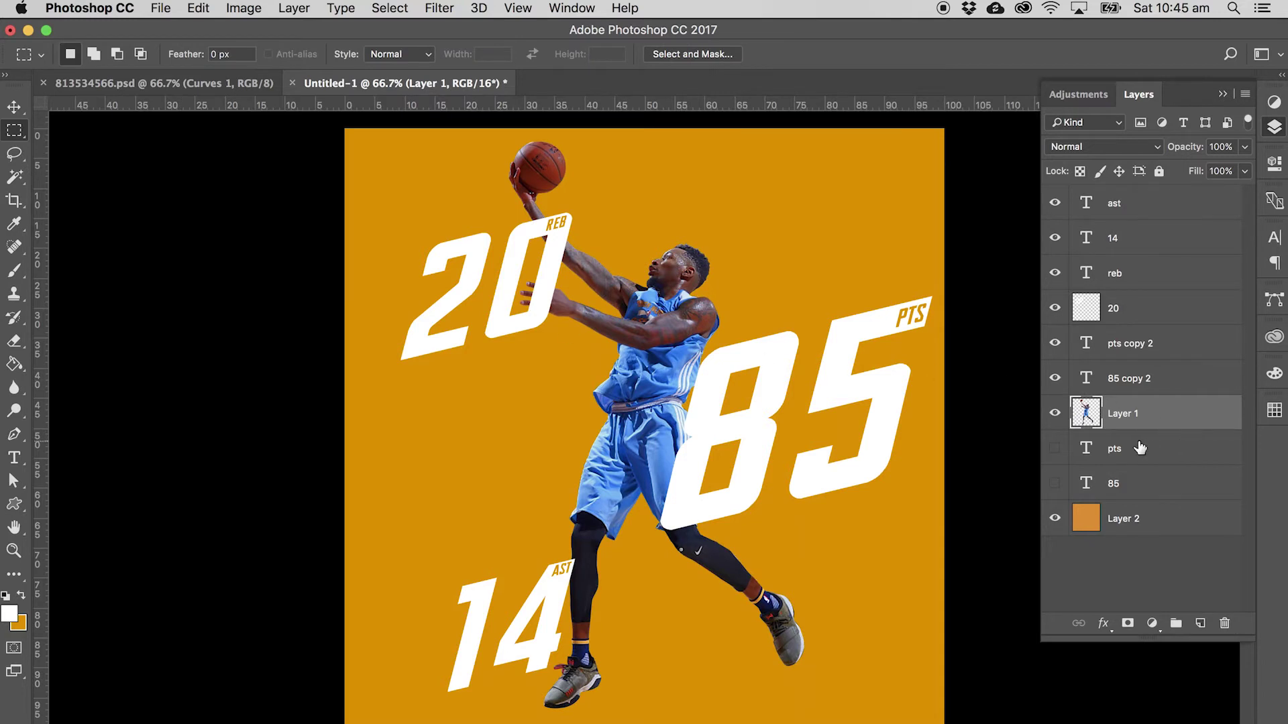
Add a blank layer mask to the player's layer and select his silhouette with the Magic Wand by inverting the empty-area selection.
{"action": "left_click", "coordinate": [1127, 623]}
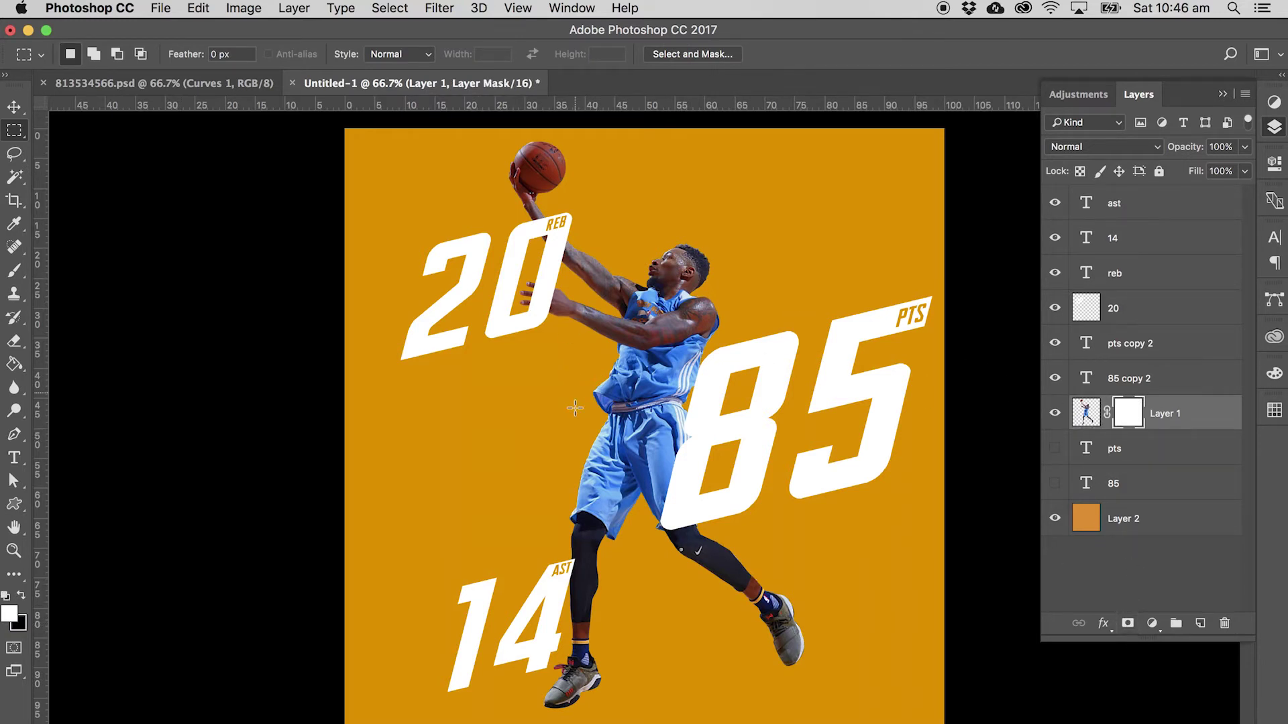
{"action": "left_click", "coordinate": [1086, 421]}
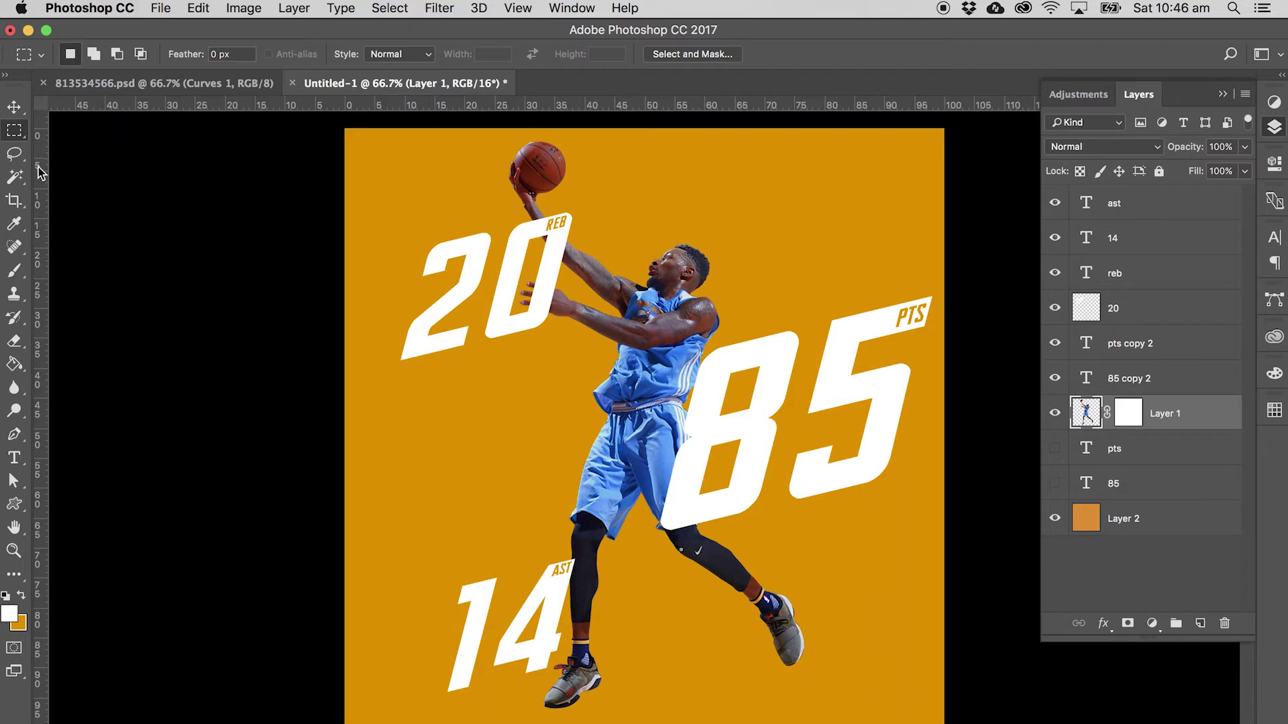
{"action": "left_click", "coordinate": [14, 177]}
{"action": "left_click", "coordinate": [395, 283]}
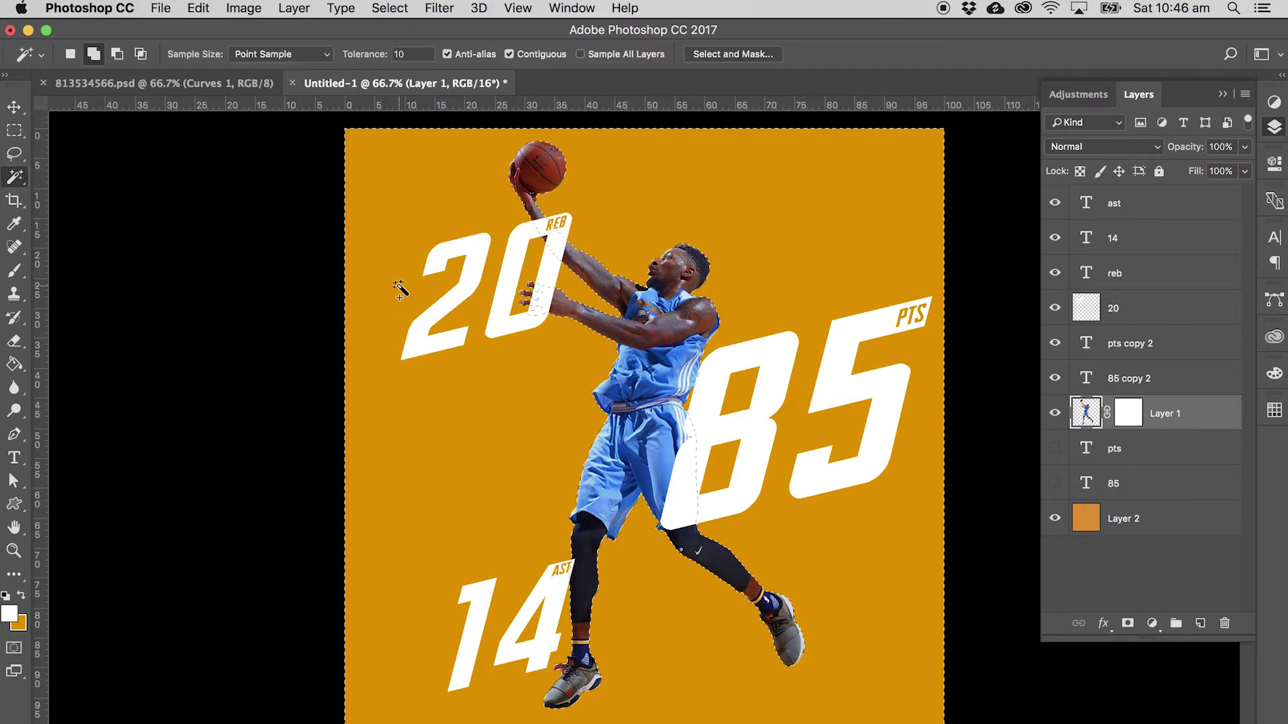
{"action": "key", "text": "super+shift+i"}
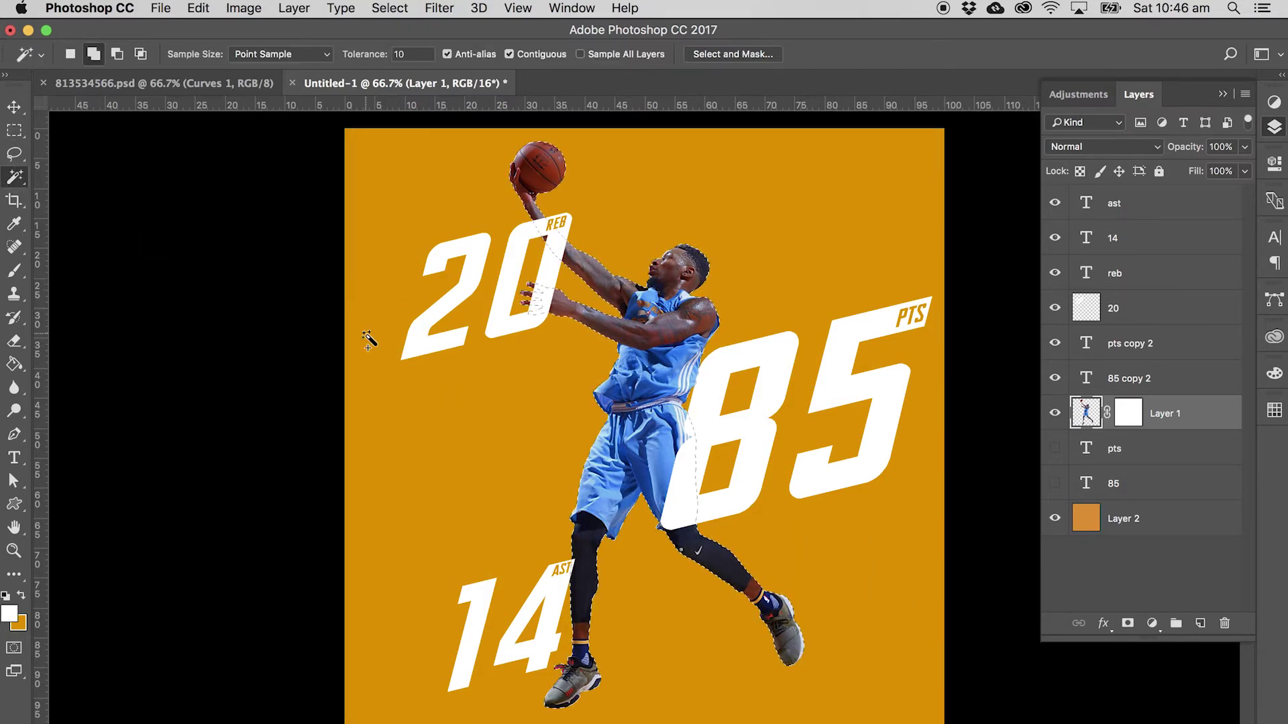
Make the player's layer mask active and set the Brush to a round tip of size 73 with default mask colors.
{"action": "key", "text": "b"}
{"action": "left_click", "coordinate": [1128, 413]}
{"action": "key", "text": "d"}
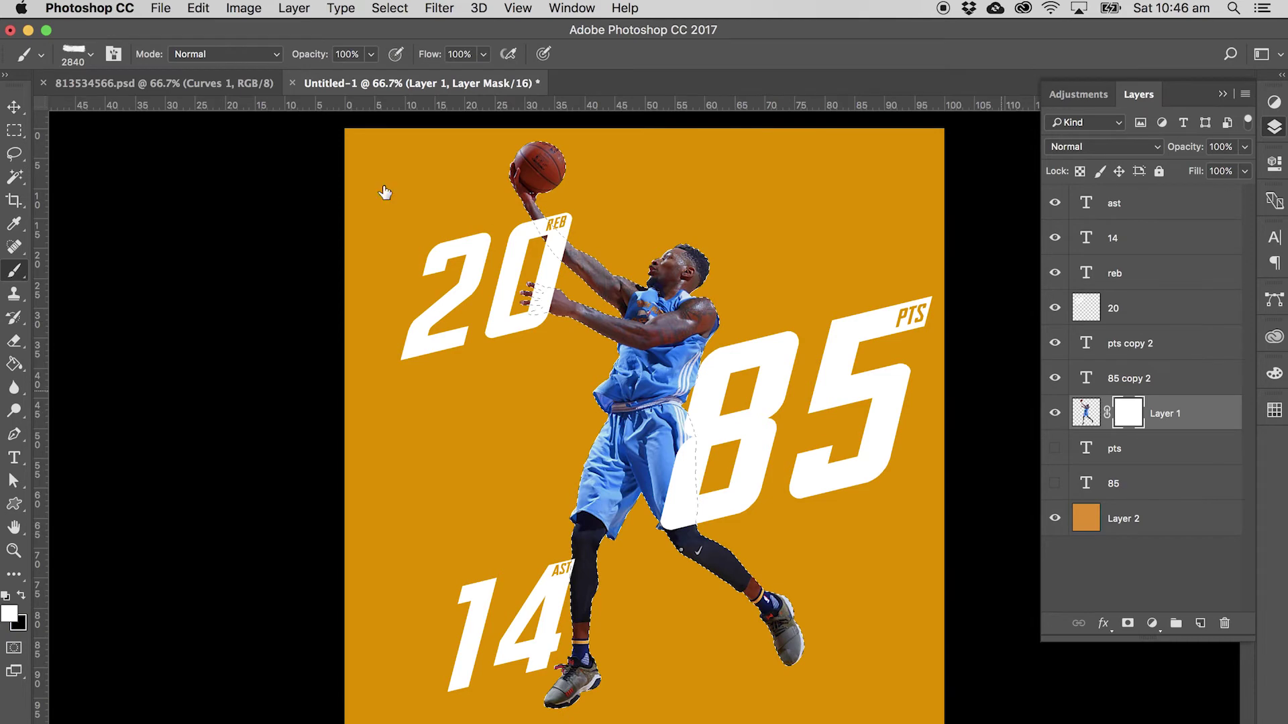
{"action": "left_click", "coordinate": [86, 60]}
{"action": "left_click", "coordinate": [56, 216]}
{"action": "left_click", "coordinate": [139, 105]}
{"action": "key", "text": "Return"}
Mask the player's silhouette out of the 20 layer and paint the 20 back in over his raised arm.
{"action": "left_click", "coordinate": [1169, 315]}
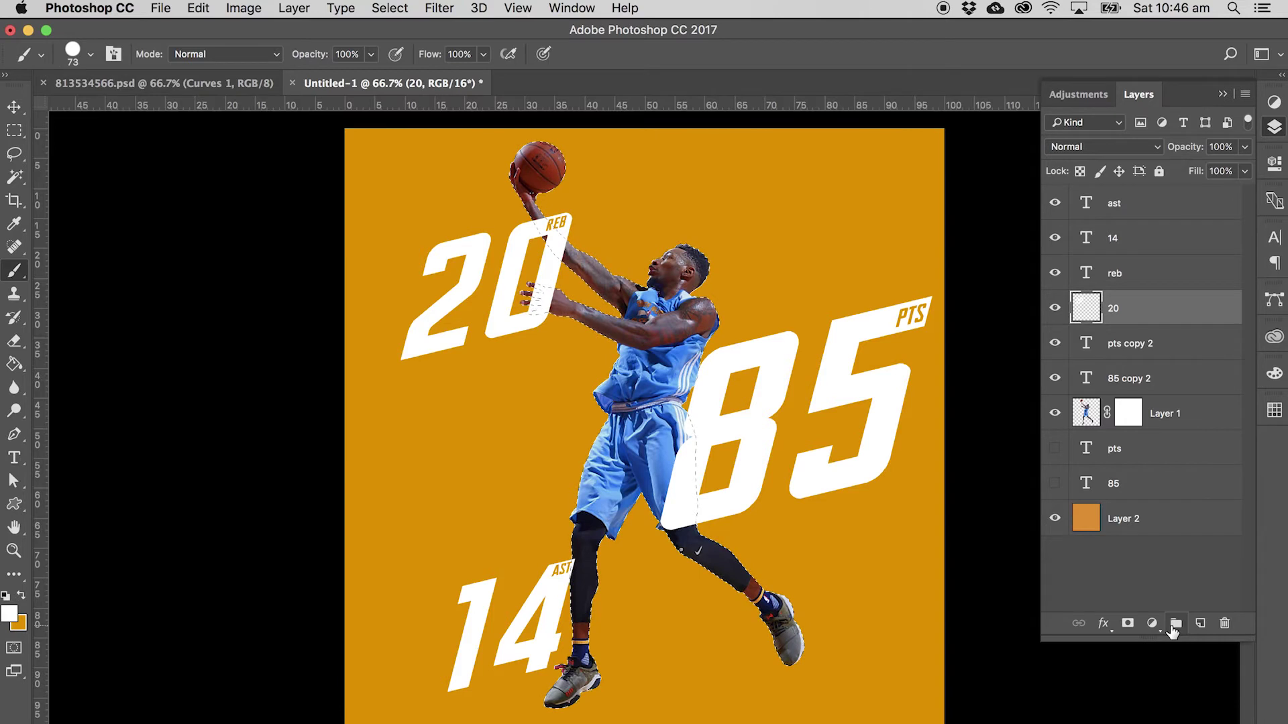
{"action": "left_click", "coordinate": [1128, 625]}
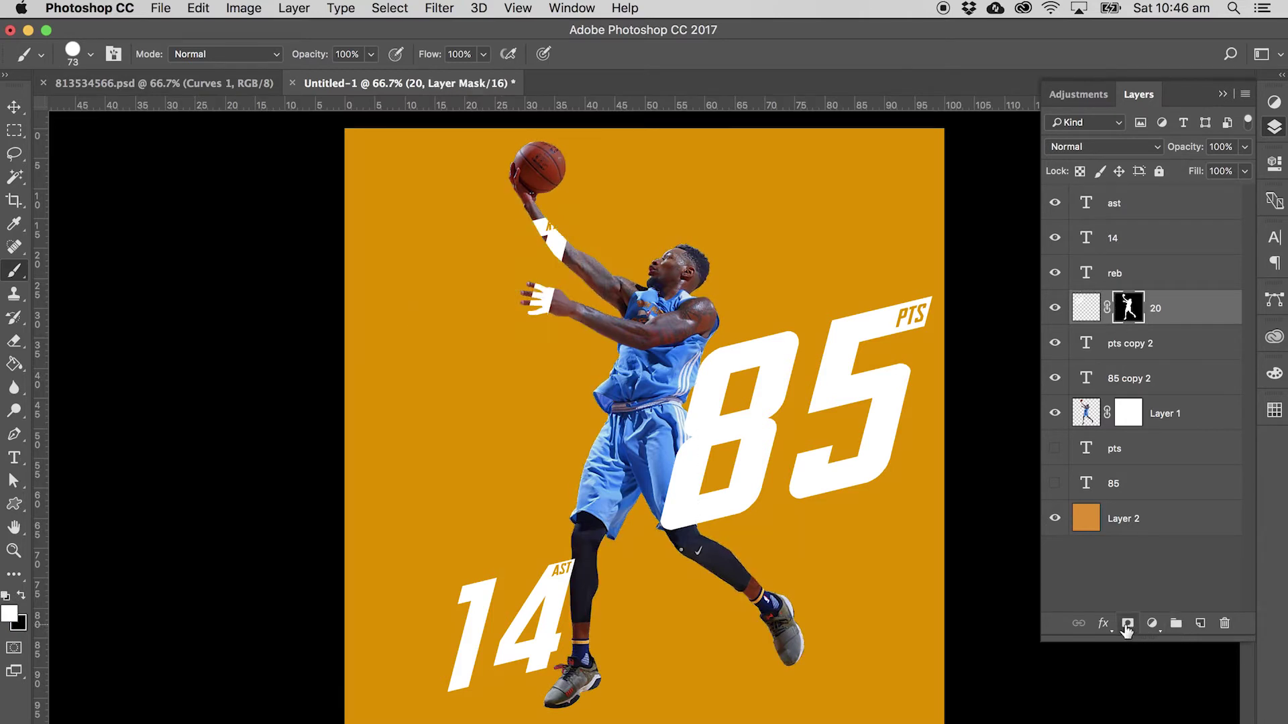
{"action": "key", "text": "ctrl+z"}
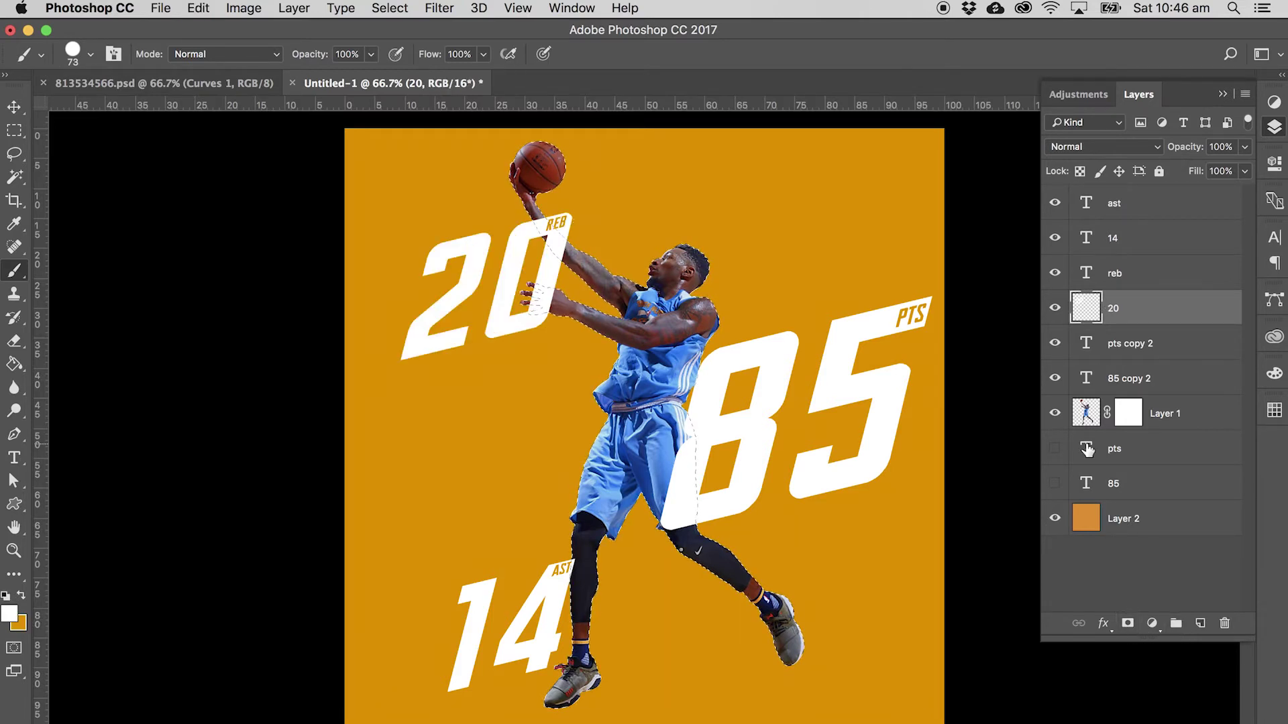
{"action": "left_click", "coordinate": [1126, 624], "text": "alt"}
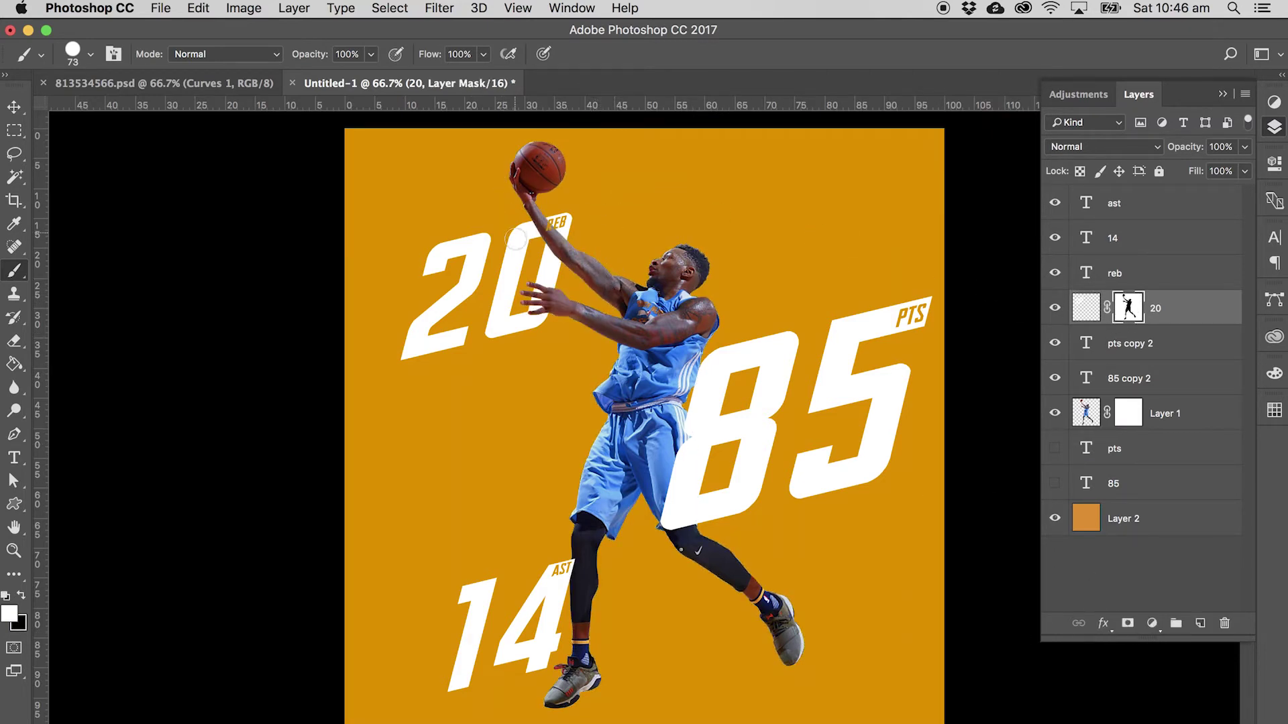
{"action": "mouse_move", "coordinate": [550, 242]}
{"action": "left_mouse_down"}
{"action": "mouse_move", "coordinate": [561, 259]}
{"action": "mouse_move", "coordinate": [536, 216]}
{"action": "left_mouse_up"}
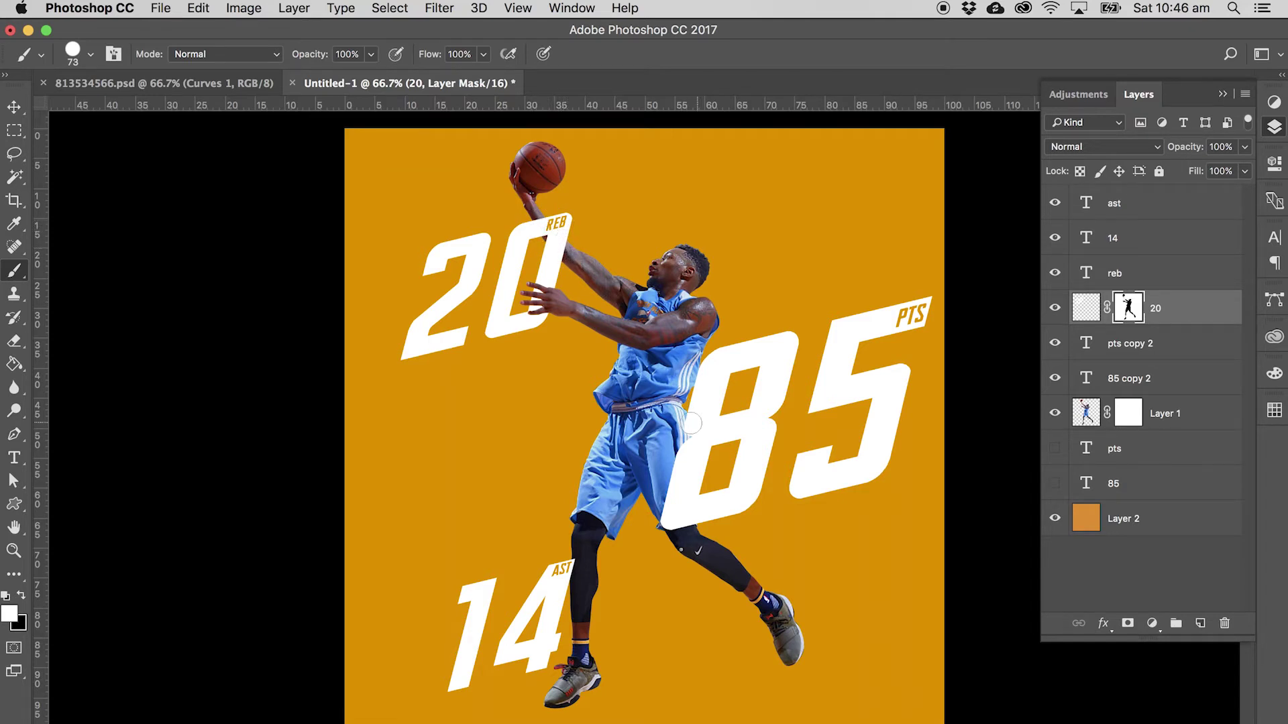
Make the orange background layer active with no area of the canvas selected.
{"action": "left_click", "coordinate": [15, 130]}
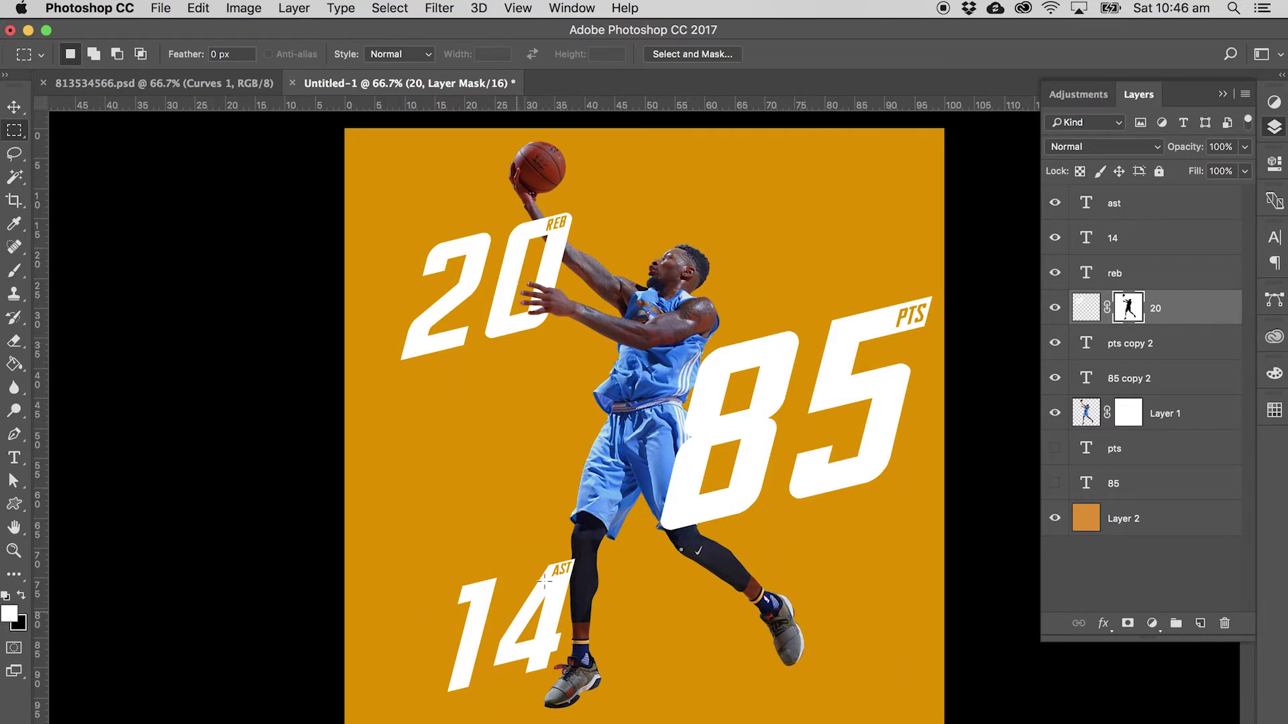
{"action": "left_click", "coordinate": [1133, 528]}
{"action": "key", "text": "super+a"}
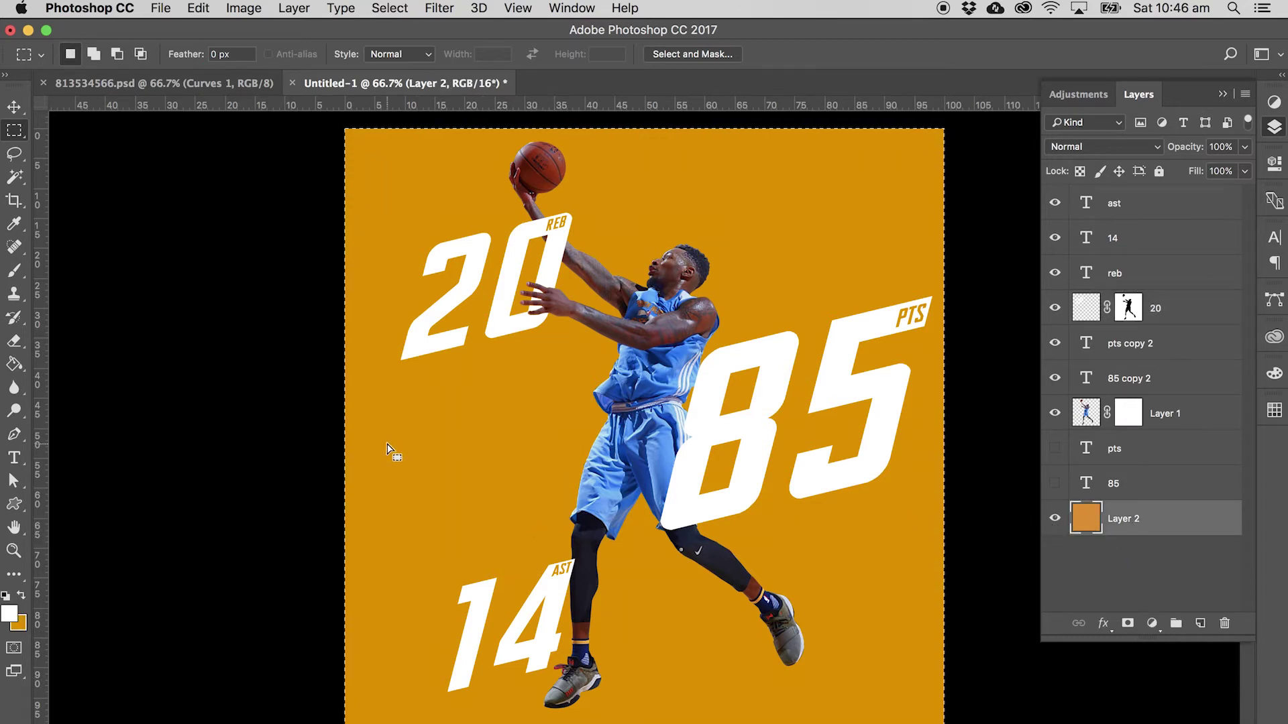
{"action": "key", "text": "super+d"}
Switch to Finder and open the Elements folder.
{"action": "left_click", "coordinate": [201, 721]}
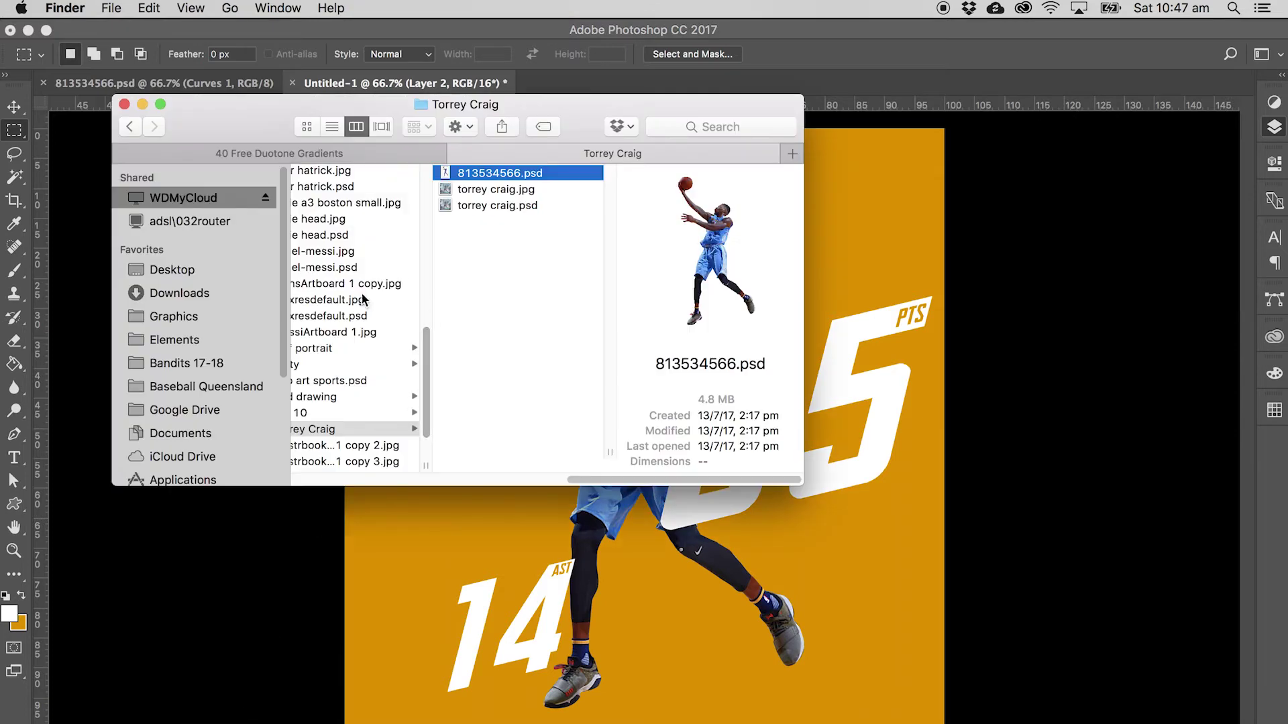
{"action": "scroll", "coordinate": [362, 300], "scroll_direction": "left", "scroll_amount": 10}
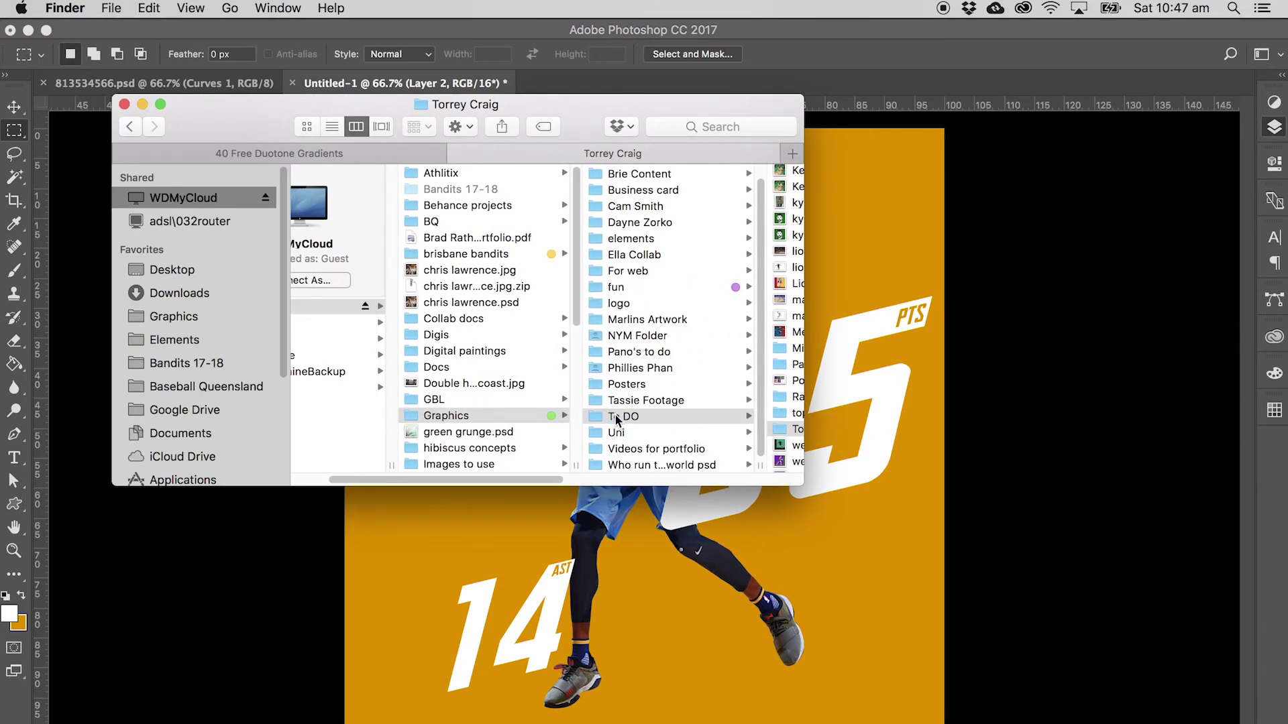
{"action": "scroll", "coordinate": [603, 420], "scroll_direction": "right", "scroll_amount": 2}
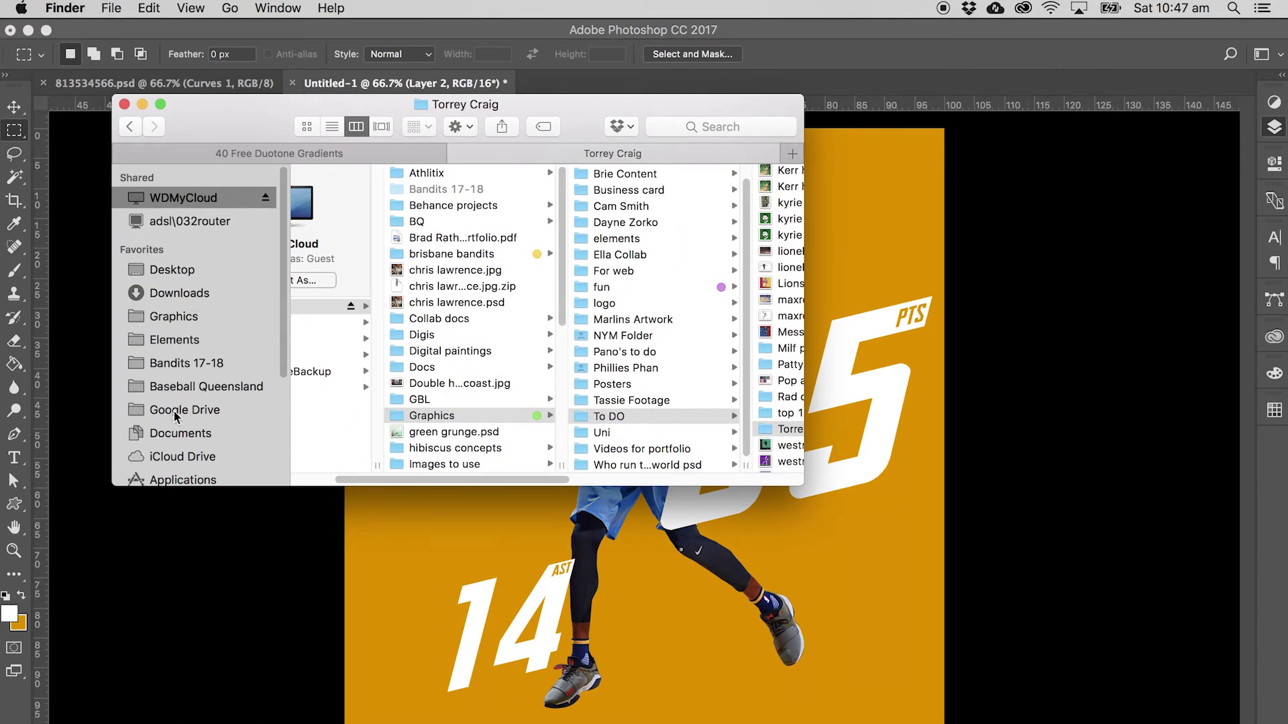
{"action": "left_click", "coordinate": [177, 433]}
{"action": "scroll", "coordinate": [181, 456], "scroll_direction": "down", "scroll_amount": 3}
{"action": "scroll", "coordinate": [174, 403], "scroll_direction": "up", "scroll_amount": 3}
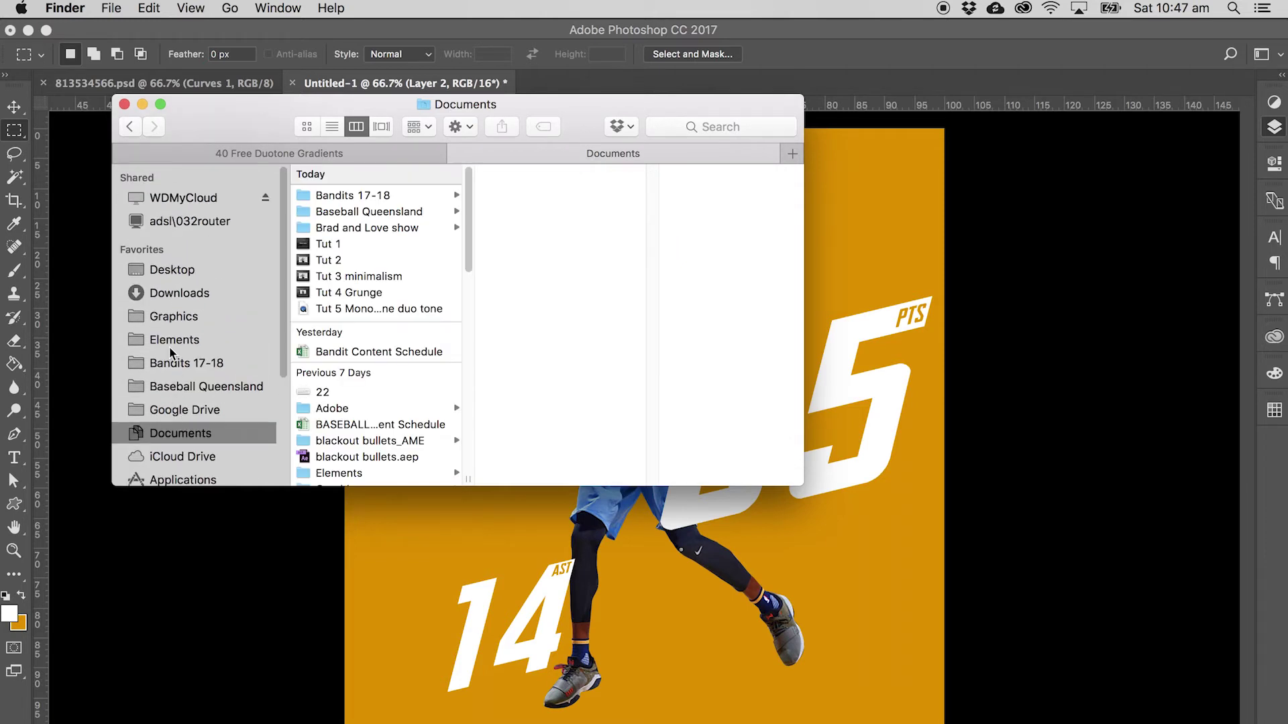
{"action": "left_click", "coordinate": [168, 316]}
{"action": "left_click", "coordinate": [172, 339]}
{"action": "scroll", "coordinate": [348, 382], "scroll_direction": "down", "scroll_amount": 3}
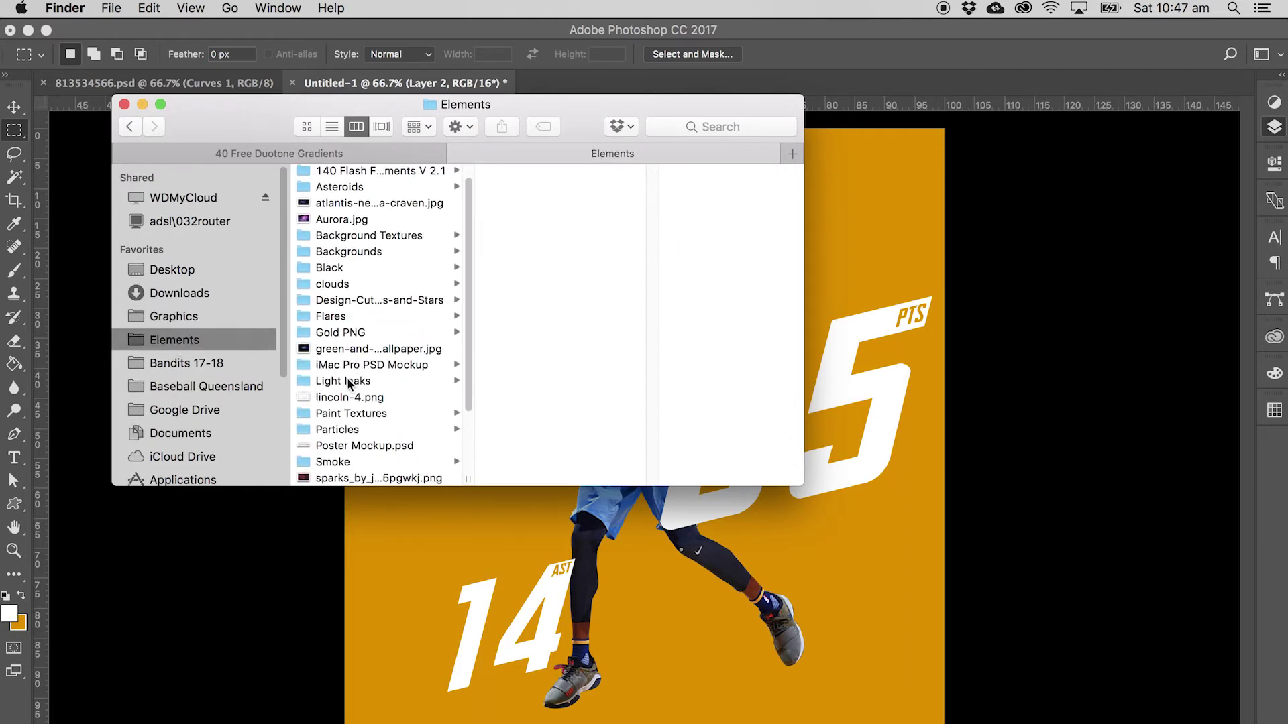
Look through the Templates, Smoke, Particles, Paint Textures and Textures folders for a suitable background image.
{"action": "scroll", "coordinate": [352, 402], "scroll_direction": "down", "scroll_amount": 2}
{"action": "left_click", "coordinate": [344, 464]}
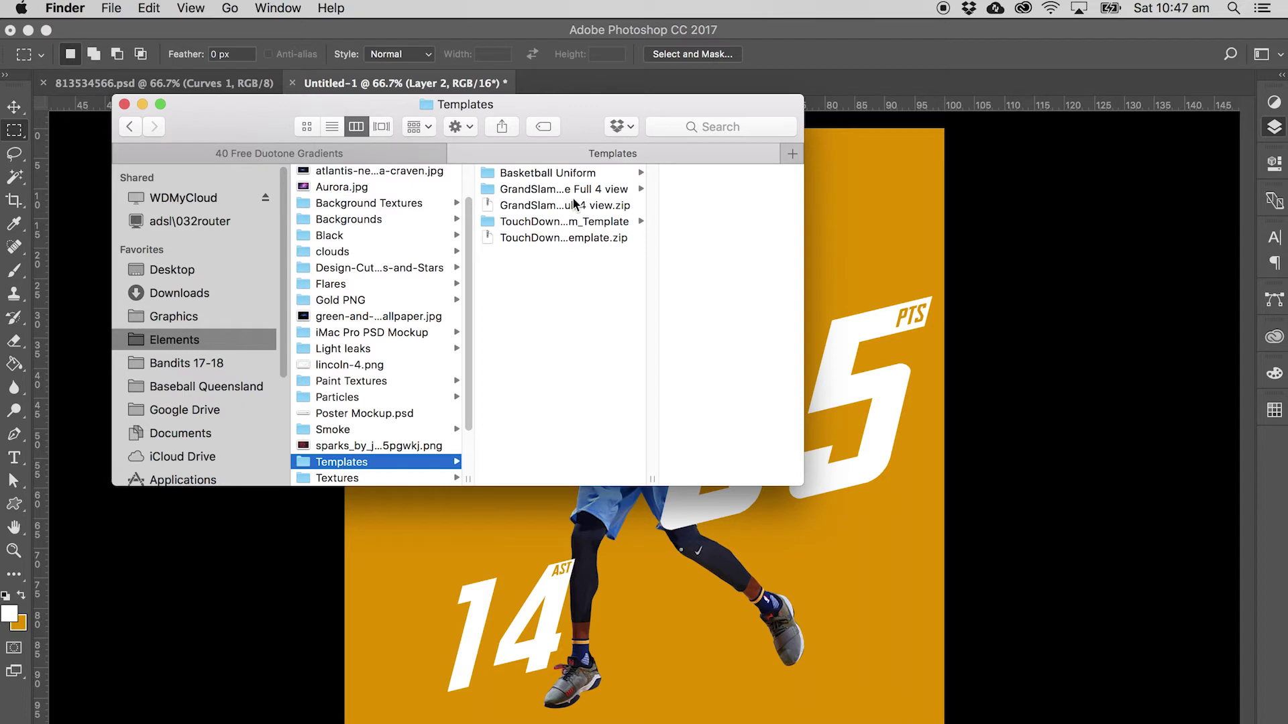
{"action": "left_click", "coordinate": [373, 430]}
{"action": "left_click", "coordinate": [363, 399]}
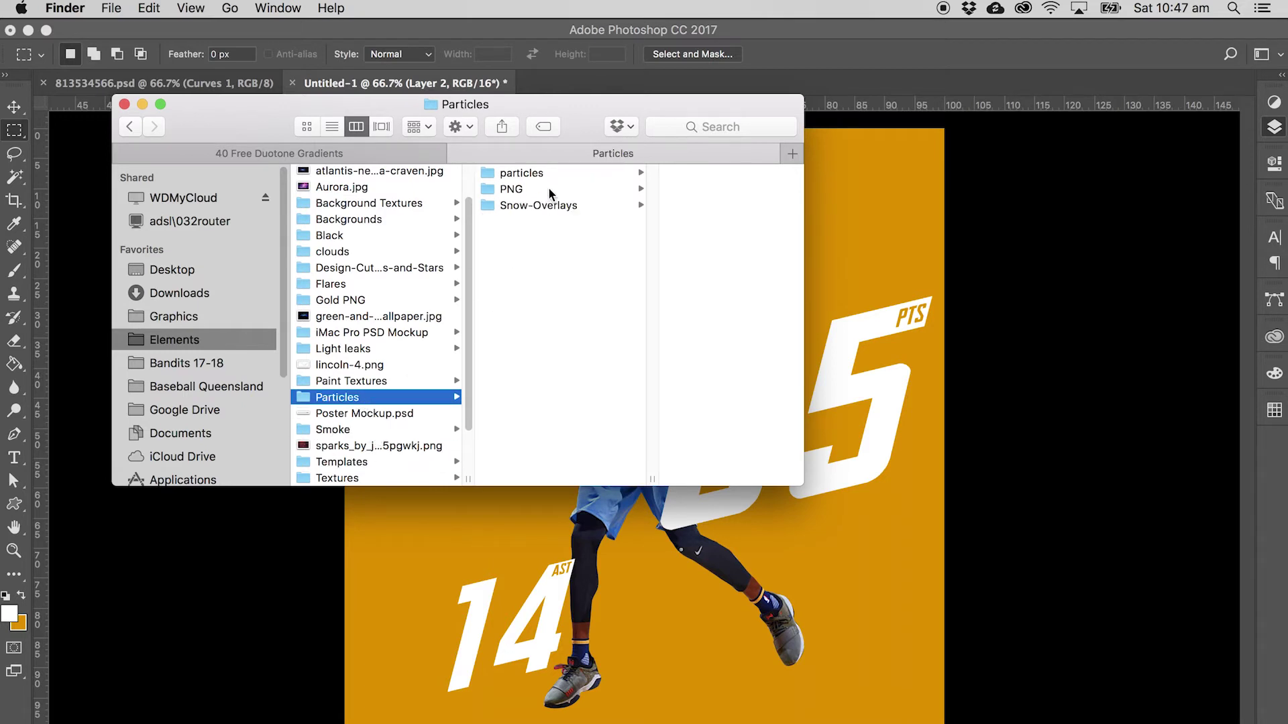
{"action": "left_click", "coordinate": [362, 382]}
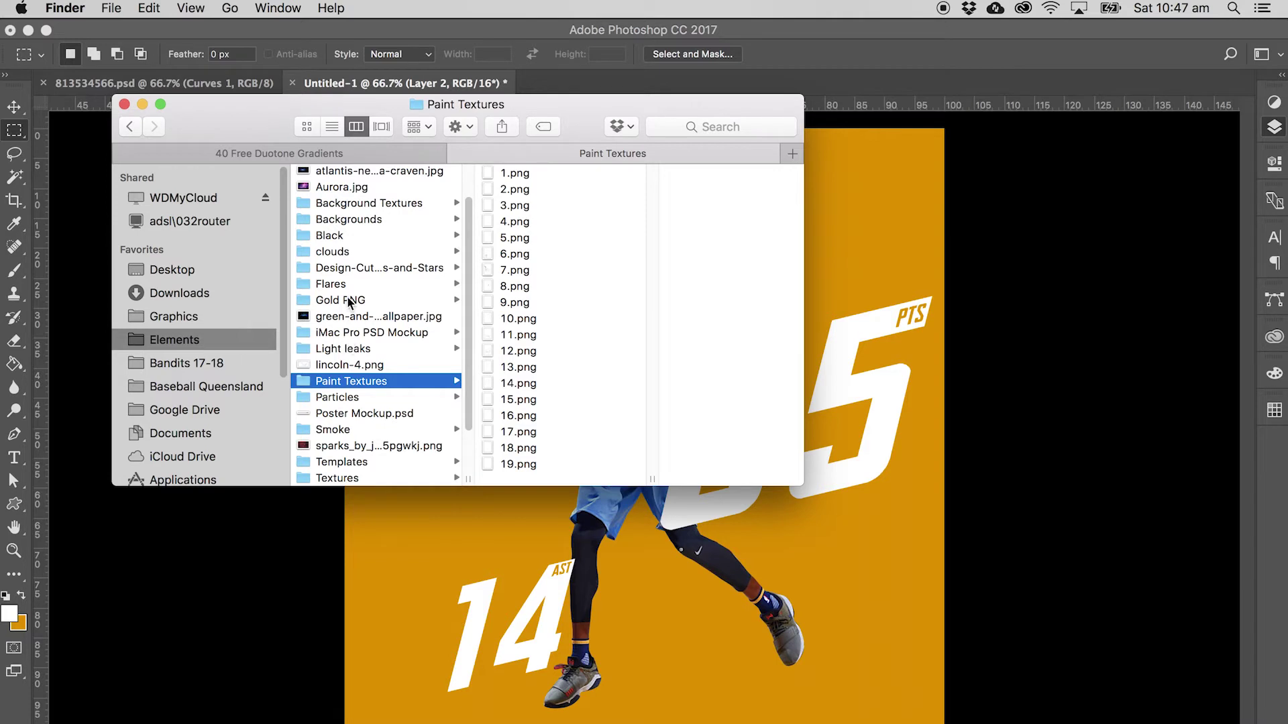
{"action": "scroll", "coordinate": [347, 293], "scroll_direction": "down", "scroll_amount": 2}
{"action": "left_click", "coordinate": [376, 414]}
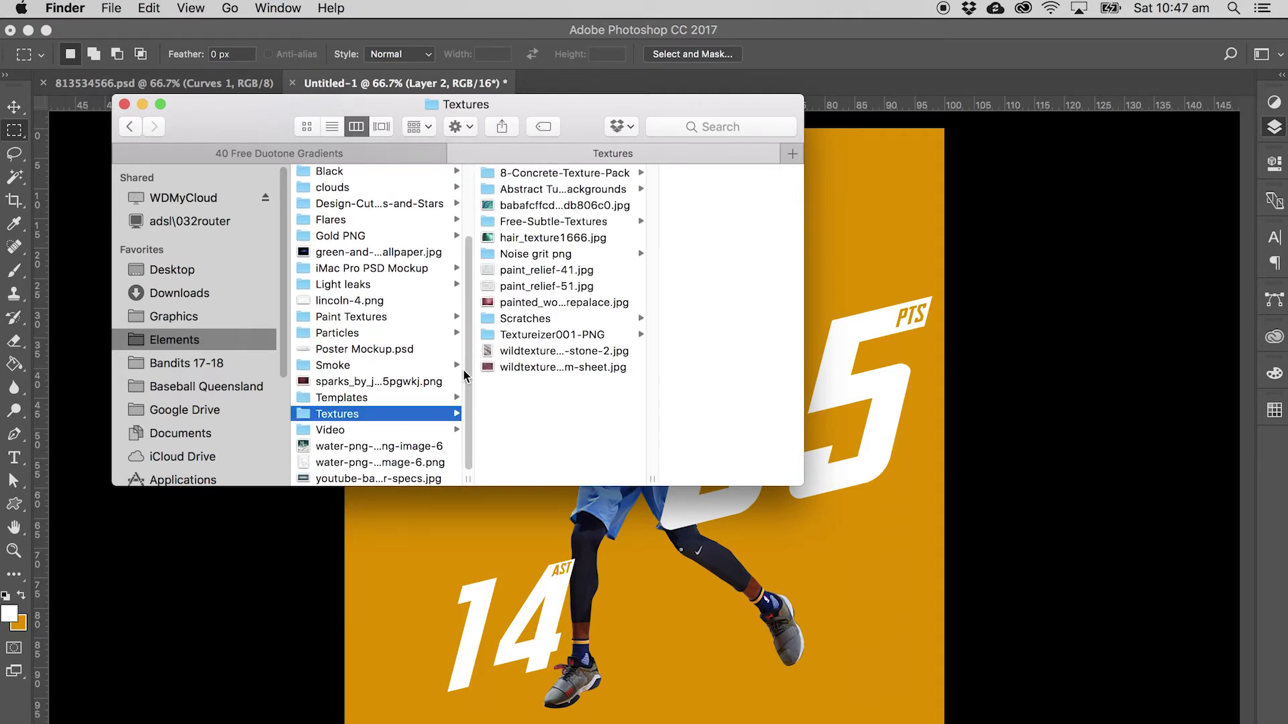
Locate p2-t-18.jpg in the Space-4k dark space textures folder within Backgrounds > Space.
{"action": "scroll", "coordinate": [354, 376], "scroll_direction": "up", "scroll_amount": 2}
{"action": "left_click", "coordinate": [355, 229]}
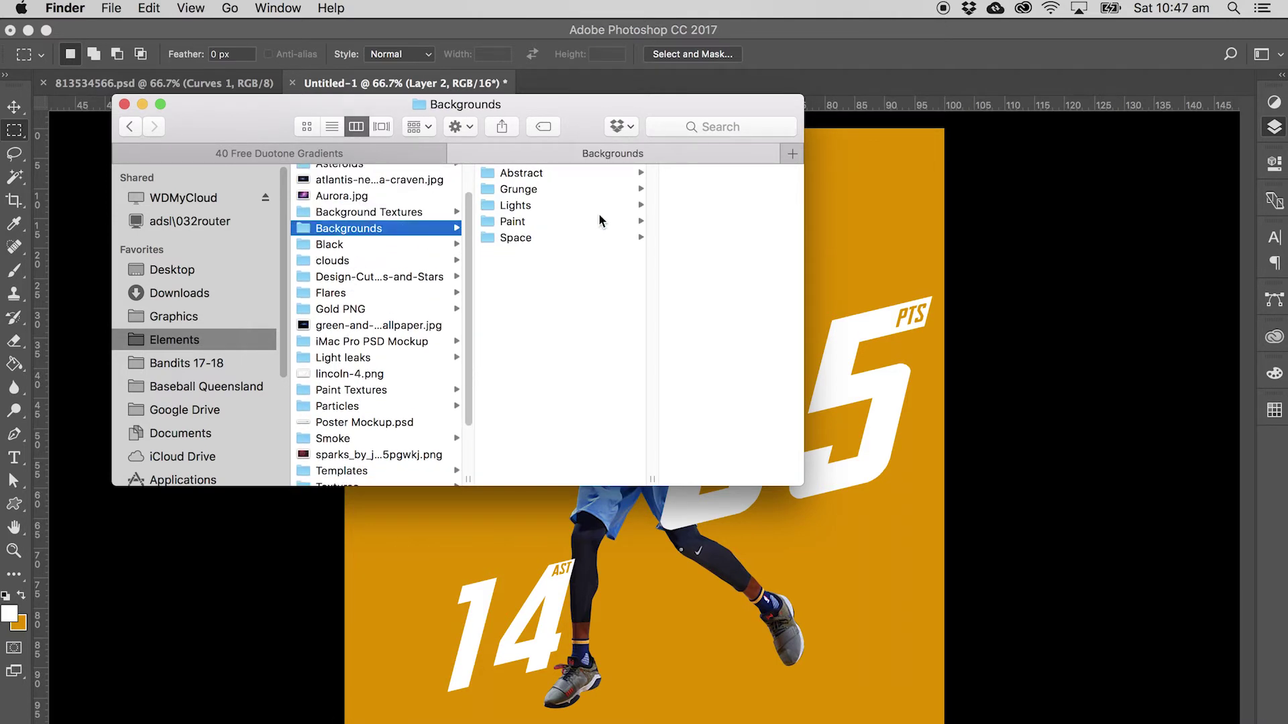
{"action": "left_click", "coordinate": [515, 238]}
{"action": "left_click", "coordinate": [677, 173]}
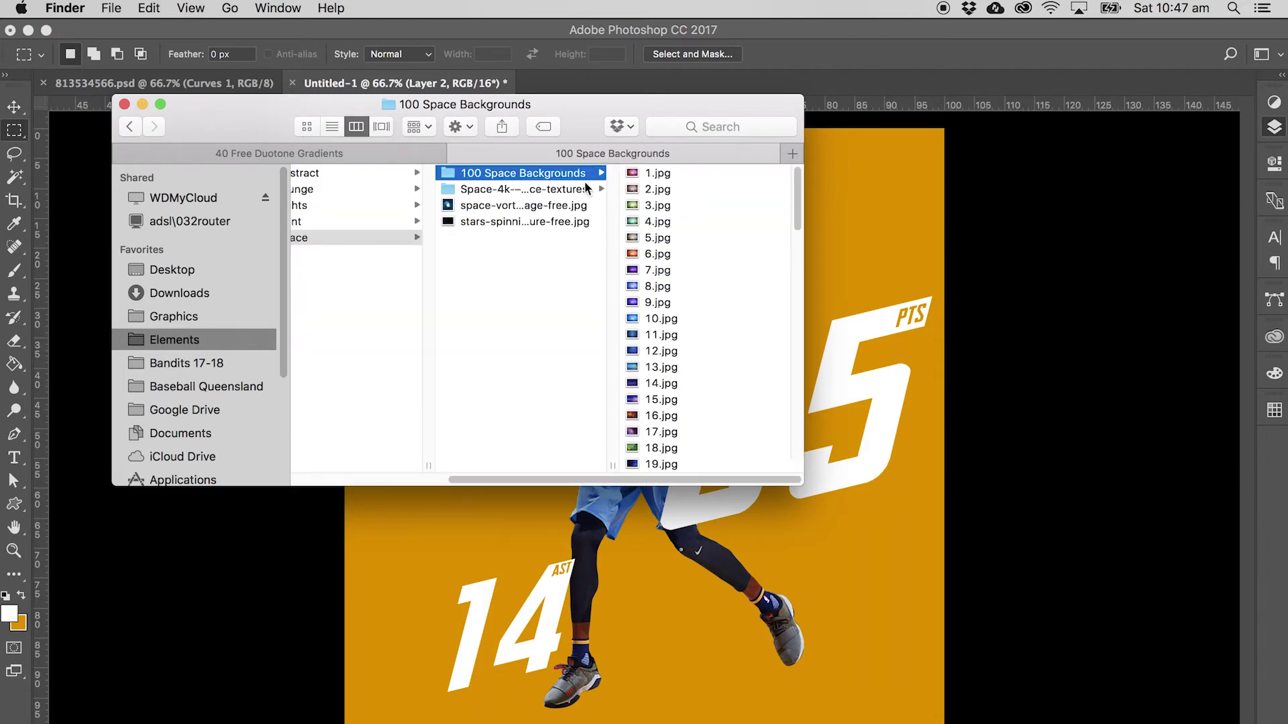
{"action": "left_click", "coordinate": [576, 190]}
{"action": "left_click", "coordinate": [677, 205]}
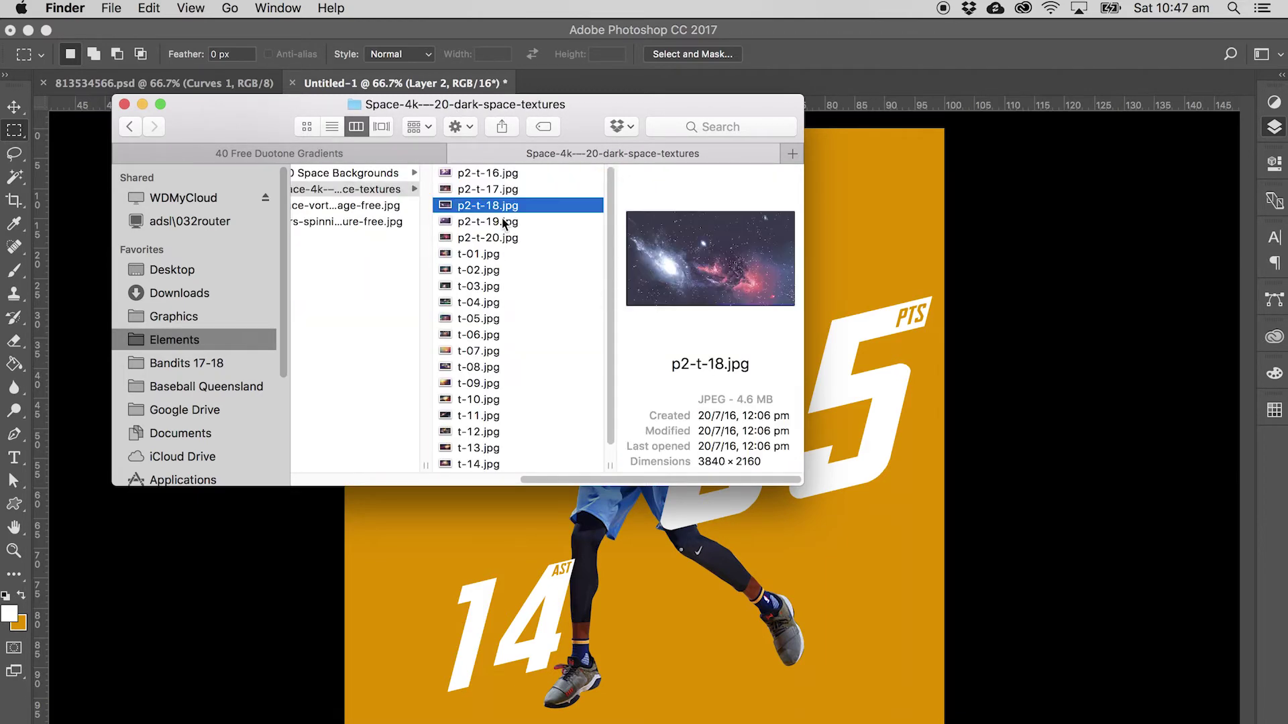
Place p2-t-18.jpg above the orange background layer and enlarge it to about 46% so it covers the whole canvas.
{"action": "left_click_drag", "start_coordinate": [557, 545], "coordinate": [542, 547]}
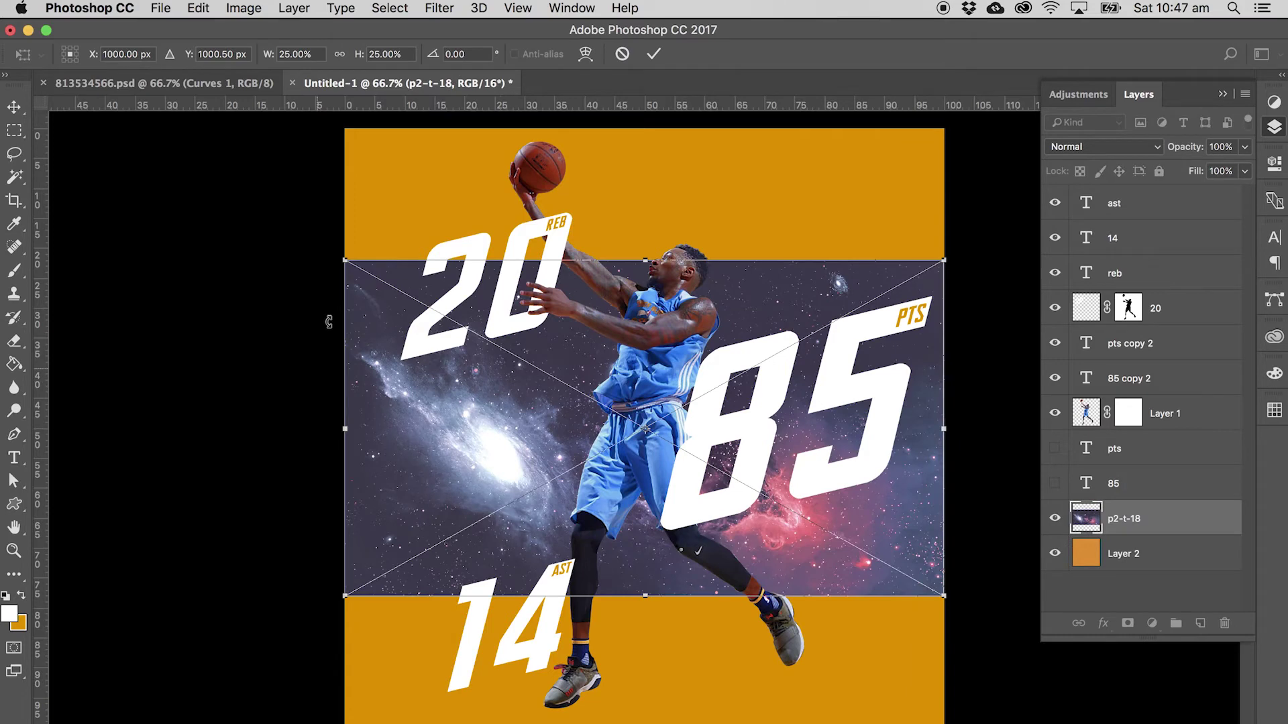
{"action": "left_click_drag", "start_coordinate": [343, 261], "coordinate": [90, 117]}
{"action": "left_click_drag", "start_coordinate": [944, 596], "coordinate": [1187, 723]}
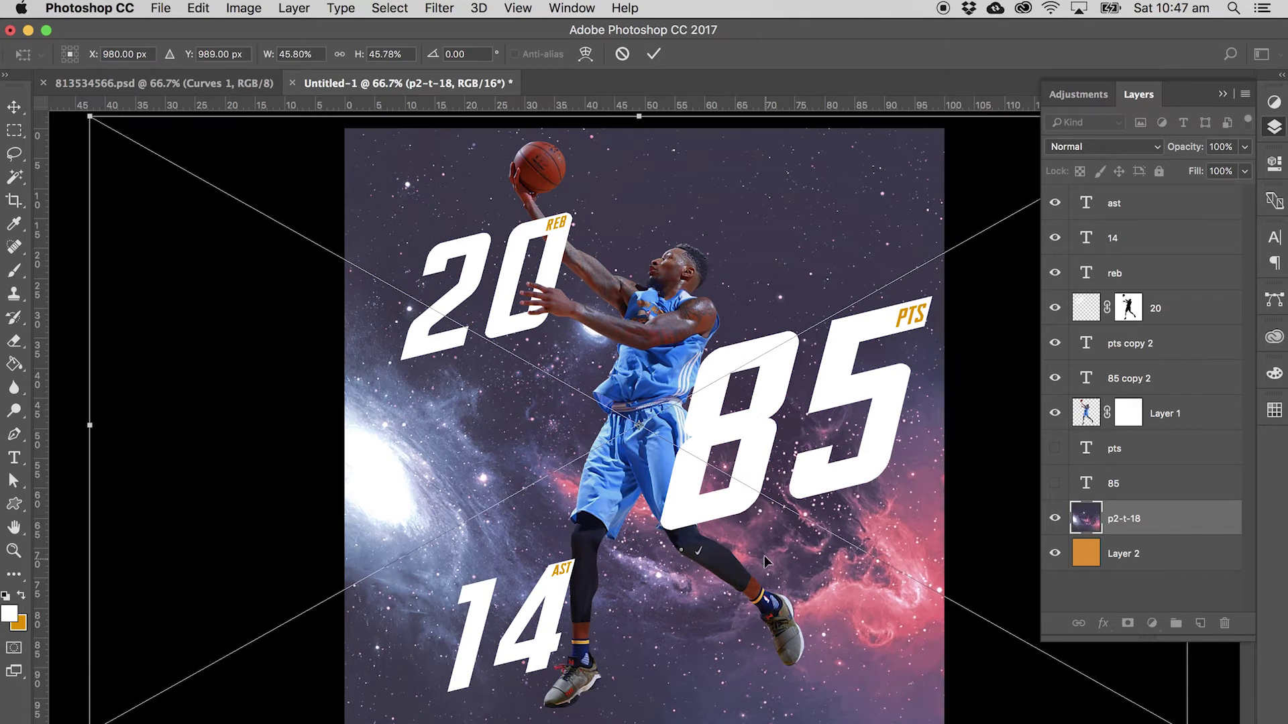
{"action": "key", "text": "Return"}
{"action": "key", "text": "m"}
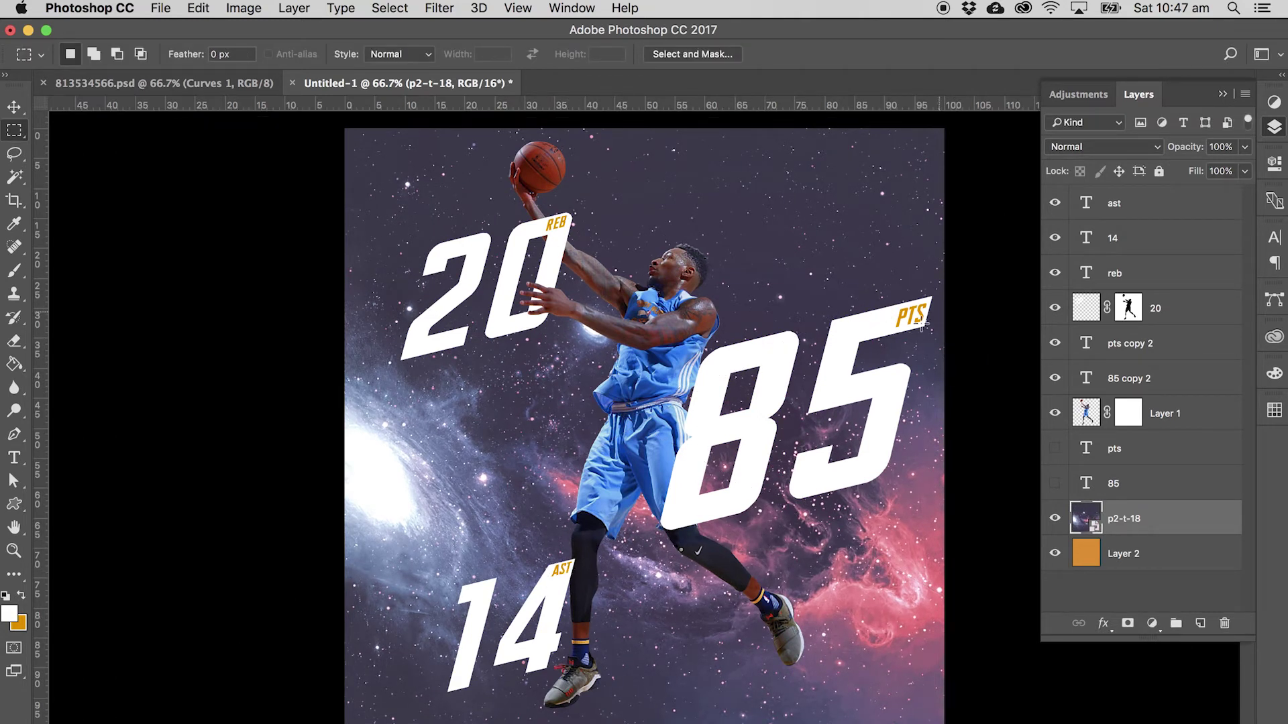
Place t-02.jpg from Finder above the p2-t-18 layer, enlarged to about 46% to cover the canvas, with Overlay blending.
{"action": "key", "text": "super+Tab"}
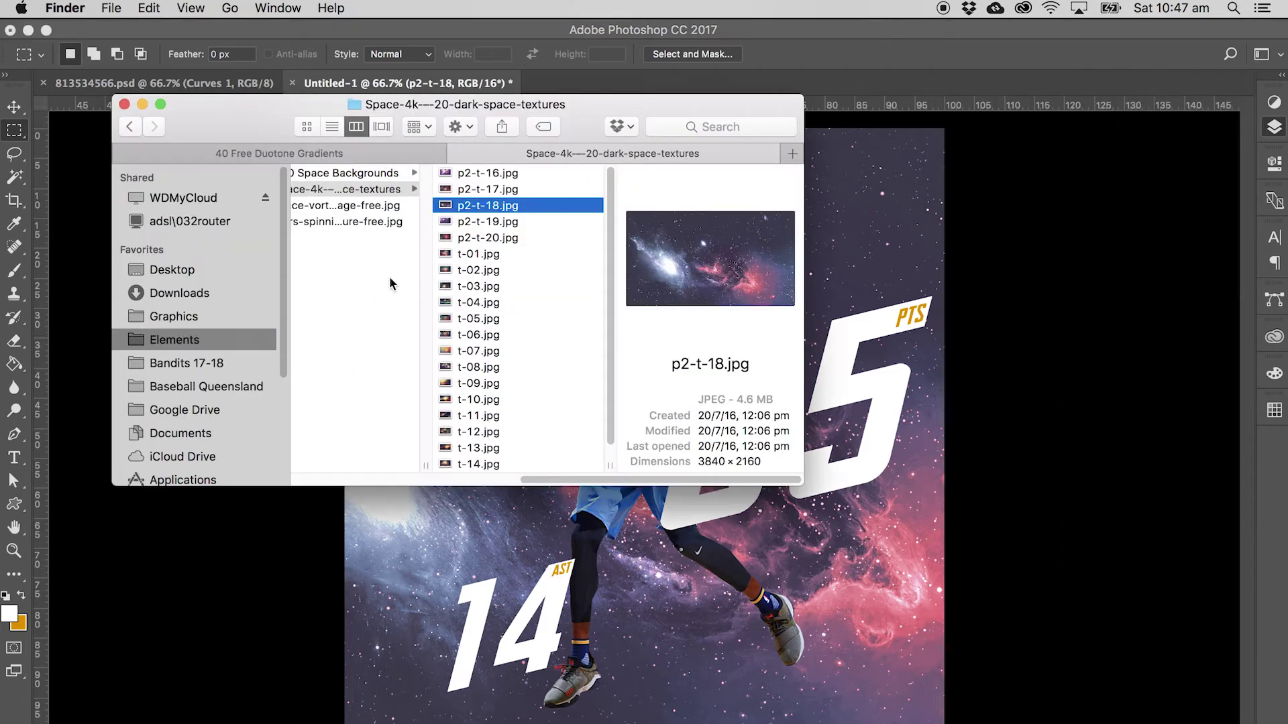
{"action": "left_click", "coordinate": [471, 271]}
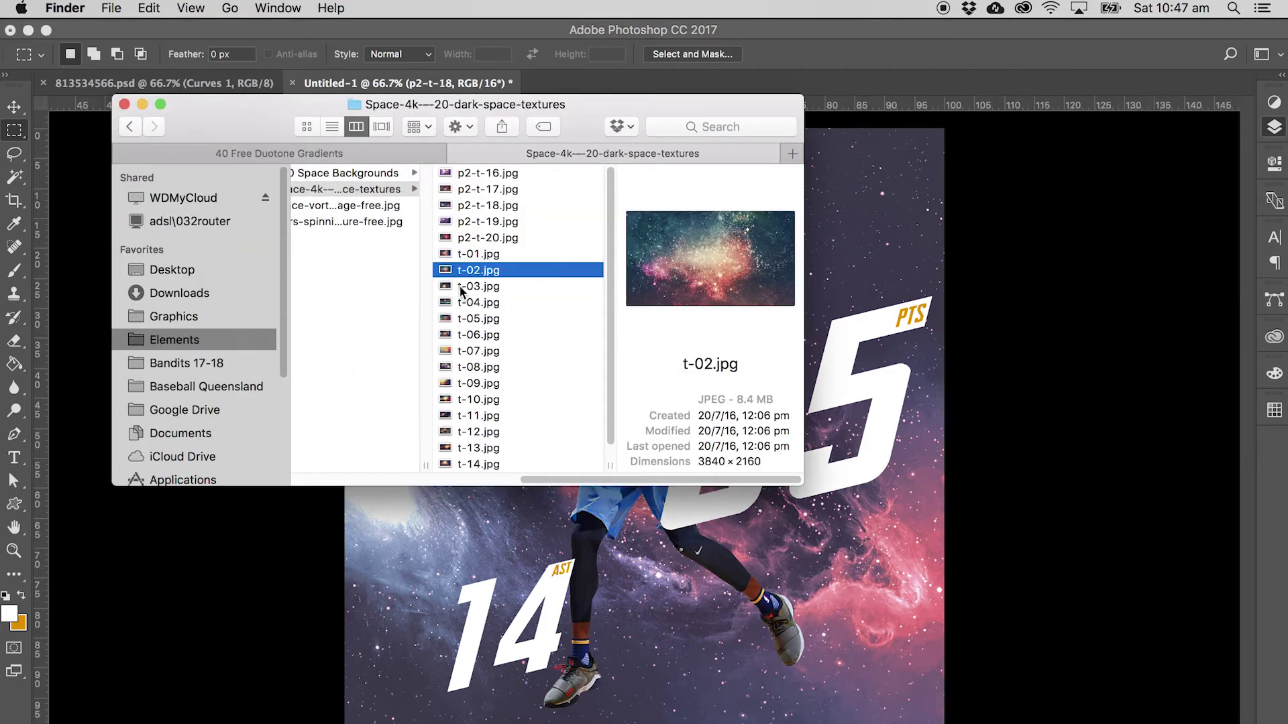
{"action": "key", "text": "super+Tab"}
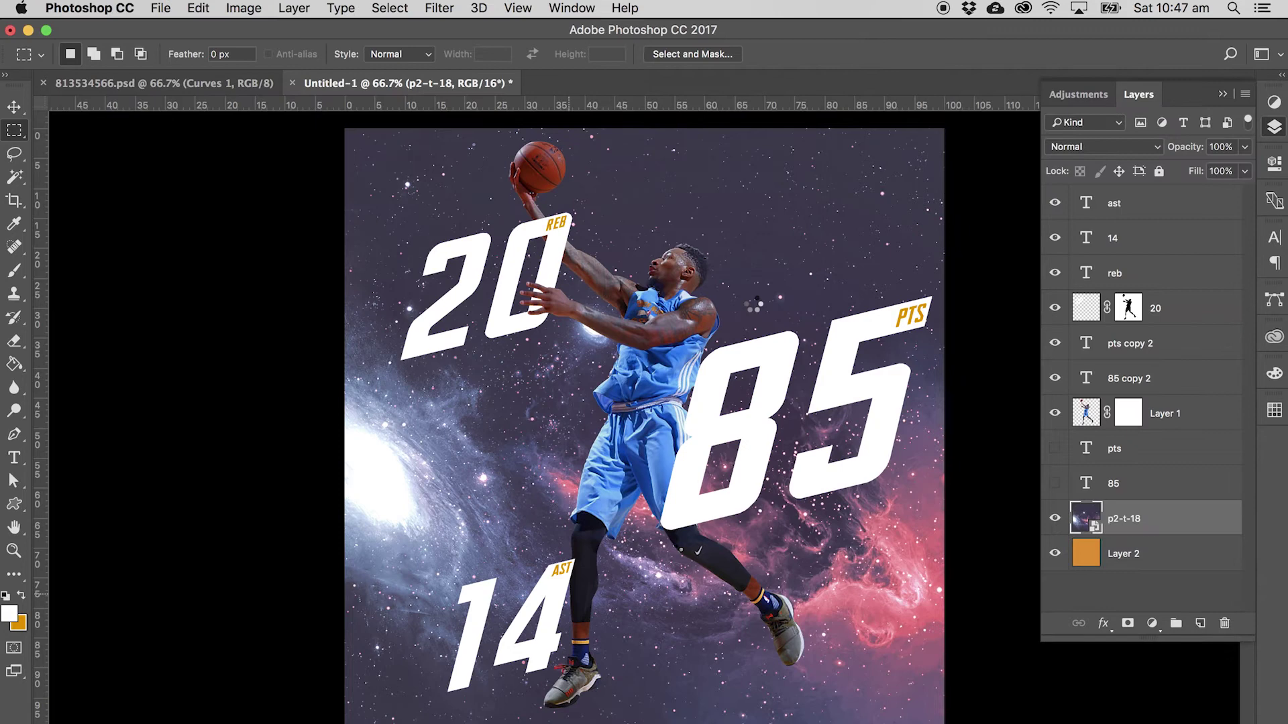
{"action": "left_click_drag", "start_coordinate": [945, 259], "coordinate": [1195, 119]}
{"action": "left_click_drag", "start_coordinate": [345, 595], "coordinate": [133, 715]}
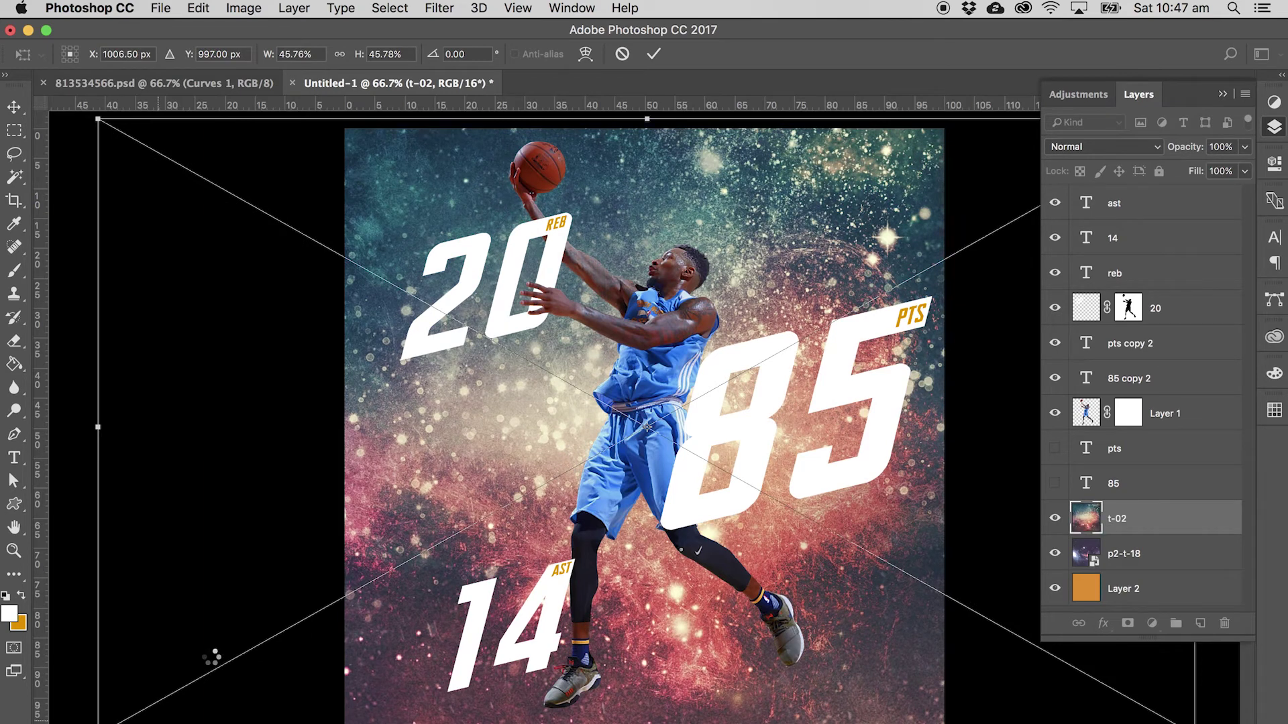
{"action": "key", "text": "Return"}
{"action": "left_click", "coordinate": [1099, 150]}
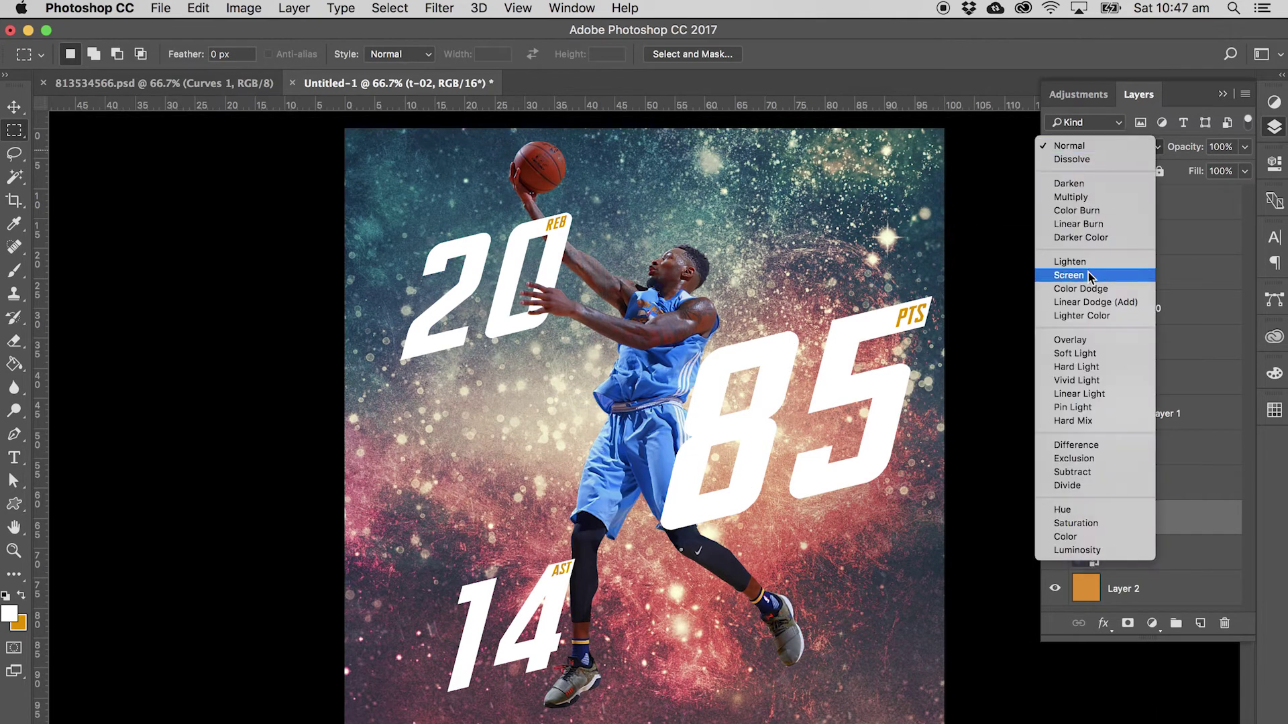
{"action": "left_click", "coordinate": [1077, 345]}
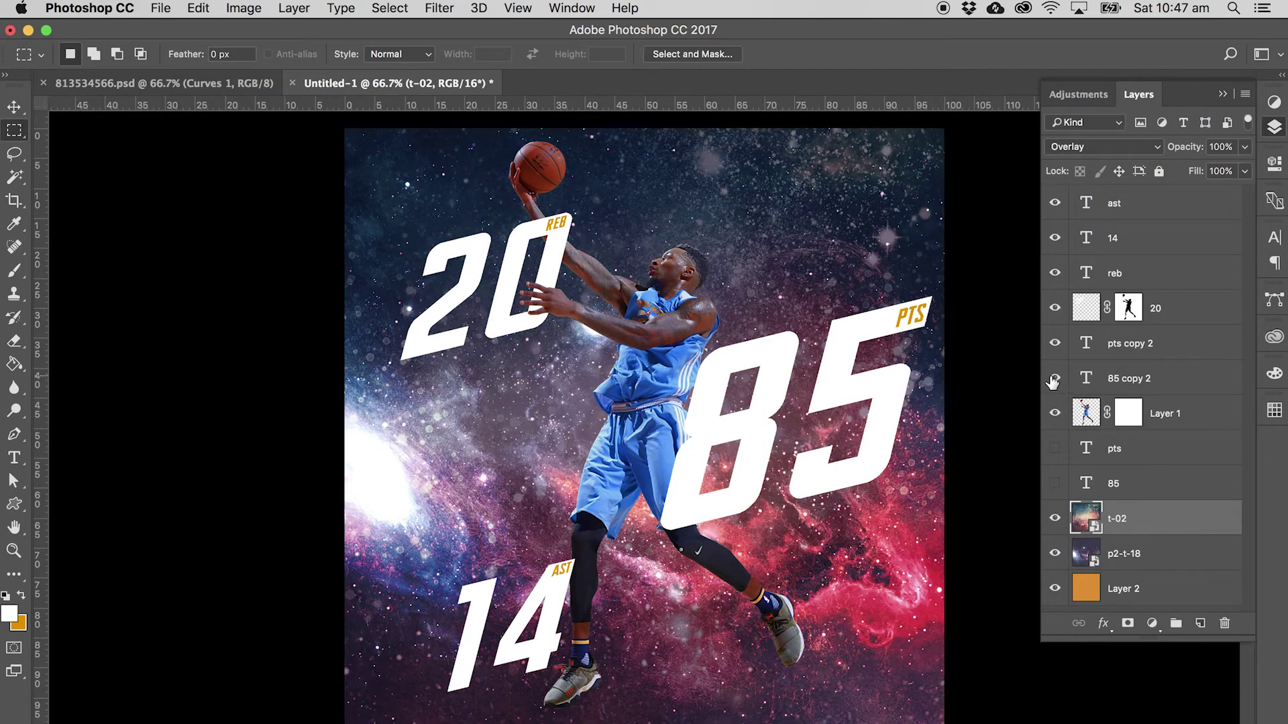
{"action": "left_click", "coordinate": [1090, 560]}
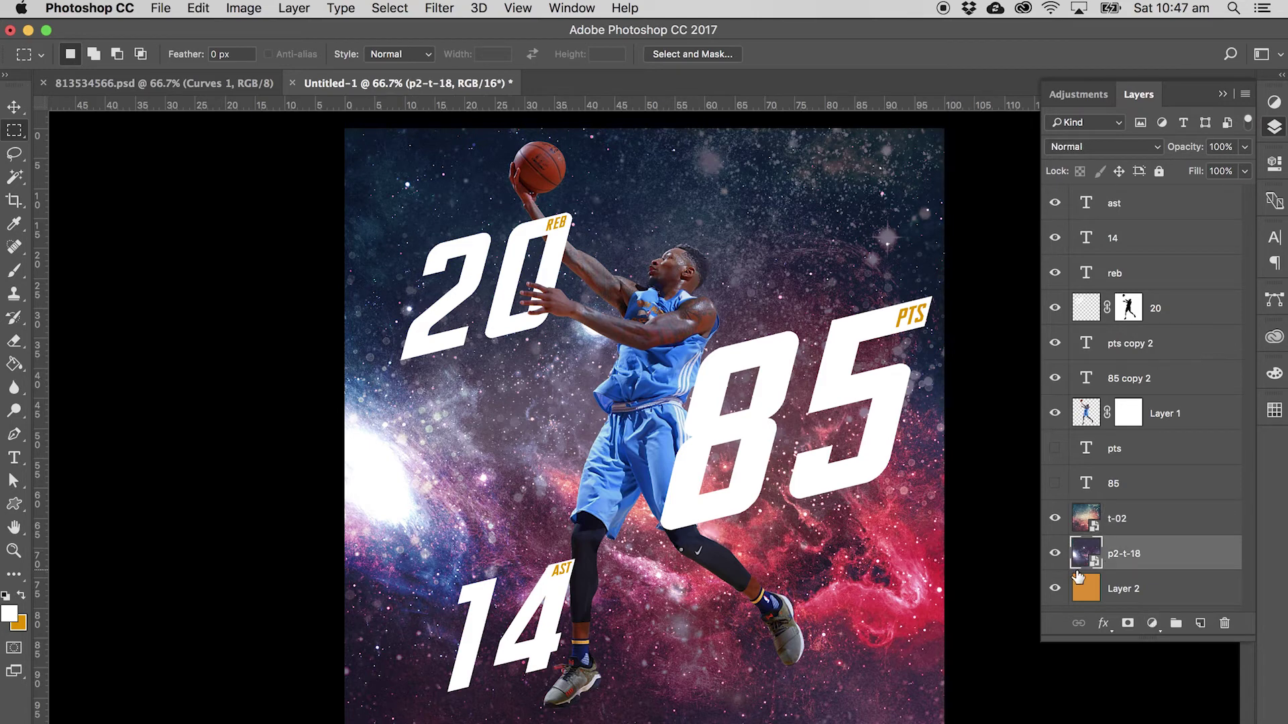
{"action": "key", "text": "super+u"}
{"action": "left_click", "coordinate": [344, 487]}
{"action": "left_click_drag", "start_coordinate": [178, 392], "coordinate": [195, 392]}
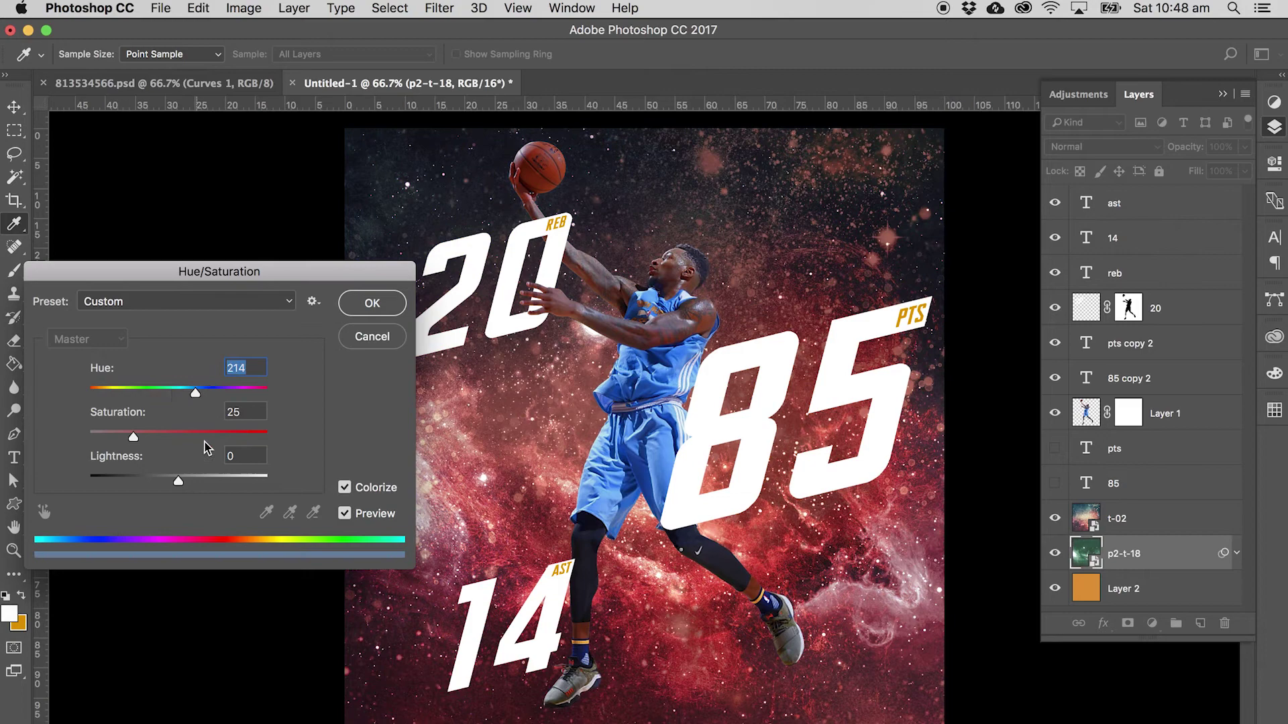
{"action": "left_click", "coordinate": [218, 435]}
{"action": "left_click", "coordinate": [201, 437]}
{"action": "left_click", "coordinate": [99, 393]}
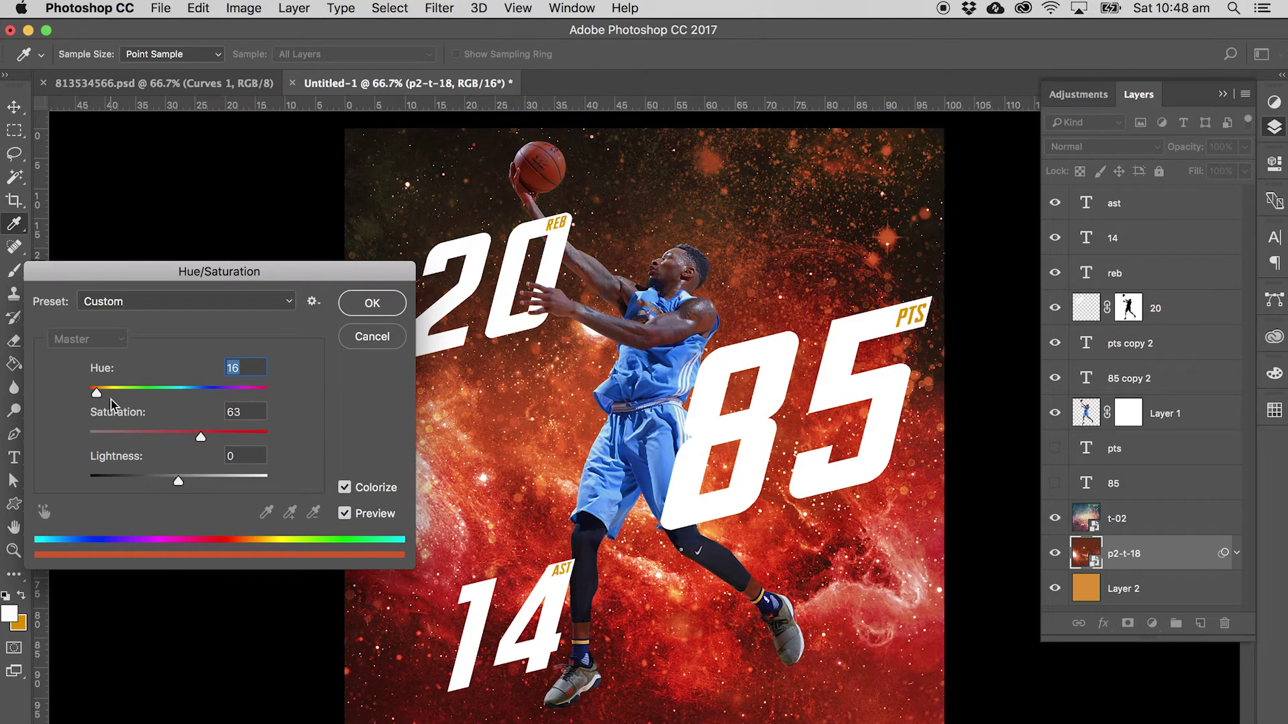
{"action": "left_click", "coordinate": [109, 393]}
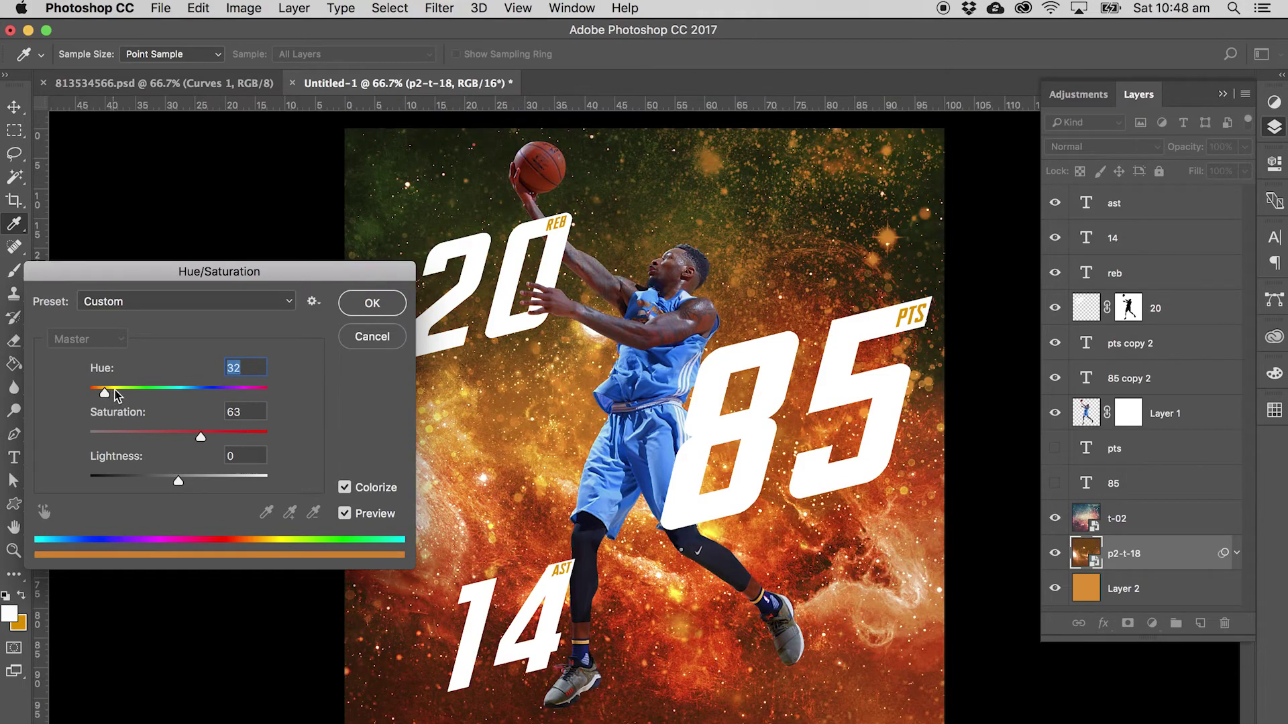
{"action": "left_click", "coordinate": [371, 337]}
Add a Gradient Map adjustment layer directly above the t-02 layer.
{"action": "left_click", "coordinate": [1167, 520]}
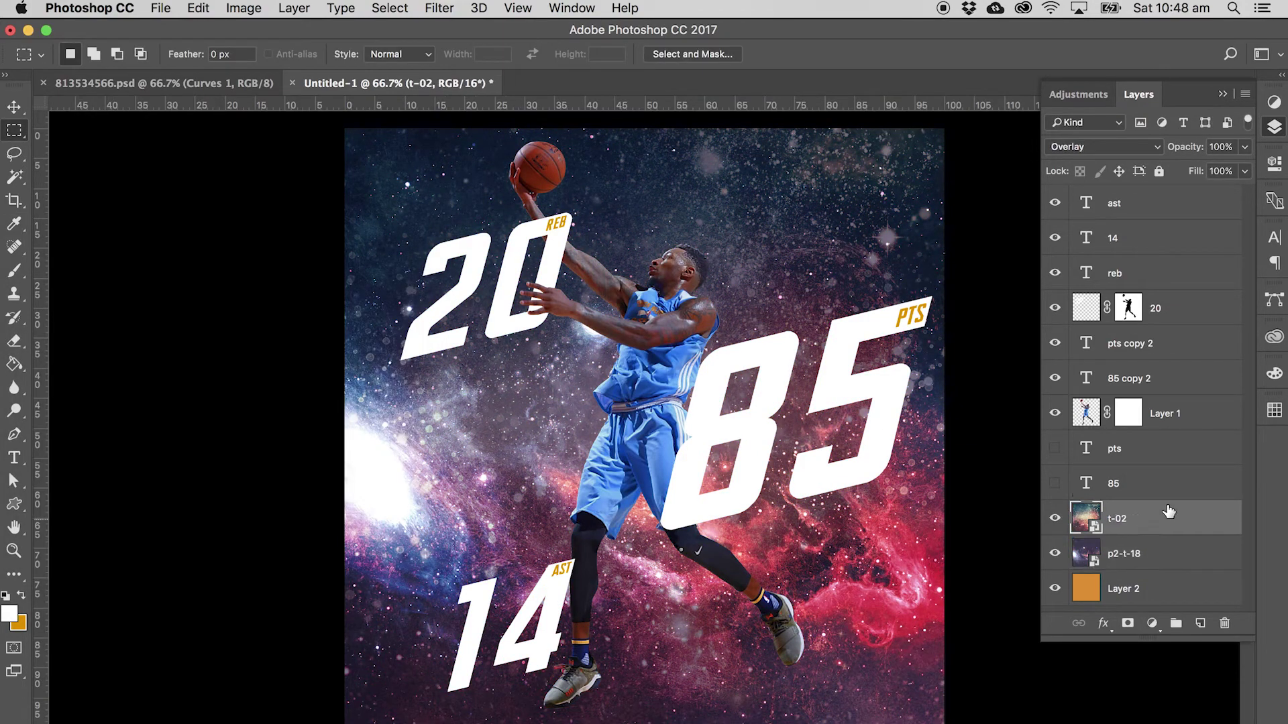
{"action": "left_click", "coordinate": [1273, 104]}
{"action": "left_click", "coordinate": [1207, 188]}
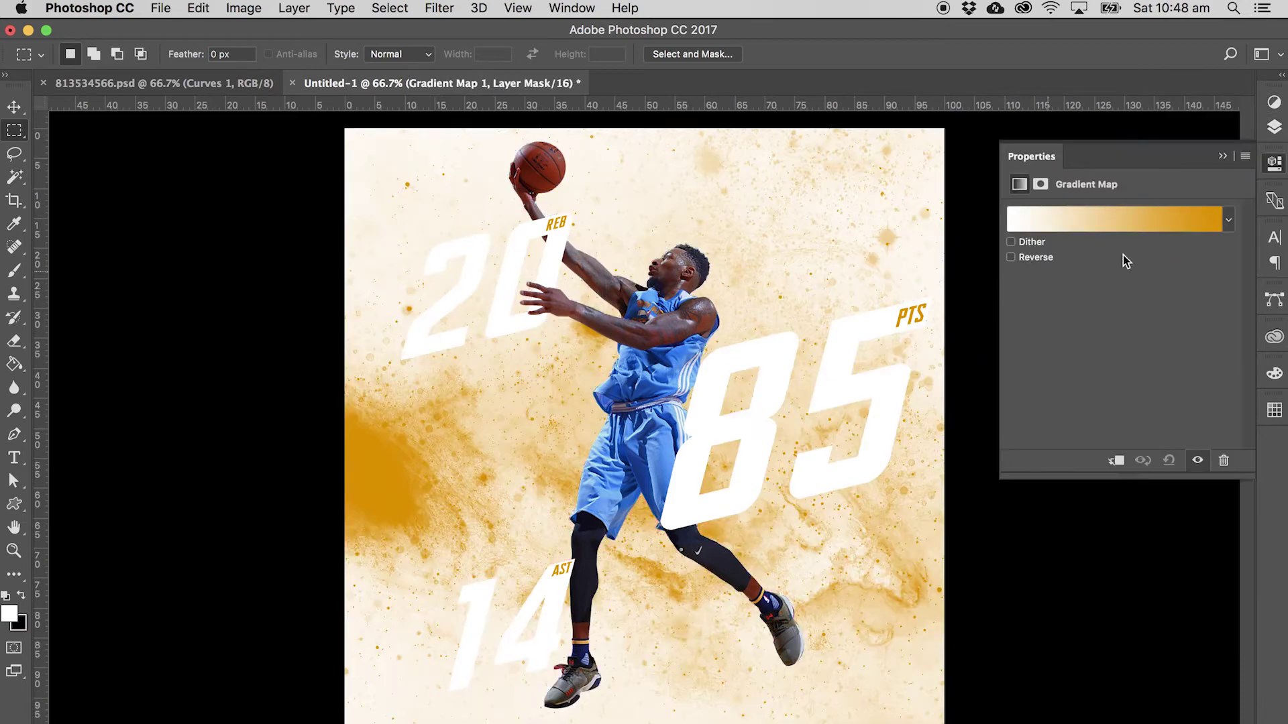
Try the magenta-to-cyan, pink, dark purple-to-pale-green and green duotone presets on the Gradient Map.
{"action": "left_click", "coordinate": [1231, 227]}
{"action": "left_click", "coordinate": [1113, 312]}
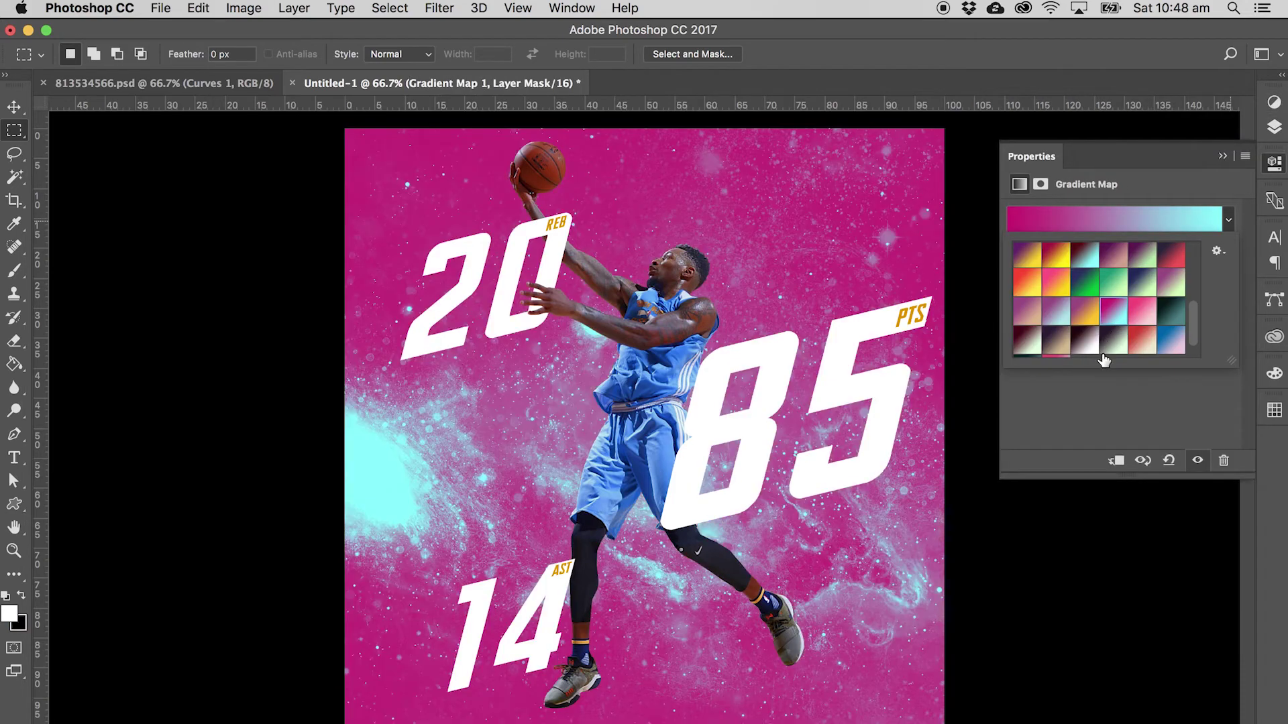
{"action": "left_click", "coordinate": [1144, 315]}
{"action": "left_click", "coordinate": [1117, 342]}
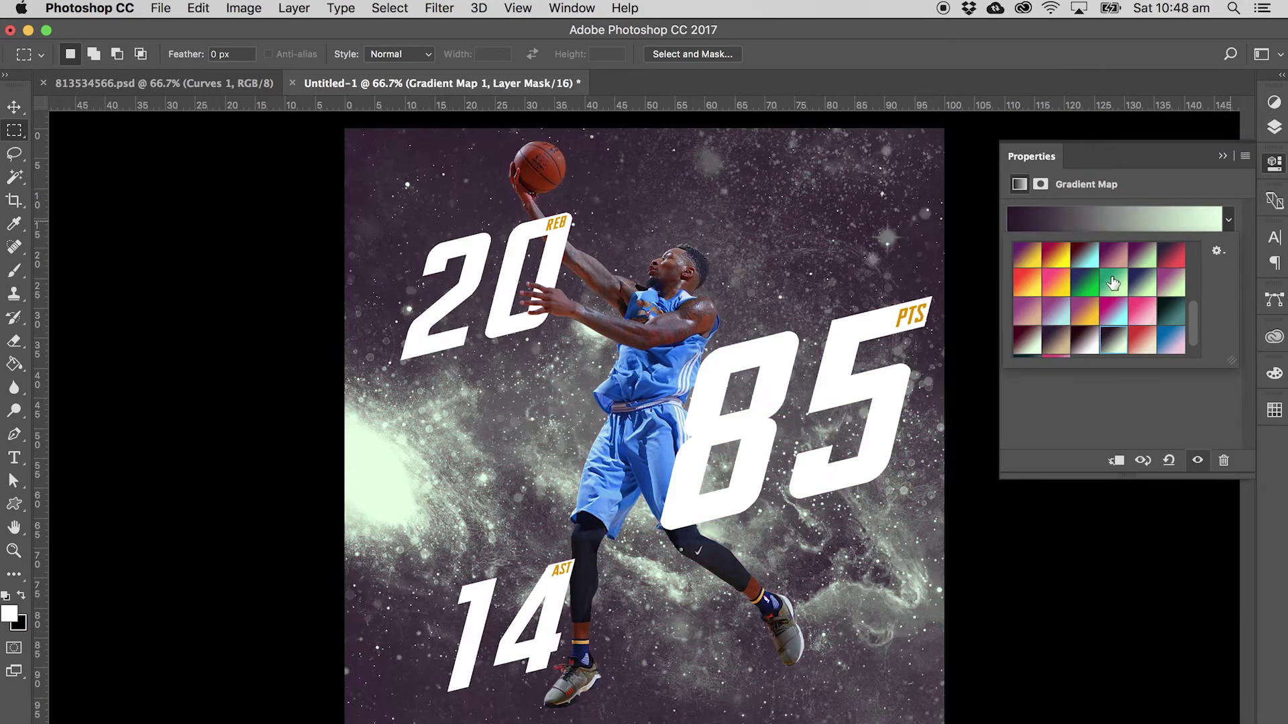
{"action": "left_click", "coordinate": [1117, 287]}
Try the blue, purple-to-cyan, navy-to-pink and neighbouring dark duotone presets on the Gradient Map.
{"action": "scroll", "coordinate": [1170, 322], "scroll_direction": "up", "scroll_amount": 5}
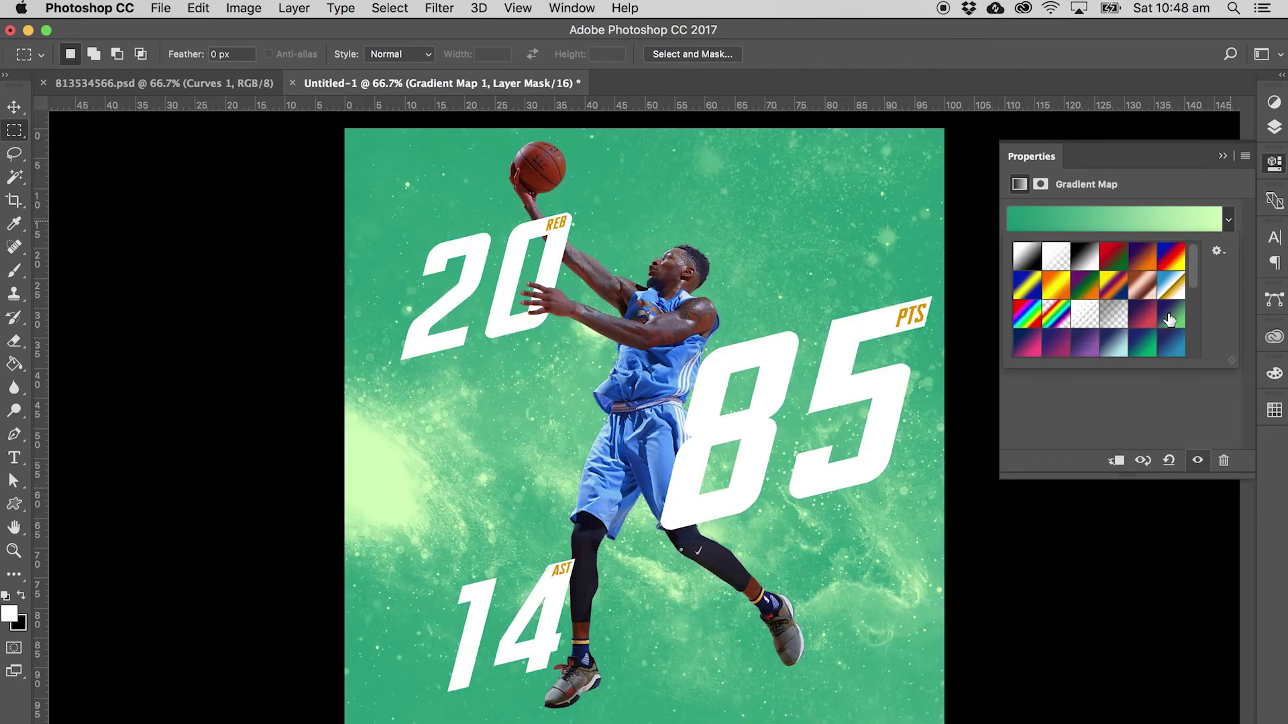
{"action": "scroll", "coordinate": [1165, 322], "scroll_direction": "down", "scroll_amount": 1}
{"action": "left_click", "coordinate": [1165, 322]}
{"action": "left_click", "coordinate": [1115, 323]}
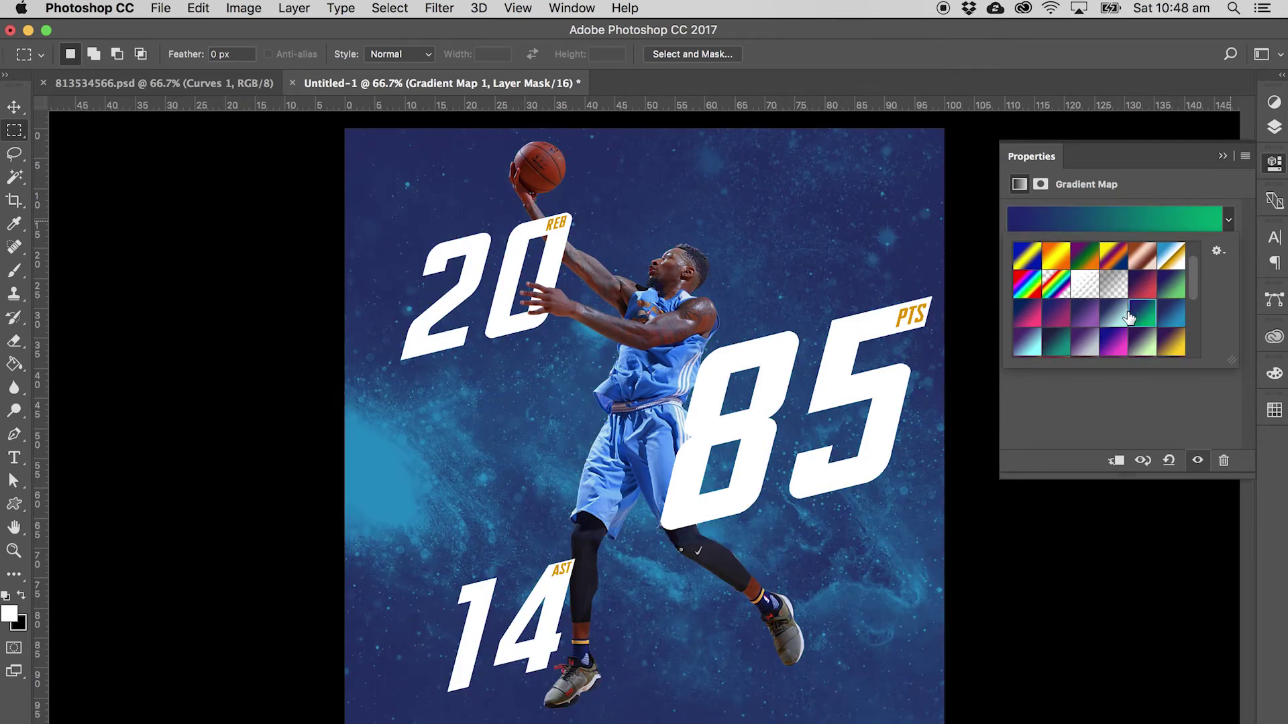
{"action": "left_click", "coordinate": [1028, 344]}
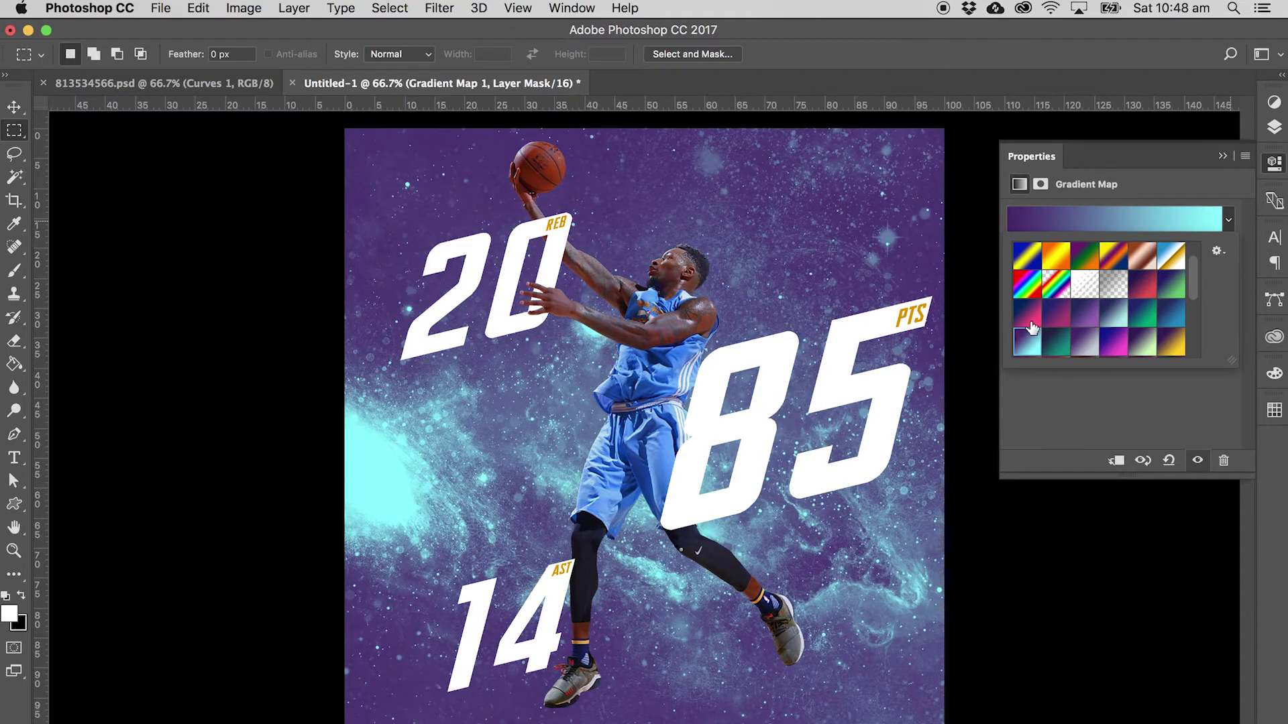
{"action": "left_click", "coordinate": [1028, 314]}
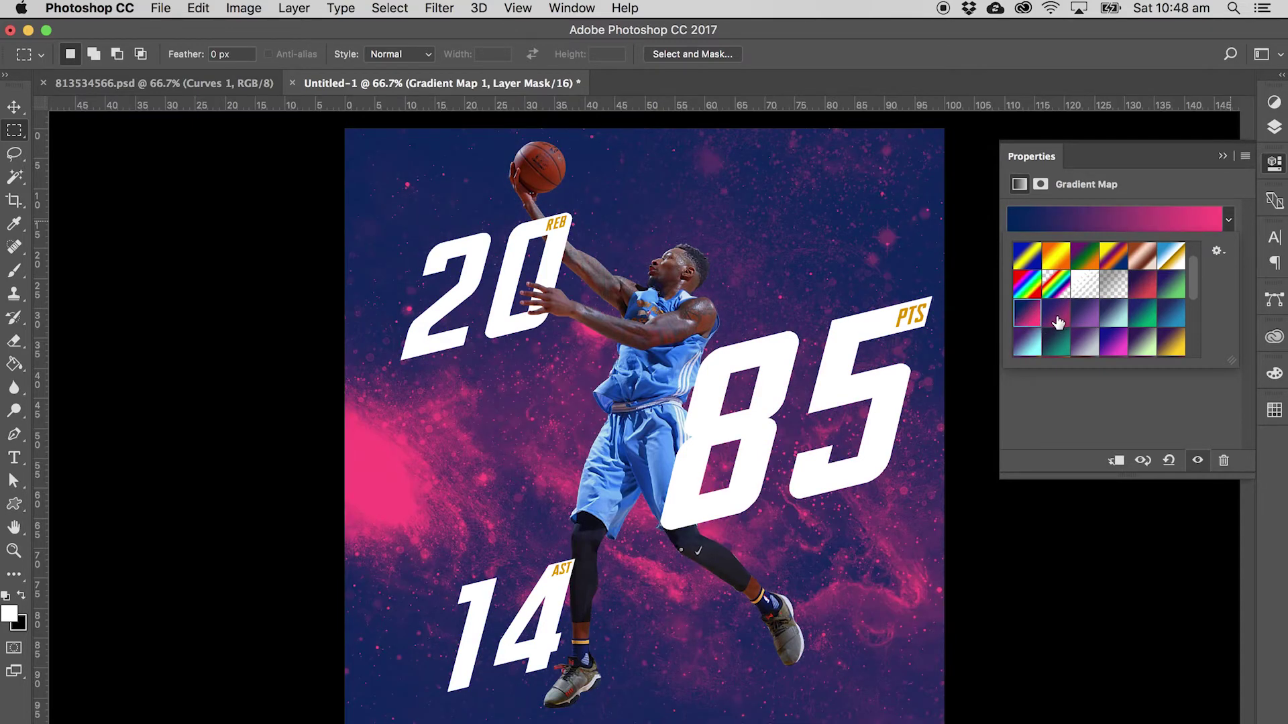
{"action": "left_click", "coordinate": [1057, 314]}
{"action": "left_click", "coordinate": [1097, 324]}
{"action": "left_click", "coordinate": [1142, 285]}
{"action": "left_click", "coordinate": [1171, 284]}
Try the purple-to-yellow preset and its neighbours, then apply the dark red-to-cyan SG Duotone 17 gradient.
{"action": "scroll", "coordinate": [1163, 334], "scroll_direction": "down", "scroll_amount": 1}
{"action": "left_click", "coordinate": [1171, 309]}
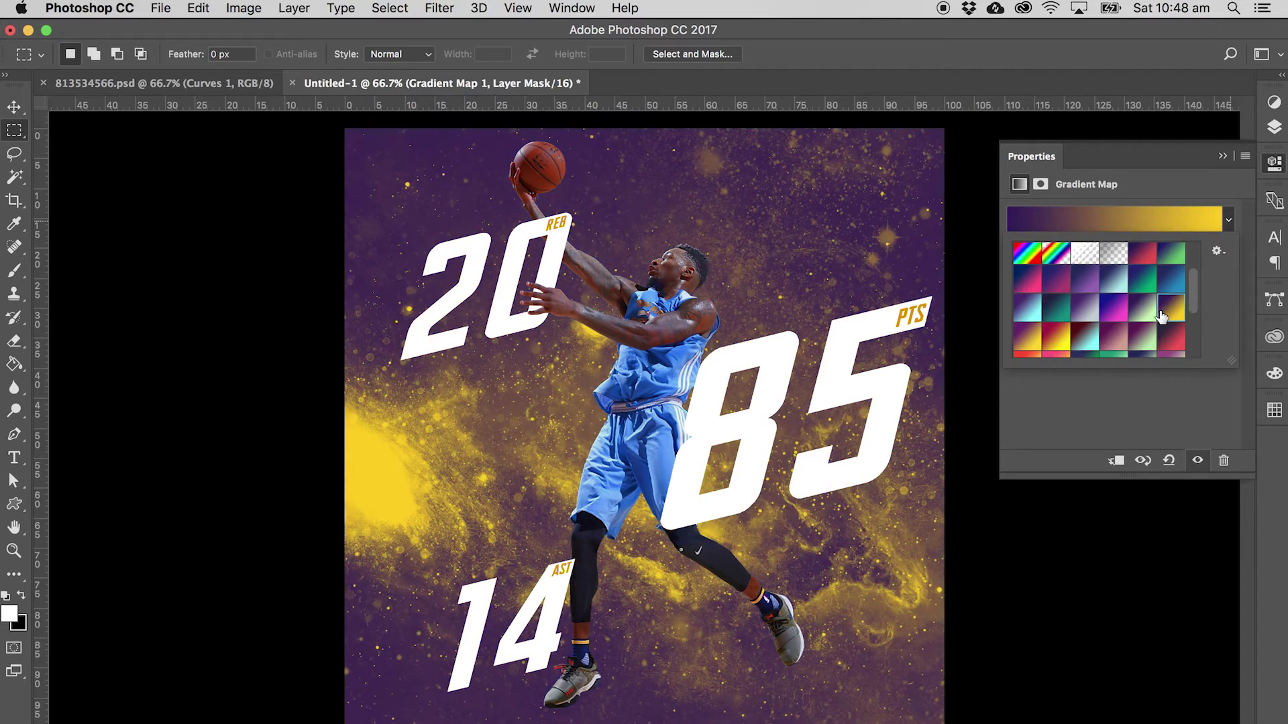
{"action": "left_click", "coordinate": [1116, 332]}
{"action": "left_click", "coordinate": [1090, 339]}
{"action": "left_click", "coordinate": [1104, 343]}
{"action": "left_click", "coordinate": [1086, 339]}
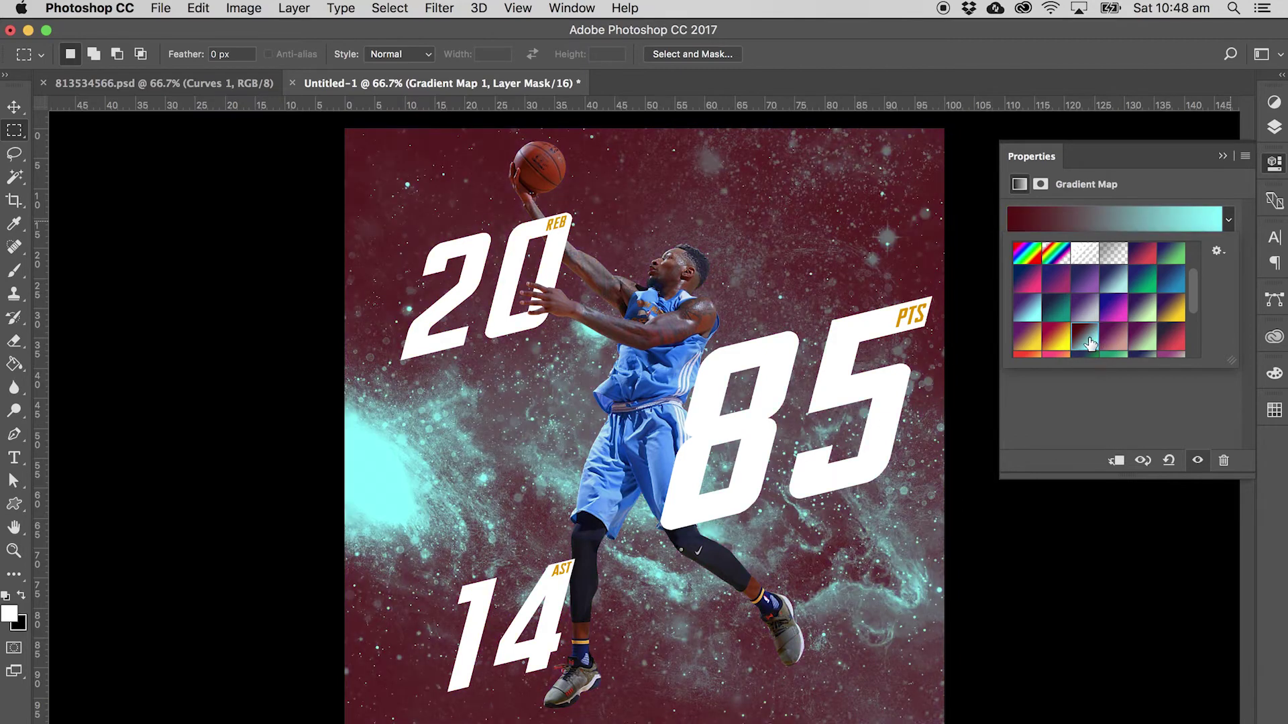
{"action": "left_click", "coordinate": [1213, 156]}
Recolour the gradient's dark red stop to an orange-brown with hue 30° and preview the Gradient Map reversed.
{"action": "left_click", "coordinate": [1024, 222]}
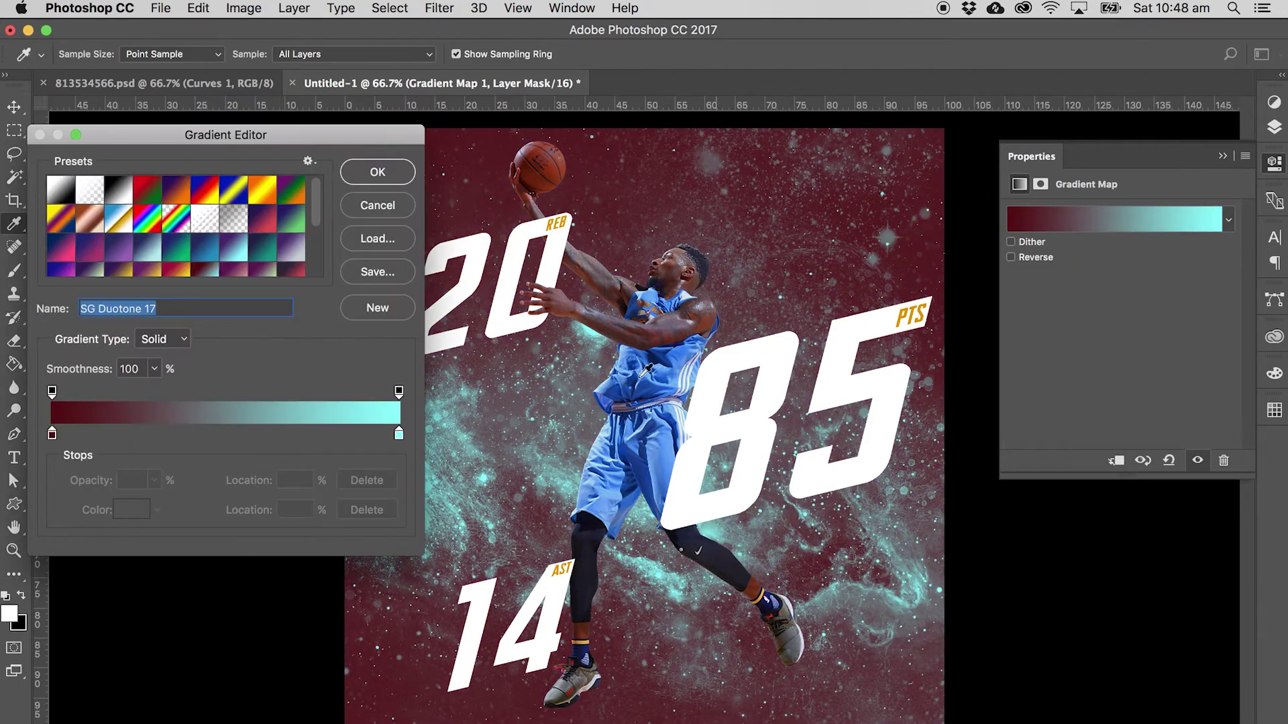
{"action": "left_click", "coordinate": [52, 434]}
{"action": "left_click", "coordinate": [118, 506]}
{"action": "left_click", "coordinate": [262, 582]}
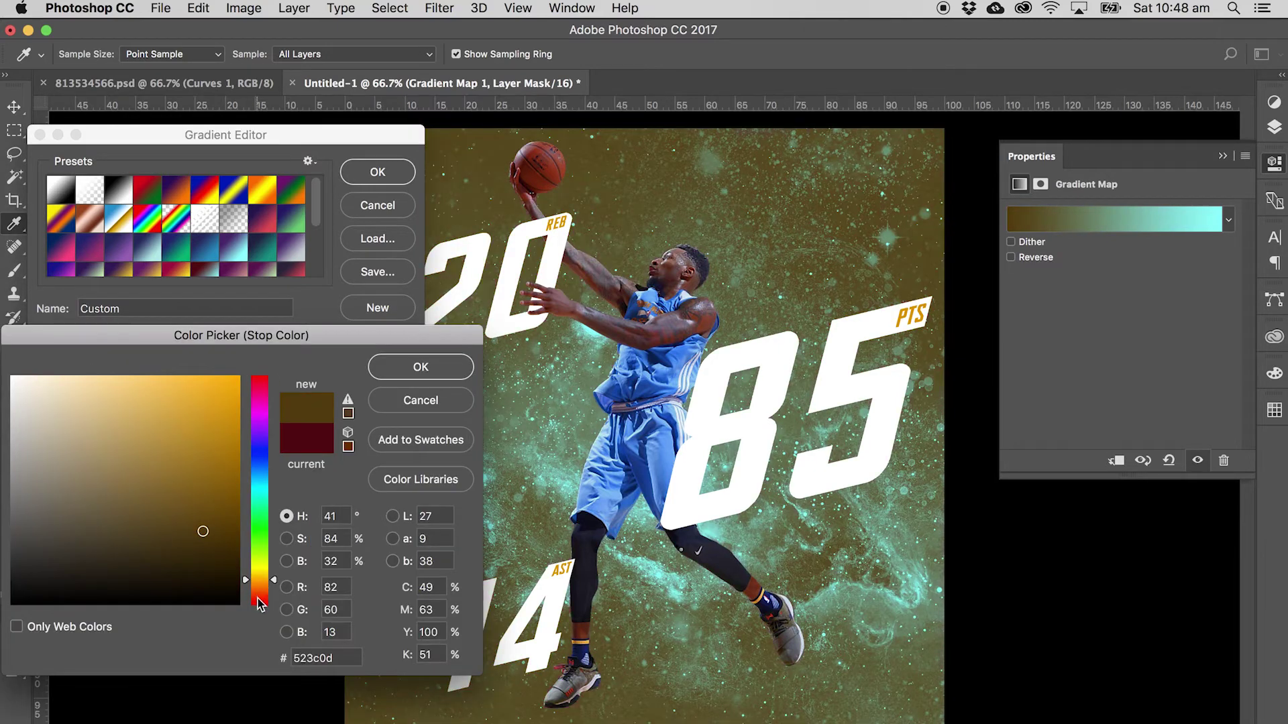
{"action": "left_click", "coordinate": [260, 589]}
{"action": "left_click", "coordinate": [237, 443]}
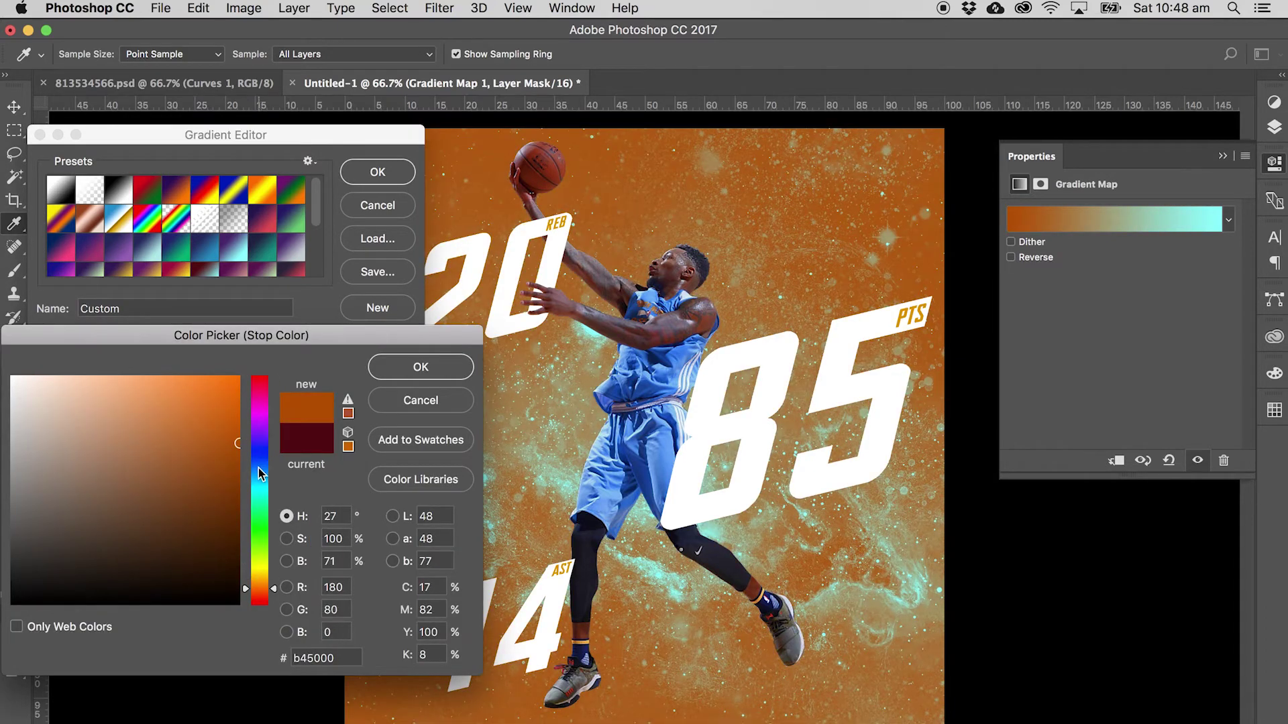
{"action": "left_click", "coordinate": [261, 587]}
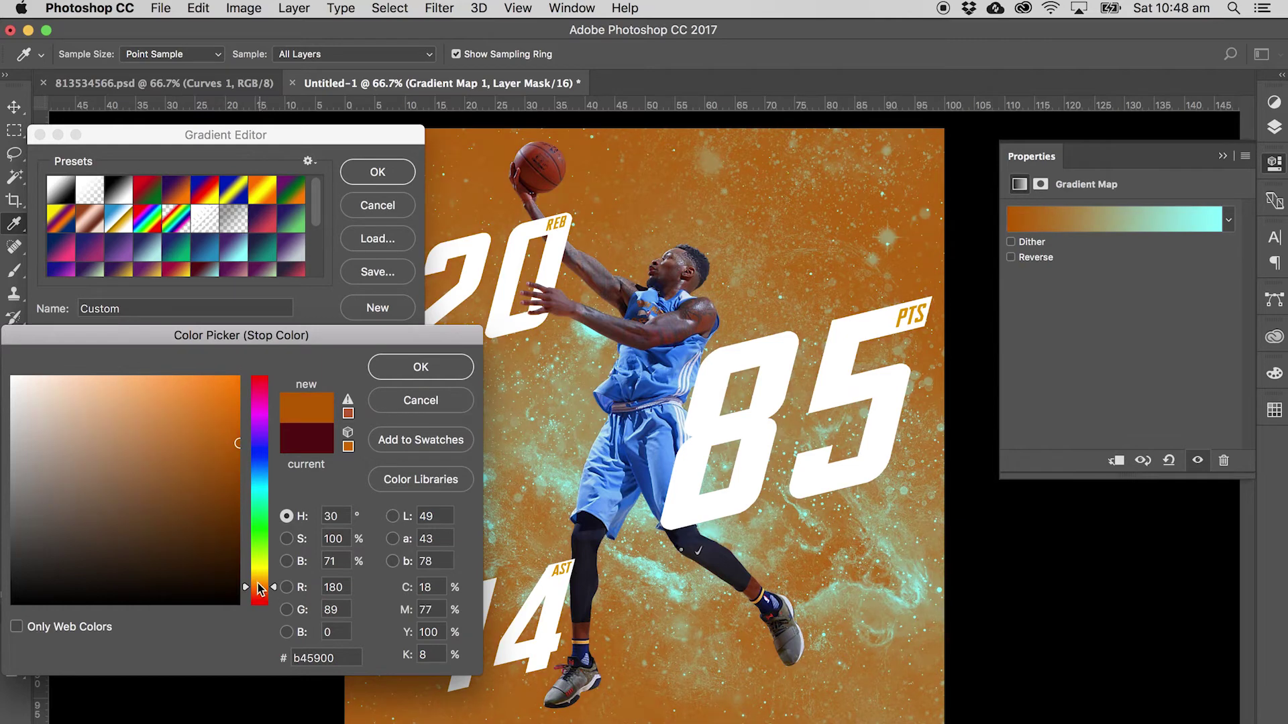
{"action": "left_click", "coordinate": [237, 478]}
{"action": "left_click", "coordinate": [376, 369]}
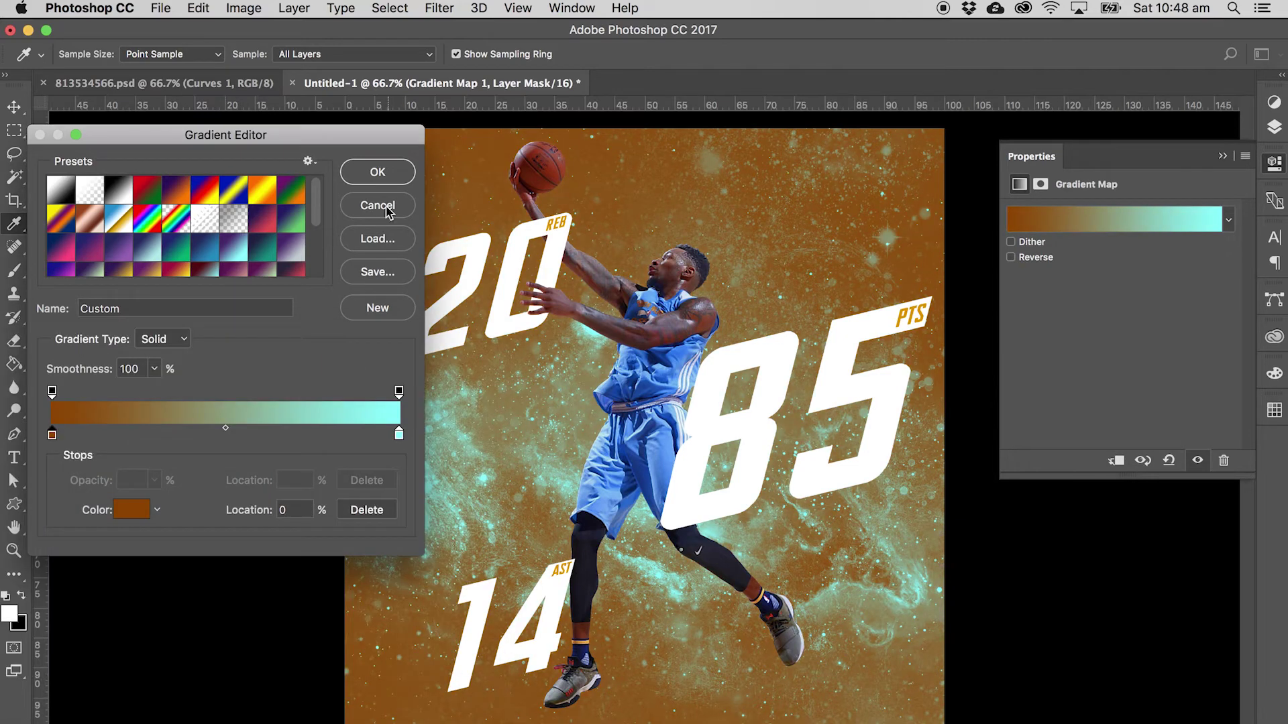
{"action": "left_click", "coordinate": [379, 175]}
{"action": "key", "text": "m"}
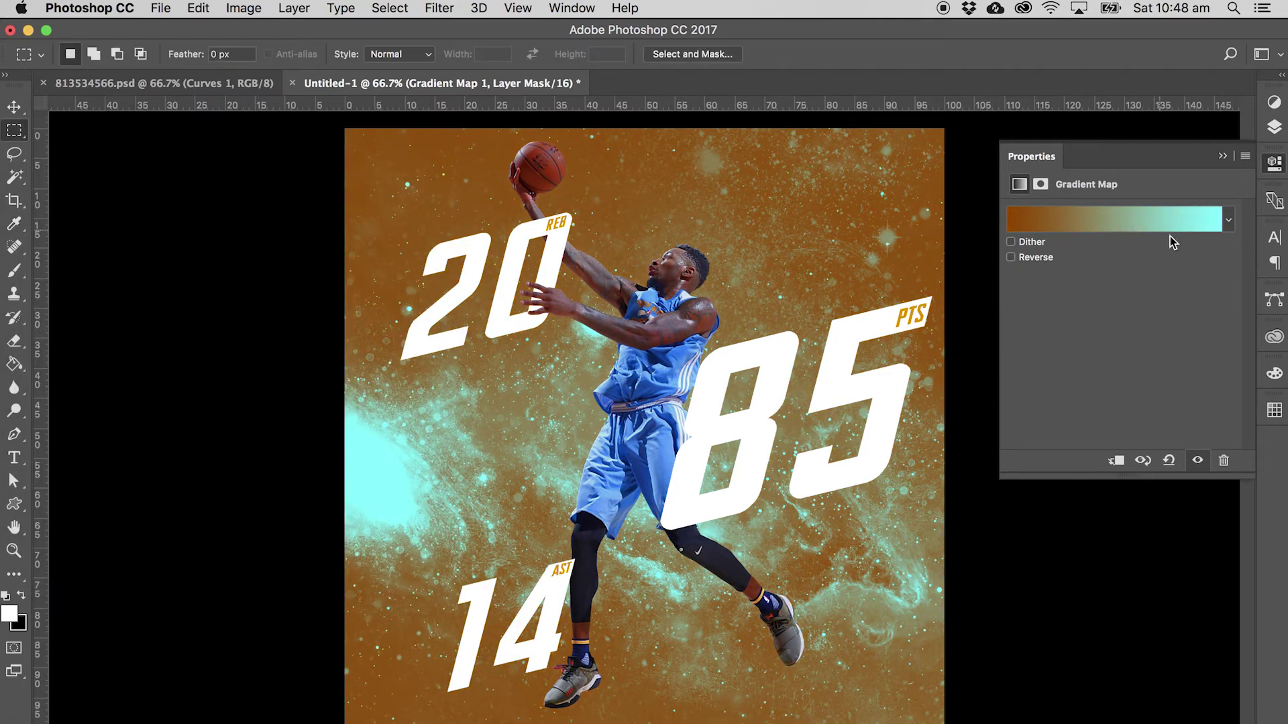
{"action": "left_click", "coordinate": [1039, 256]}
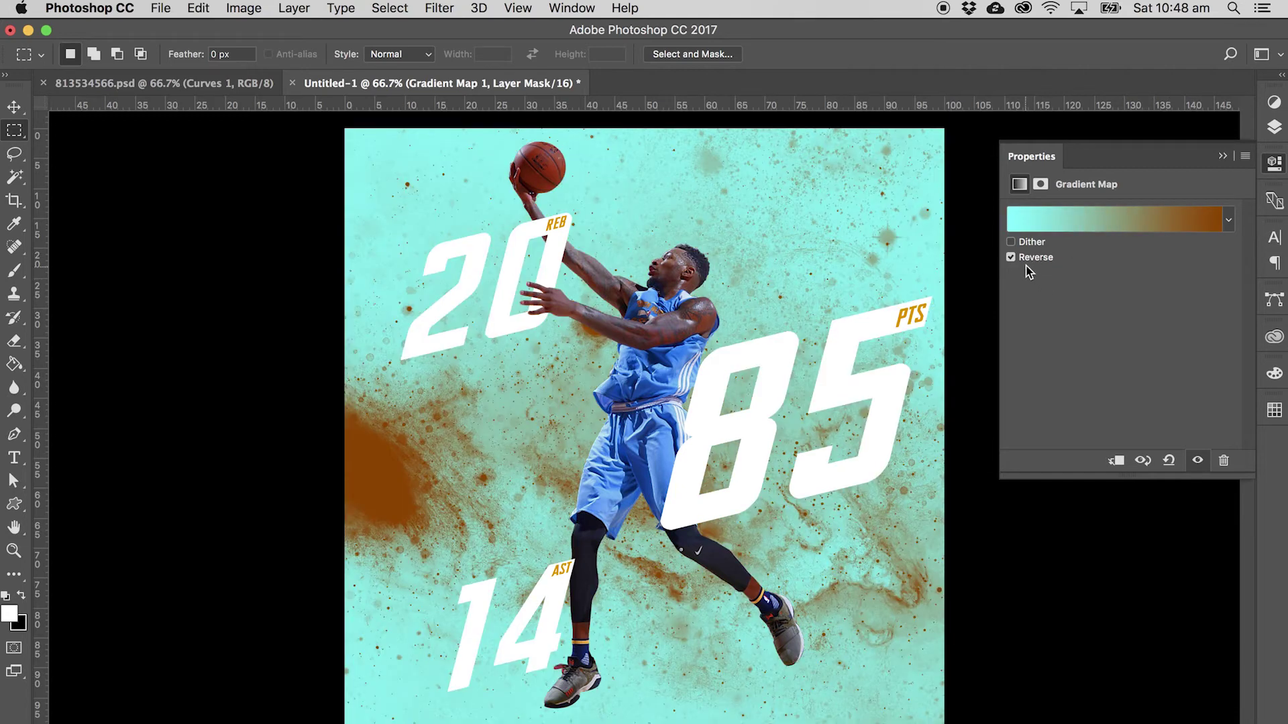
{"action": "left_click", "coordinate": [1029, 257]}
Apply the navy-to-blue duotone preset to the Gradient Map.
{"action": "left_click", "coordinate": [1064, 221]}
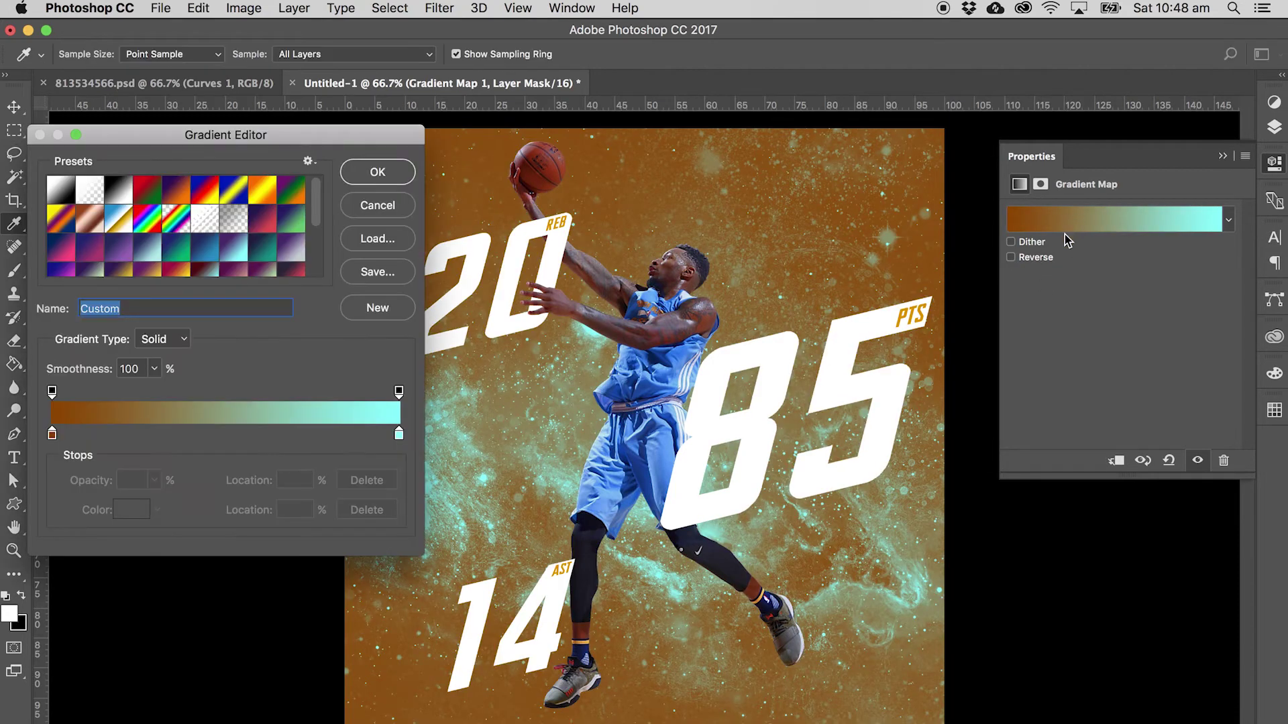
{"action": "left_click", "coordinate": [204, 253]}
{"action": "left_click", "coordinate": [379, 172]}
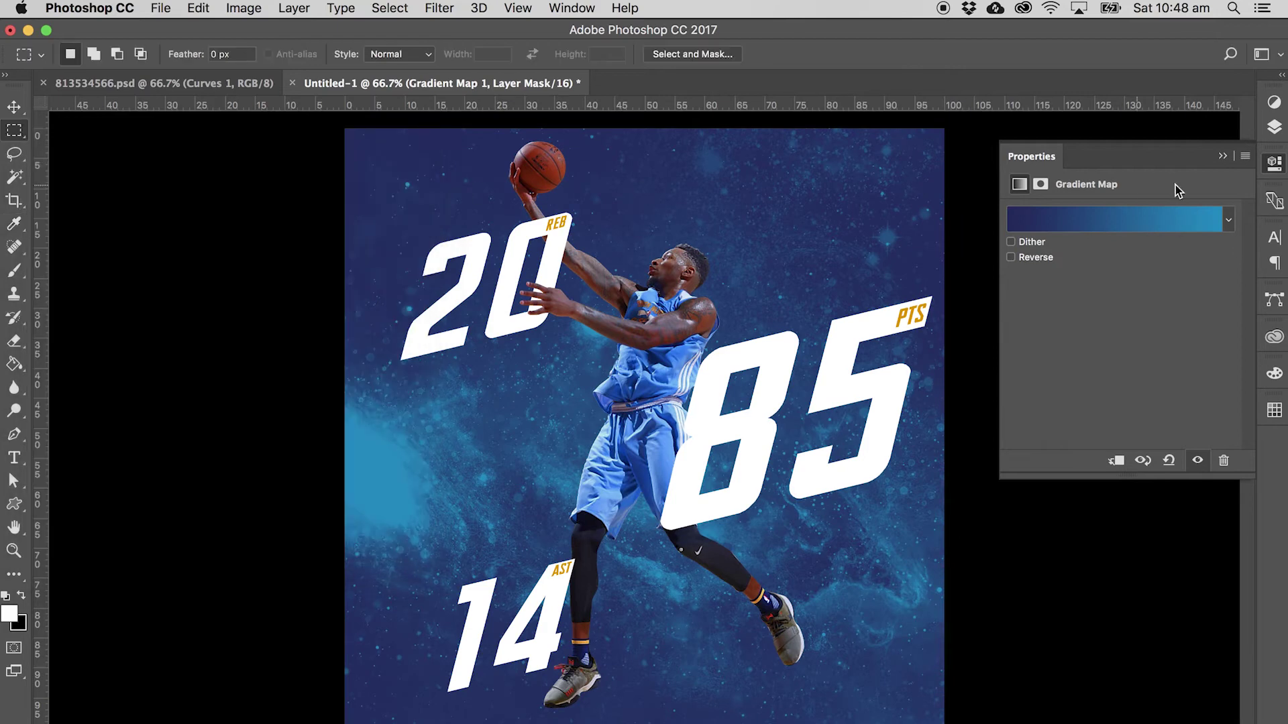
Add a Black & White adjustment with the Maximum White preset above the t-02 texture, beneath the Gradient Map.
{"action": "left_click", "coordinate": [1275, 127]}
{"action": "left_click_drag", "start_coordinate": [1084, 520], "coordinate": [1110, 341]}
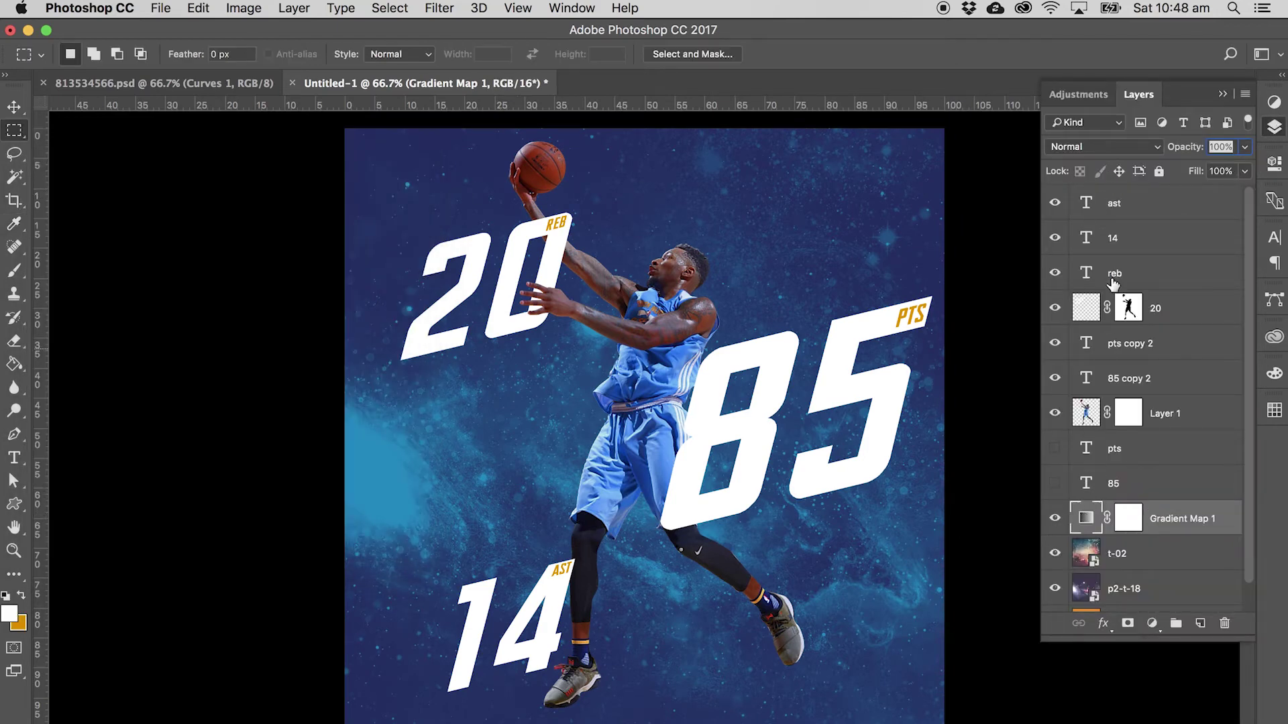
{"action": "left_click", "coordinate": [1120, 143]}
{"action": "left_click", "coordinate": [1171, 220]}
{"action": "left_click", "coordinate": [1172, 561]}
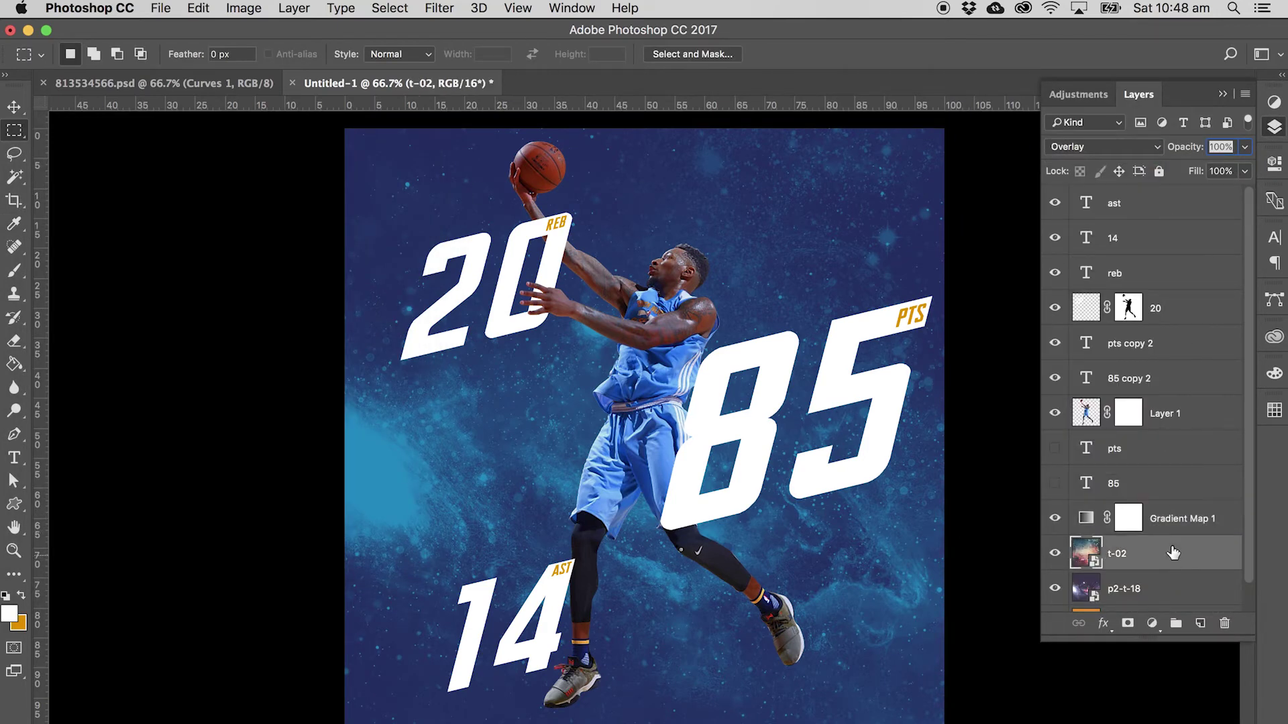
{"action": "left_click", "coordinate": [1273, 102]}
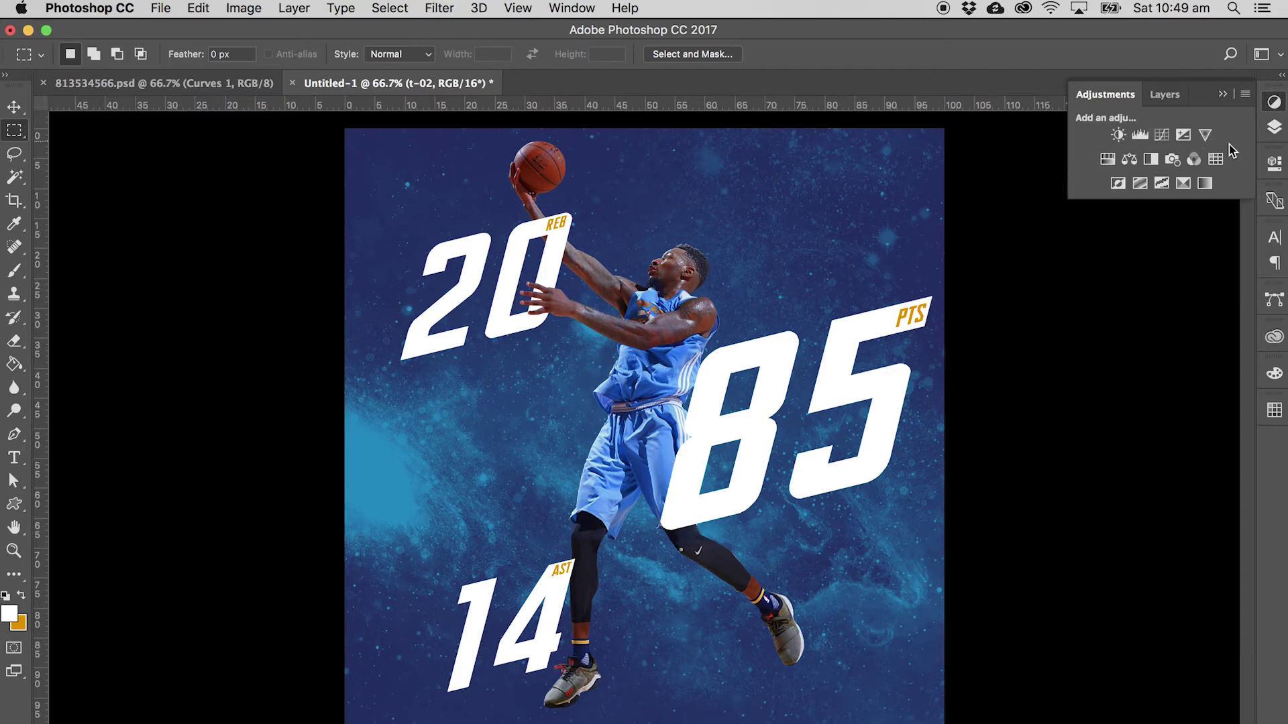
{"action": "left_click", "coordinate": [1144, 166]}
{"action": "left_click", "coordinate": [1133, 213]}
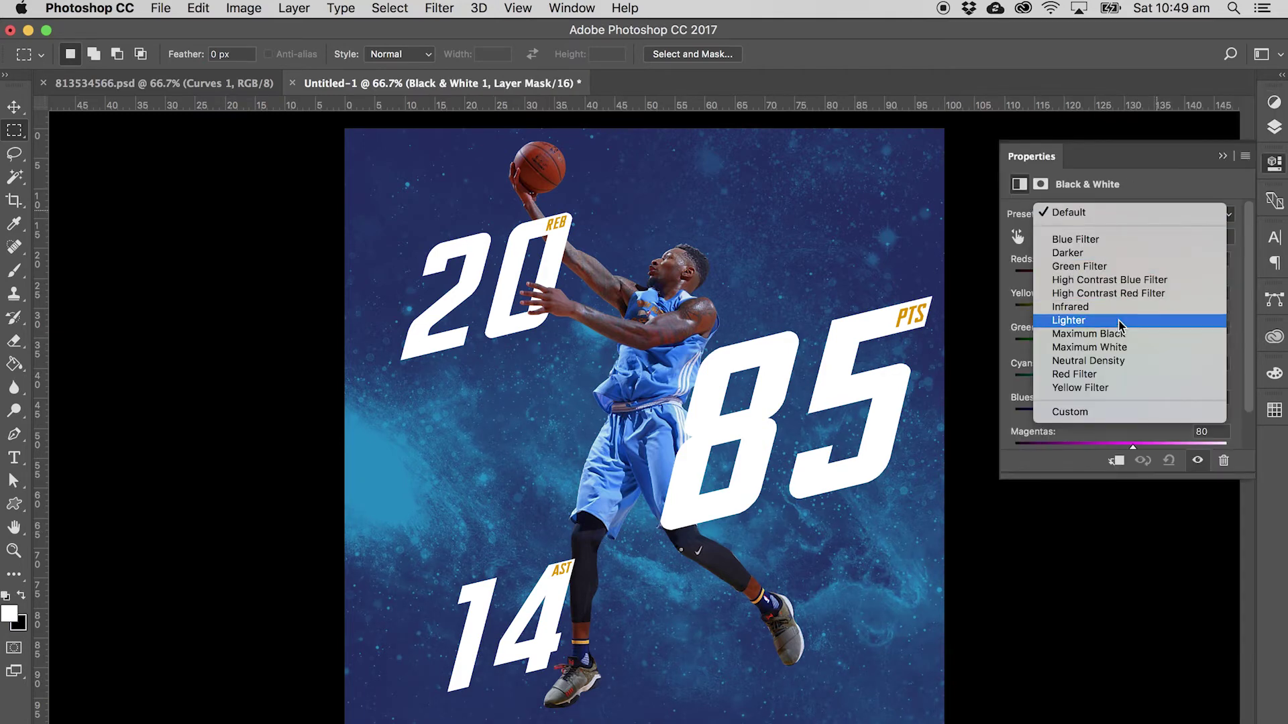
{"action": "left_click", "coordinate": [1117, 344]}
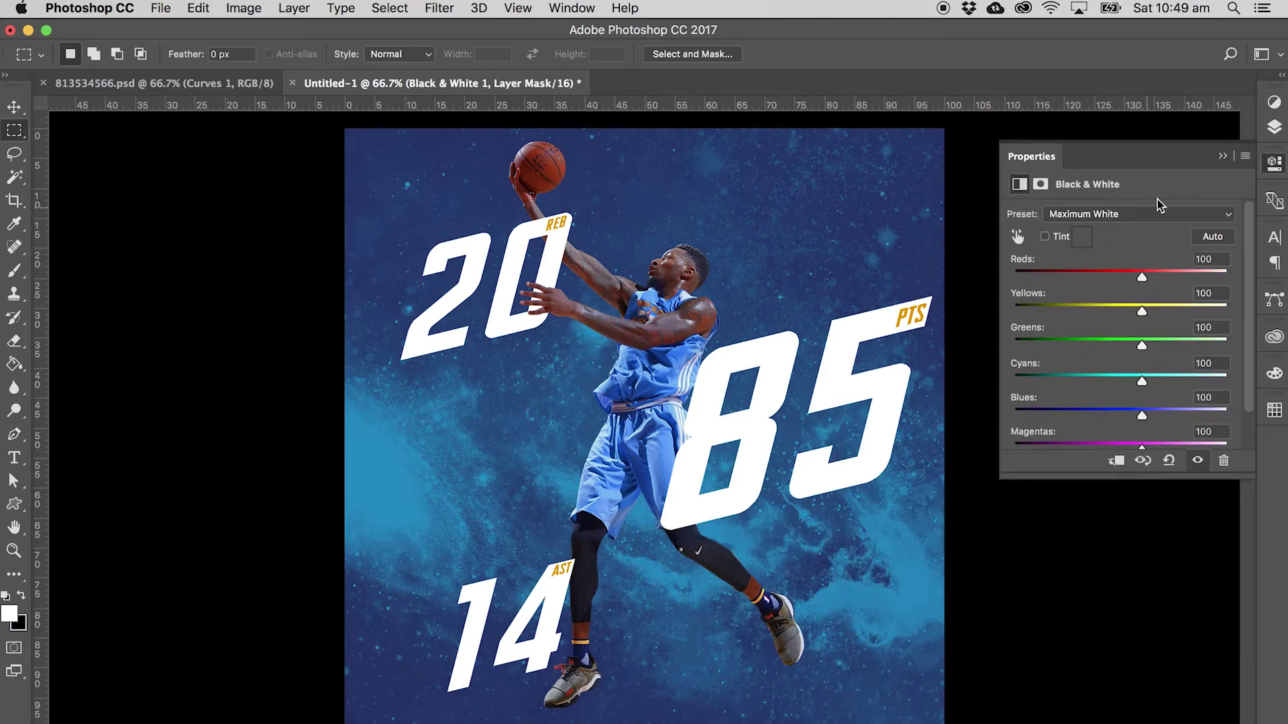
{"action": "left_click", "coordinate": [1224, 157]}
{"action": "left_click", "coordinate": [1274, 127]}
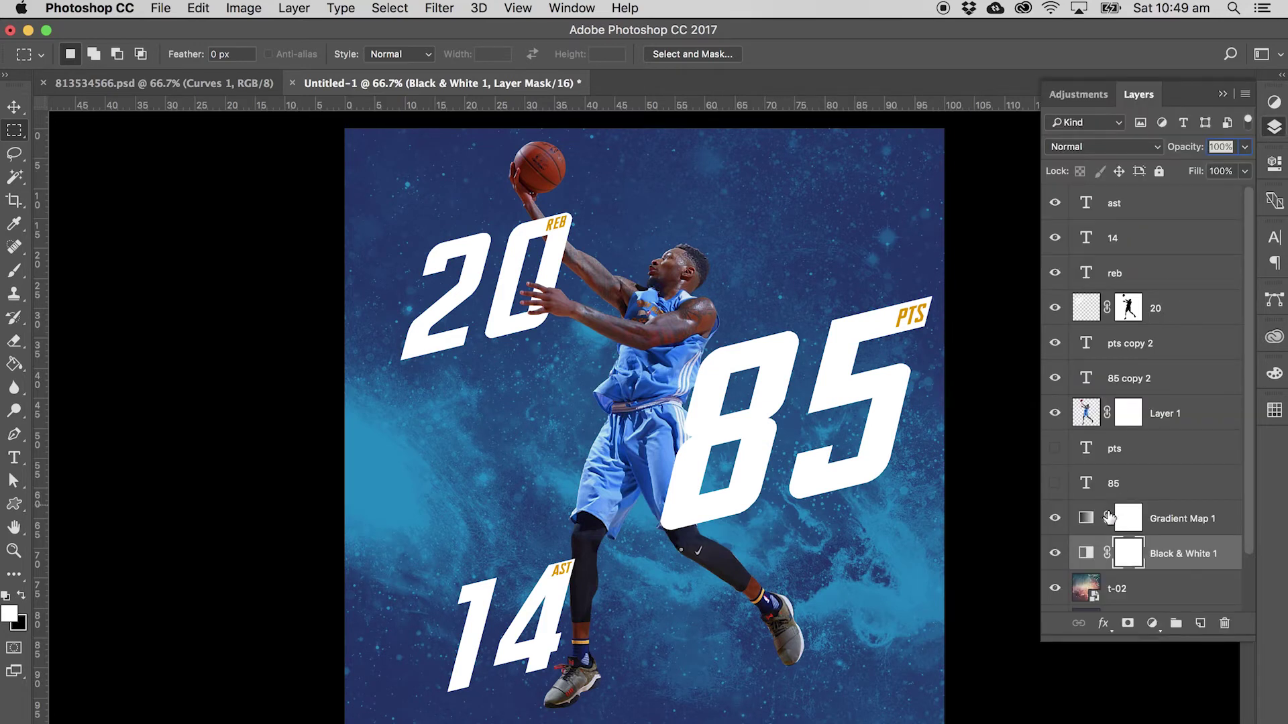
{"action": "left_click", "coordinate": [1083, 529]}
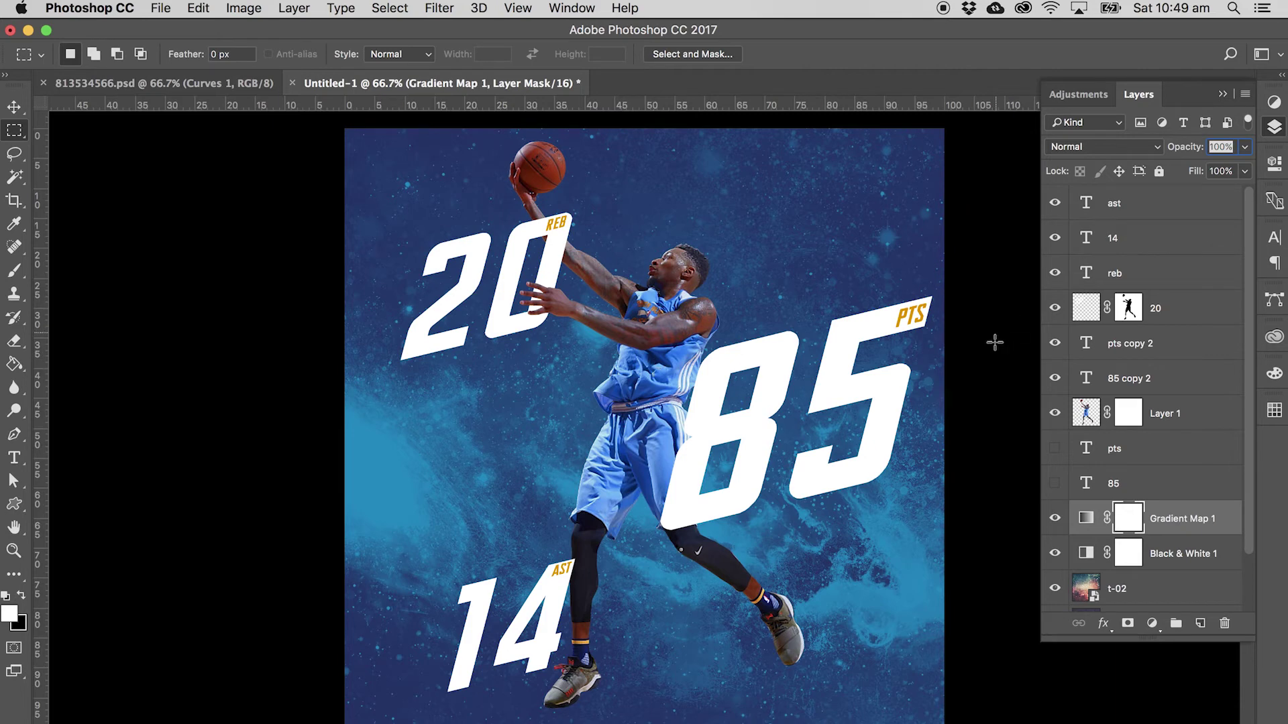
{"action": "key", "text": "alt+period"}
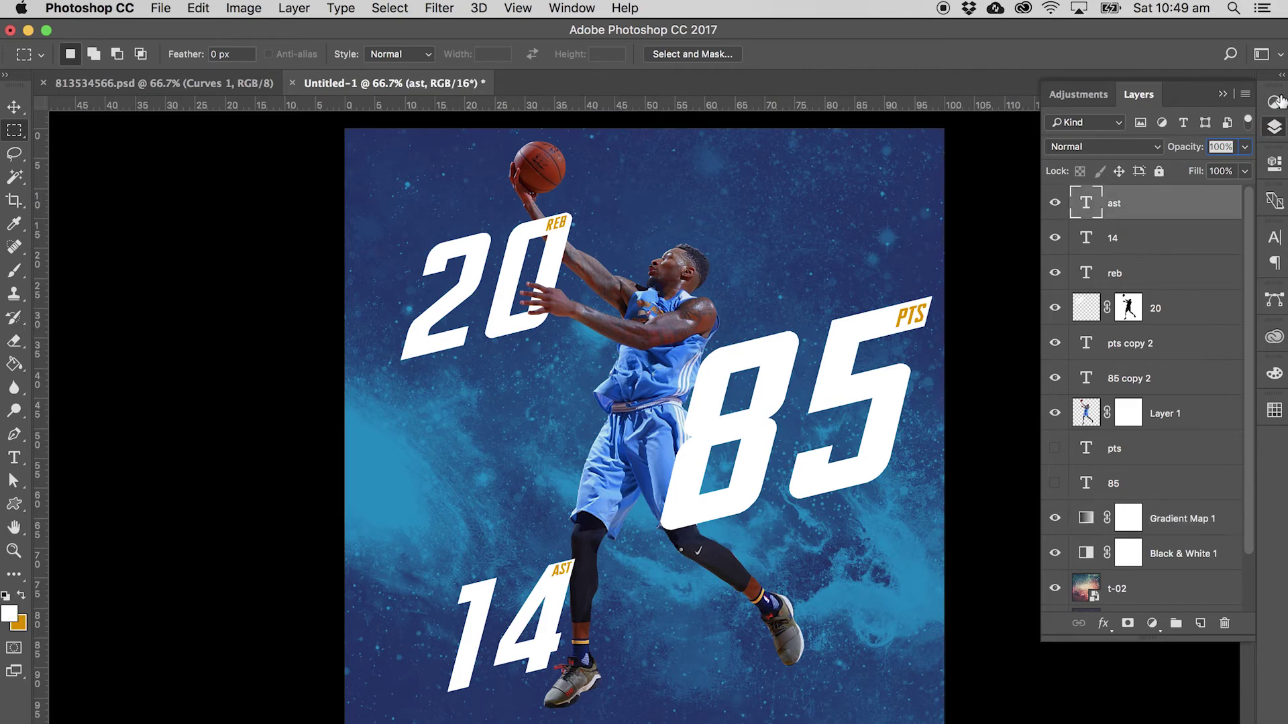
{"action": "left_click", "coordinate": [1274, 103]}
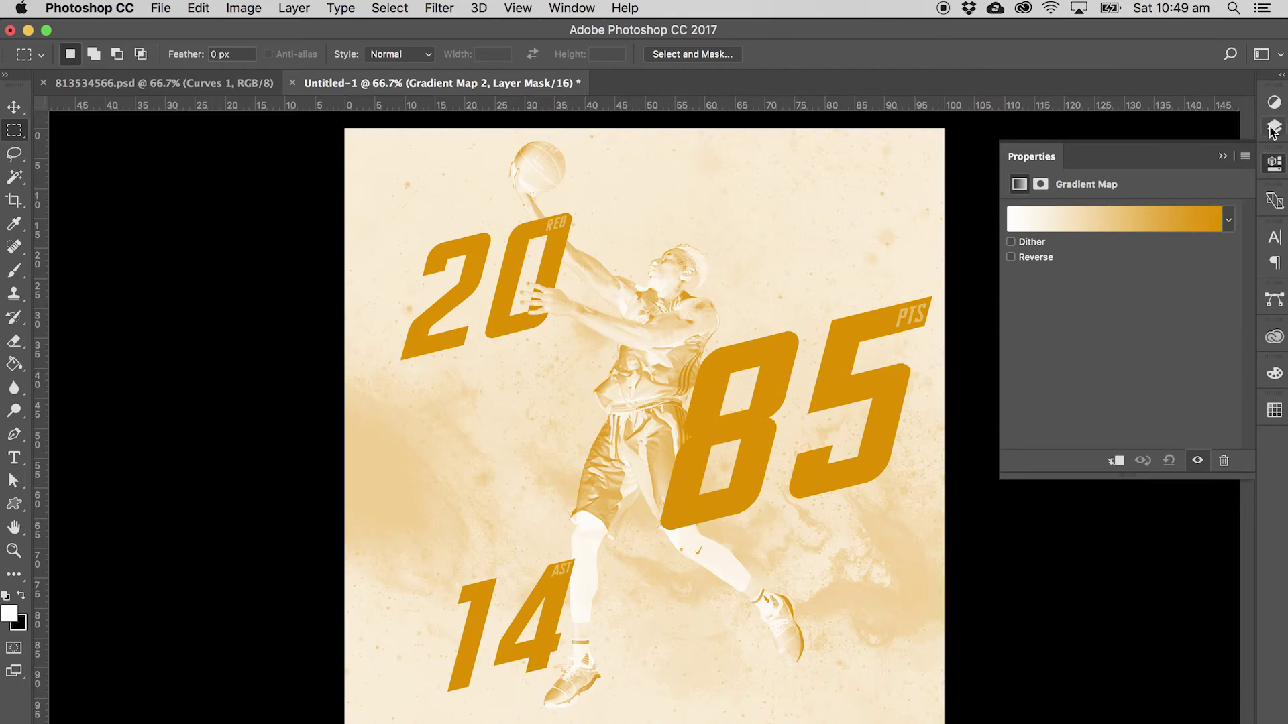
{"action": "left_click", "coordinate": [1272, 129]}
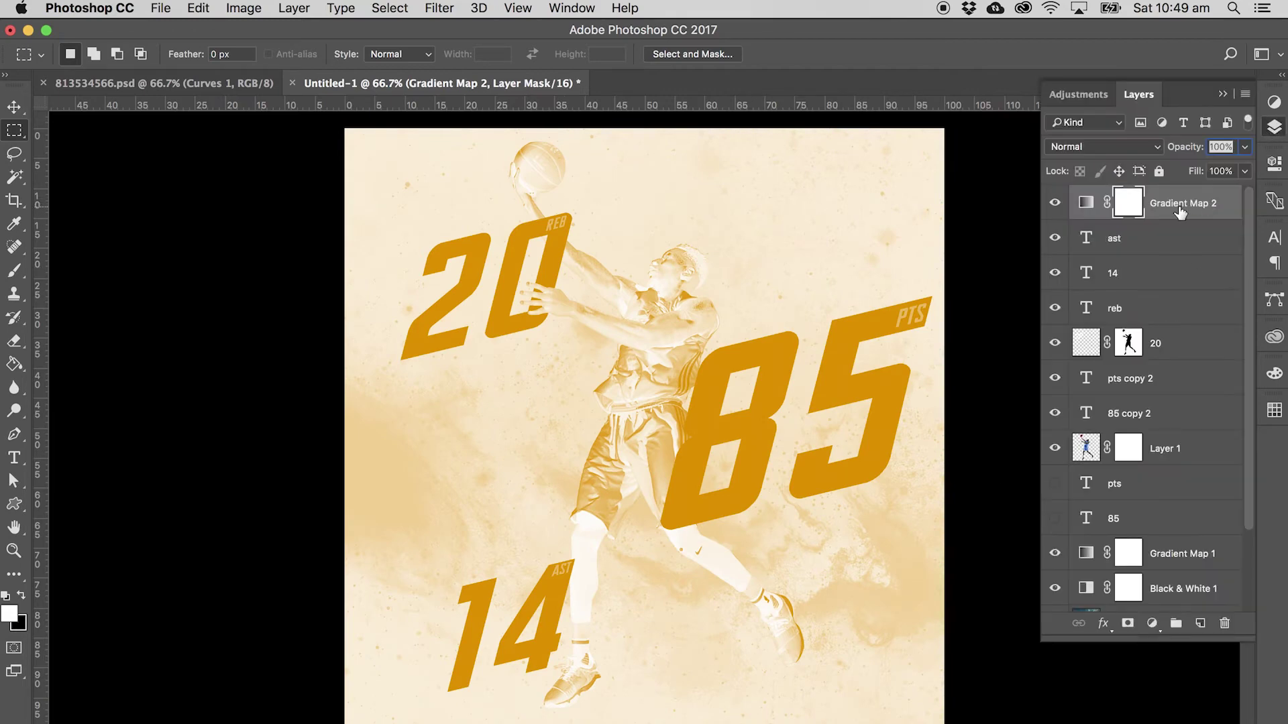
{"action": "left_click", "coordinate": [1086, 203]}
{"action": "key", "text": "Delete"}
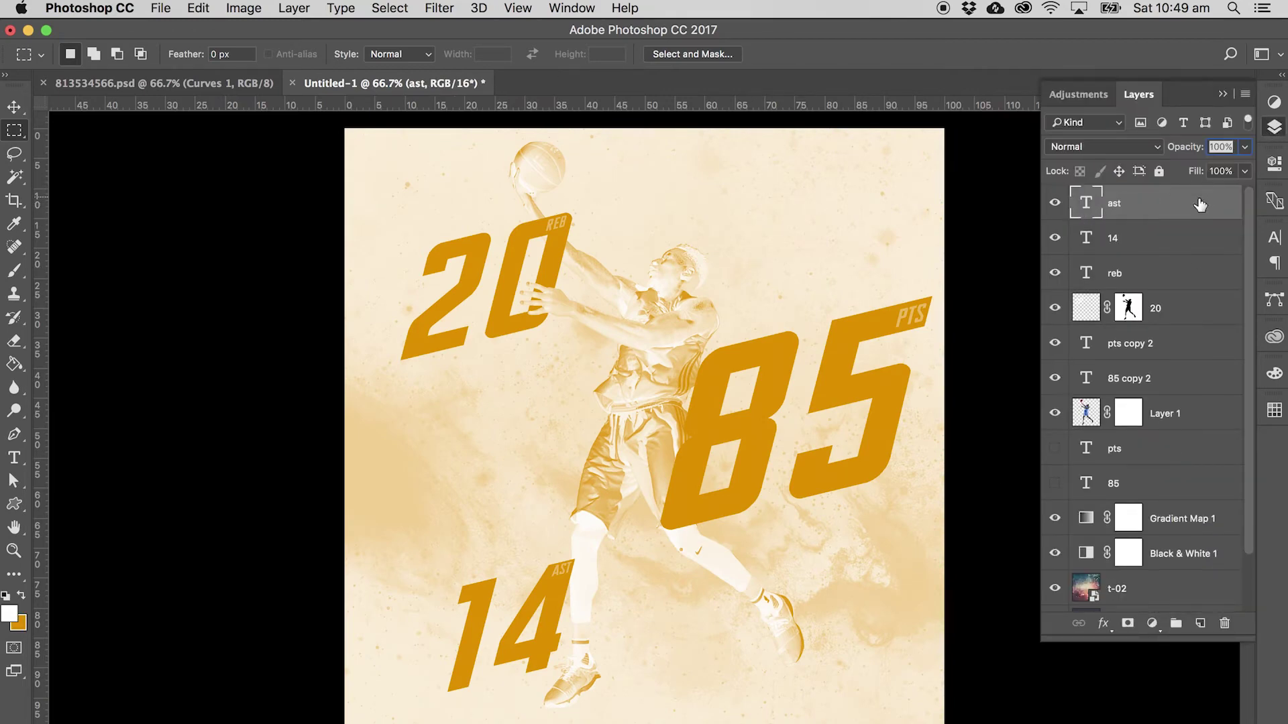
Add a Color Lookup adjustment above all layers and load the 3DLUT file F-8700-STD.3dl.
{"action": "left_click", "coordinate": [1274, 104]}
{"action": "left_click", "coordinate": [1218, 162]}
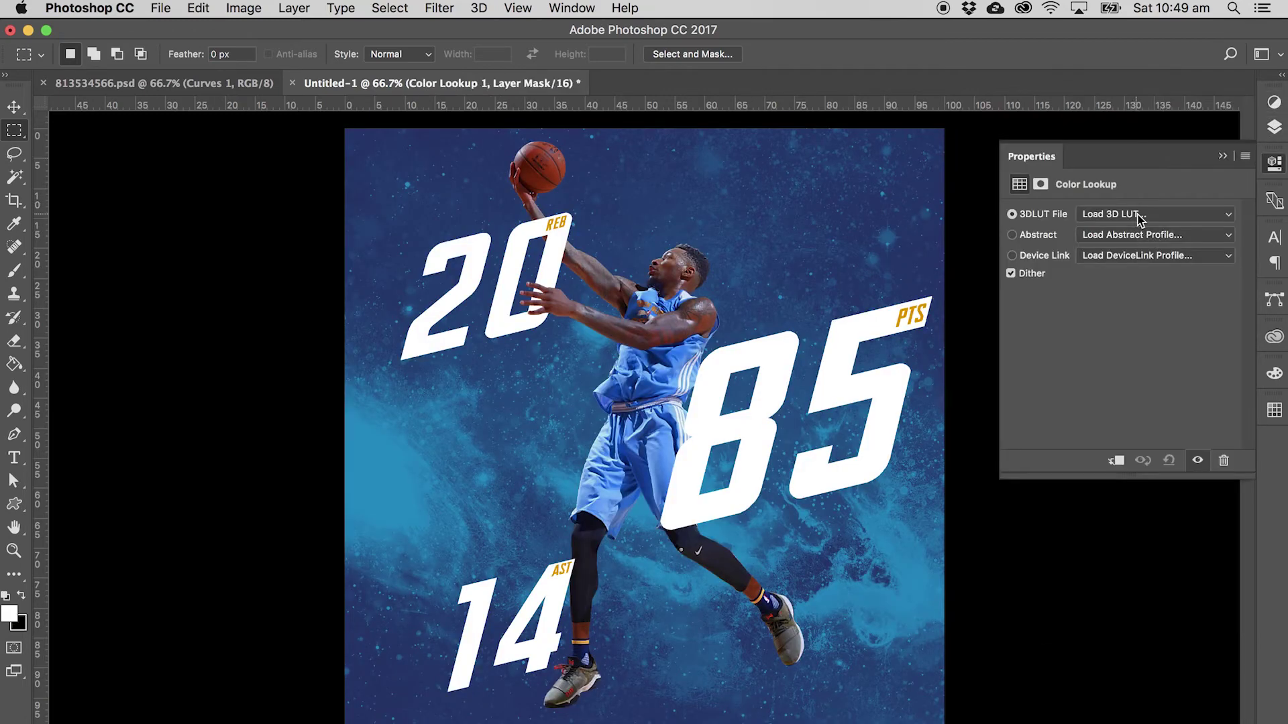
{"action": "left_click", "coordinate": [1138, 219]}
{"action": "left_click", "coordinate": [1098, 411]}
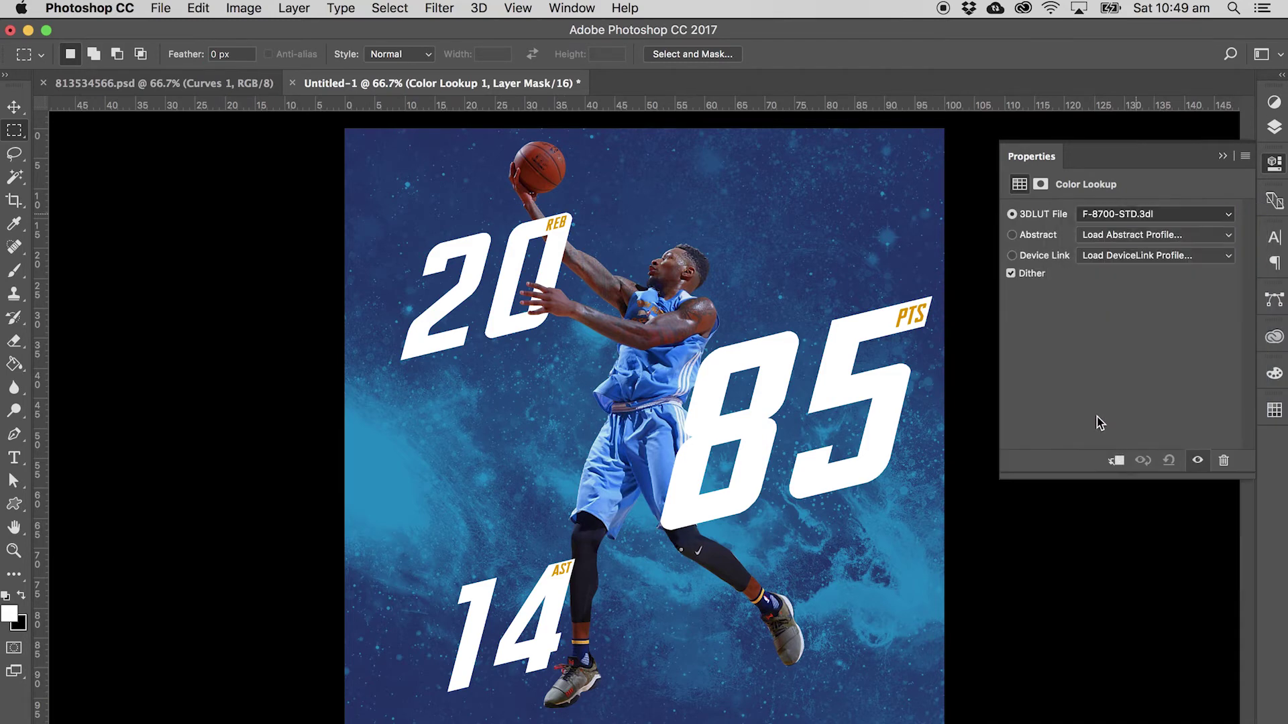
{"action": "left_click", "coordinate": [1222, 156]}
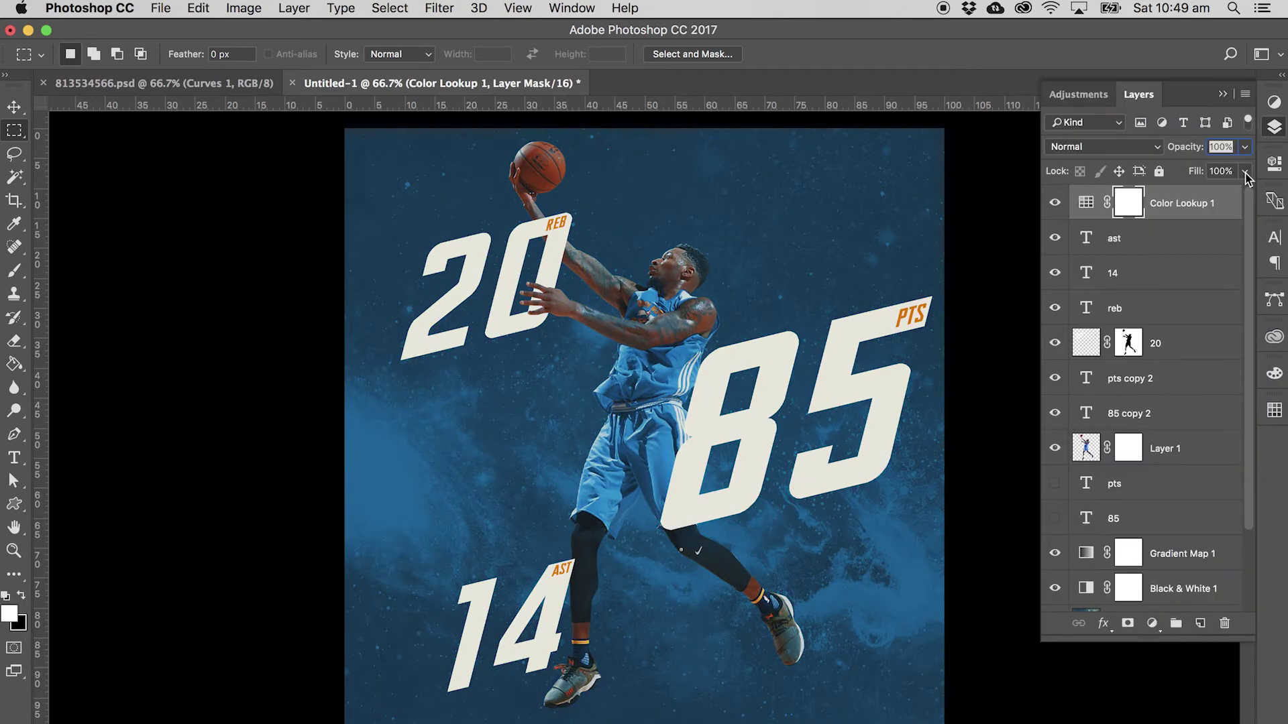
Recolour the visible PTS, REB and AST labels together to dark blue 1b3c58, sampled from the background.
{"action": "left_click", "coordinate": [1184, 387]}
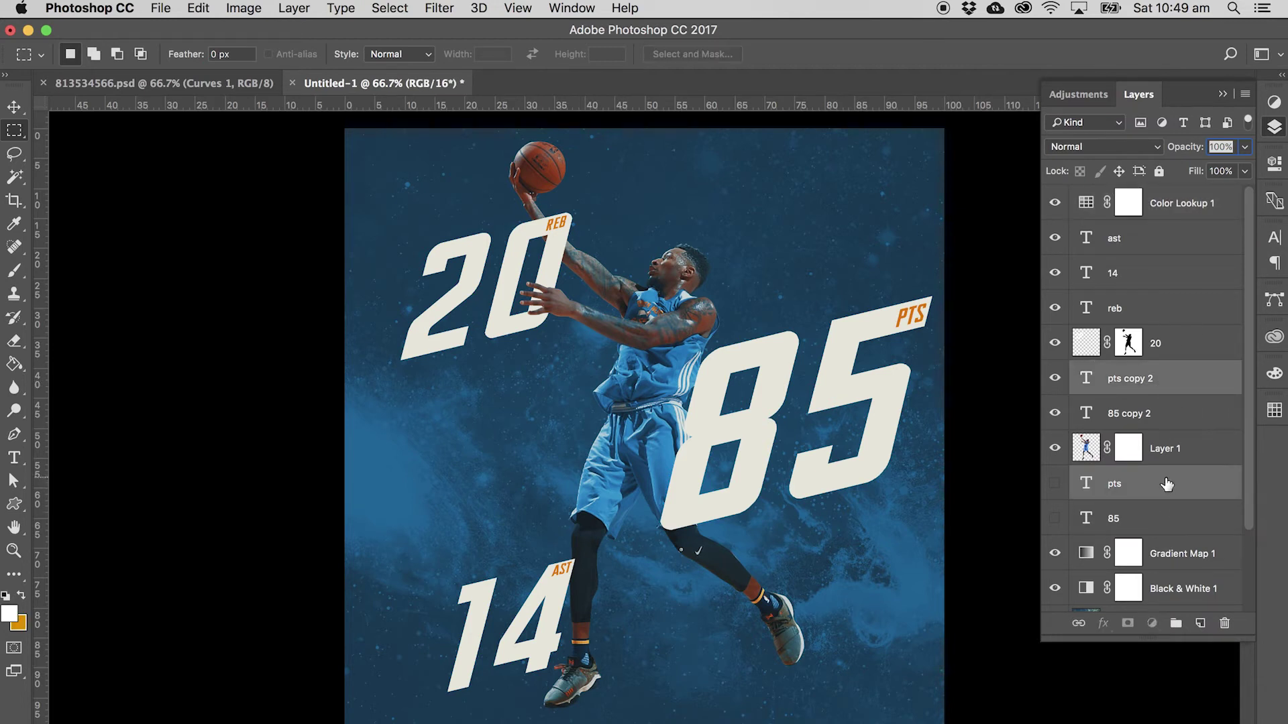
{"action": "left_click", "coordinate": [1172, 382]}
{"action": "left_click", "coordinate": [1161, 316], "text": "super"}
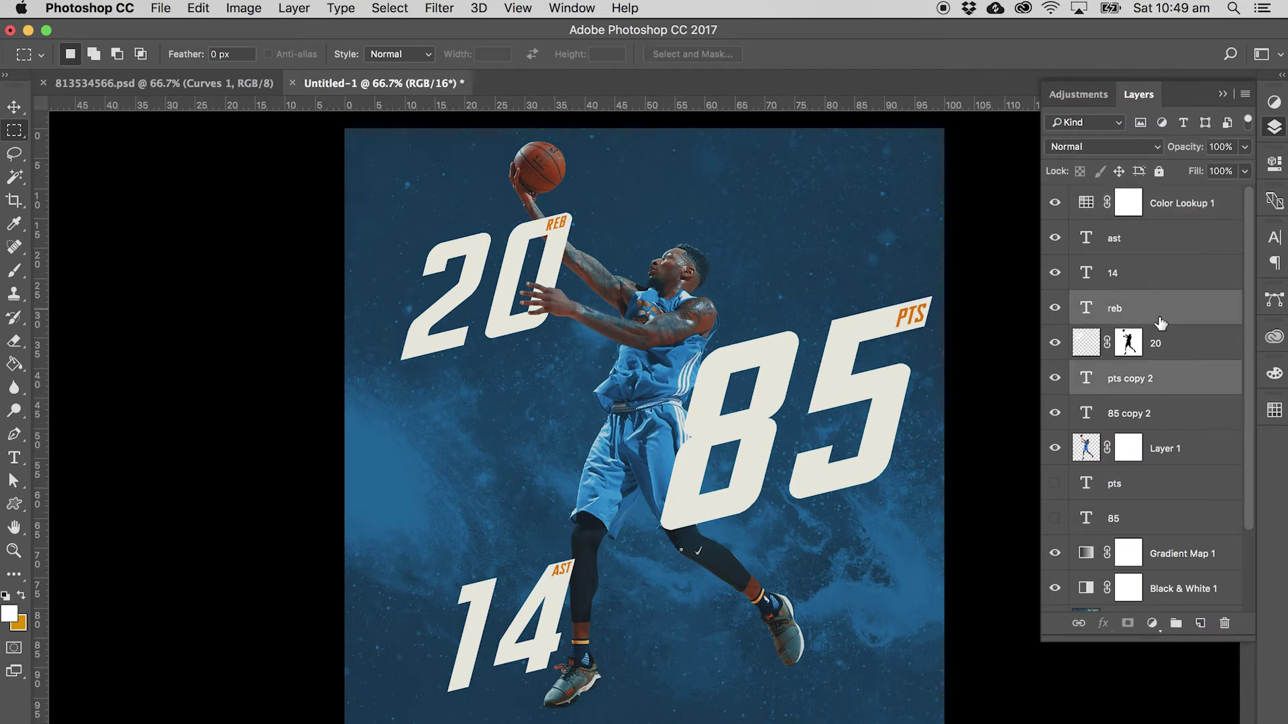
{"action": "left_click", "coordinate": [1181, 246], "text": "super"}
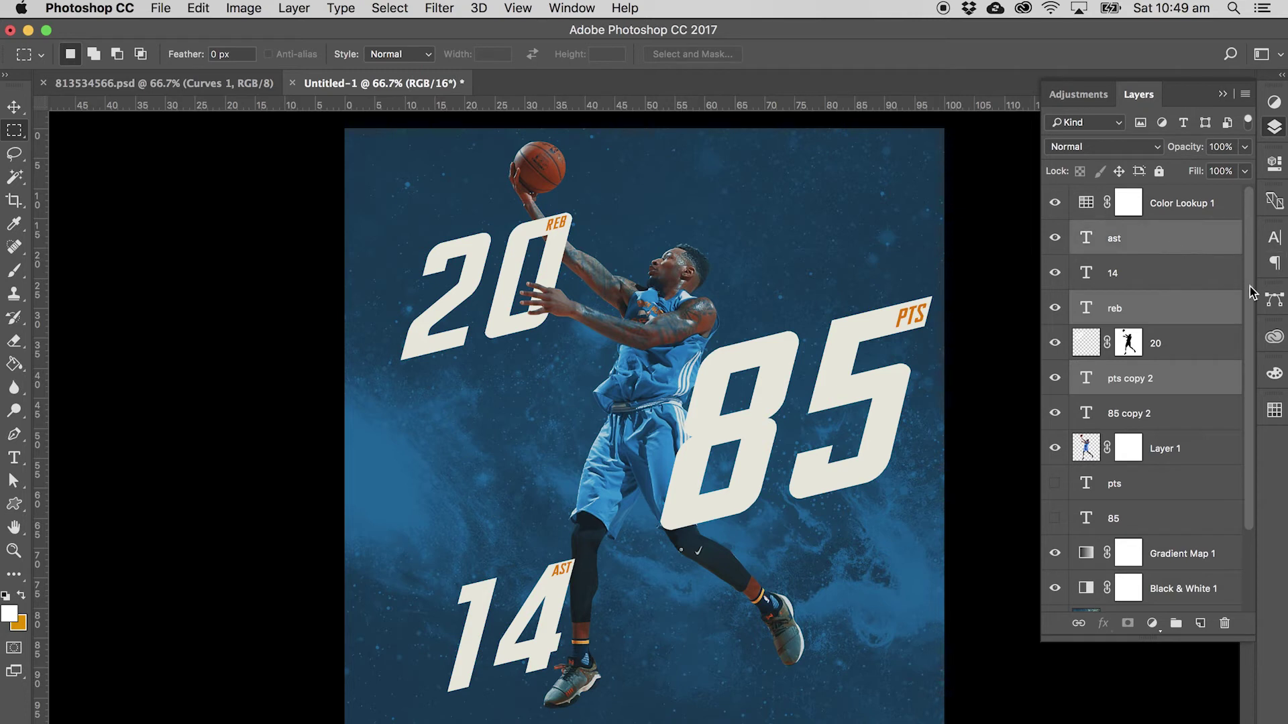
{"action": "left_click", "coordinate": [1274, 237]}
{"action": "left_click", "coordinate": [1219, 347]}
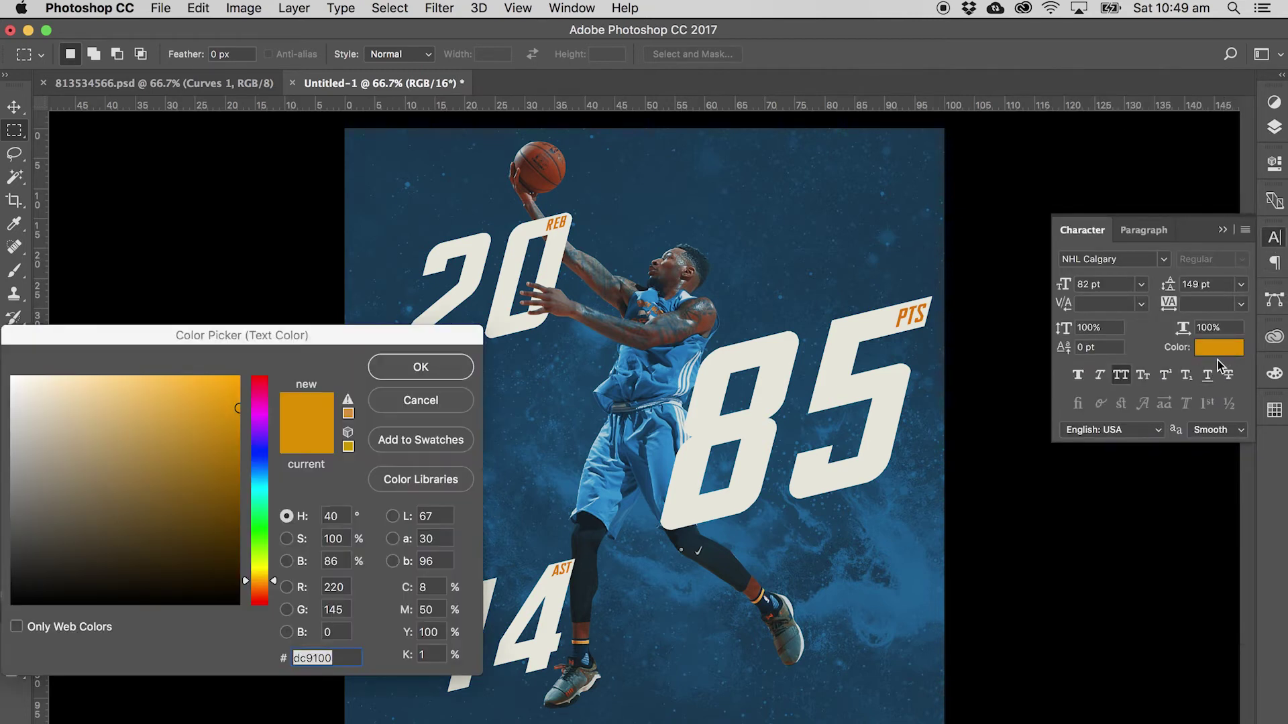
{"action": "left_click", "coordinate": [847, 252]}
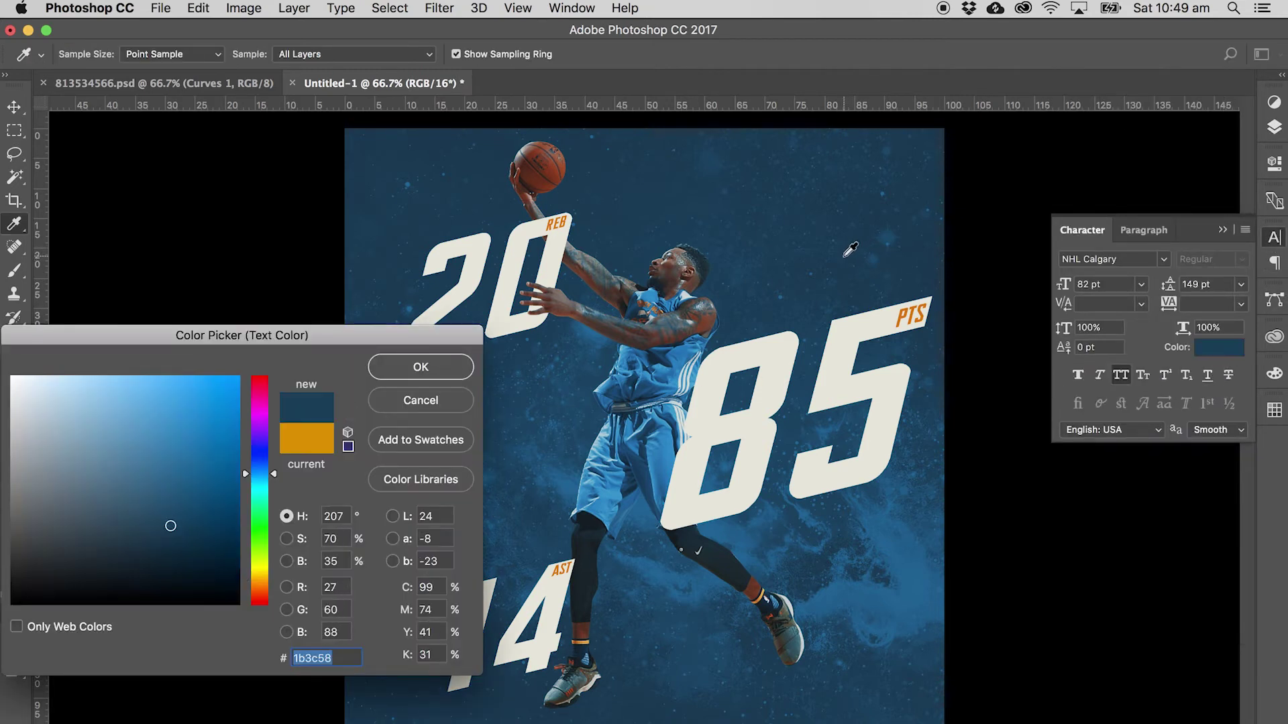
{"action": "key", "text": "Return"}
{"action": "key", "text": "m"}
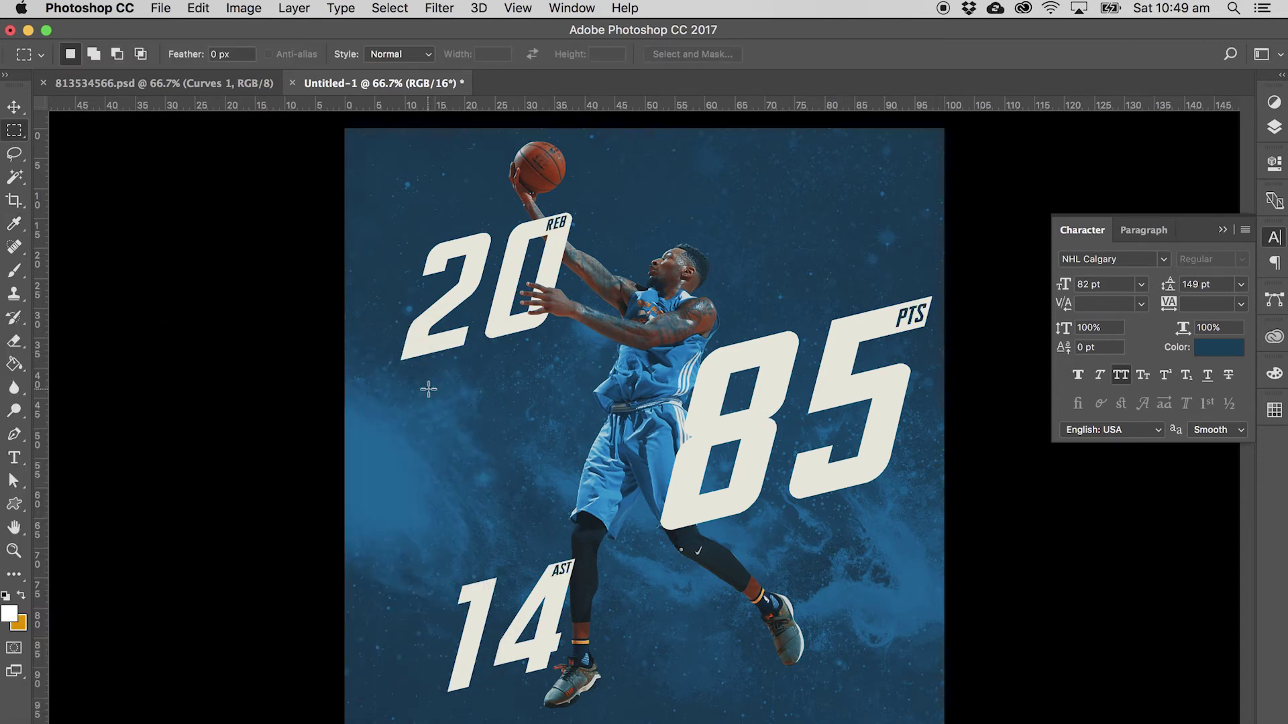
Duplicate the cut-out player layer together with its mask.
{"action": "left_click", "coordinate": [1273, 127]}
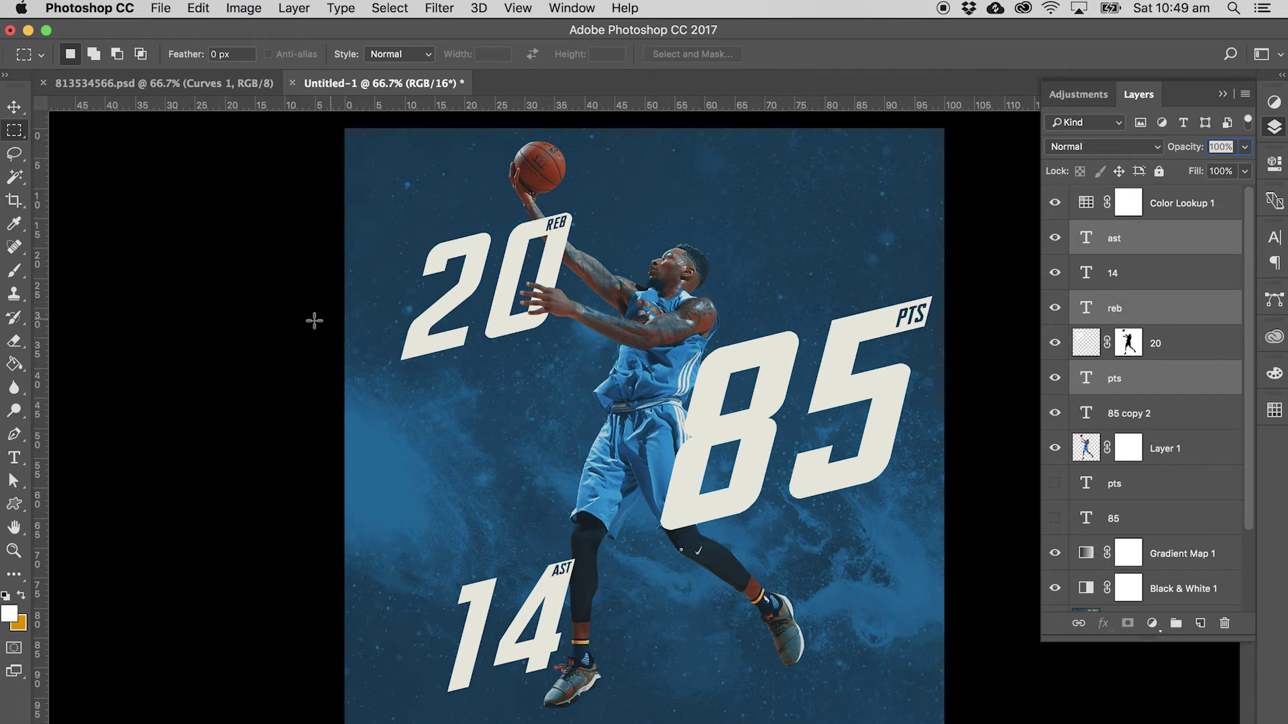
{"action": "left_click", "coordinate": [1087, 448]}
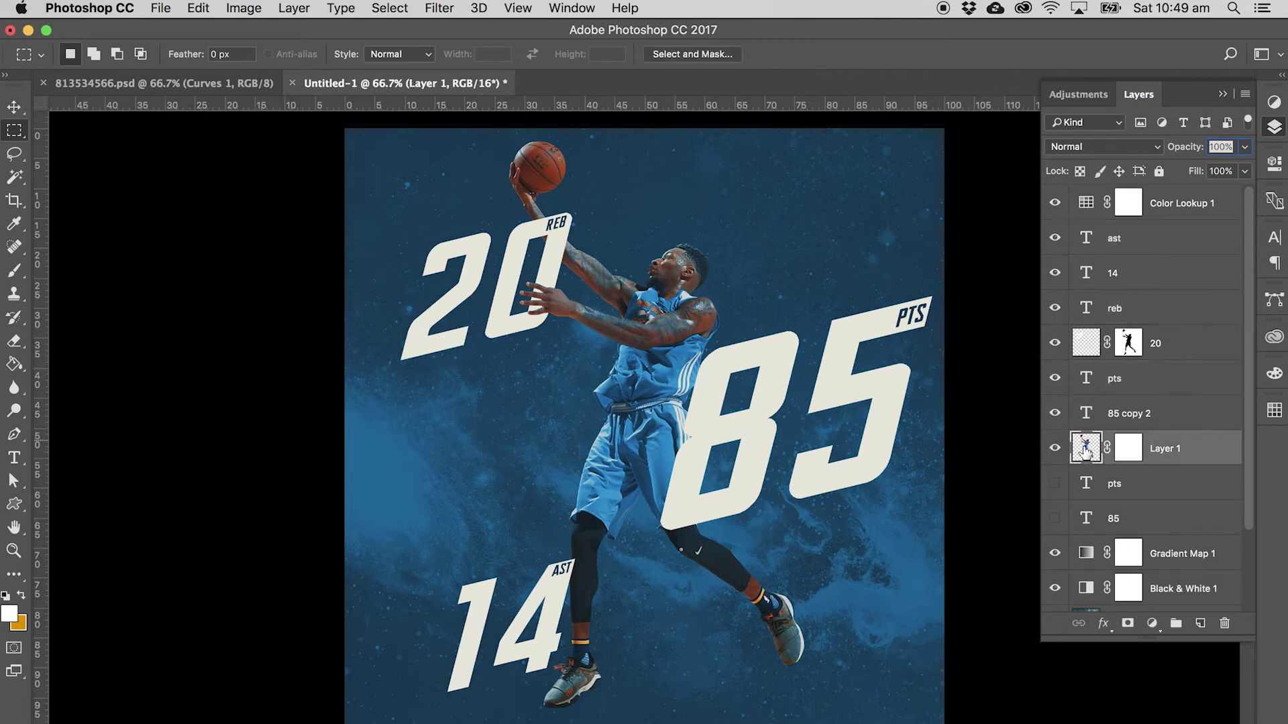
{"action": "key", "text": "super+j"}
Apply a Radial Blur to the original player layer beneath its copy.
{"action": "left_click", "coordinate": [1080, 486]}
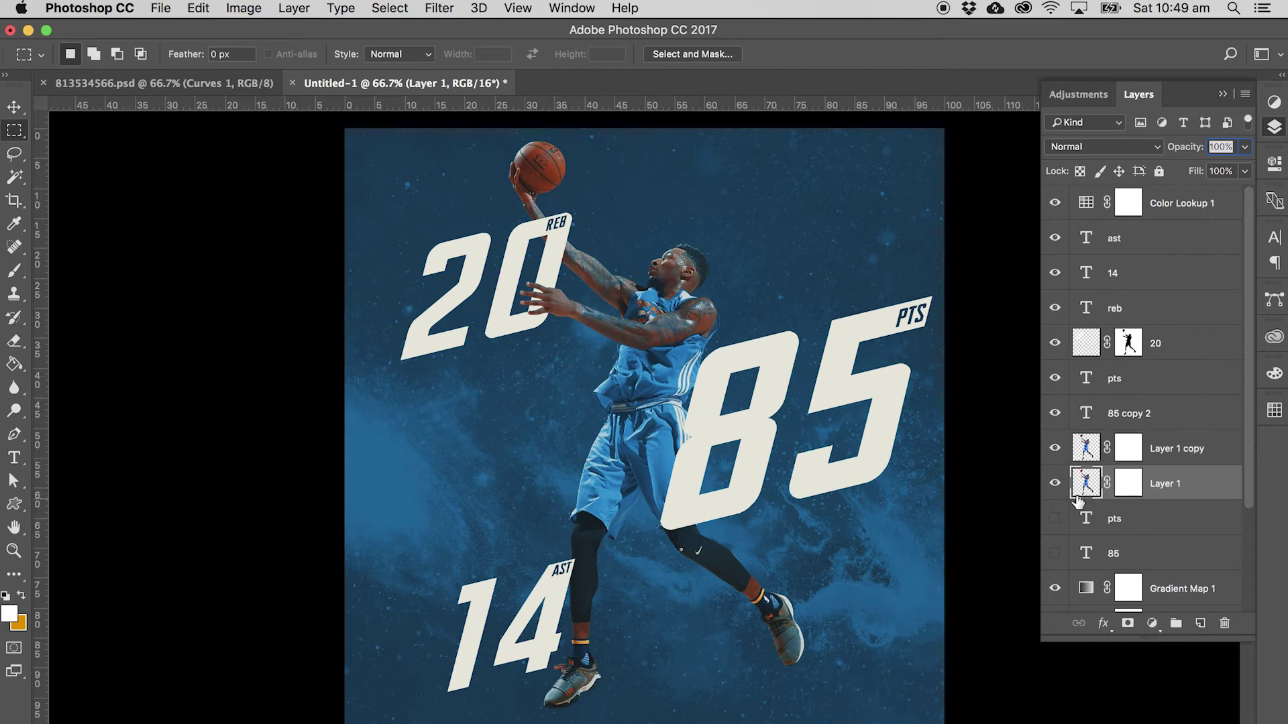
{"action": "left_click", "coordinate": [437, 8]}
{"action": "mouse_move", "coordinate": [496, 221]}
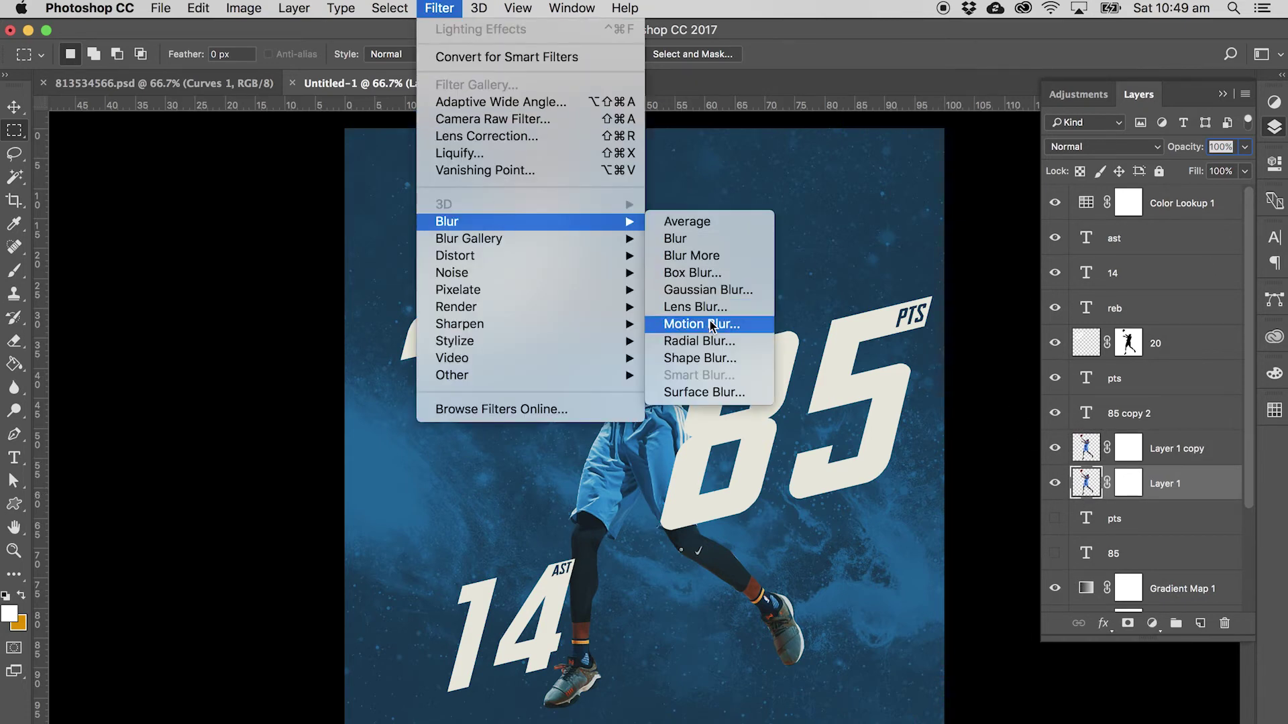
{"action": "left_click", "coordinate": [699, 341]}
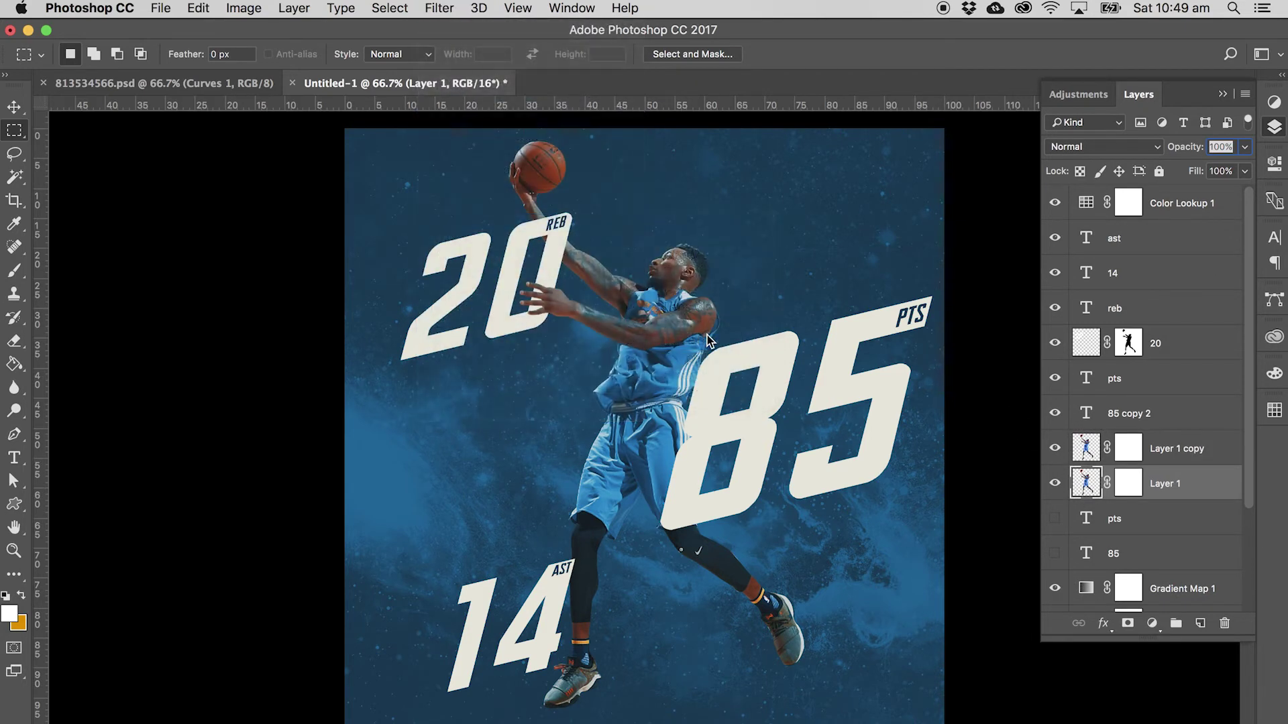
{"action": "left_click", "coordinate": [701, 226]}
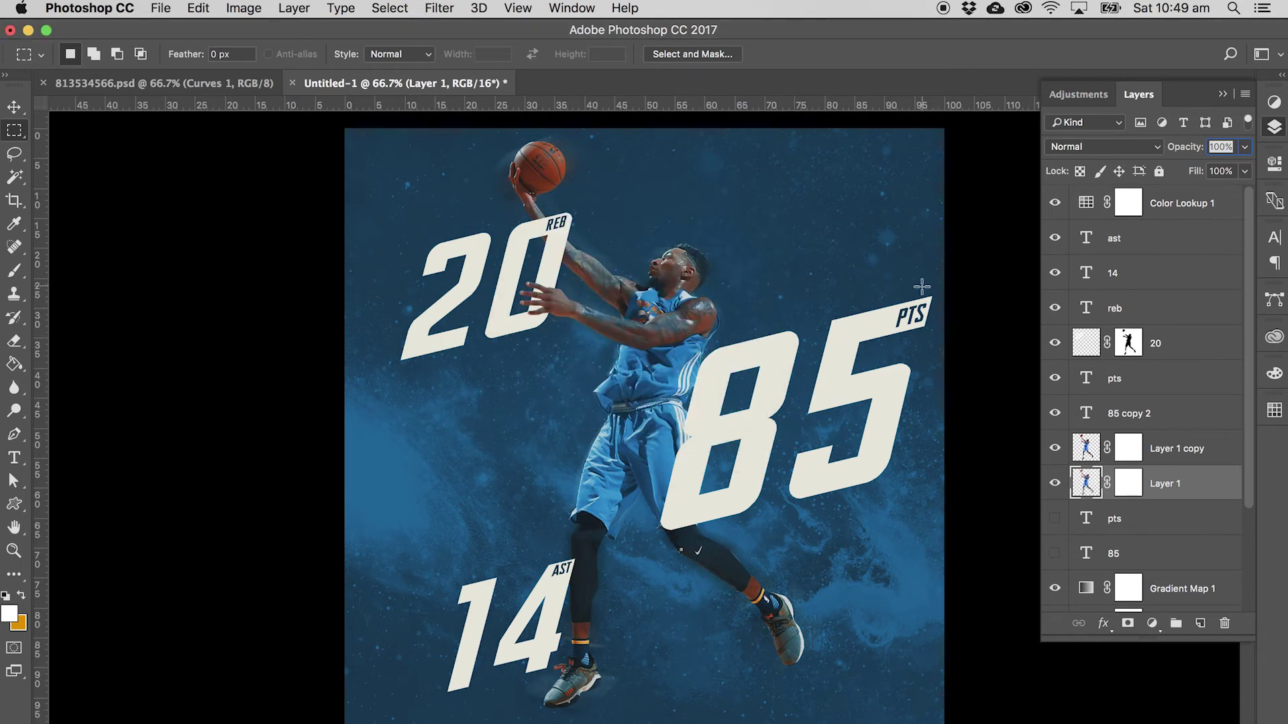
Add an empty layer directly above the Gradient Map 1 adjustment, beneath the player.
{"action": "scroll", "coordinate": [1153, 463], "scroll_direction": "down", "scroll_amount": 3}
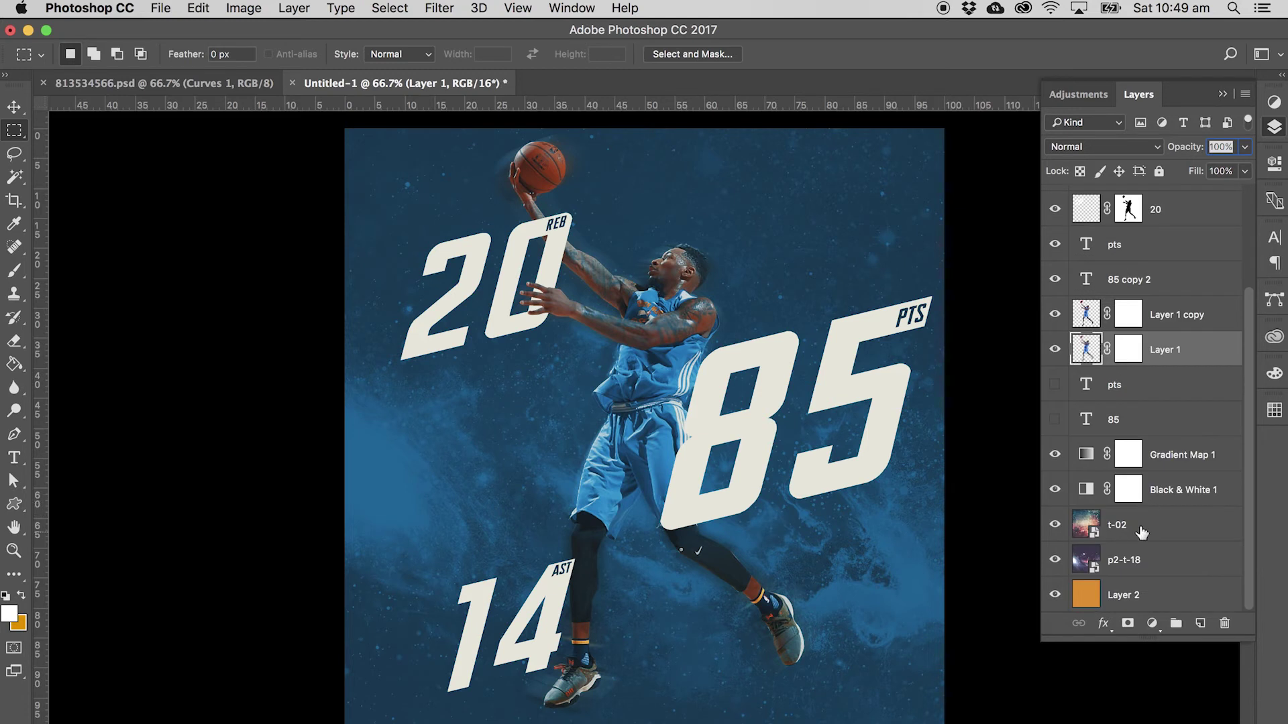
{"action": "left_click", "coordinate": [1146, 526]}
{"action": "left_click", "coordinate": [1199, 454]}
{"action": "left_click", "coordinate": [1200, 623]}
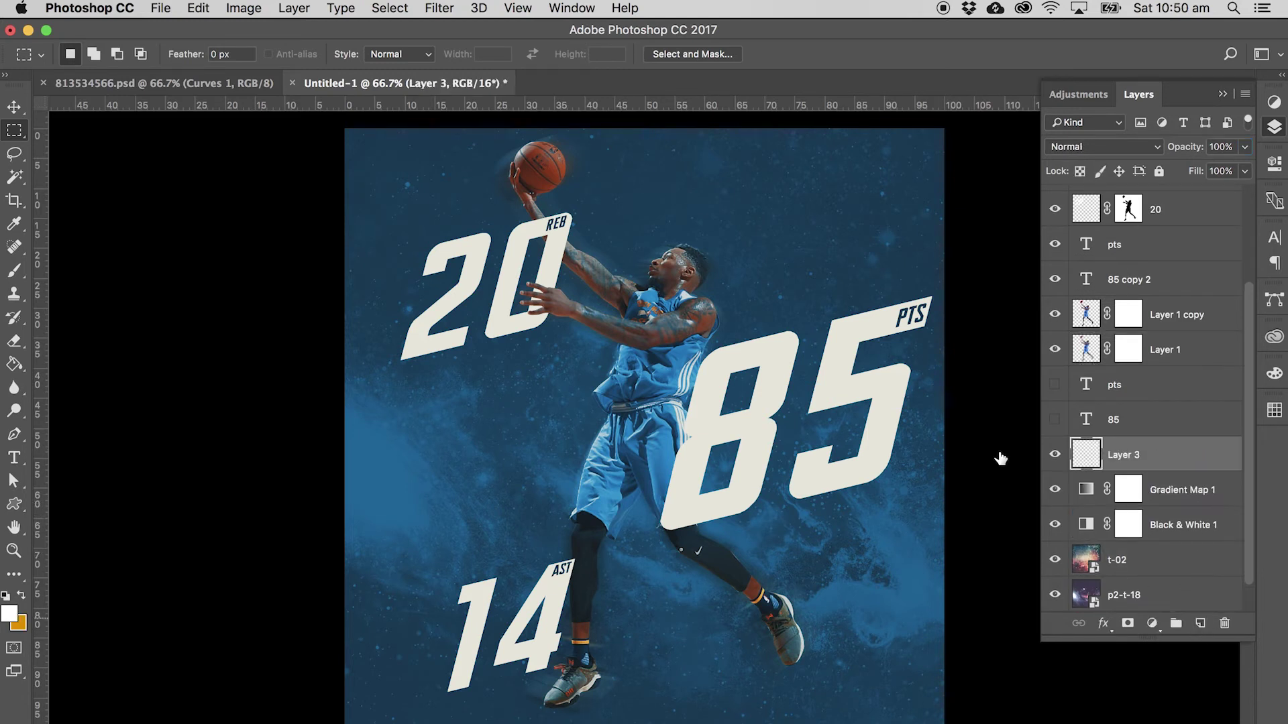
Set up the Brush tool with a soft round tip, 2480 px in size and 0% hardness.
{"action": "left_click", "coordinate": [14, 270]}
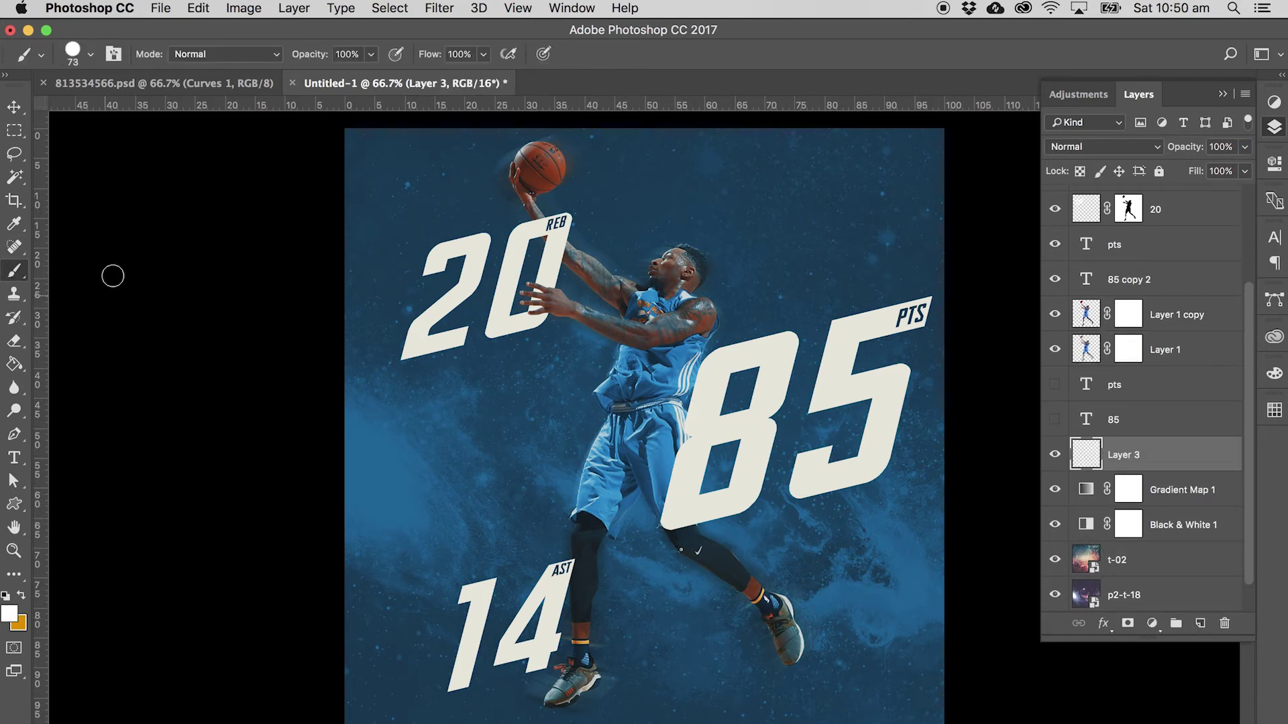
{"action": "left_click", "coordinate": [90, 54]}
{"action": "left_click", "coordinate": [150, 226]}
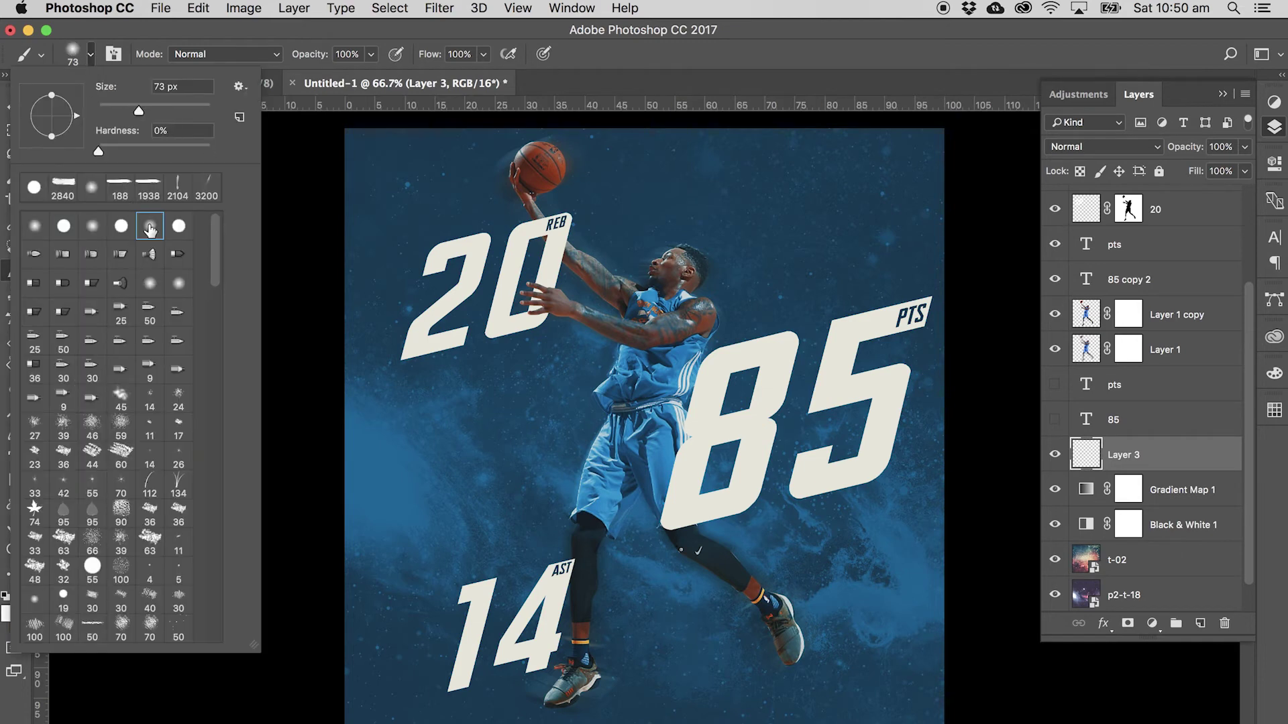
{"action": "left_click", "coordinate": [205, 107]}
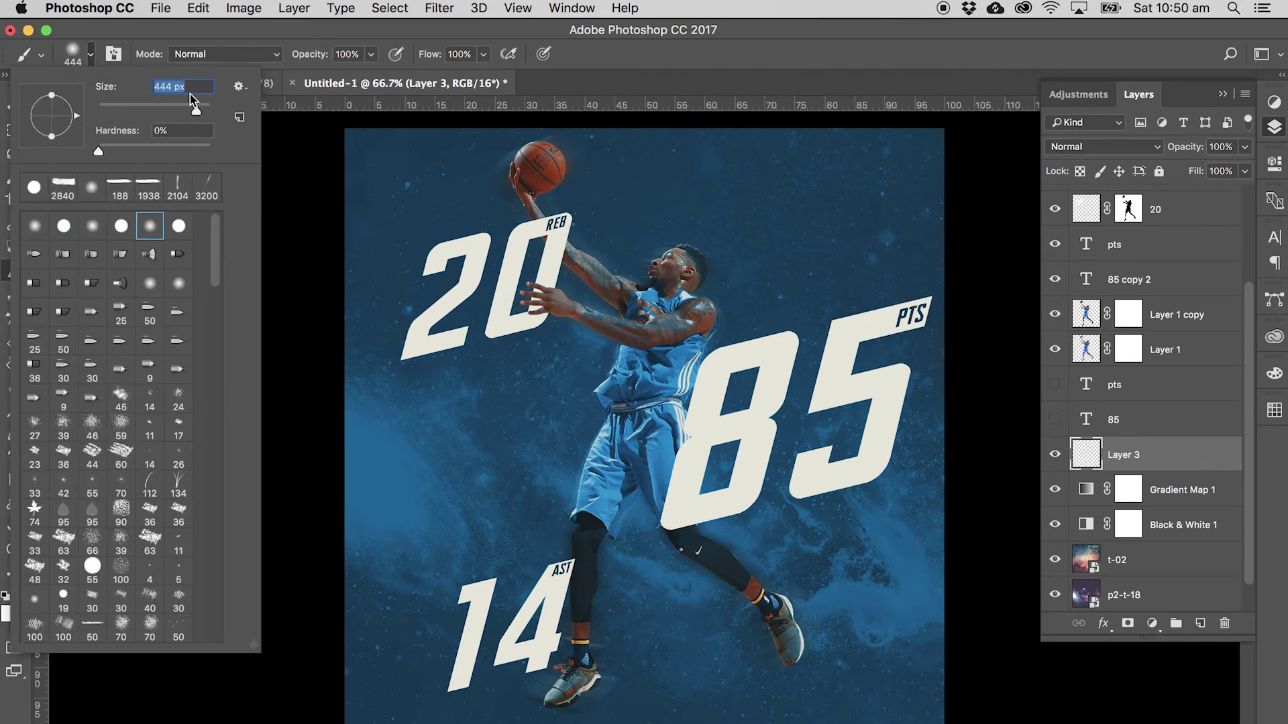
{"action": "left_click_drag", "start_coordinate": [201, 112], "coordinate": [204, 111]}
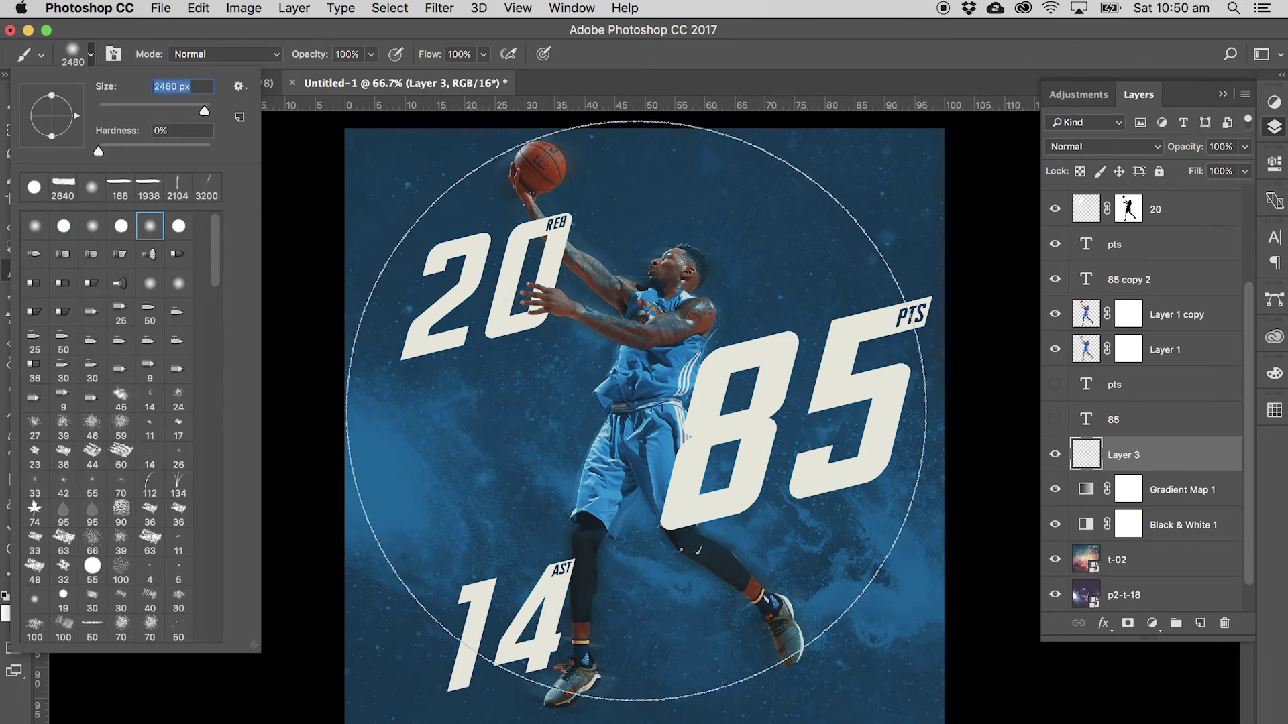
{"action": "left_click", "coordinate": [91, 58]}
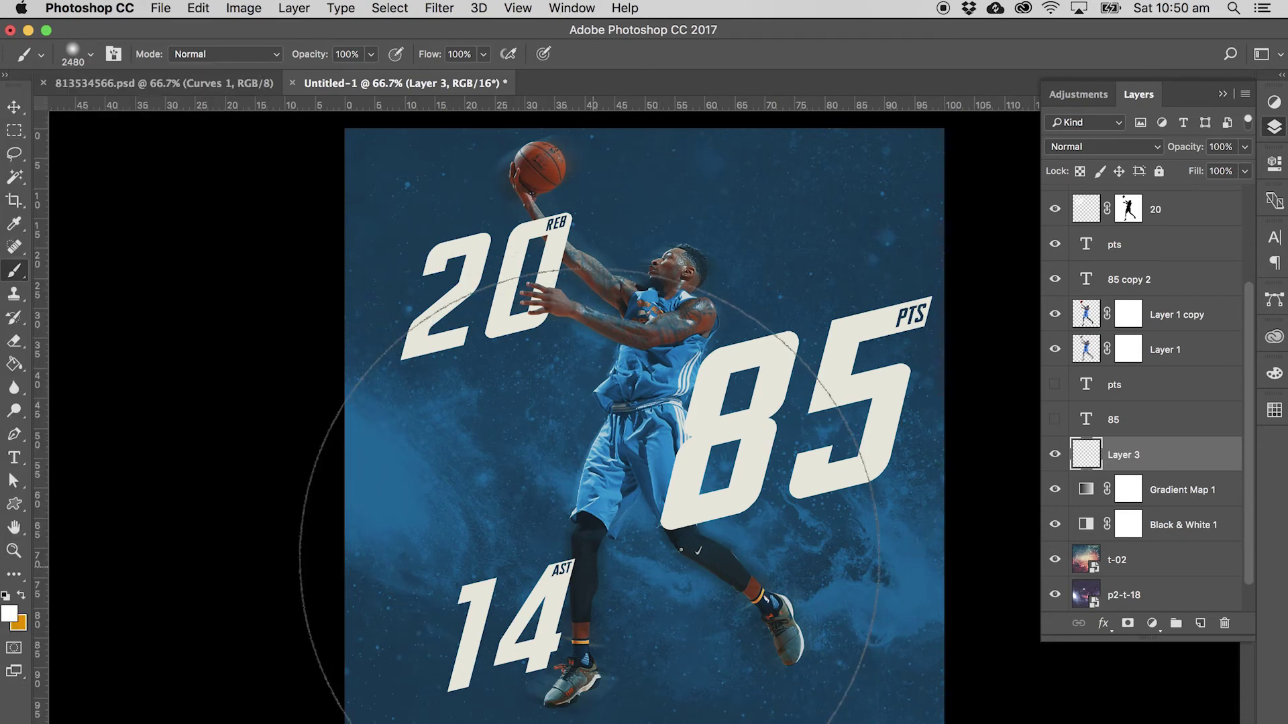
Paint one large soft white glow behind the player's waist on the new layer.
{"action": "left_click", "coordinate": [639, 427]}
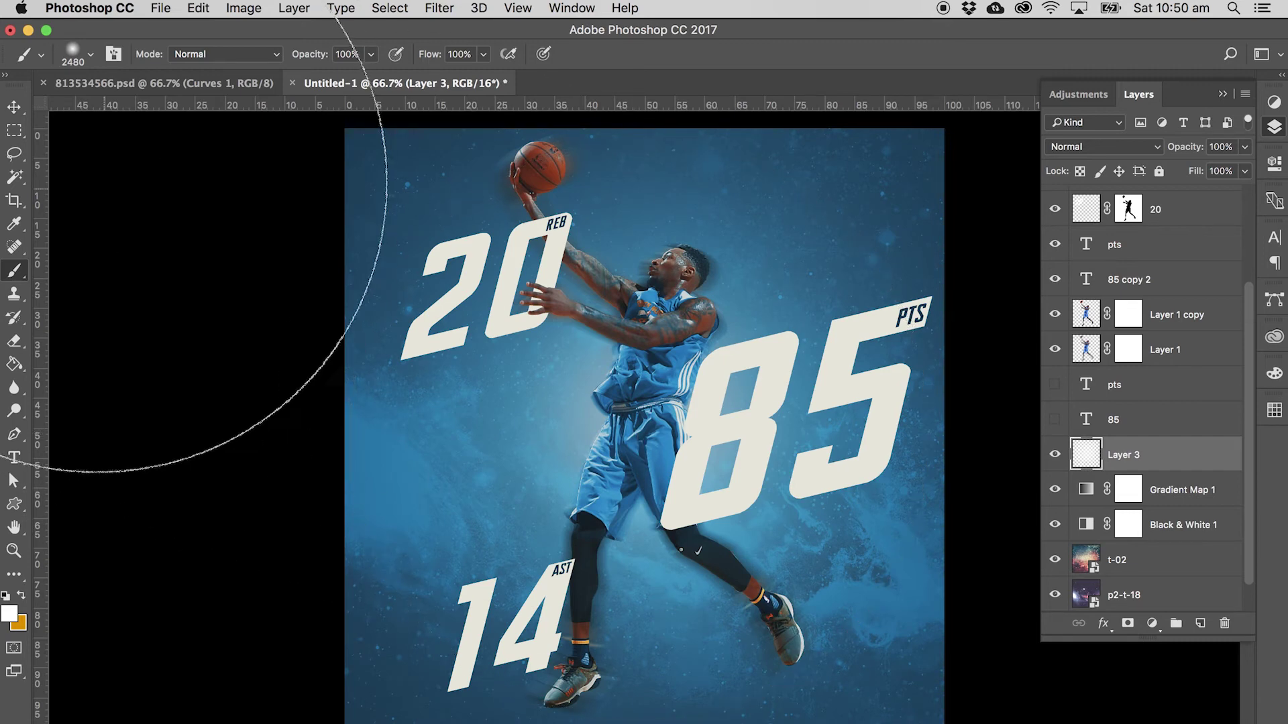
{"action": "left_click", "coordinate": [13, 134]}
{"action": "key", "text": "super+Tab"}
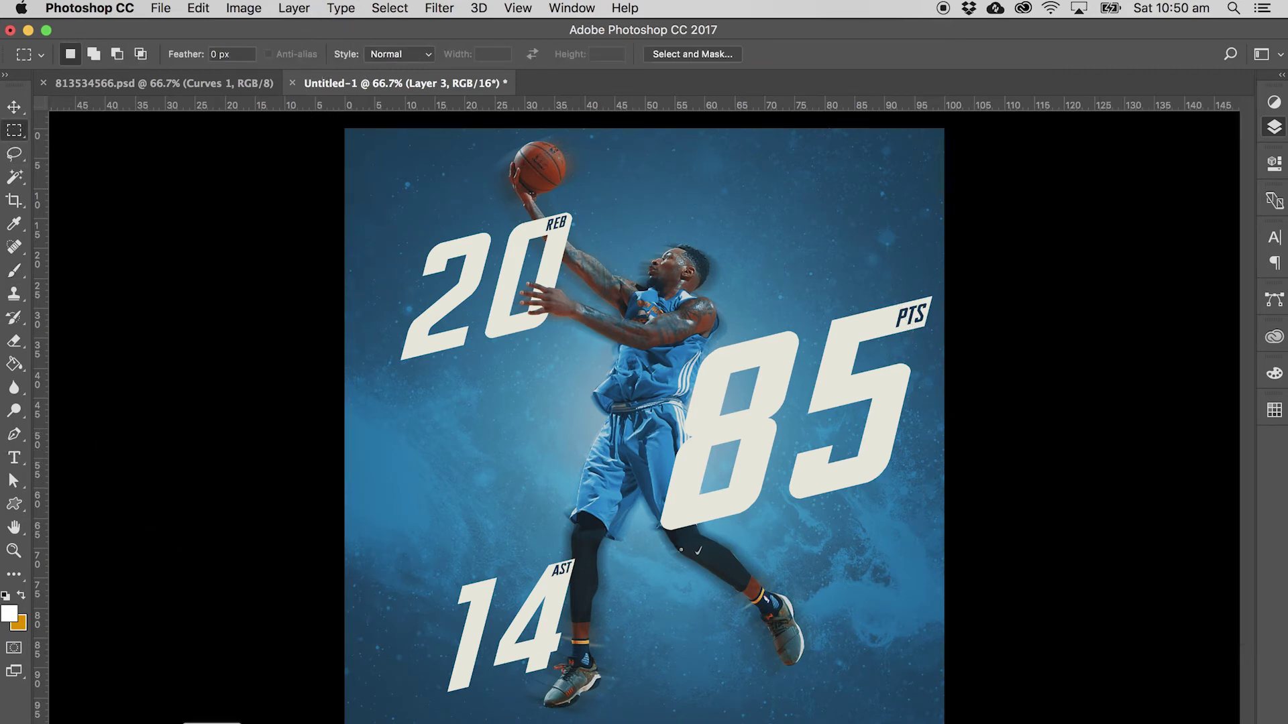
Switch to Finder, open the particles folder inside Particles, and place 443947.jpg into the poster document above Layer 3.
{"action": "scroll", "coordinate": [463, 271], "scroll_direction": "left", "scroll_amount": 5}
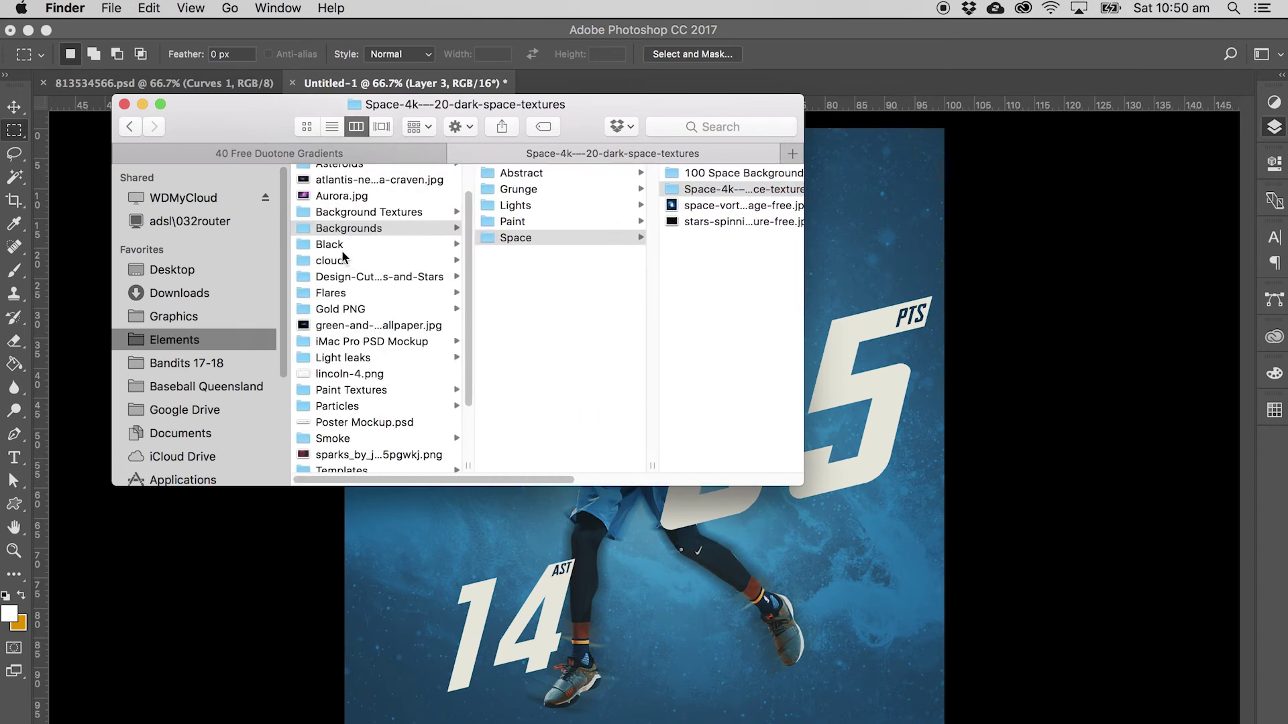
{"action": "left_click", "coordinate": [344, 406]}
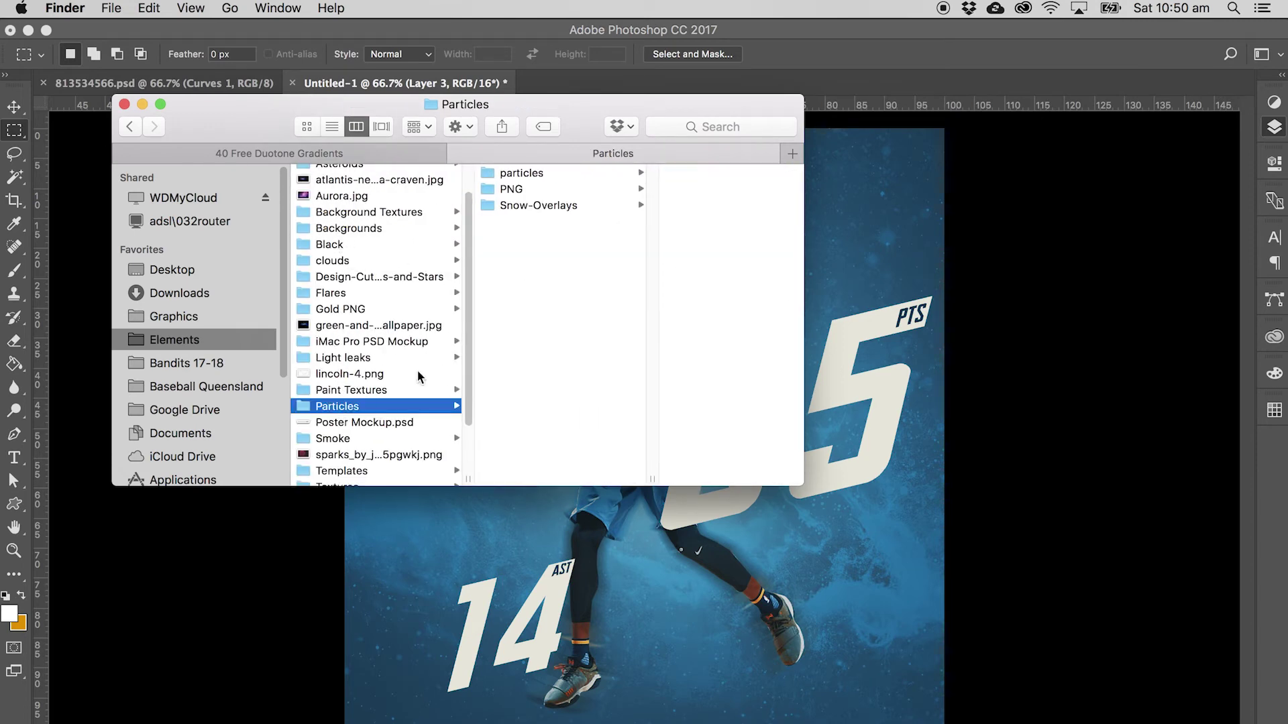
{"action": "left_click", "coordinate": [544, 173]}
{"action": "left_click", "coordinate": [671, 221]}
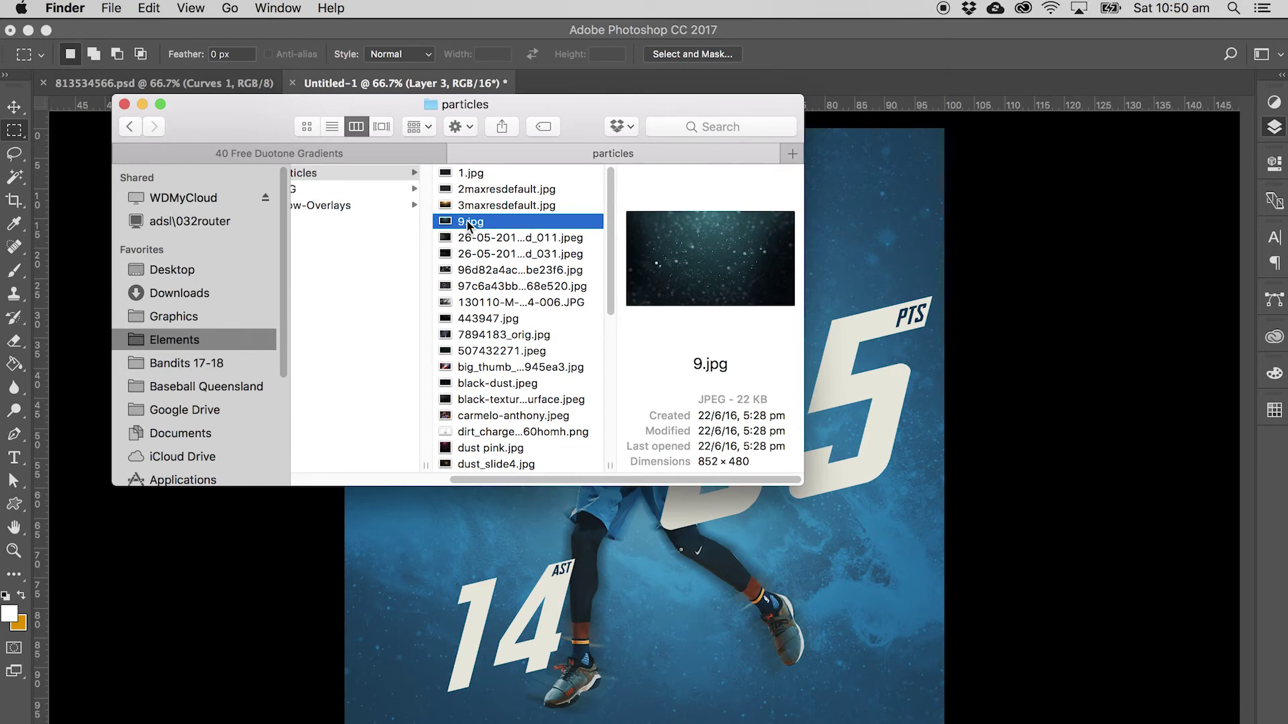
{"action": "left_click", "coordinate": [478, 288]}
{"action": "left_click", "coordinate": [479, 318]}
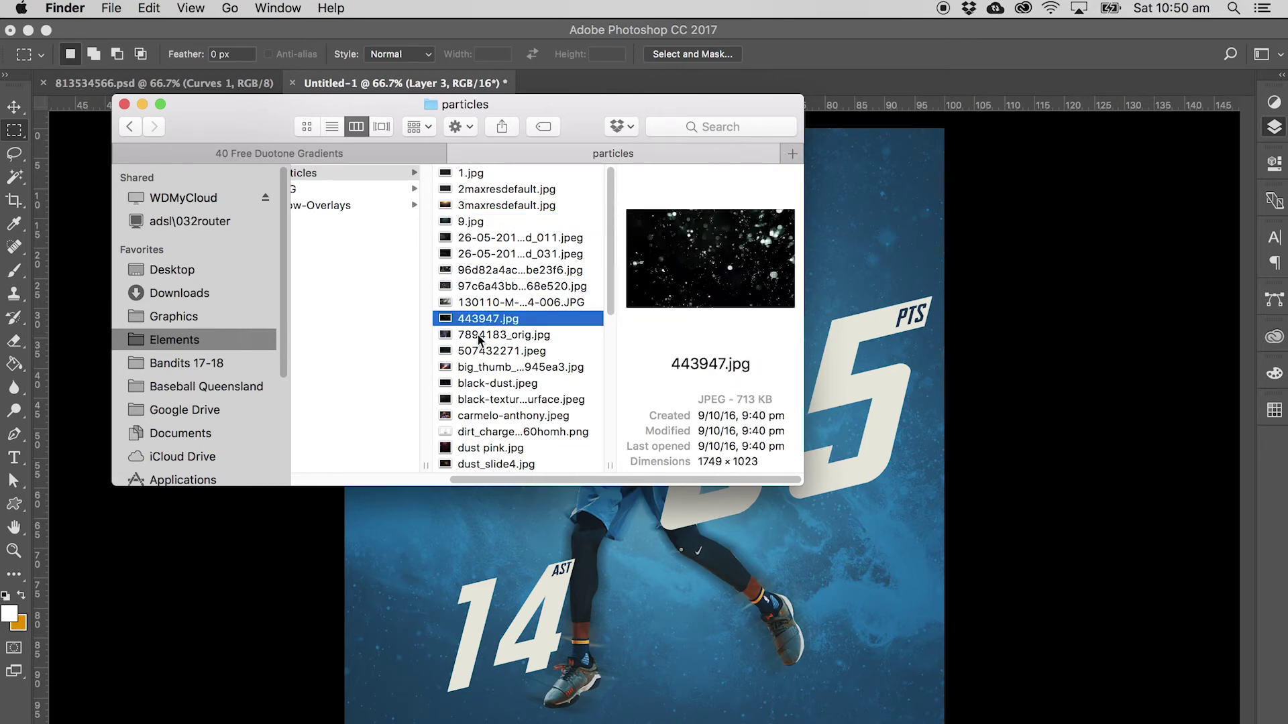
{"action": "left_click_drag", "start_coordinate": [478, 326], "coordinate": [732, 275]}
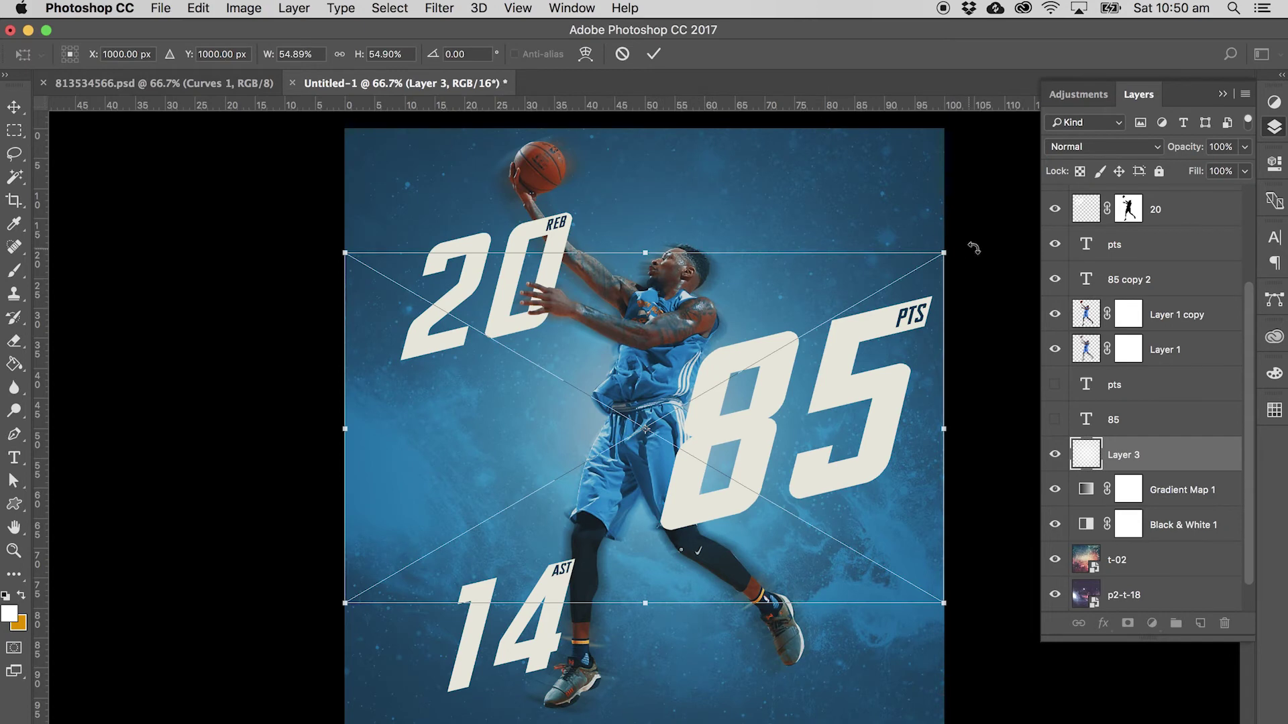
Enlarge the placed 443947 particle texture to about 96.6% so it covers the whole canvas.
{"action": "left_click_drag", "start_coordinate": [966, 233], "coordinate": [1175, 119]}
{"action": "left_click_drag", "start_coordinate": [345, 602], "coordinate": [198, 714]}
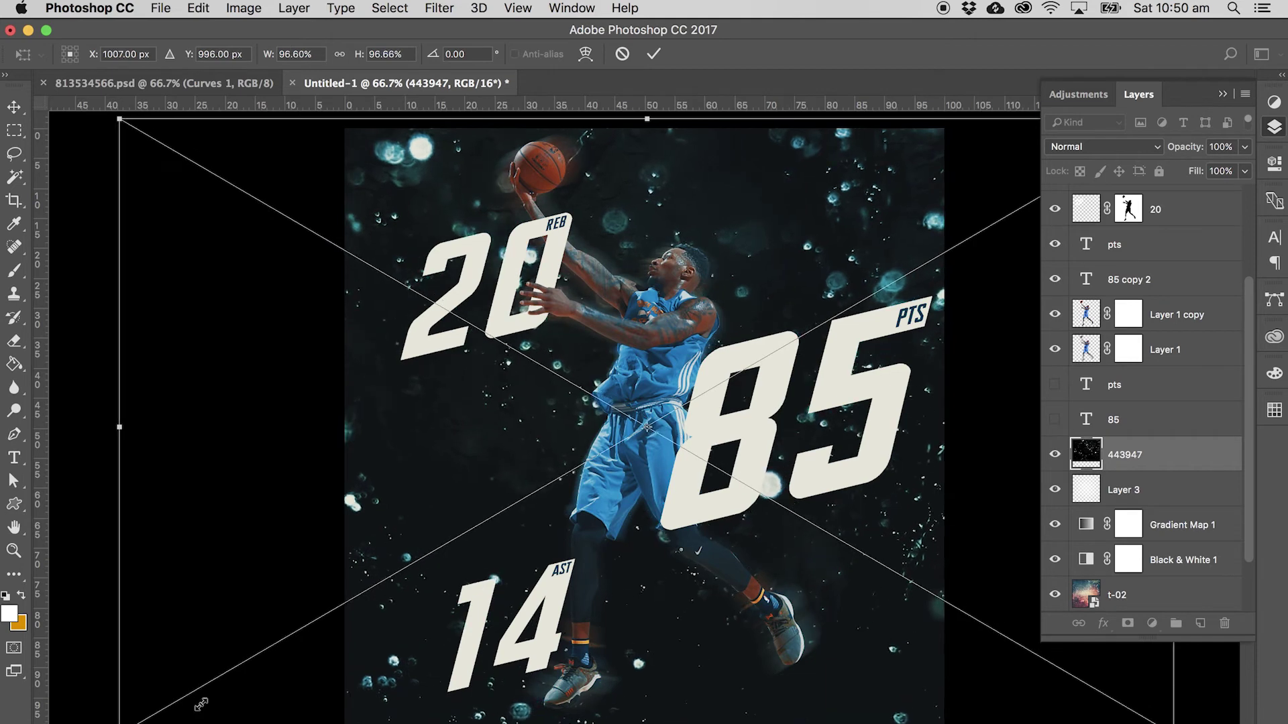
{"action": "key", "text": "Return"}
Apply a Radial Blur to the 443947 layer with amount 10, the Spin method and Best quality.
{"action": "left_click", "coordinate": [443, 10]}
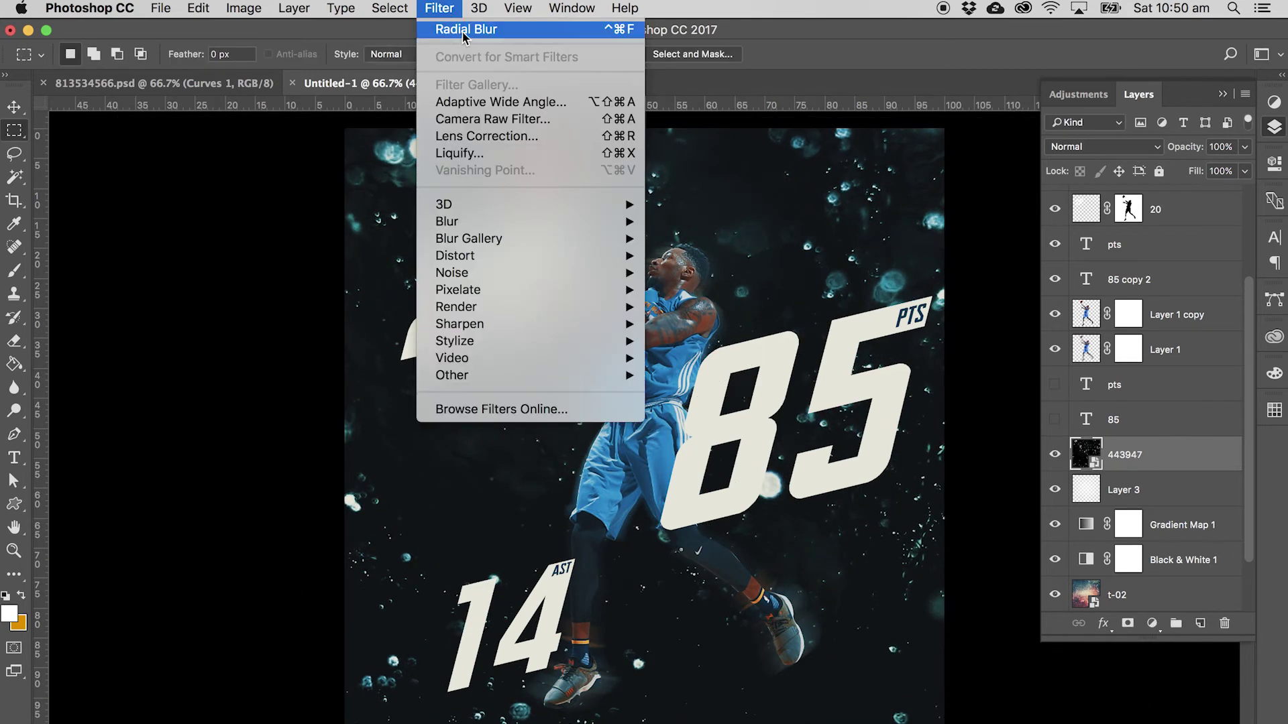
{"action": "mouse_move", "coordinate": [547, 223]}
{"action": "left_click", "coordinate": [704, 340]}
{"action": "left_click", "coordinate": [562, 320]}
{"action": "left_click", "coordinate": [560, 298]}
{"action": "left_click", "coordinate": [557, 401]}
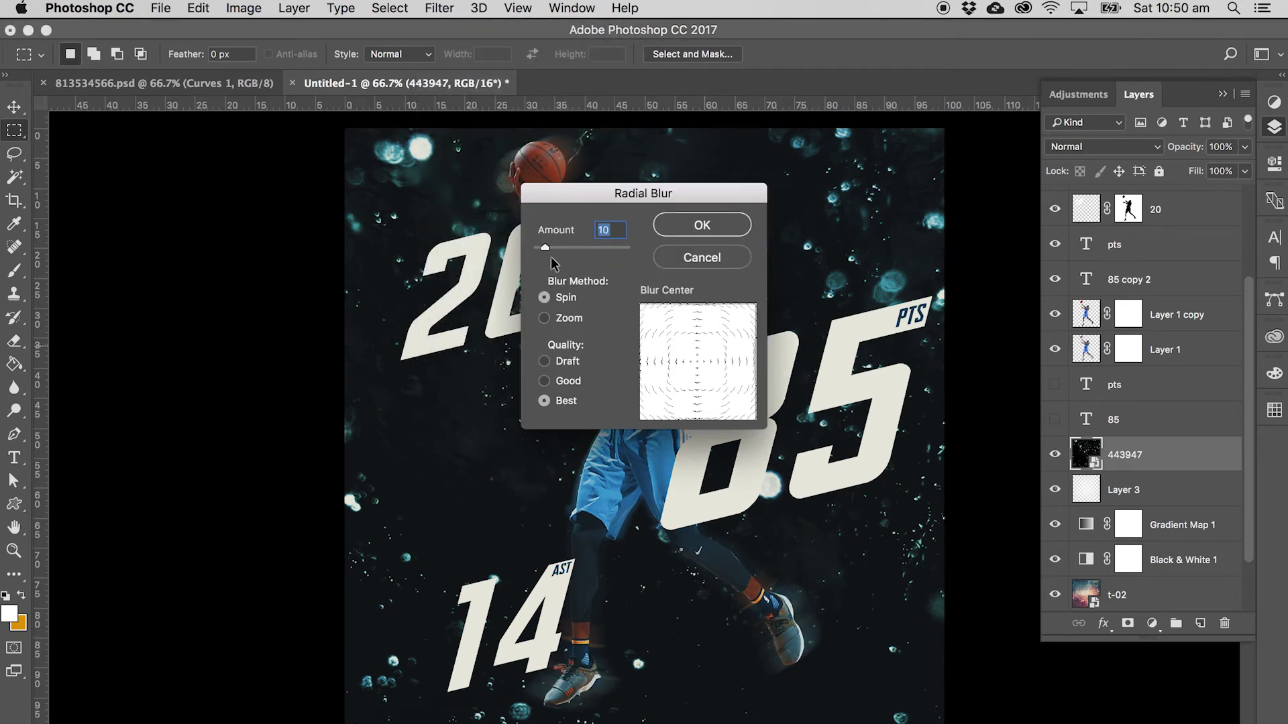
{"action": "left_click", "coordinate": [723, 225]}
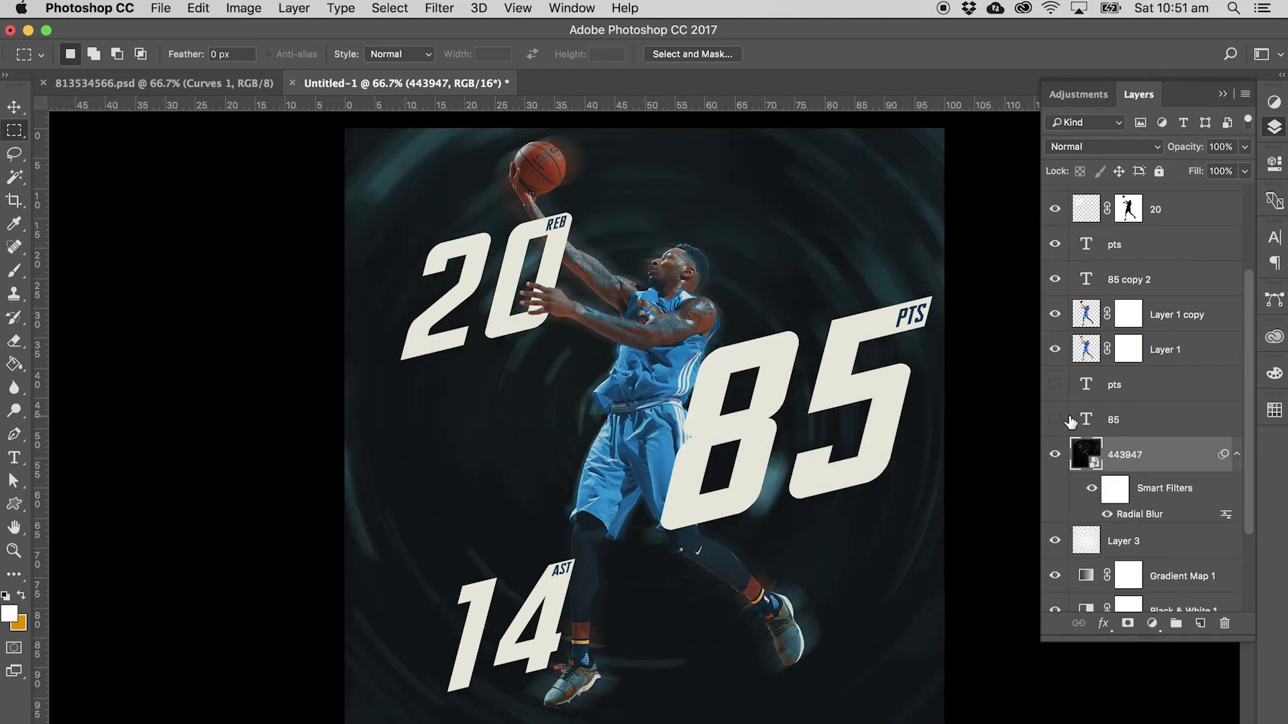
Set the blend mode of the blurred 443947 particle layer to Screen.
{"action": "left_click", "coordinate": [1099, 146]}
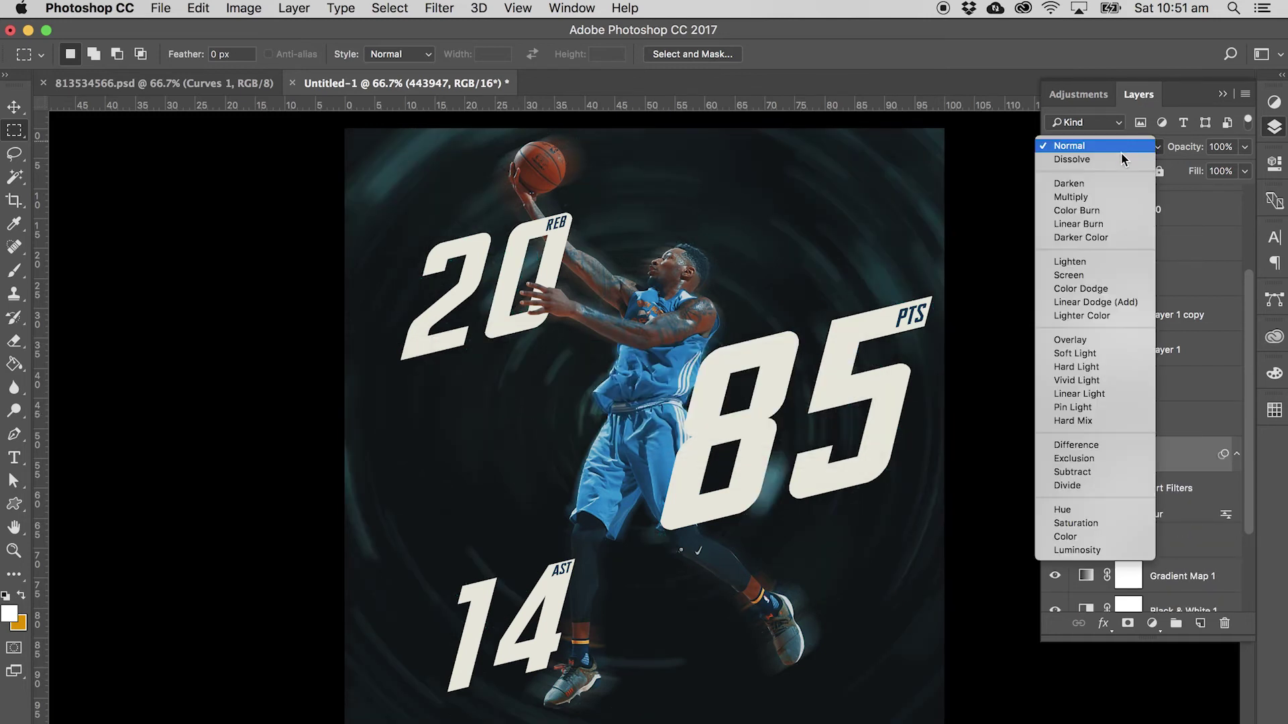
{"action": "left_click", "coordinate": [1079, 263]}
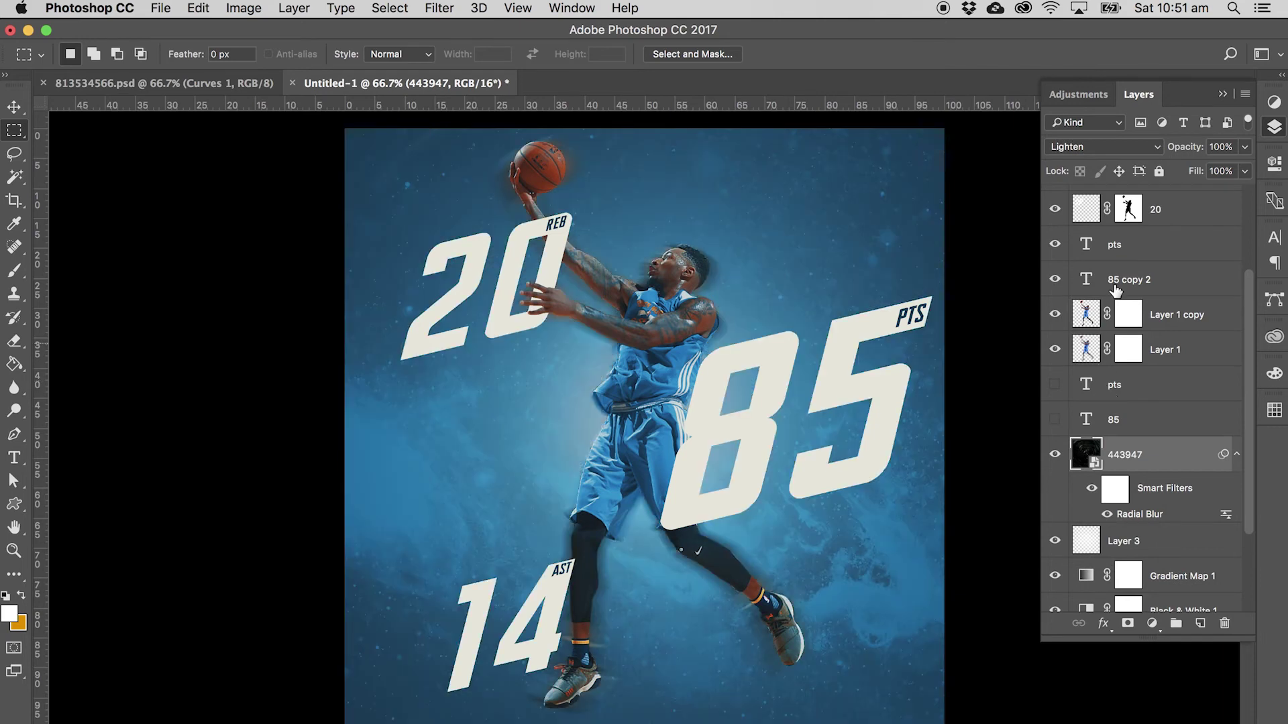
{"action": "left_click", "coordinate": [1123, 147]}
{"action": "left_click", "coordinate": [1109, 156]}
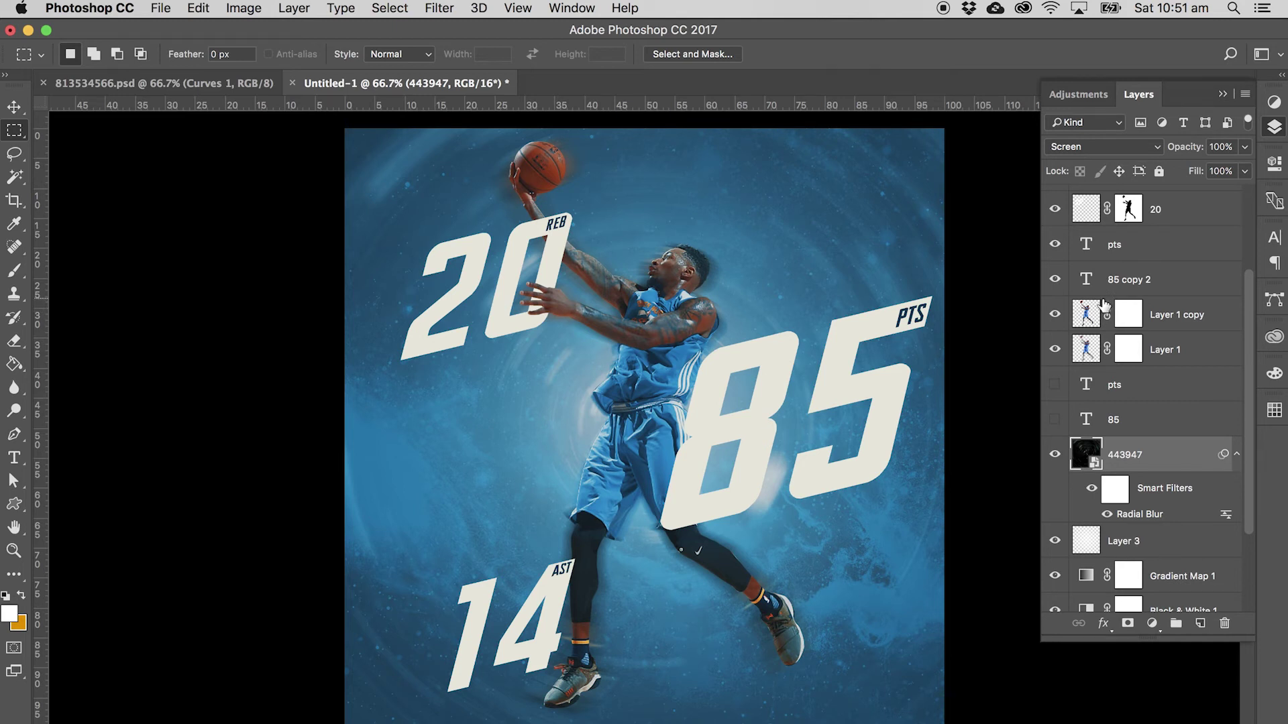
Add a Drop Shadow to the 85 copy 2 text layer with Normal blend mode and a 128° angle.
{"action": "left_click", "coordinate": [1180, 286]}
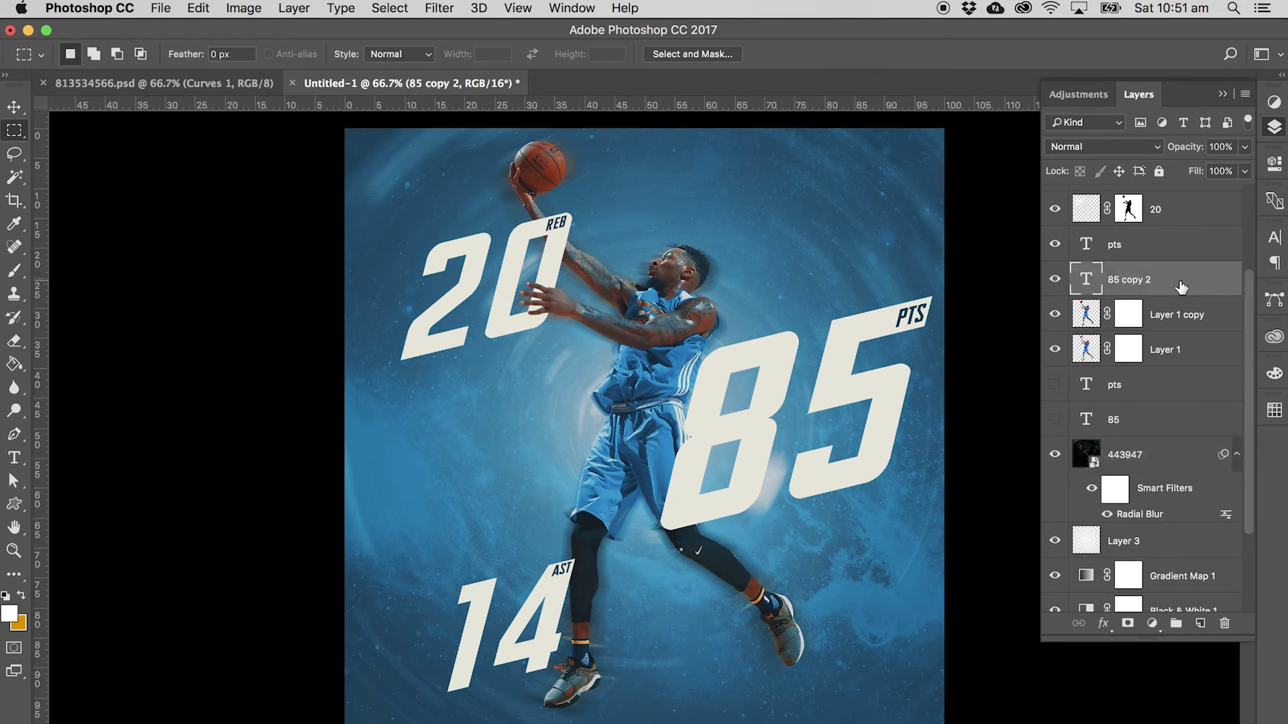
{"action": "left_click", "coordinate": [1055, 279]}
{"action": "left_click", "coordinate": [1054, 279]}
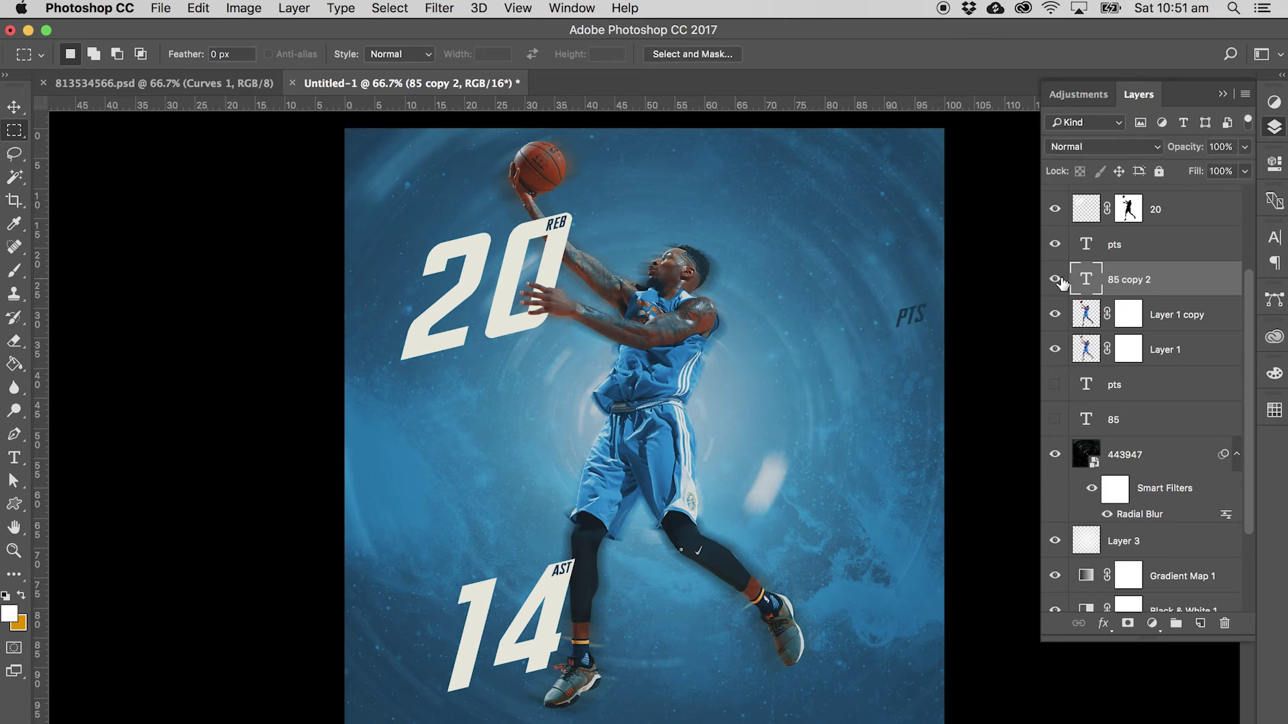
{"action": "double_click", "coordinate": [1198, 288]}
{"action": "left_click", "coordinate": [354, 520]}
{"action": "left_click_drag", "start_coordinate": [727, 169], "coordinate": [1216, 235]}
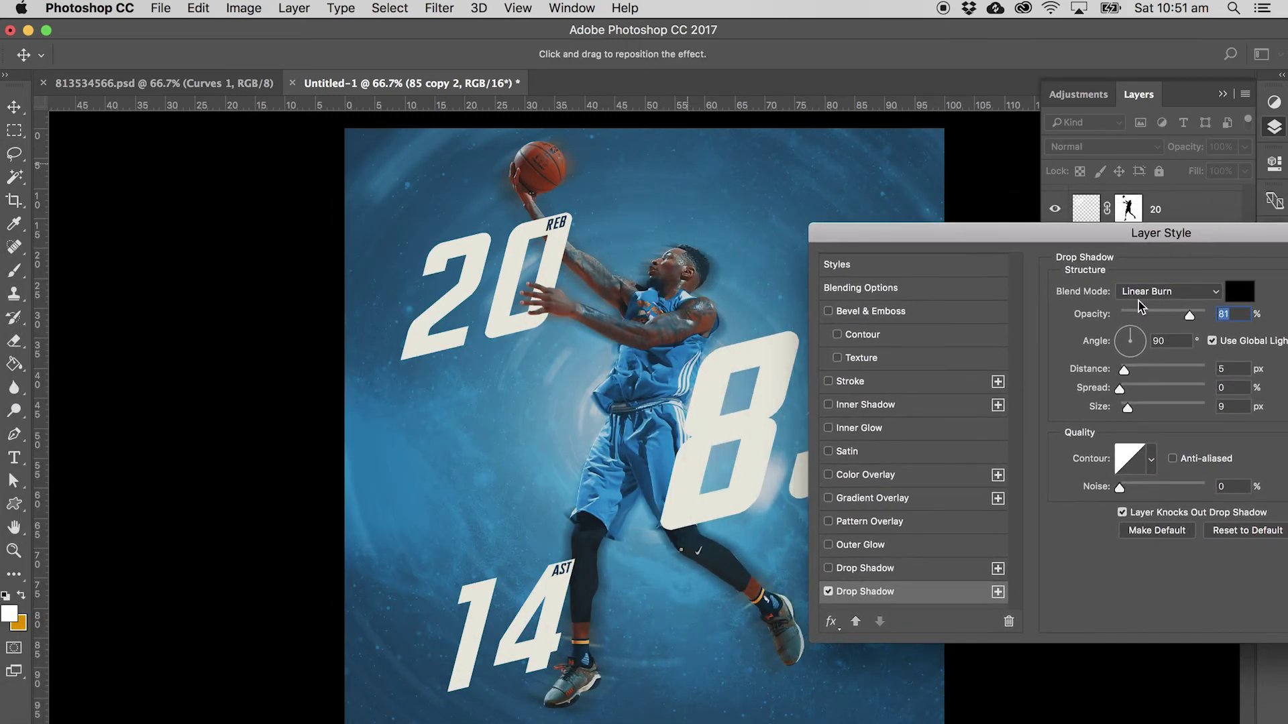
{"action": "left_click", "coordinate": [1175, 293]}
{"action": "left_click", "coordinate": [1161, 214]}
{"action": "left_click_drag", "start_coordinate": [1135, 339], "coordinate": [1118, 329]}
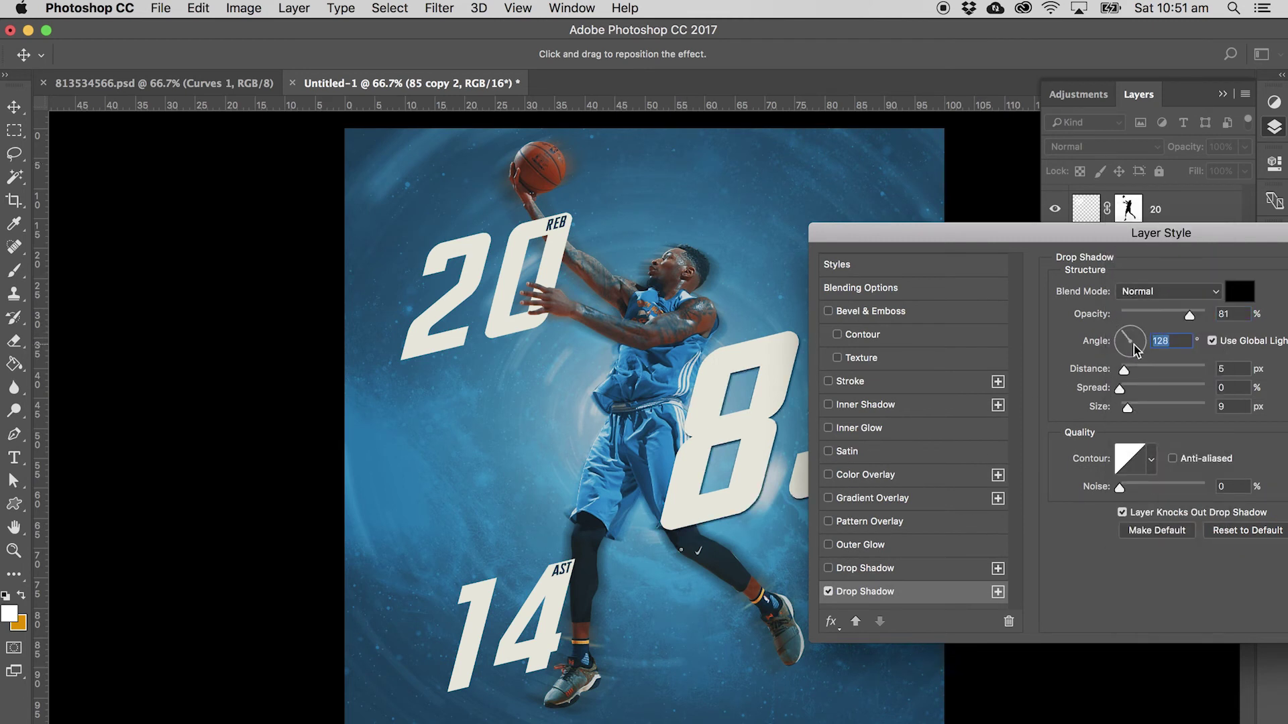
Add a Gradient Overlay to the 85 text from the SG Duotone 10 preset, with green at about 38% and white at 95%.
{"action": "left_click", "coordinate": [869, 500]}
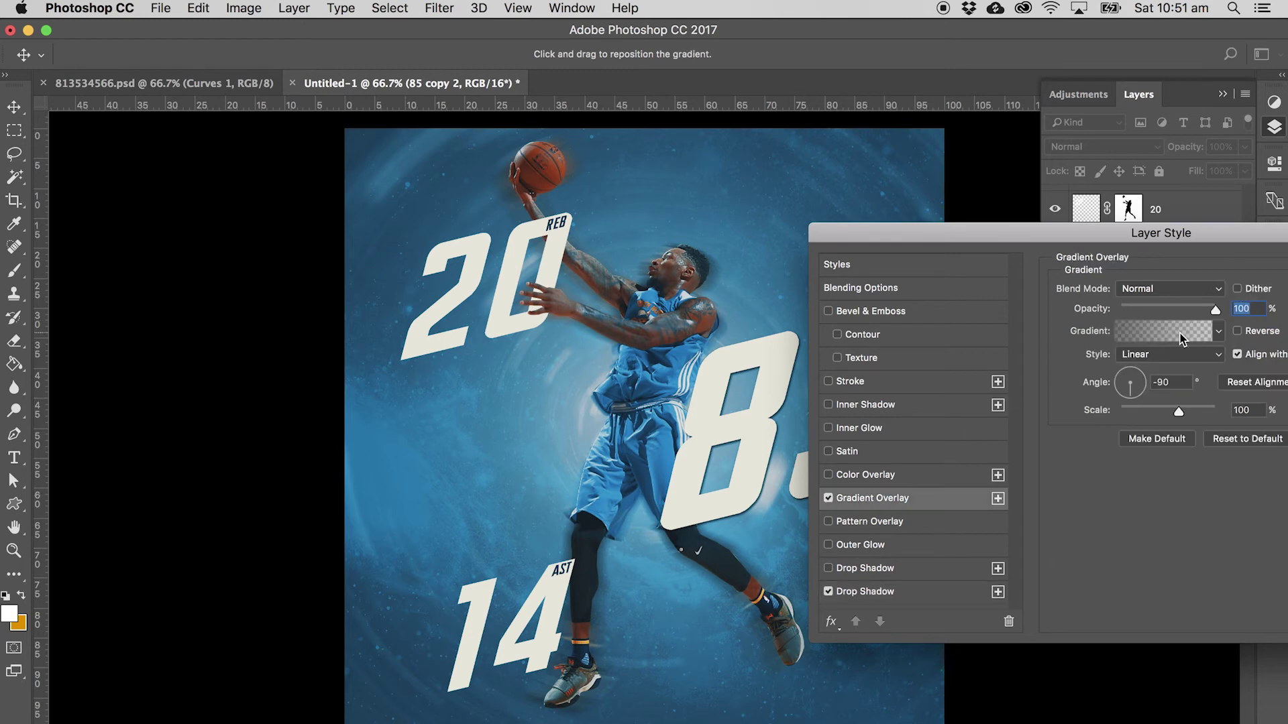
{"action": "left_click", "coordinate": [1165, 332]}
{"action": "left_click", "coordinate": [254, 267]}
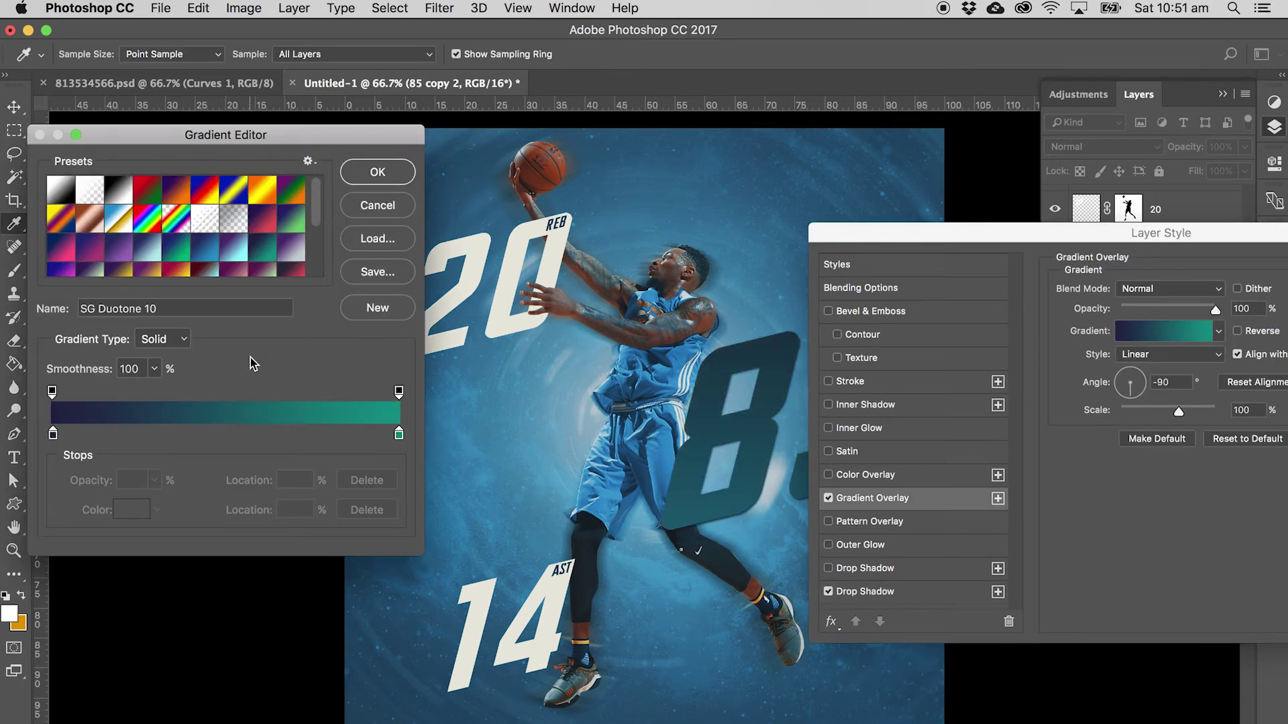
{"action": "left_click_drag", "start_coordinate": [399, 434], "coordinate": [9, 373]}
{"action": "left_click", "coordinate": [385, 435]}
{"action": "left_click", "coordinate": [133, 513]}
{"action": "left_click", "coordinate": [421, 367]}
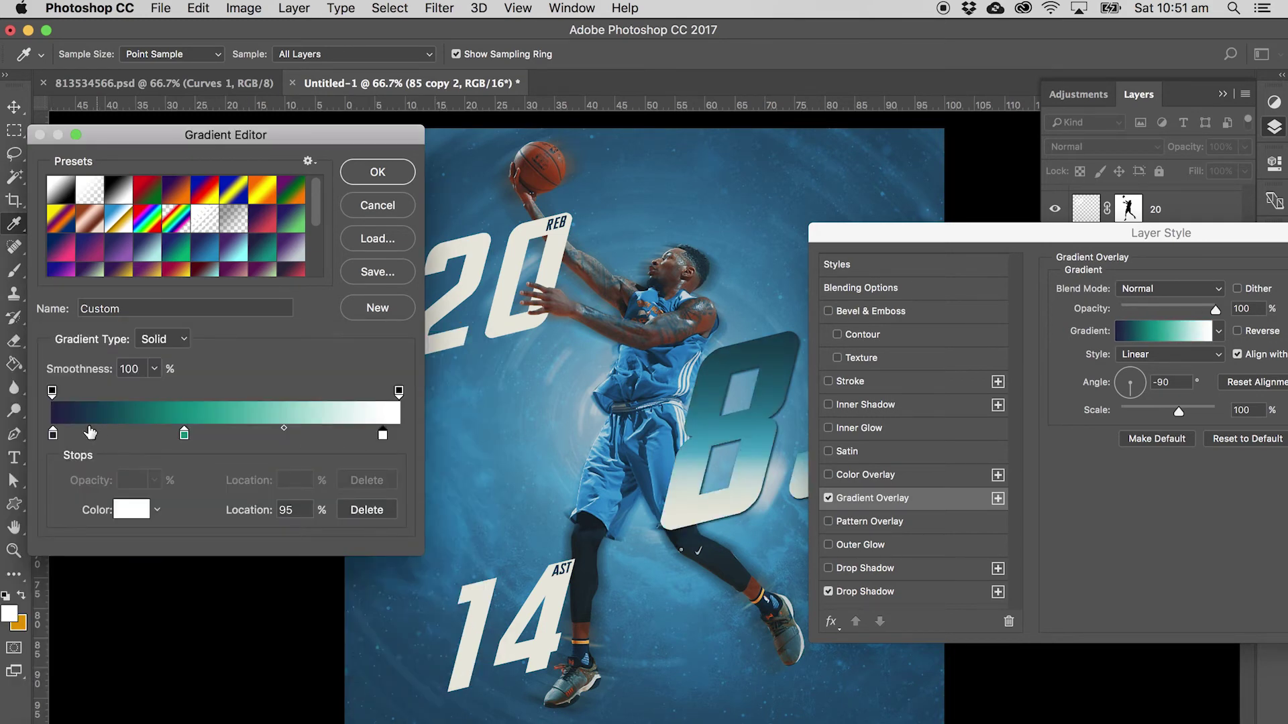
Move the gradient's dark navy stop to about 8% and add a white stop at 0%.
{"action": "left_click_drag", "start_coordinate": [53, 435], "coordinate": [80, 435]}
{"action": "left_click", "coordinate": [131, 510]}
{"action": "left_click_drag", "start_coordinate": [124, 477], "coordinate": [20, 379]}
{"action": "left_click", "coordinate": [390, 376]}
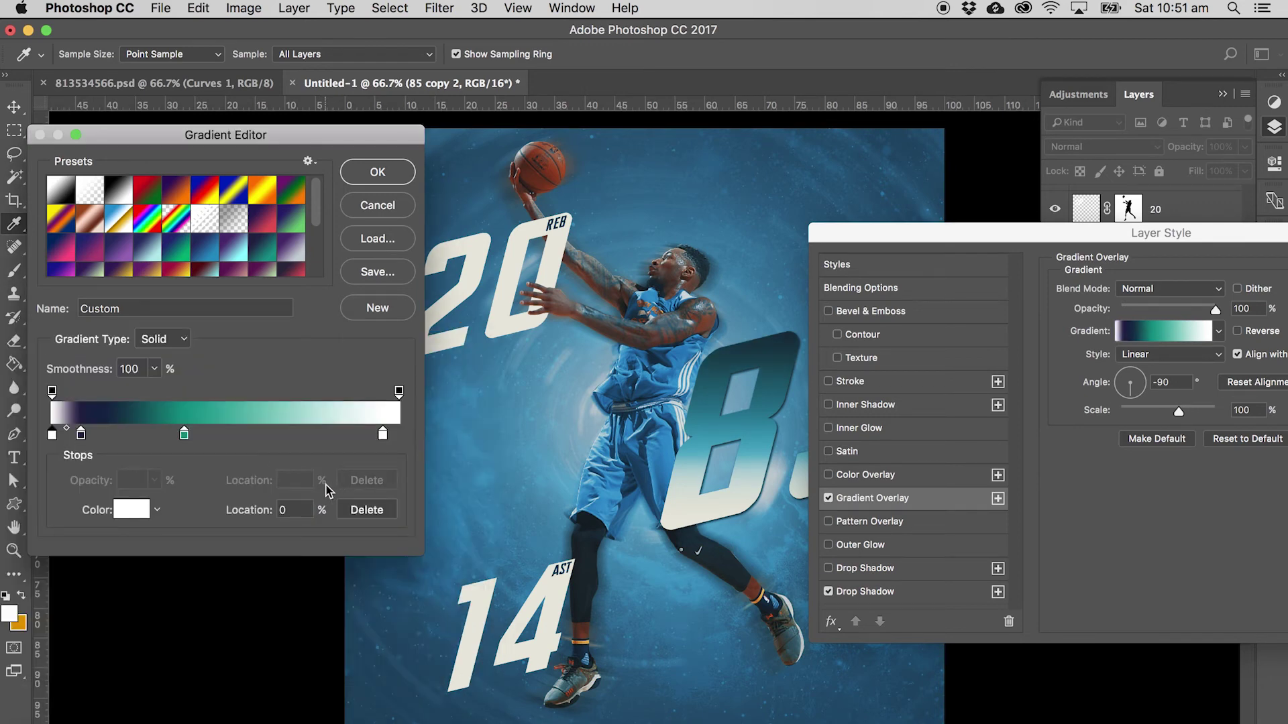
Reposition the gradient stops to put the first white at 18%, dark navy at 38% and green at 71%.
{"action": "left_click_drag", "start_coordinate": [80, 434], "coordinate": [262, 437]}
{"action": "left_click_drag", "start_coordinate": [109, 435], "coordinate": [152, 434]}
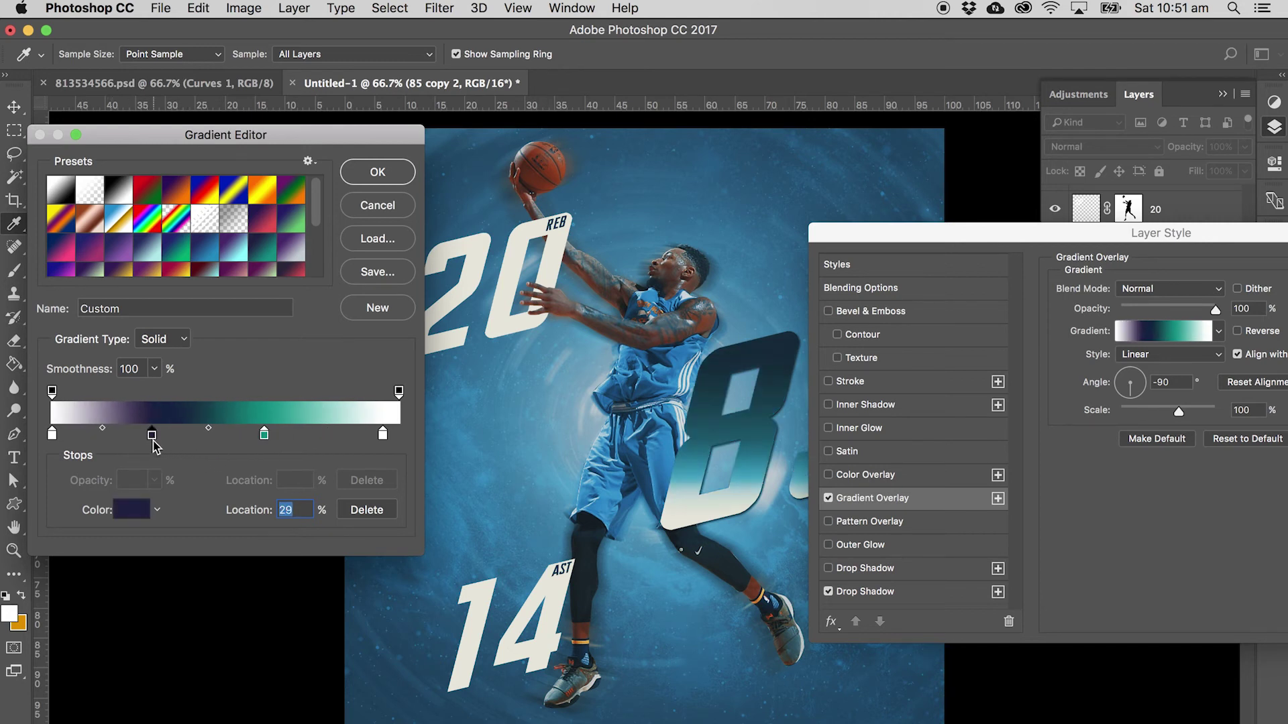
{"action": "left_click_drag", "start_coordinate": [50, 436], "coordinate": [128, 438]}
{"action": "left_click", "coordinate": [367, 510]}
{"action": "left_click_drag", "start_coordinate": [52, 434], "coordinate": [121, 439]}
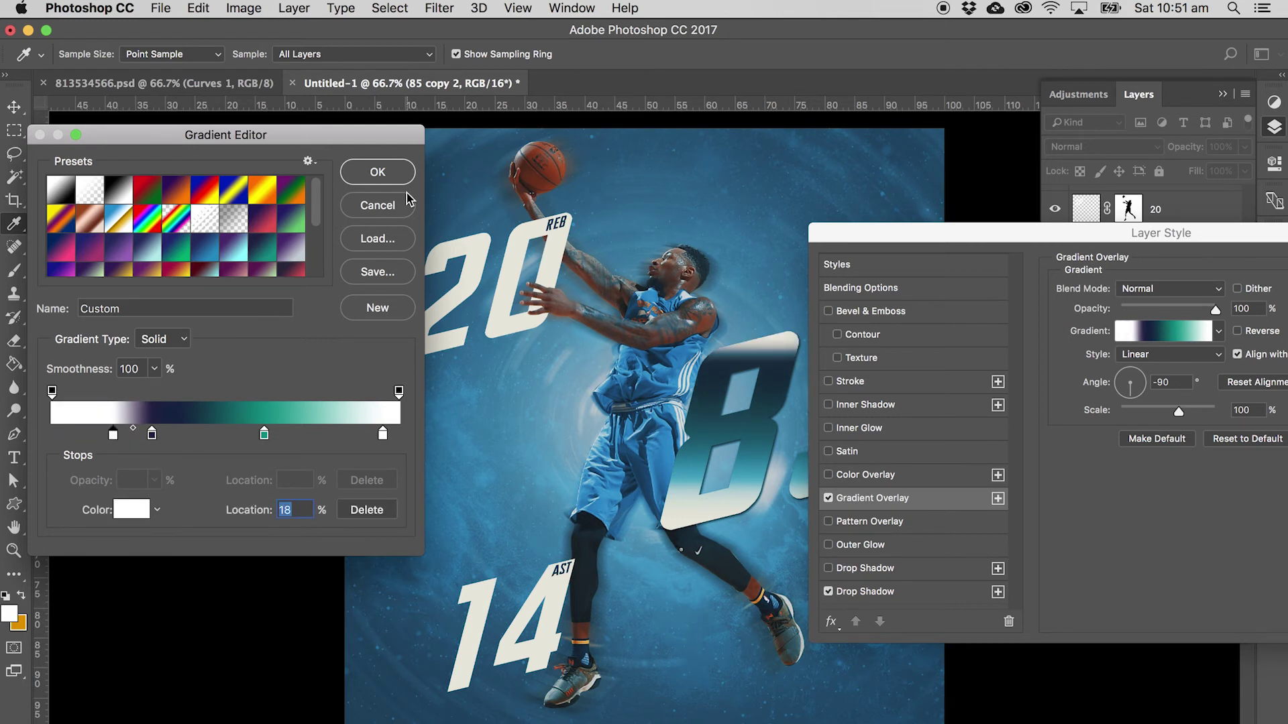
{"action": "left_click_drag", "start_coordinate": [153, 434], "coordinate": [184, 436]}
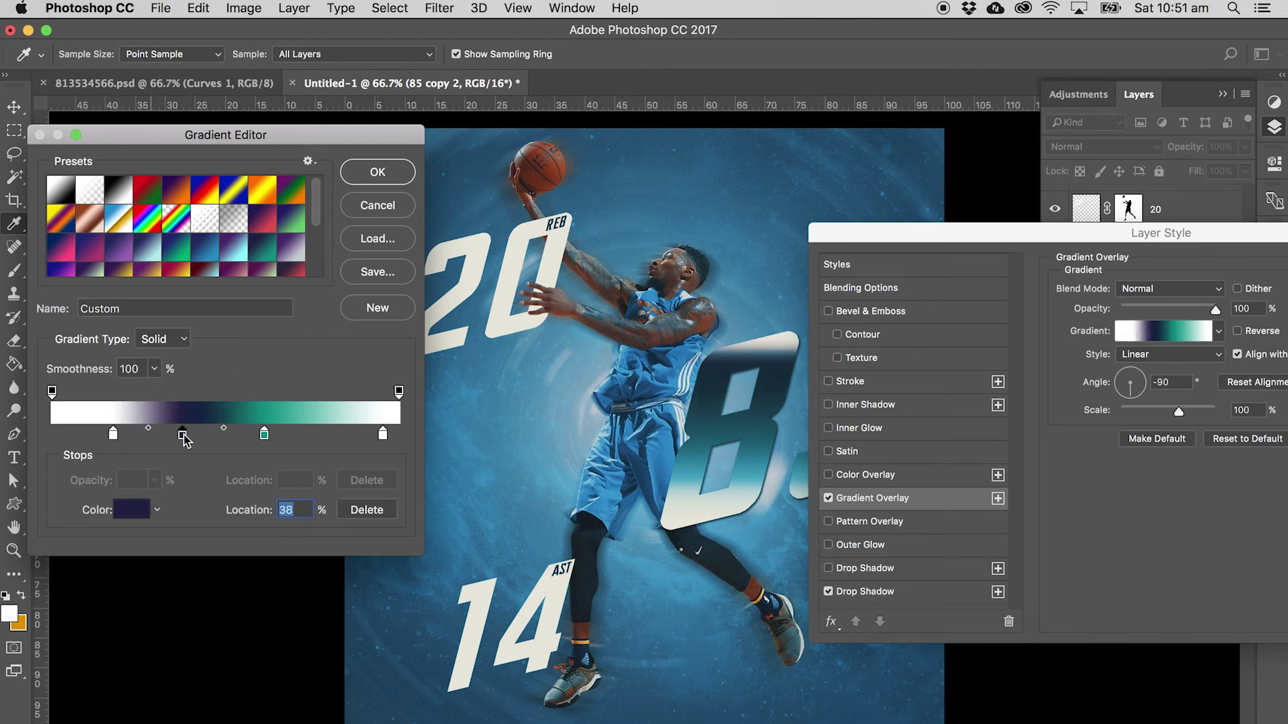
{"action": "left_click_drag", "start_coordinate": [265, 435], "coordinate": [299, 444]}
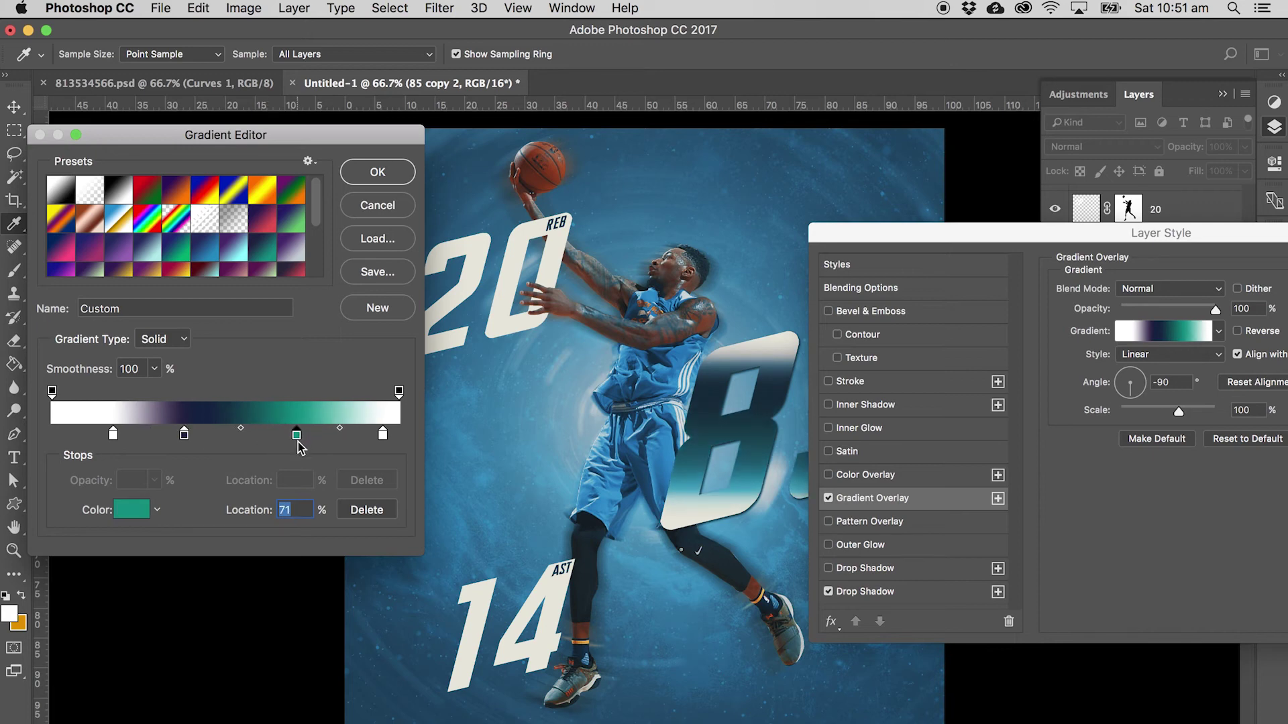
{"action": "left_click", "coordinate": [387, 177]}
Set the gradient overlay's angle to -79° and scale to 81%, and move its first white stop to 9%.
{"action": "left_click_drag", "start_coordinate": [1080, 240], "coordinate": [208, 217]}
{"action": "left_click_drag", "start_coordinate": [255, 375], "coordinate": [293, 393]}
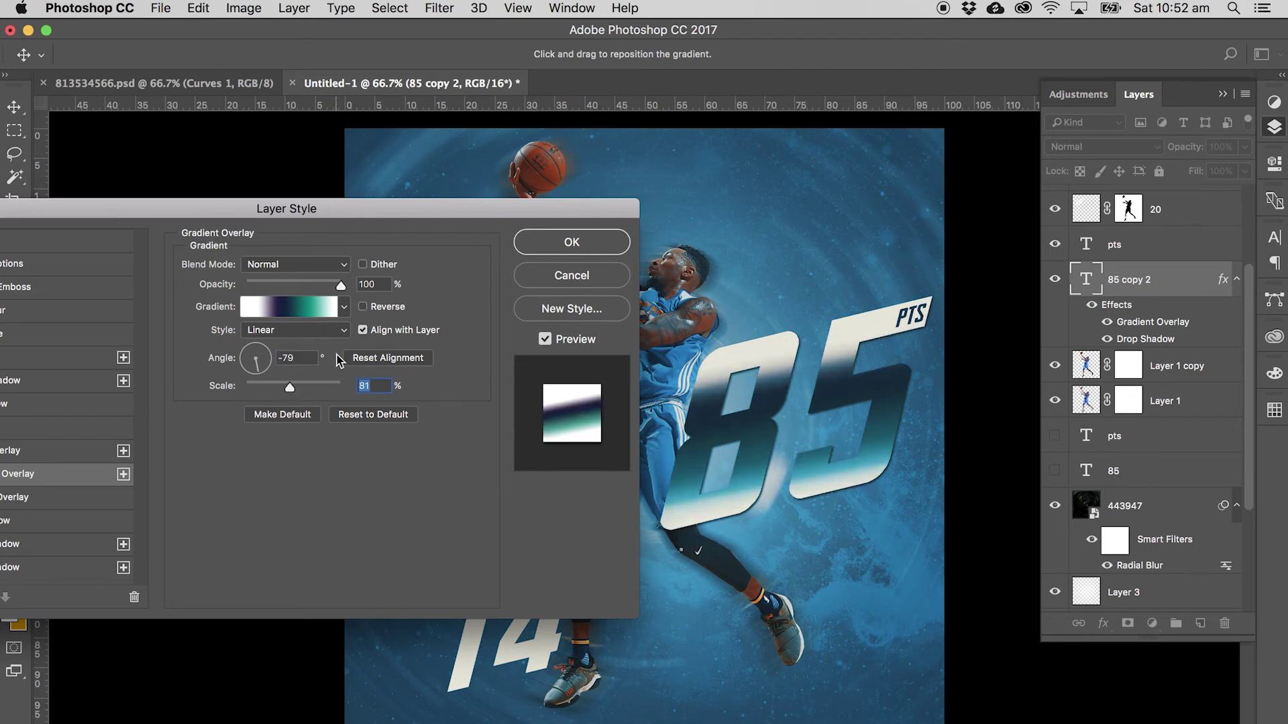
{"action": "left_click", "coordinate": [282, 308]}
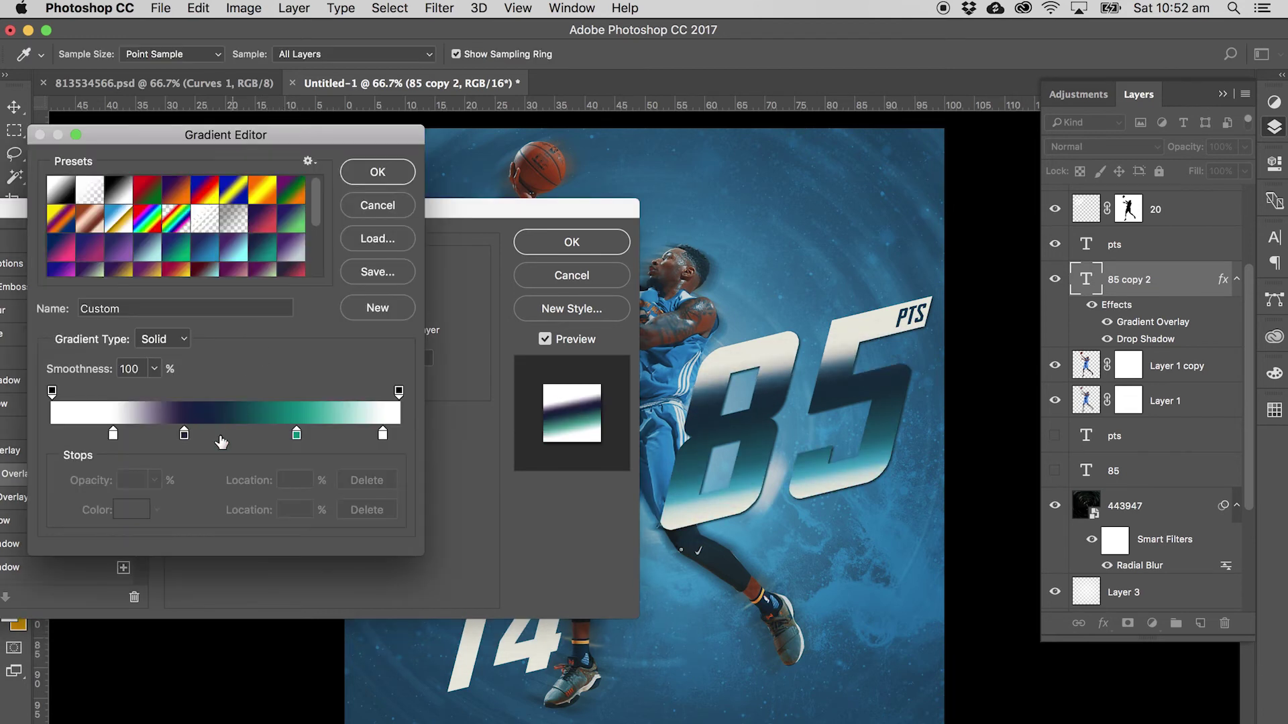
{"action": "left_click", "coordinate": [112, 435]}
{"action": "left_click_drag", "start_coordinate": [113, 434], "coordinate": [83, 436]}
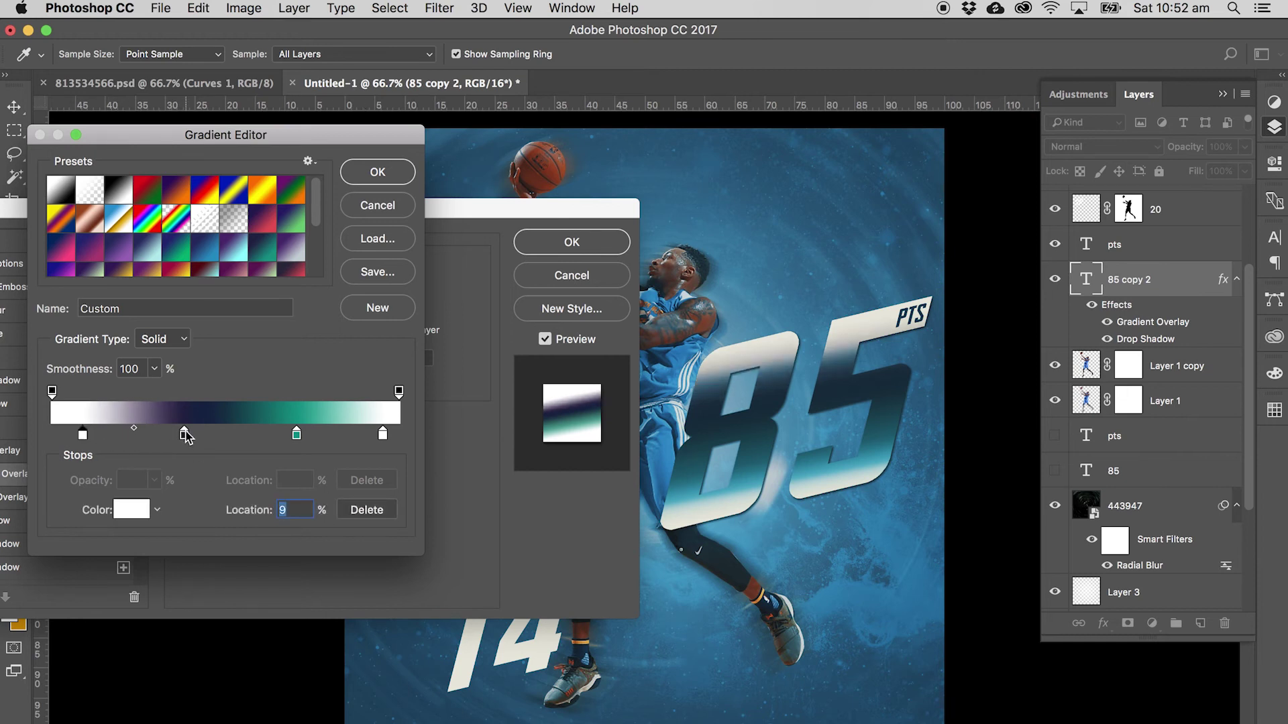
{"action": "left_click", "coordinate": [381, 176]}
{"action": "mouse_move", "coordinate": [326, 285]}
{"action": "left_mouse_down"}
{"action": "mouse_move", "coordinate": [304, 285]}
{"action": "mouse_move", "coordinate": [340, 285]}
{"action": "left_mouse_up"}
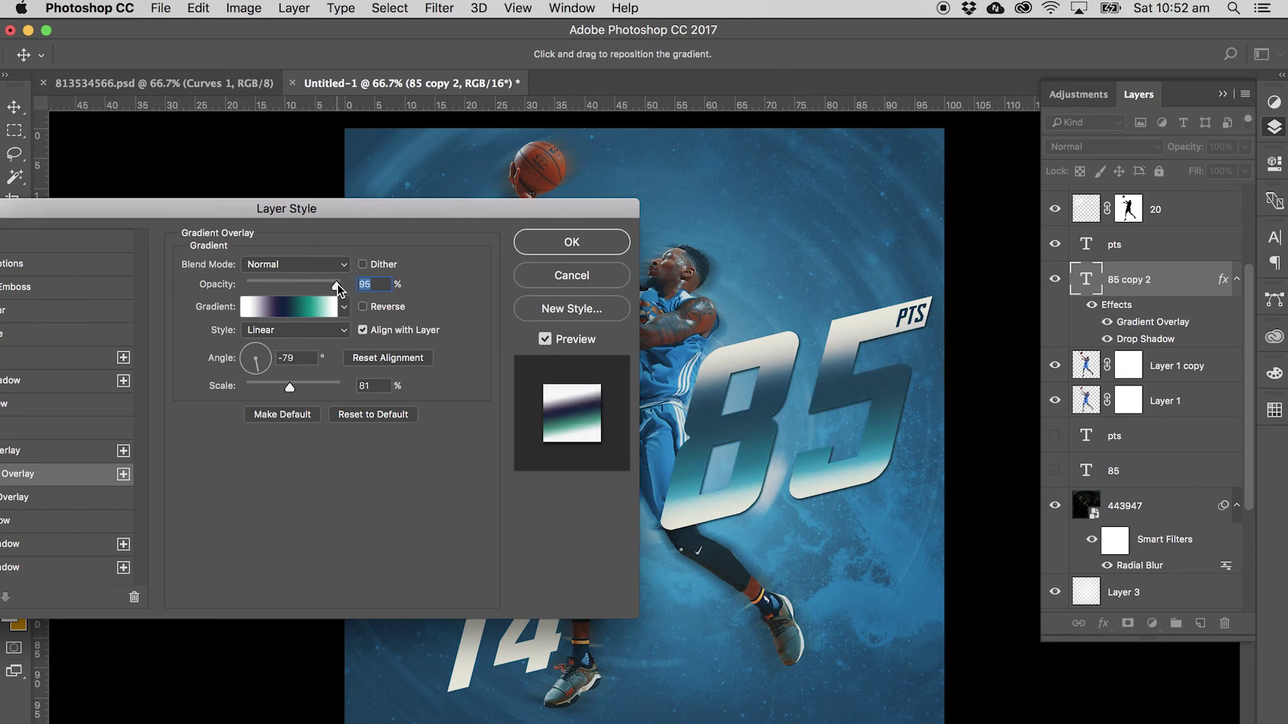
Add a white stop at 45% and a dark red stop at 50% to the overlay gradient.
{"action": "left_click", "coordinate": [290, 310]}
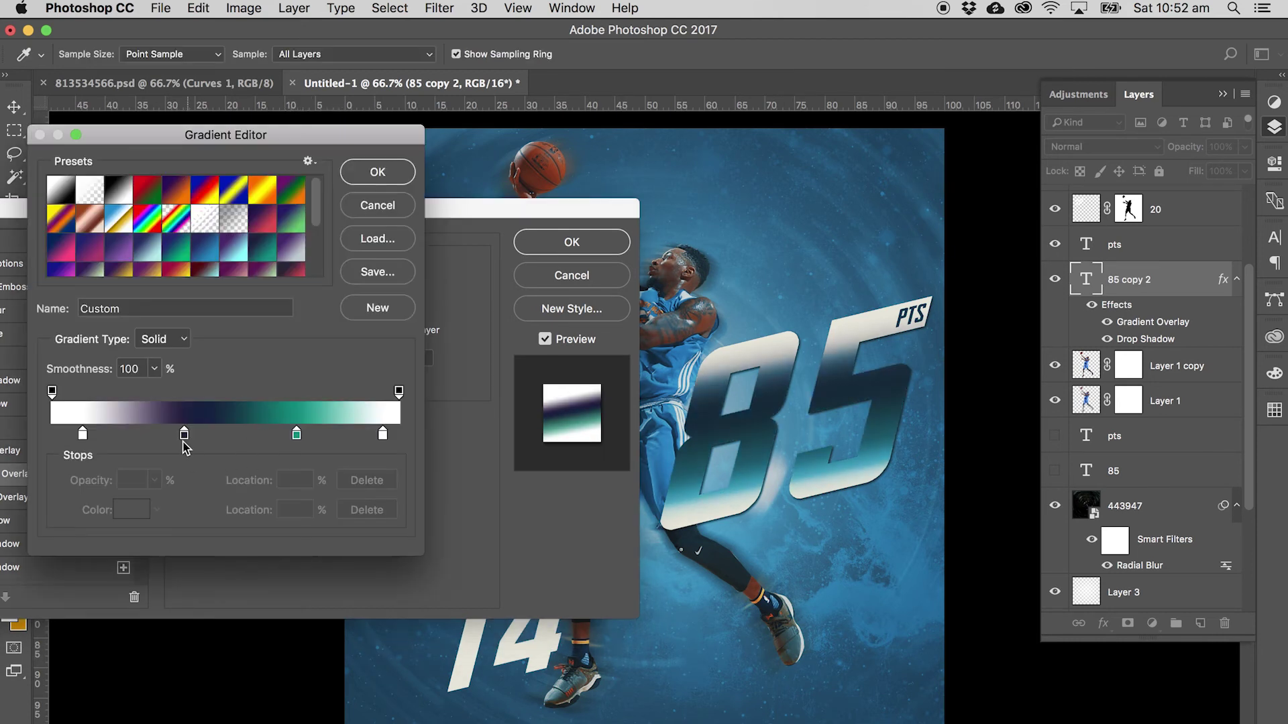
{"action": "left_click", "coordinate": [210, 437]}
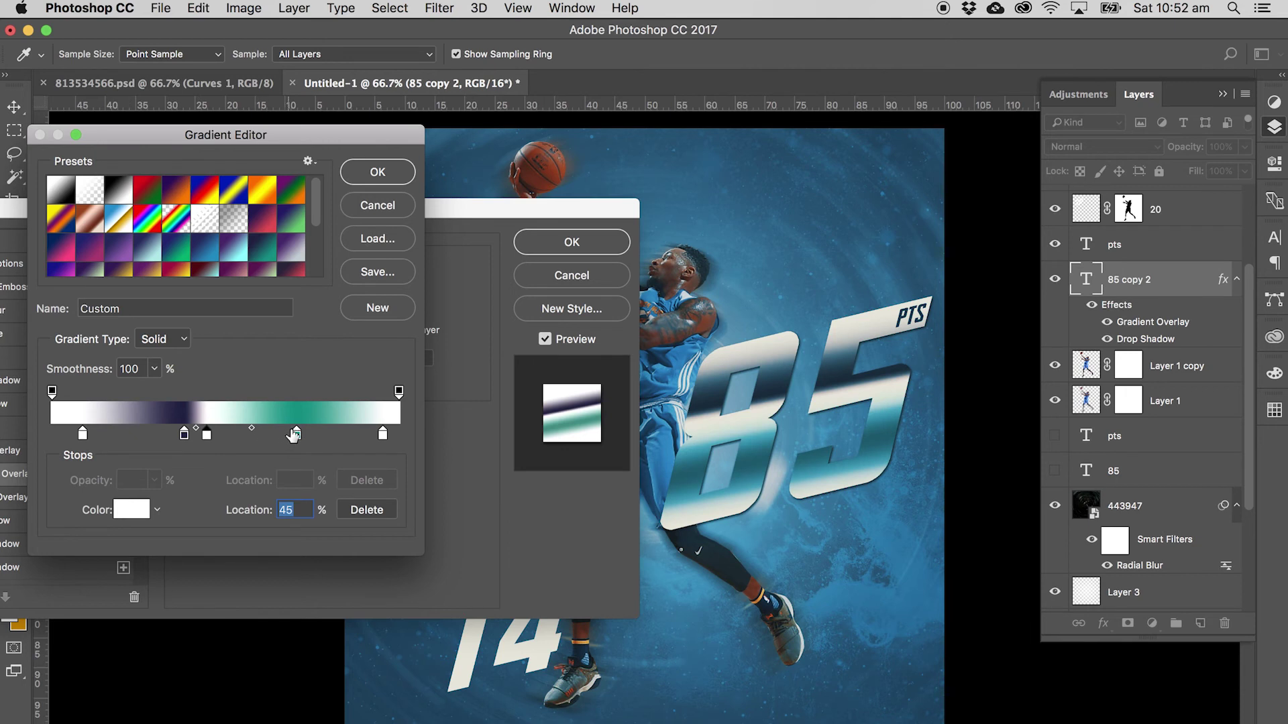
{"action": "left_click", "coordinate": [224, 436]}
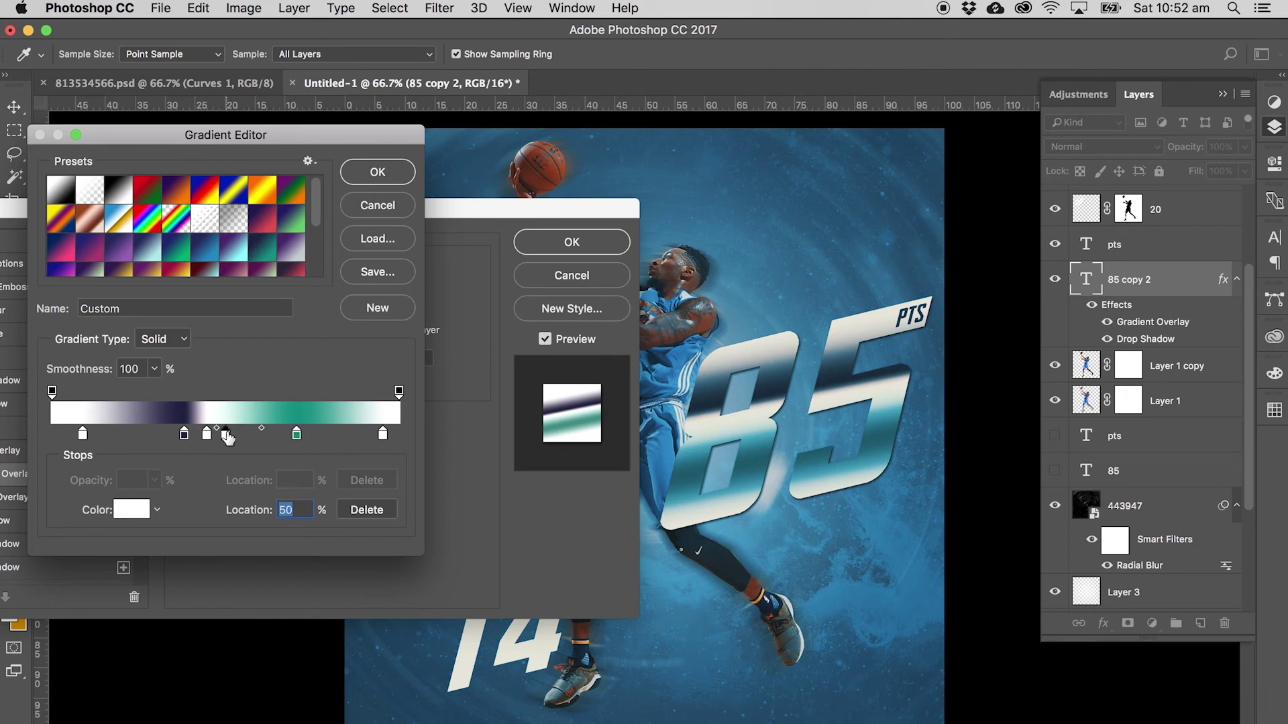
{"action": "left_click", "coordinate": [131, 511]}
{"action": "left_click", "coordinate": [191, 505]}
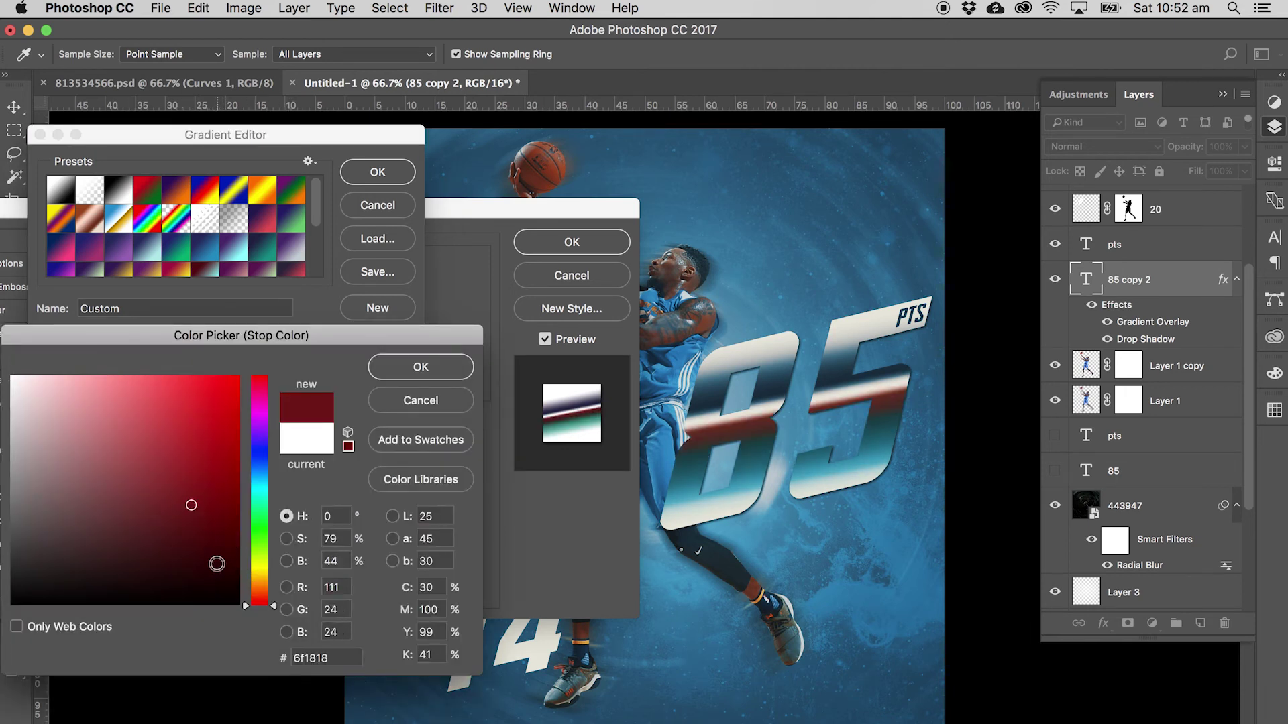
{"action": "left_click", "coordinate": [421, 367]}
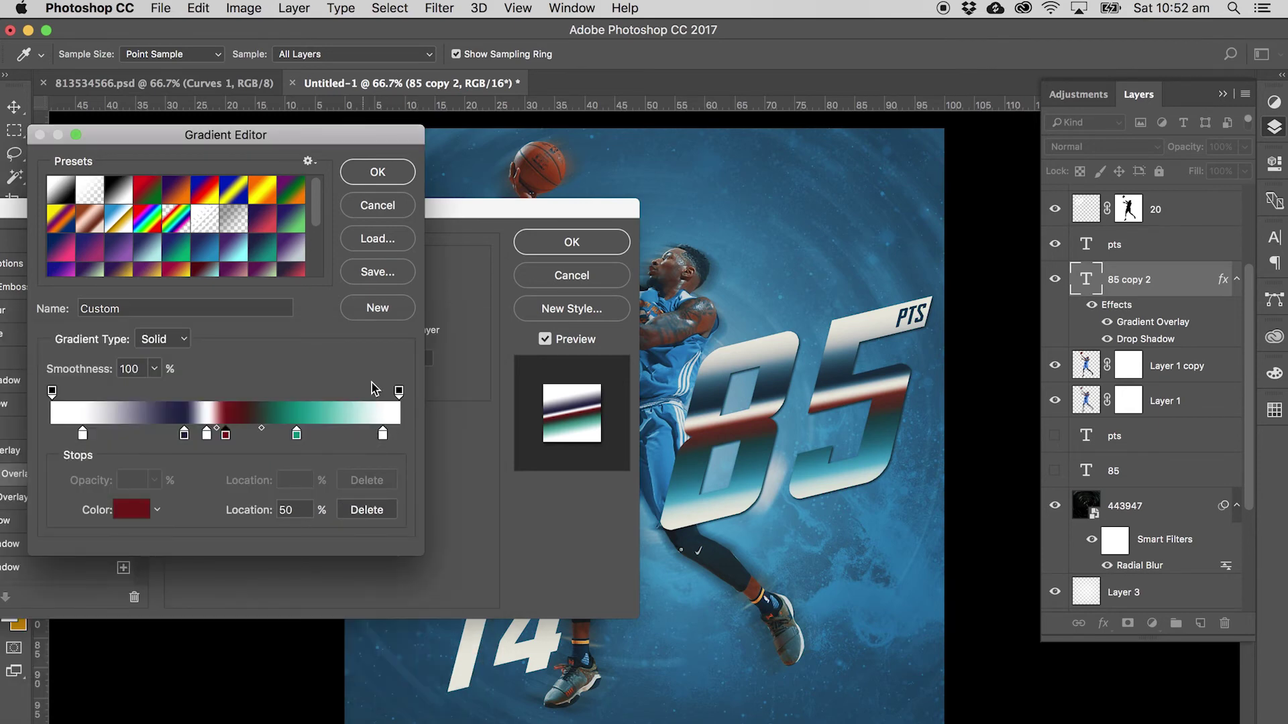
{"action": "left_click", "coordinate": [377, 173]}
Add an Inner Bevel to the 85 using the Chisel Hard technique, with 53% depth and 9 px size.
{"action": "left_click_drag", "start_coordinate": [194, 210], "coordinate": [420, 252]}
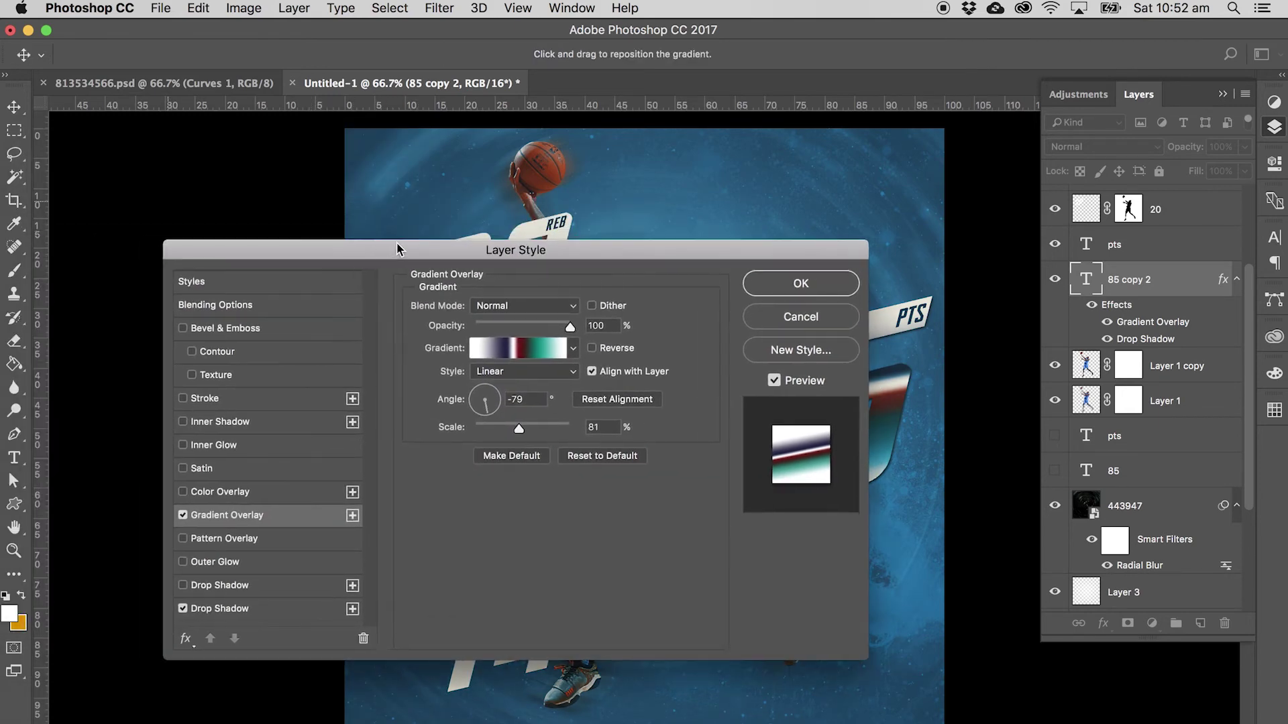
{"action": "left_click", "coordinate": [201, 339]}
{"action": "left_click_drag", "start_coordinate": [510, 250], "coordinate": [277, 251]}
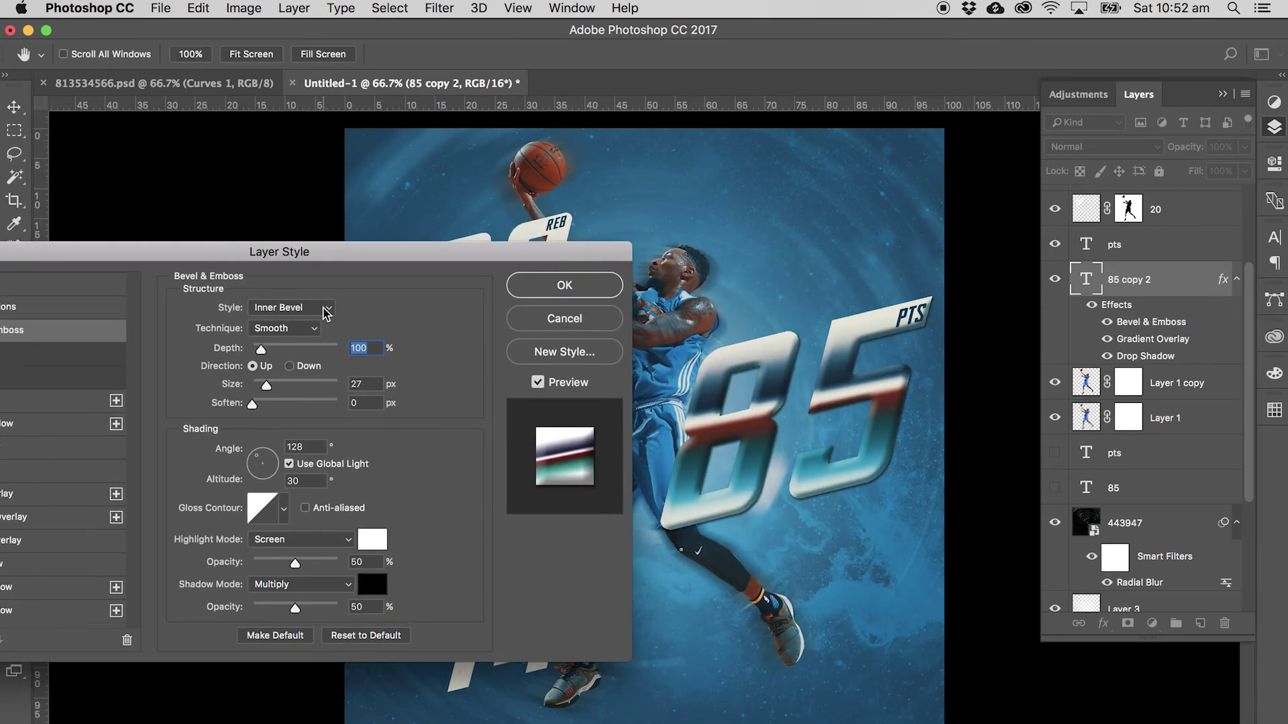
{"action": "left_click", "coordinate": [326, 309]}
{"action": "left_click", "coordinate": [282, 307]}
{"action": "left_click", "coordinate": [295, 328]}
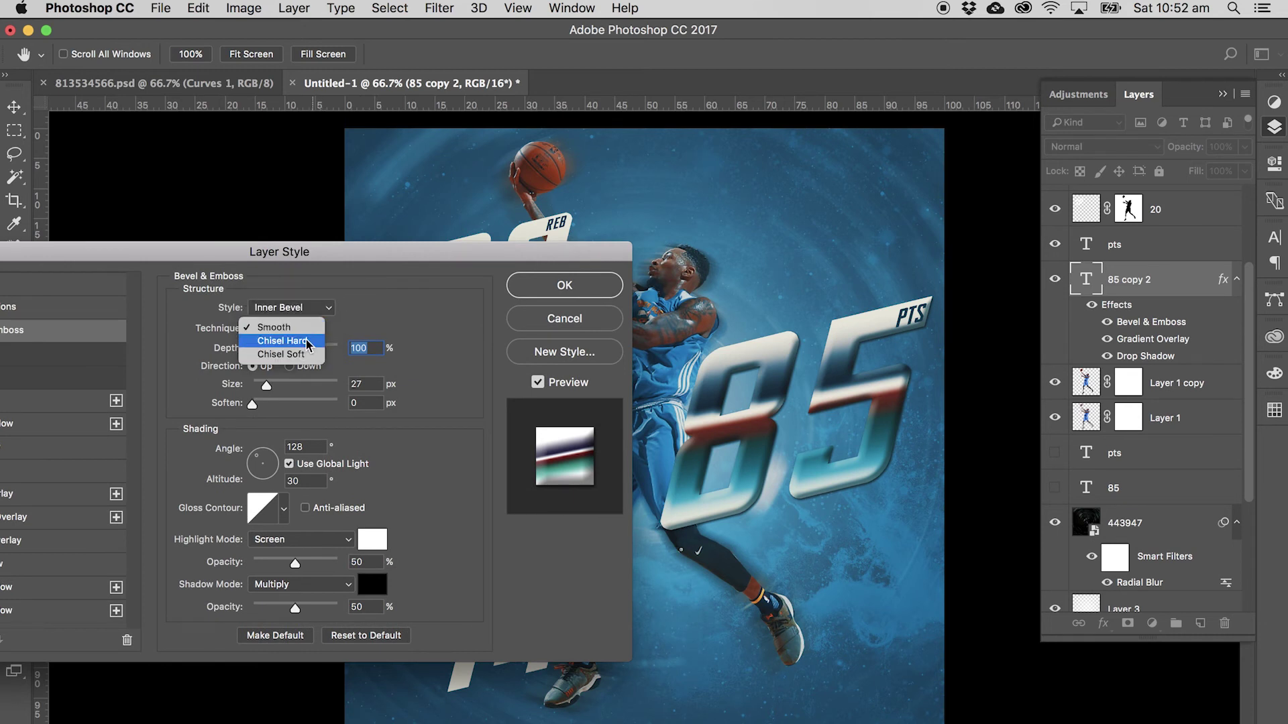
{"action": "left_click", "coordinate": [305, 341]}
{"action": "left_click_drag", "start_coordinate": [260, 353], "coordinate": [261, 388]}
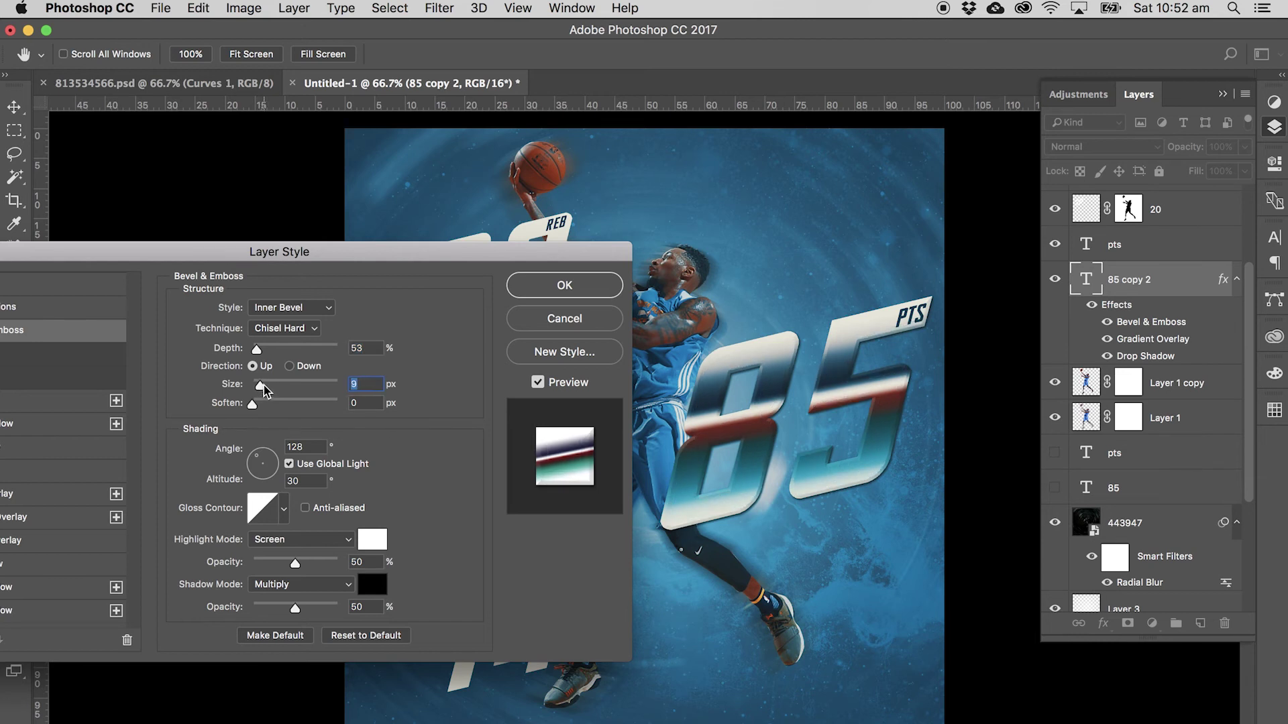
{"action": "key", "text": "Return"}
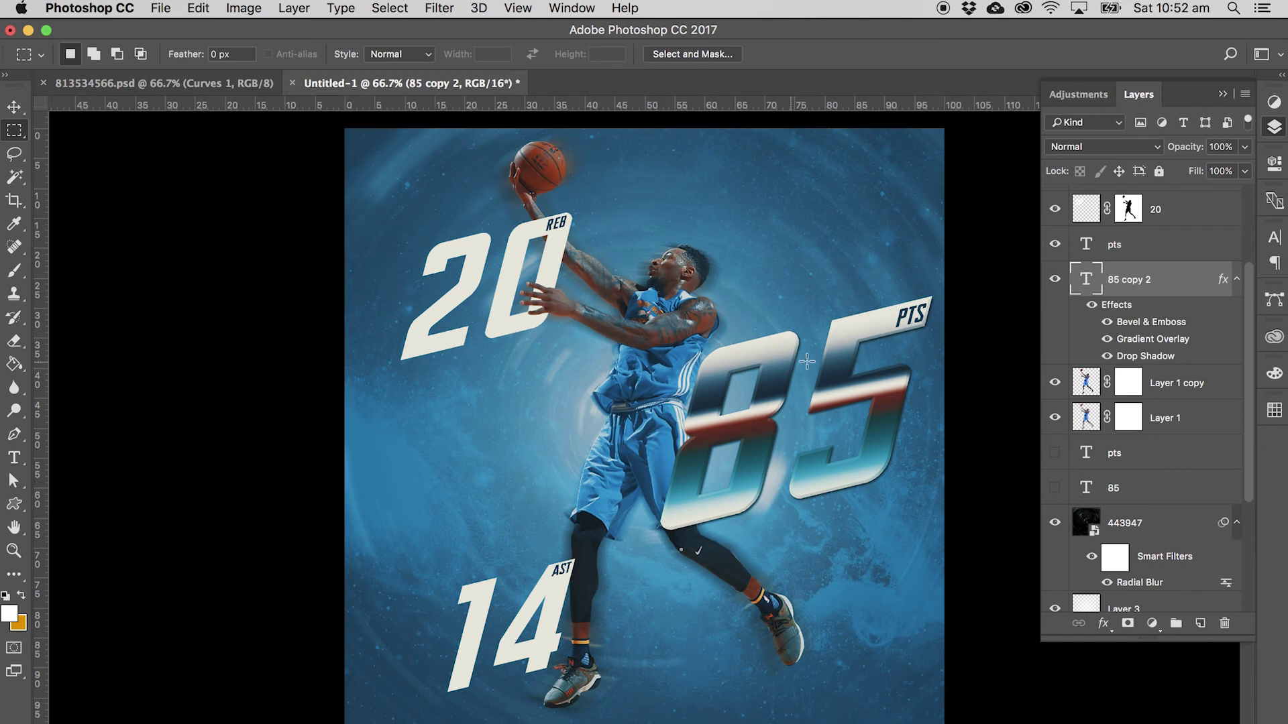
Compare the 85 with and without its gradient overlay, and reduce the overlay's opacity to 69%.
{"action": "left_click", "coordinate": [1107, 340]}
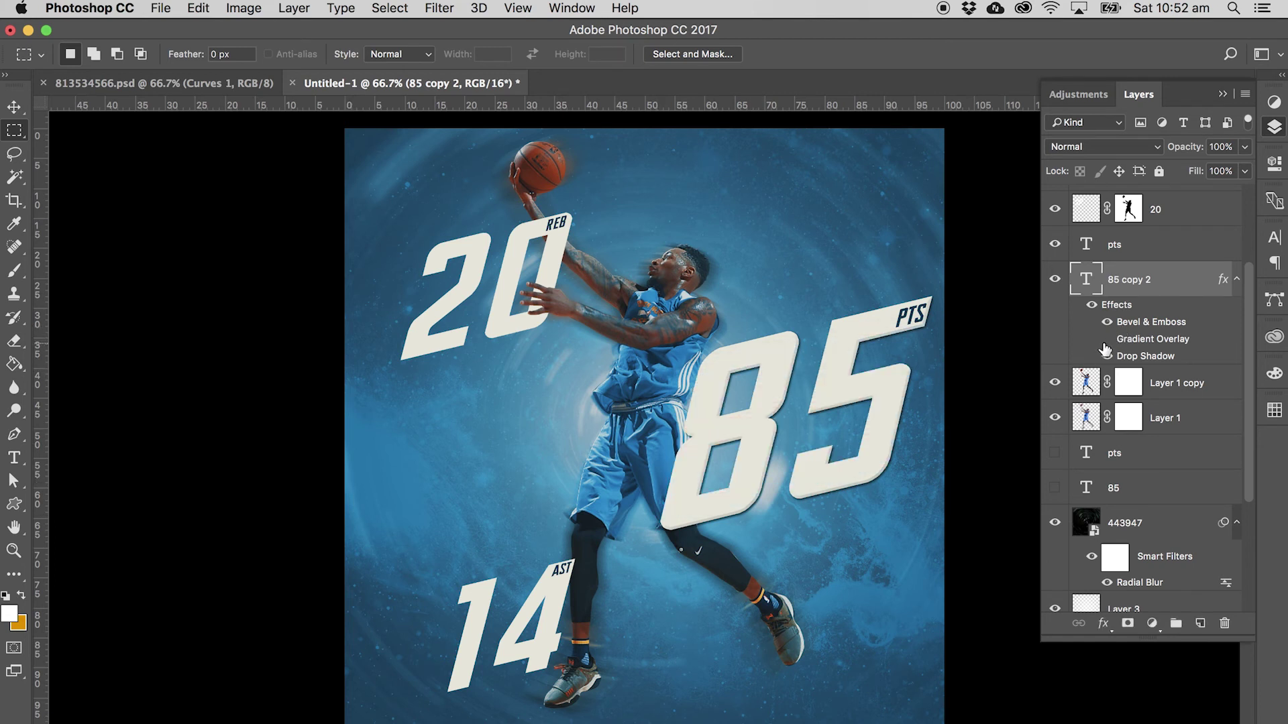
{"action": "left_click", "coordinate": [1107, 340]}
{"action": "left_click", "coordinate": [1107, 340]}
{"action": "left_click", "coordinate": [1107, 340]}
{"action": "double_click", "coordinate": [1147, 340]}
{"action": "left_click_drag", "start_coordinate": [553, 158], "coordinate": [110, 111]}
{"action": "left_click_drag", "start_coordinate": [196, 180], "coordinate": [235, 188]}
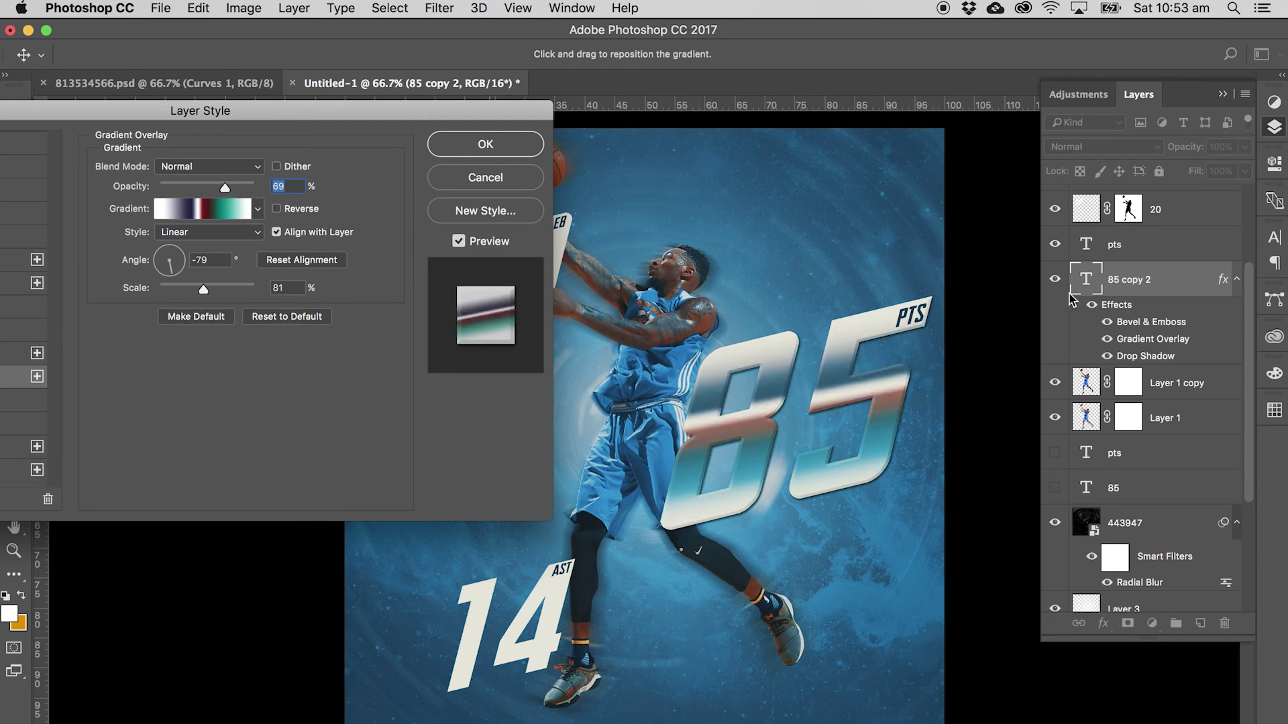
{"action": "left_click", "coordinate": [485, 144]}
Add an outer glow to the 85 copy 2 layer at 88% opacity.
{"action": "double_click", "coordinate": [1140, 356]}
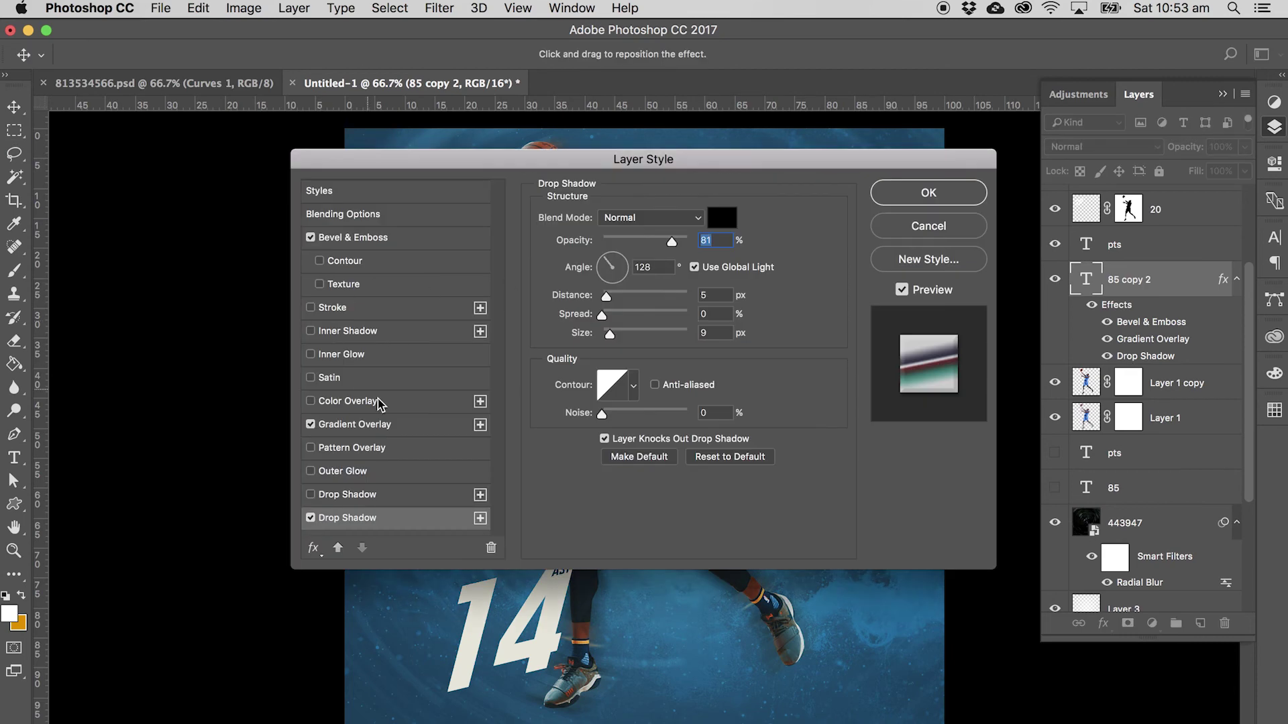
{"action": "left_click", "coordinate": [335, 472]}
{"action": "left_click_drag", "start_coordinate": [666, 169], "coordinate": [289, 182]}
{"action": "left_click_drag", "start_coordinate": [256, 246], "coordinate": [302, 247]}
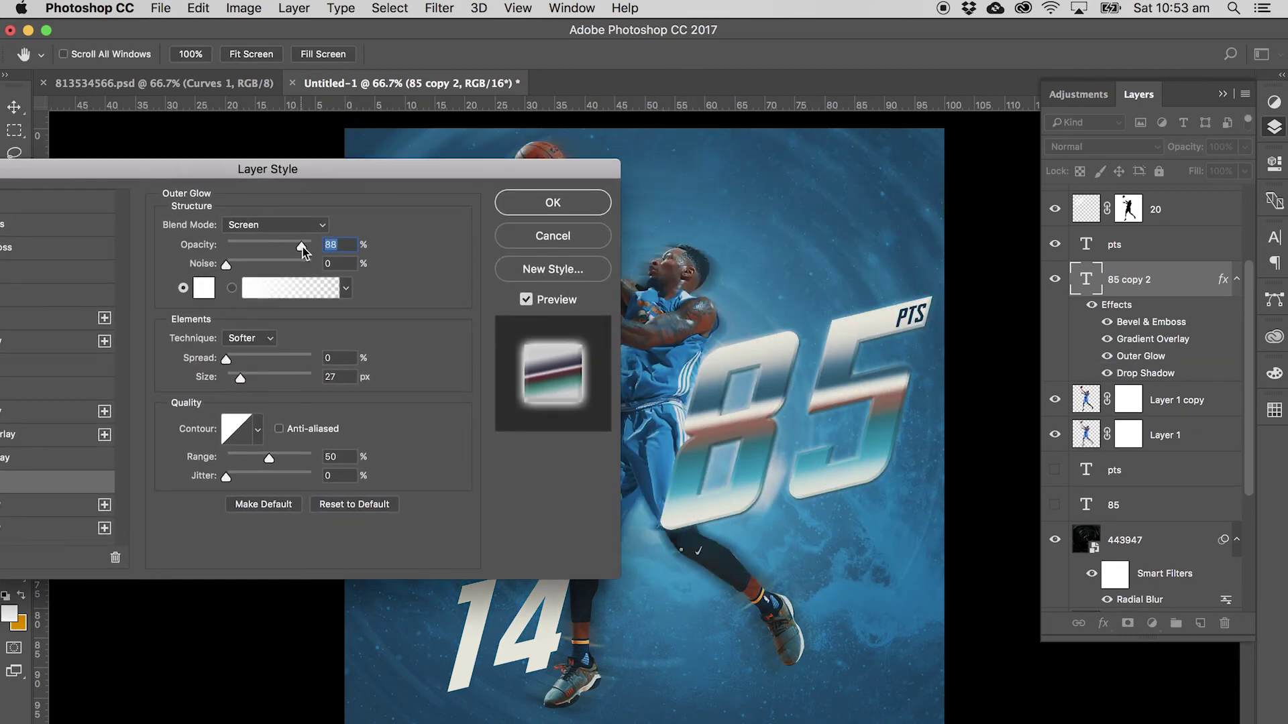
Set the outer glow's color to orange ff7200.
{"action": "left_click", "coordinate": [204, 287]}
{"action": "left_click_drag", "start_coordinate": [197, 400], "coordinate": [240, 376]}
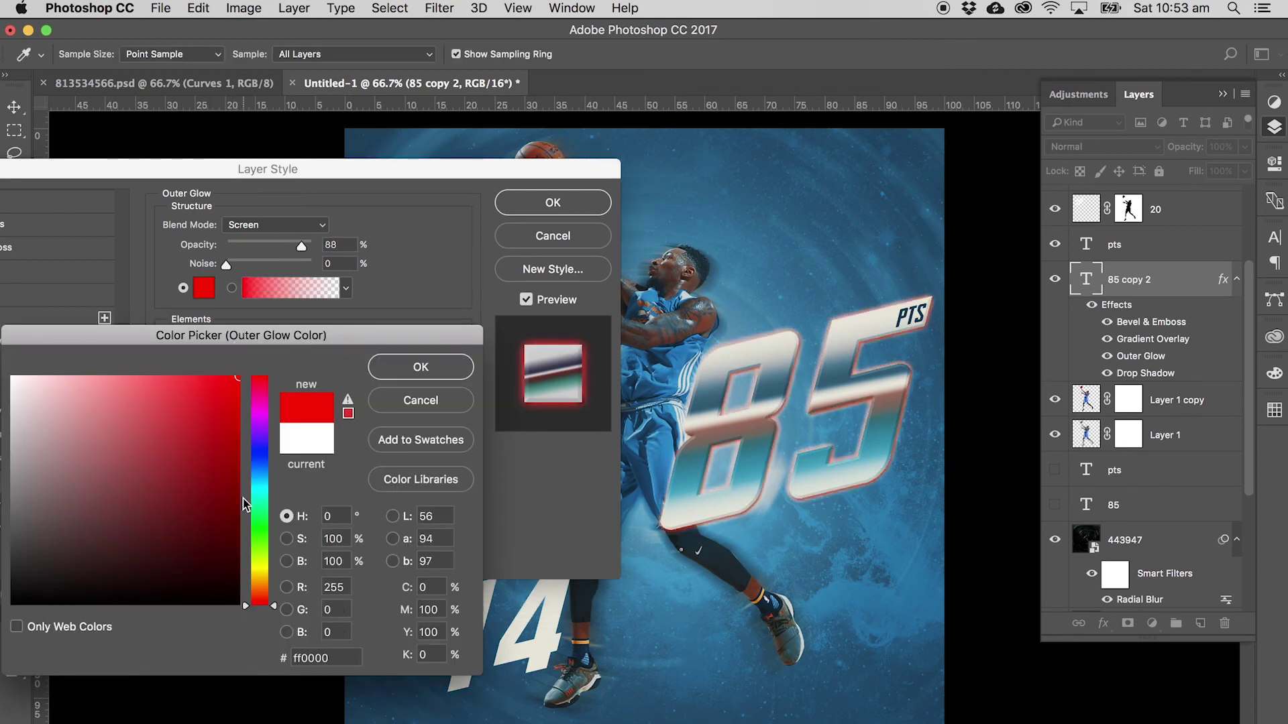
{"action": "left_click", "coordinate": [258, 576]}
{"action": "left_click_drag", "start_coordinate": [265, 576], "coordinate": [264, 593]}
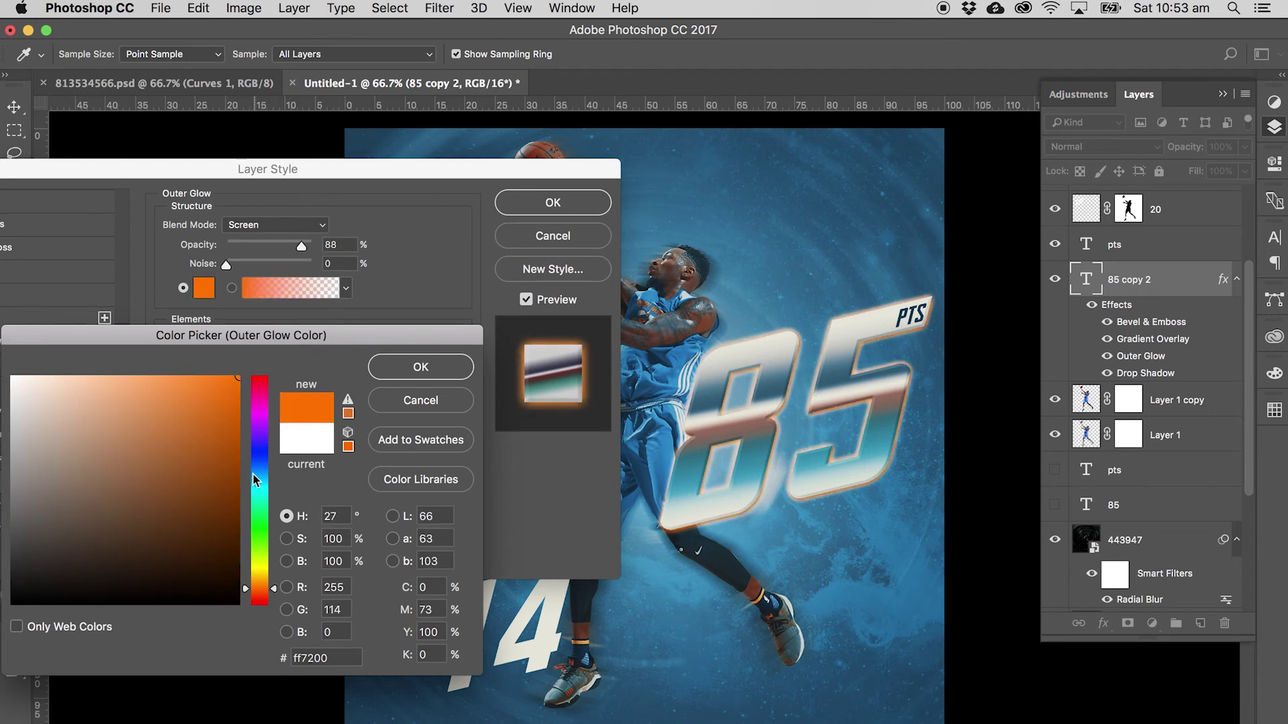
{"action": "left_click", "coordinate": [405, 374]}
Set the outer glow's spread to 15%, size to 18 px and blend mode to Lighten.
{"action": "left_click", "coordinate": [228, 358]}
{"action": "left_click_drag", "start_coordinate": [228, 359], "coordinate": [239, 376]}
{"action": "left_click", "coordinate": [282, 225]}
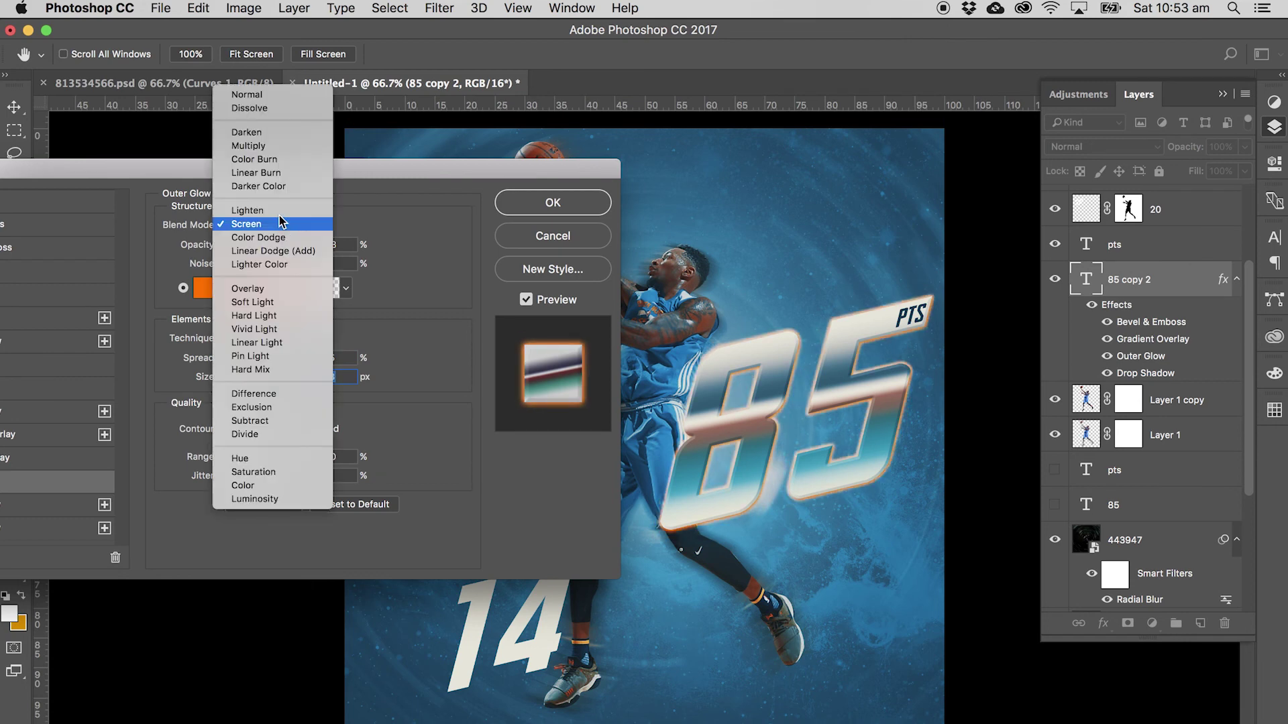
{"action": "left_click", "coordinate": [278, 208]}
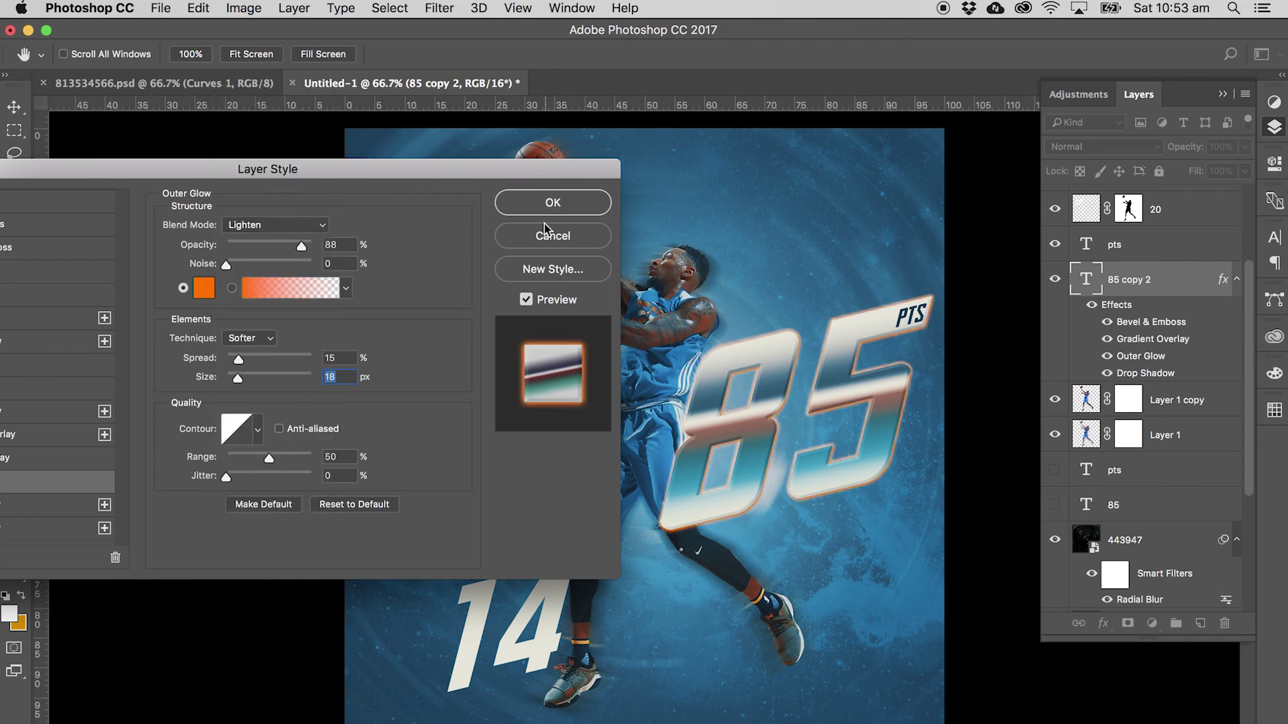
{"action": "key", "text": "Return"}
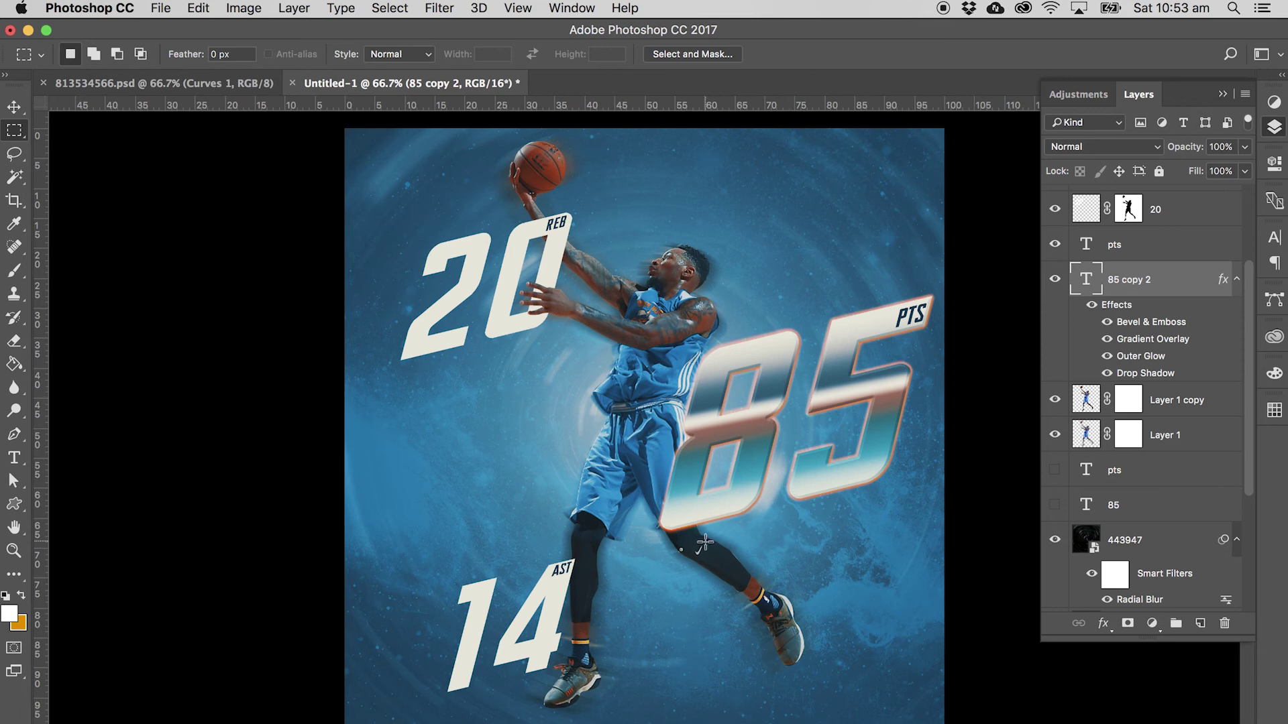
Move the 443947 layer above Layer 1 copy, directly beneath the 85 copy 2 layer.
{"action": "scroll", "coordinate": [1178, 505], "scroll_direction": "down", "scroll_amount": 5}
{"action": "scroll", "coordinate": [1177, 470], "scroll_direction": "up", "scroll_amount": 4}
{"action": "left_click", "coordinate": [1188, 510]}
{"action": "left_click_drag", "start_coordinate": [1175, 511], "coordinate": [1184, 354]}
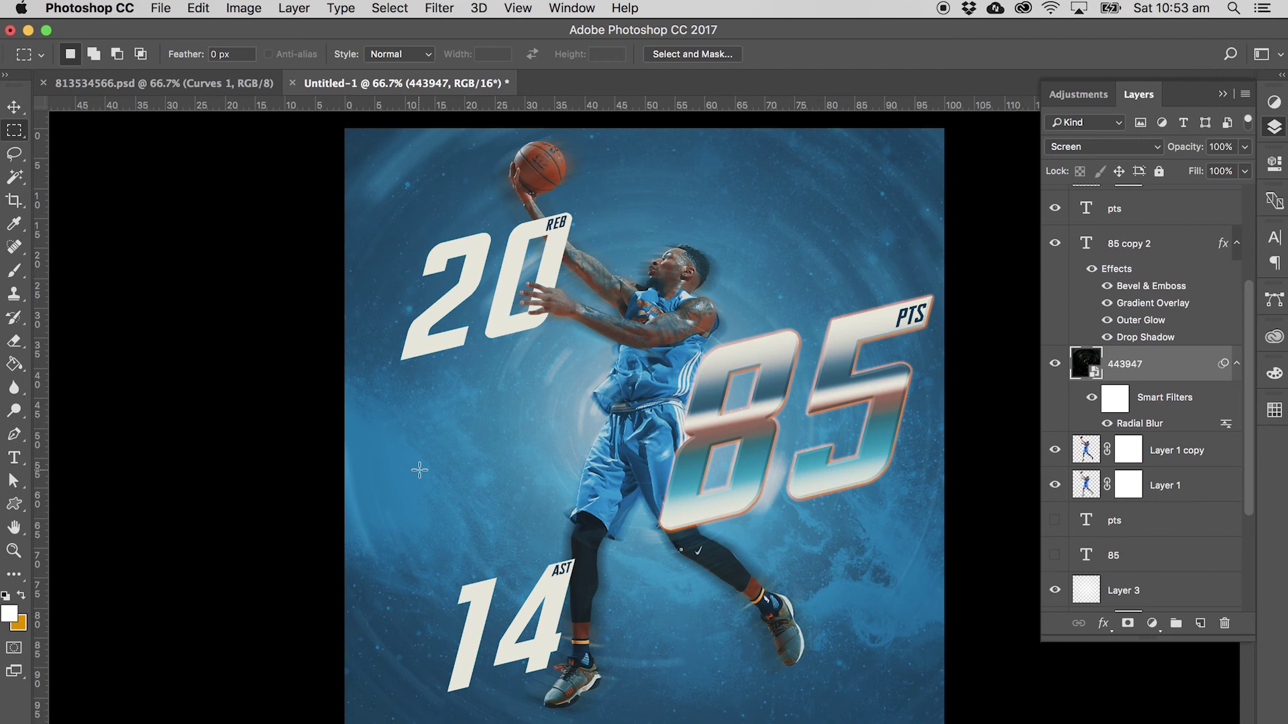
Copy the layer style from the 85 copy 2 layer and paste it onto the 14 text layer.
{"action": "left_click", "coordinate": [1184, 261]}
{"action": "right_click", "coordinate": [1217, 302]}
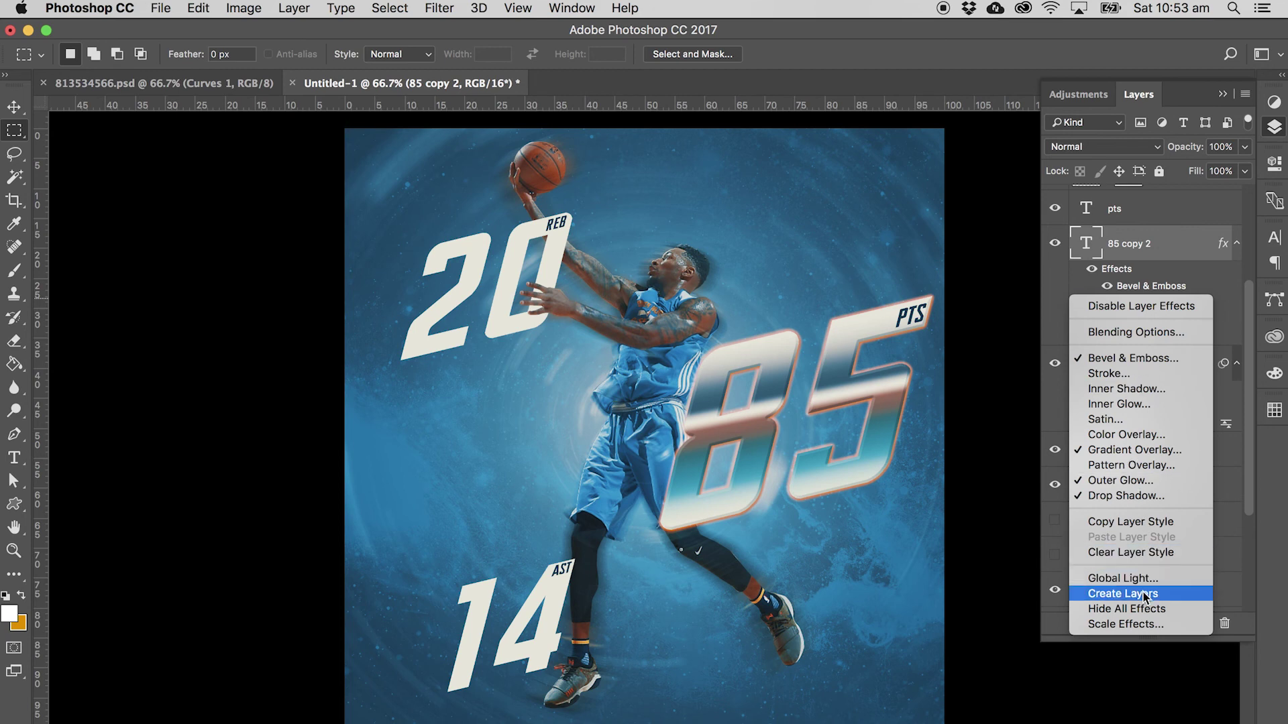
{"action": "left_click", "coordinate": [1154, 522]}
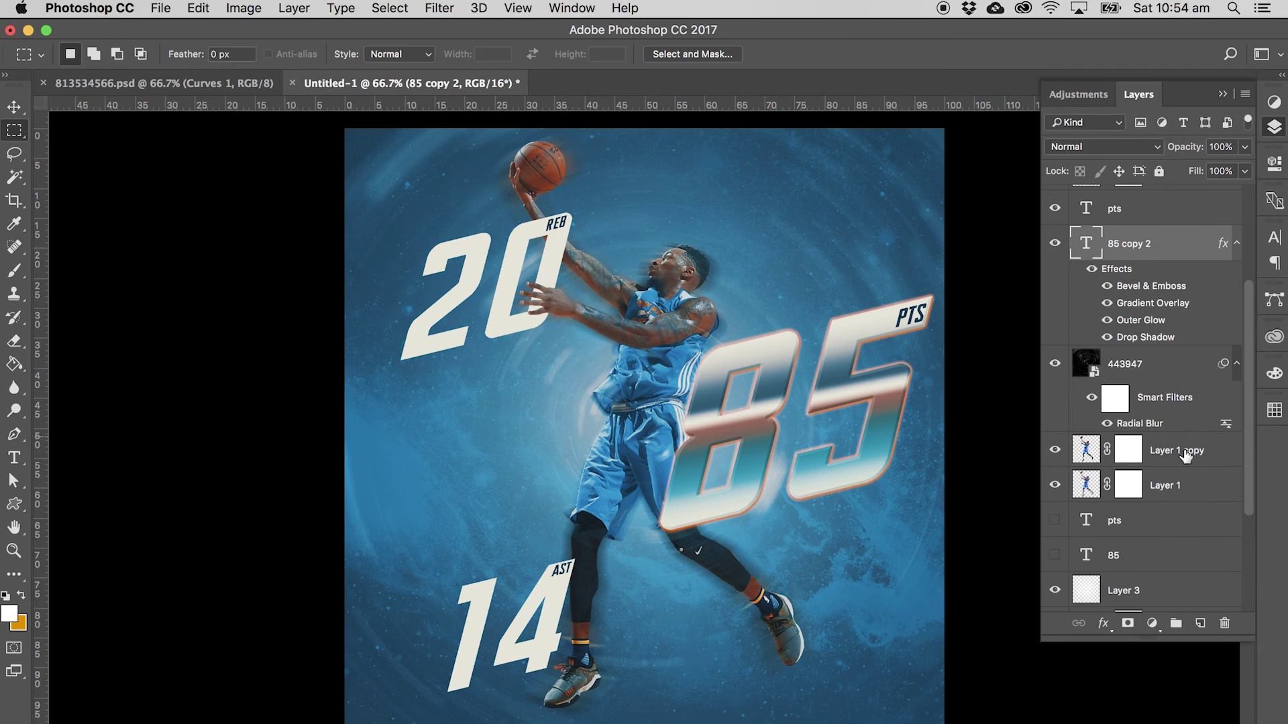
{"action": "scroll", "coordinate": [1185, 451], "scroll_direction": "down", "scroll_amount": 3}
{"action": "scroll", "coordinate": [1184, 415], "scroll_direction": "up", "scroll_amount": 6}
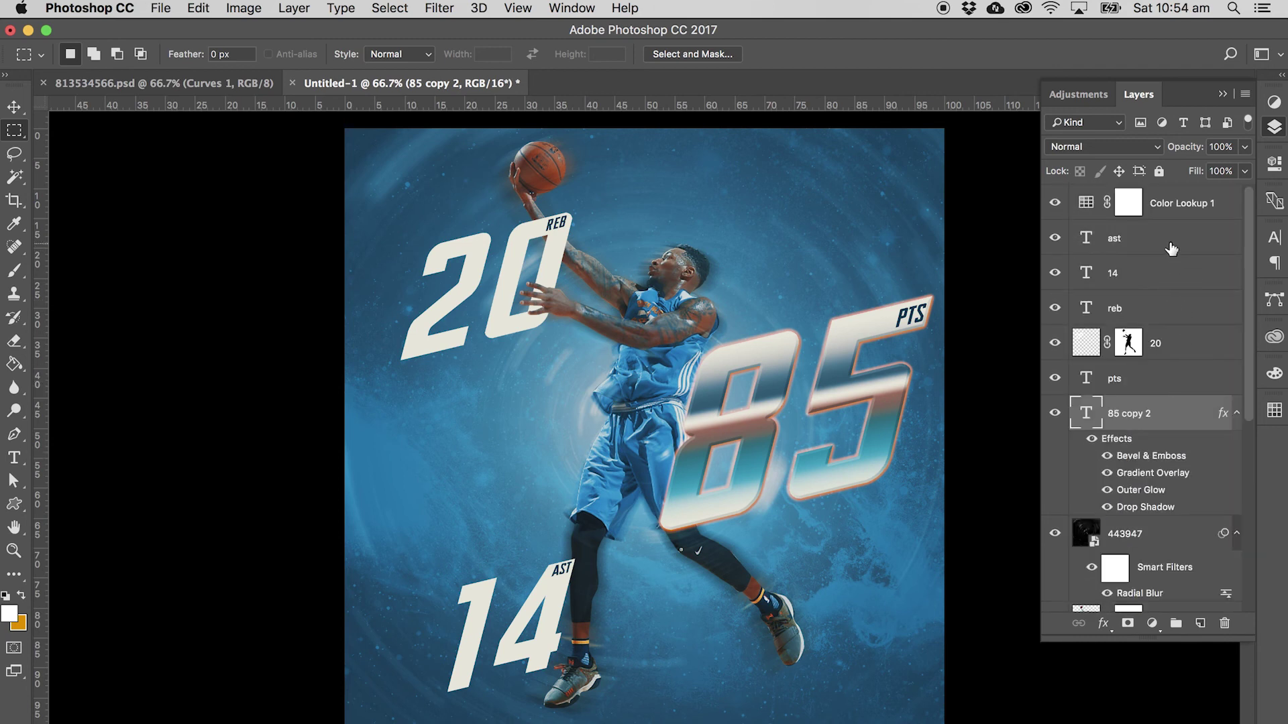
{"action": "left_click", "coordinate": [1175, 240]}
{"action": "right_click", "coordinate": [1177, 272]}
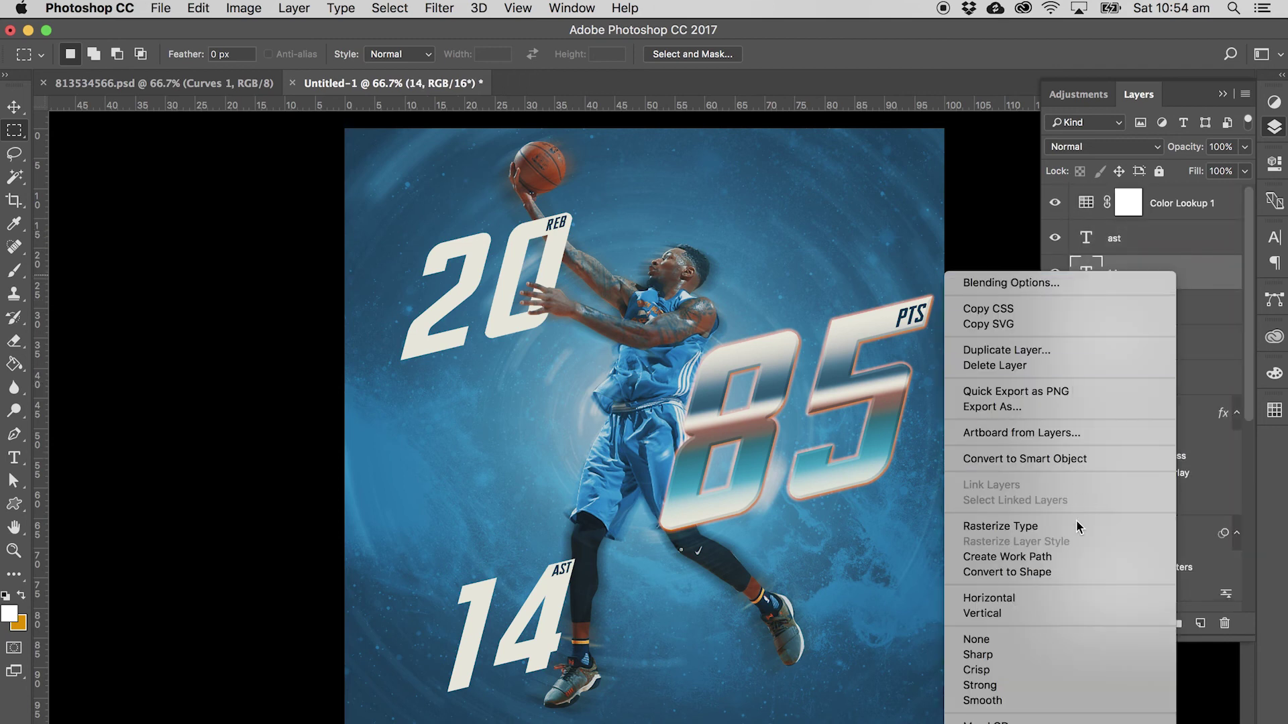
{"action": "scroll", "coordinate": [1038, 645], "scroll_direction": "down", "scroll_amount": 5}
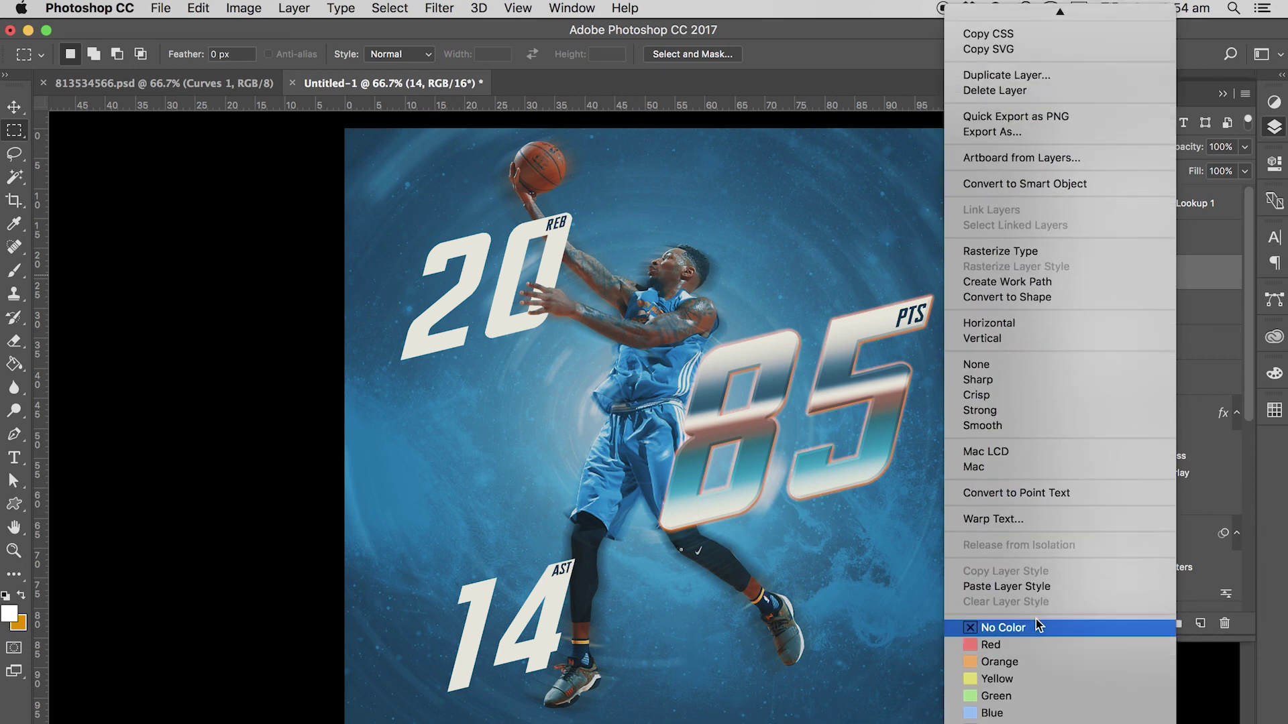
{"action": "left_click", "coordinate": [1037, 593]}
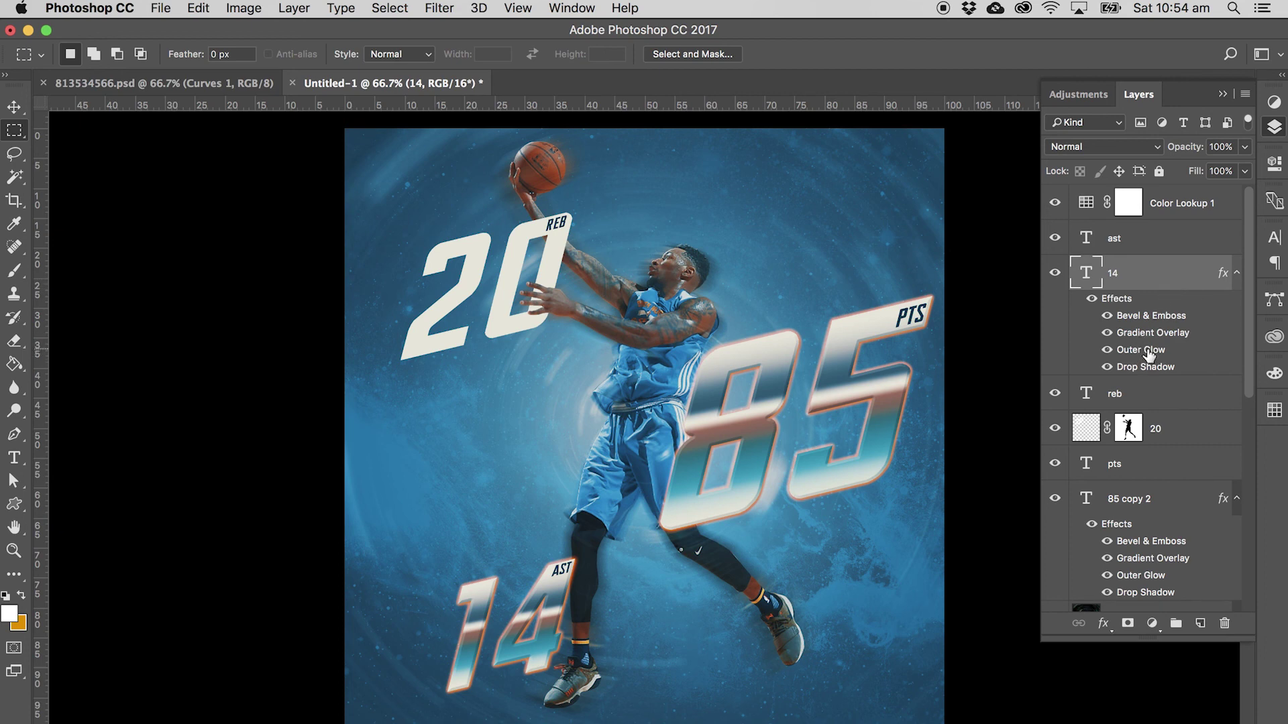
Paste the copied layer style onto the masked 20 layer.
{"action": "scroll", "coordinate": [1167, 392], "scroll_direction": "down", "scroll_amount": 1}
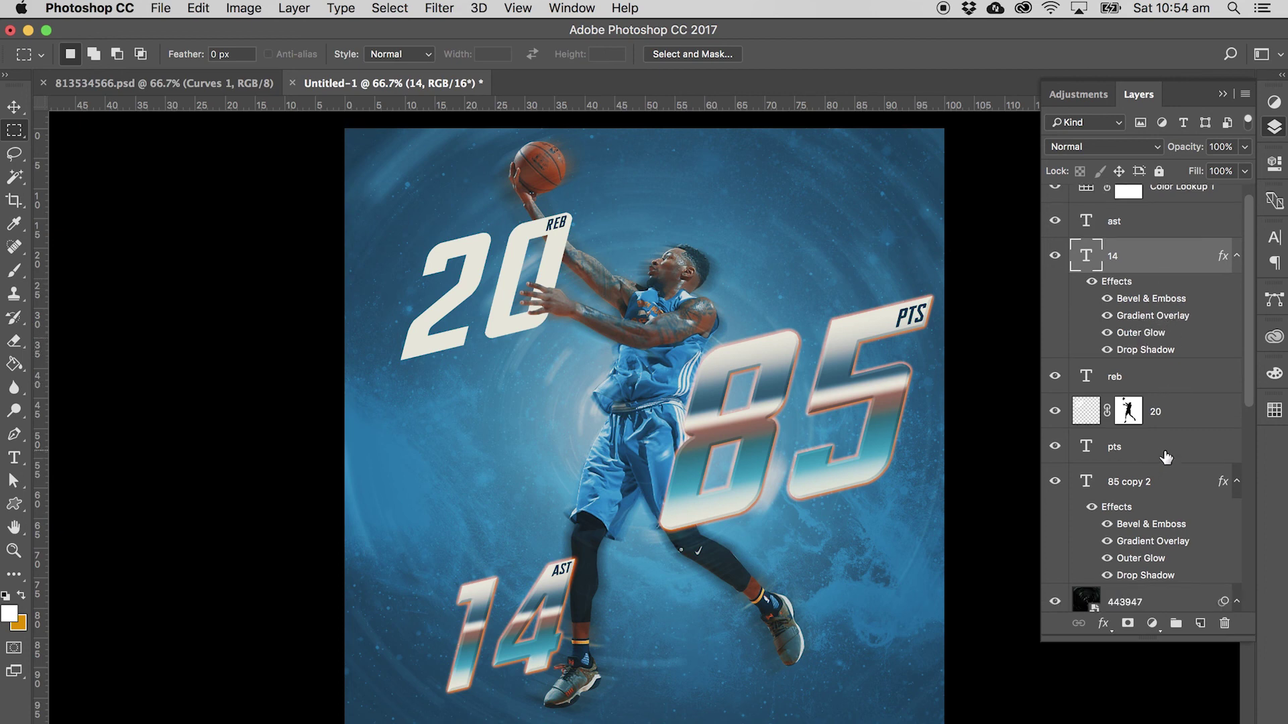
{"action": "scroll", "coordinate": [1165, 448], "scroll_direction": "up", "scroll_amount": 1}
{"action": "scroll", "coordinate": [1170, 389], "scroll_direction": "down", "scroll_amount": 10}
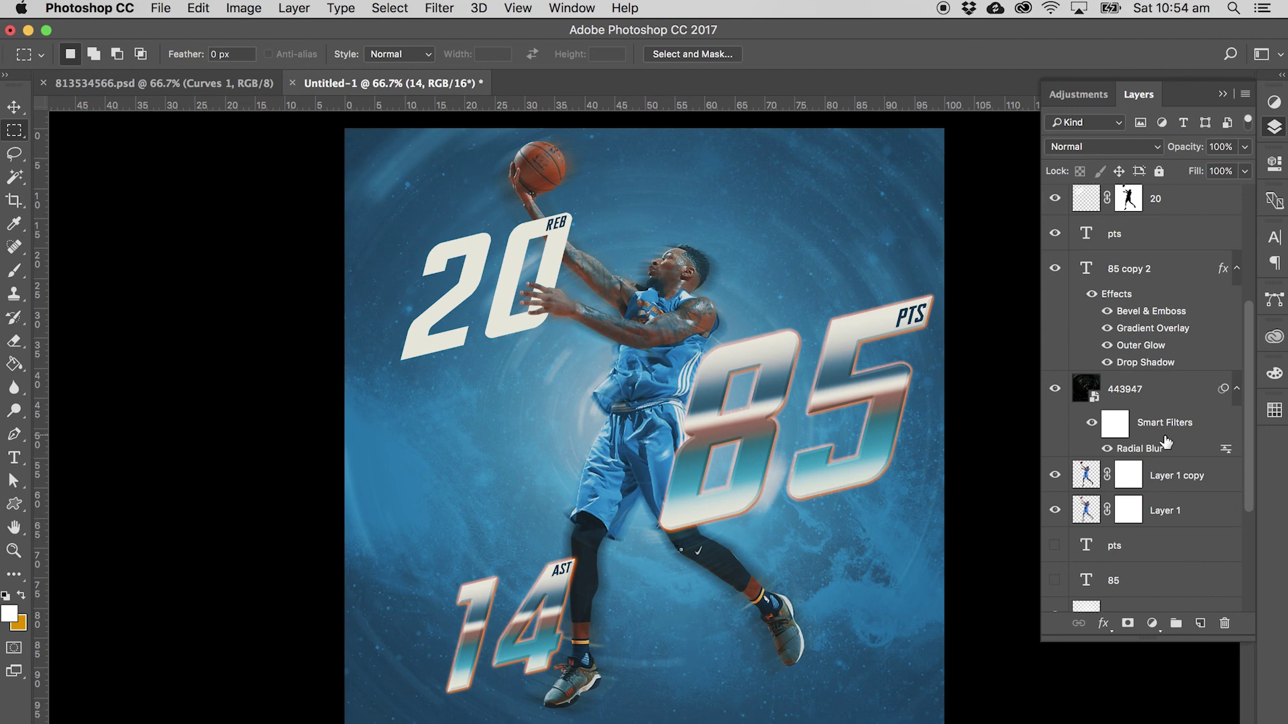
{"action": "scroll", "coordinate": [1167, 440], "scroll_direction": "up", "scroll_amount": 10}
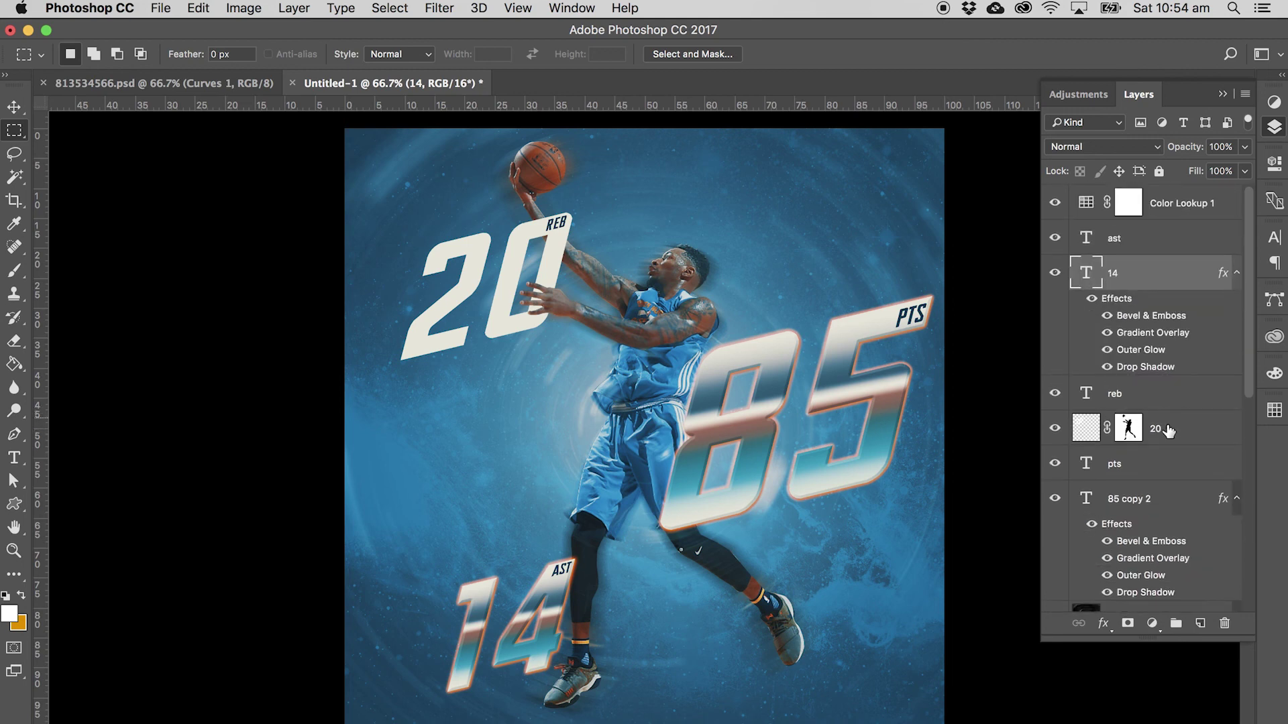
{"action": "left_click", "coordinate": [1180, 429]}
{"action": "right_click", "coordinate": [1197, 429]}
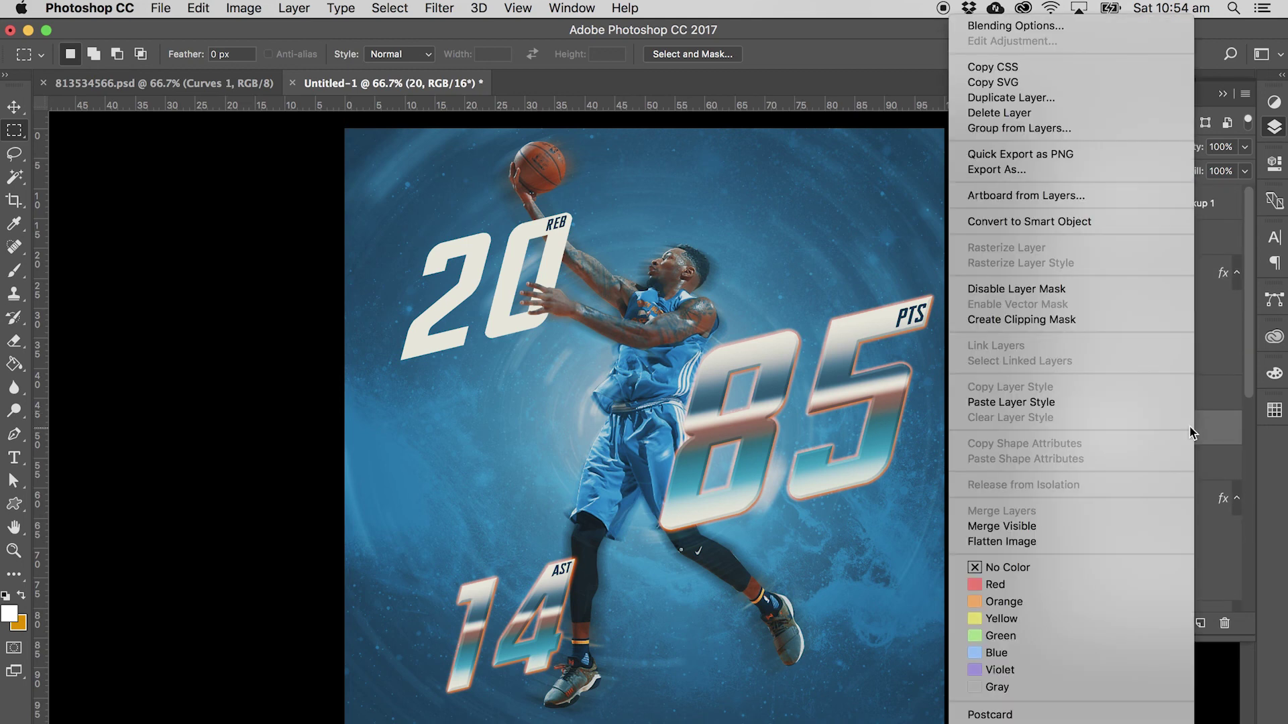
{"action": "left_click", "coordinate": [1072, 402]}
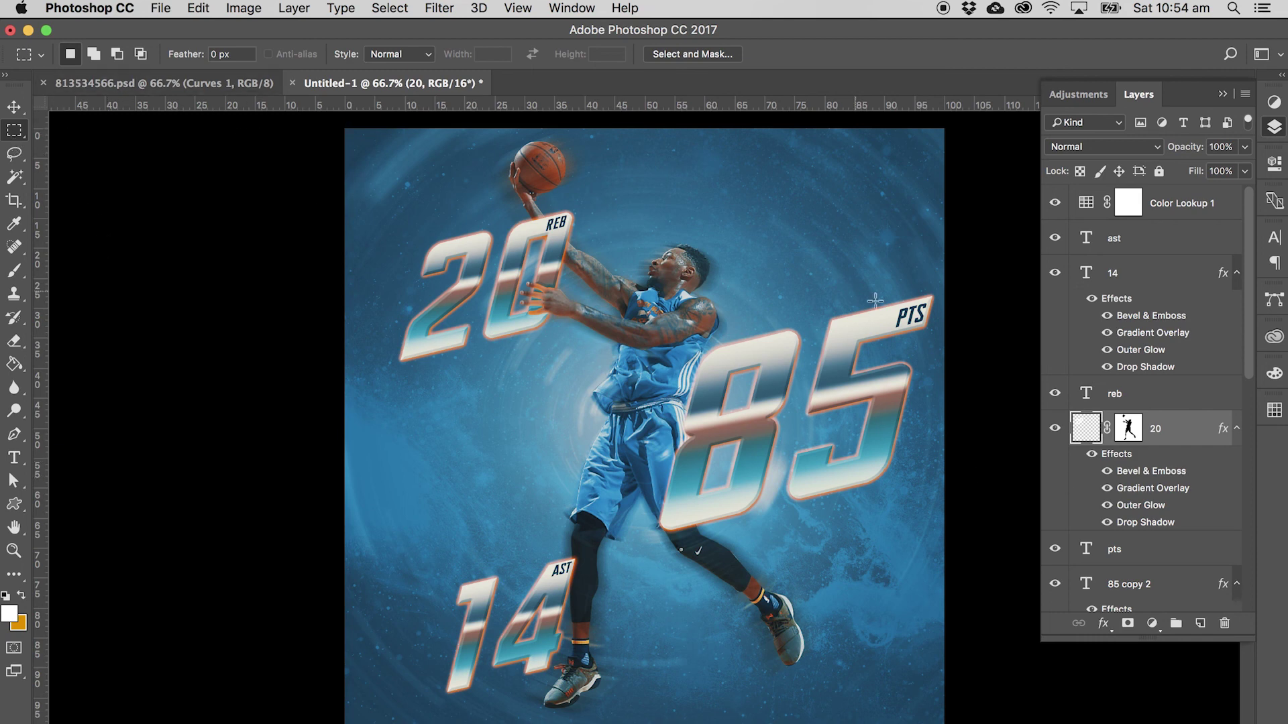
Hide the gradient overlay effect on the 20, 14 and 85 number layers.
{"action": "left_click", "coordinate": [1107, 488]}
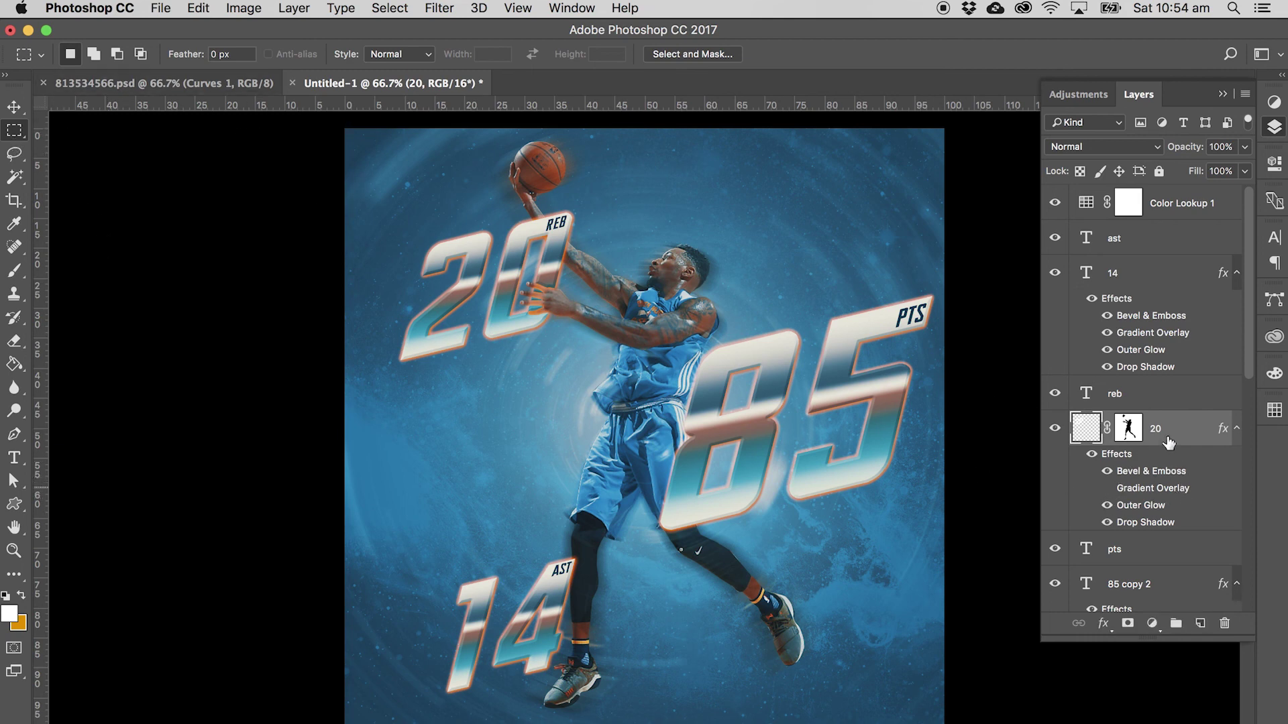
{"action": "left_click", "coordinate": [1106, 333]}
{"action": "scroll", "coordinate": [1119, 475], "scroll_direction": "down", "scroll_amount": 6}
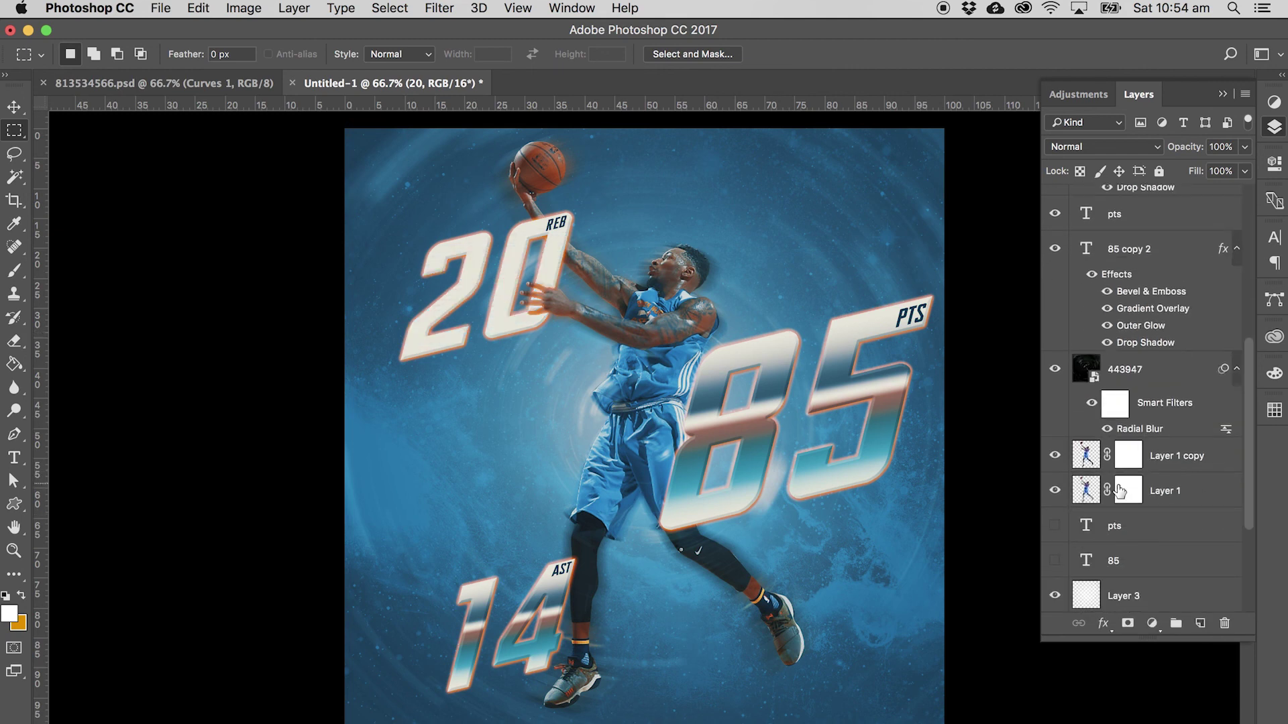
{"action": "scroll", "coordinate": [1110, 483], "scroll_direction": "up", "scroll_amount": 2}
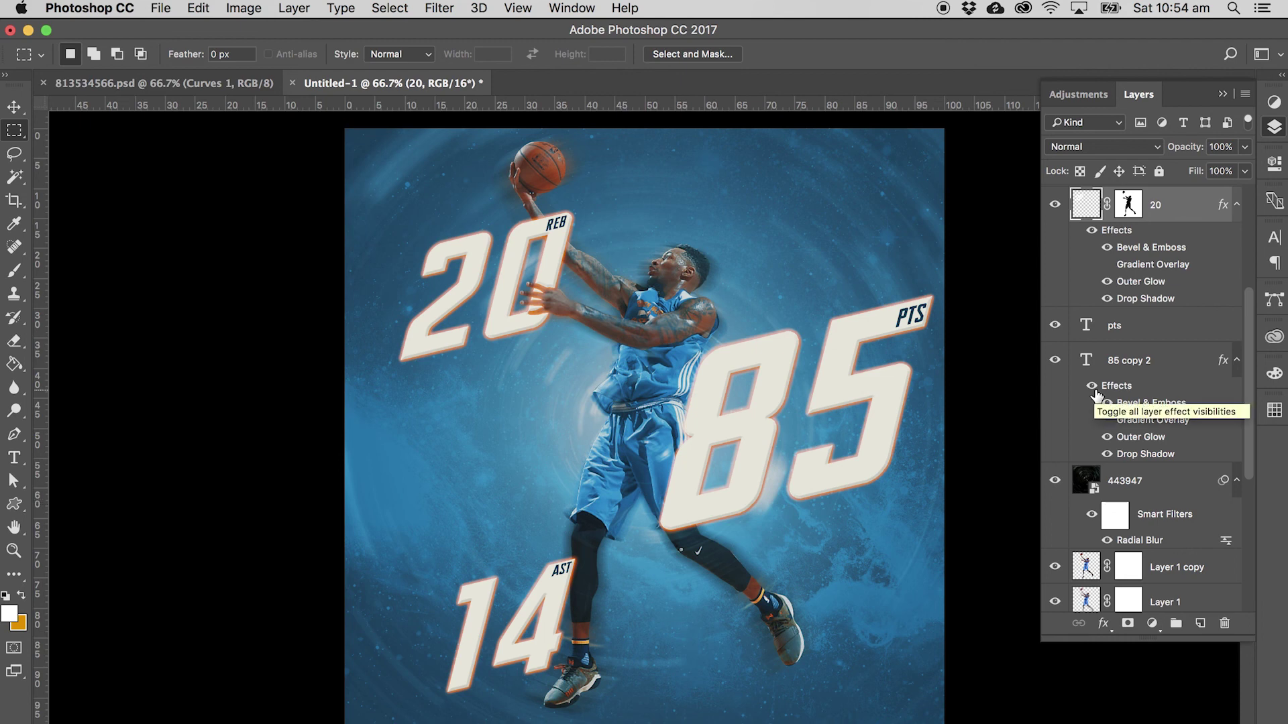
{"action": "left_click", "coordinate": [1106, 420]}
Replace the 85's gradient overlay with a two-stop gradient from white to gray 717171.
{"action": "double_click", "coordinate": [1160, 425]}
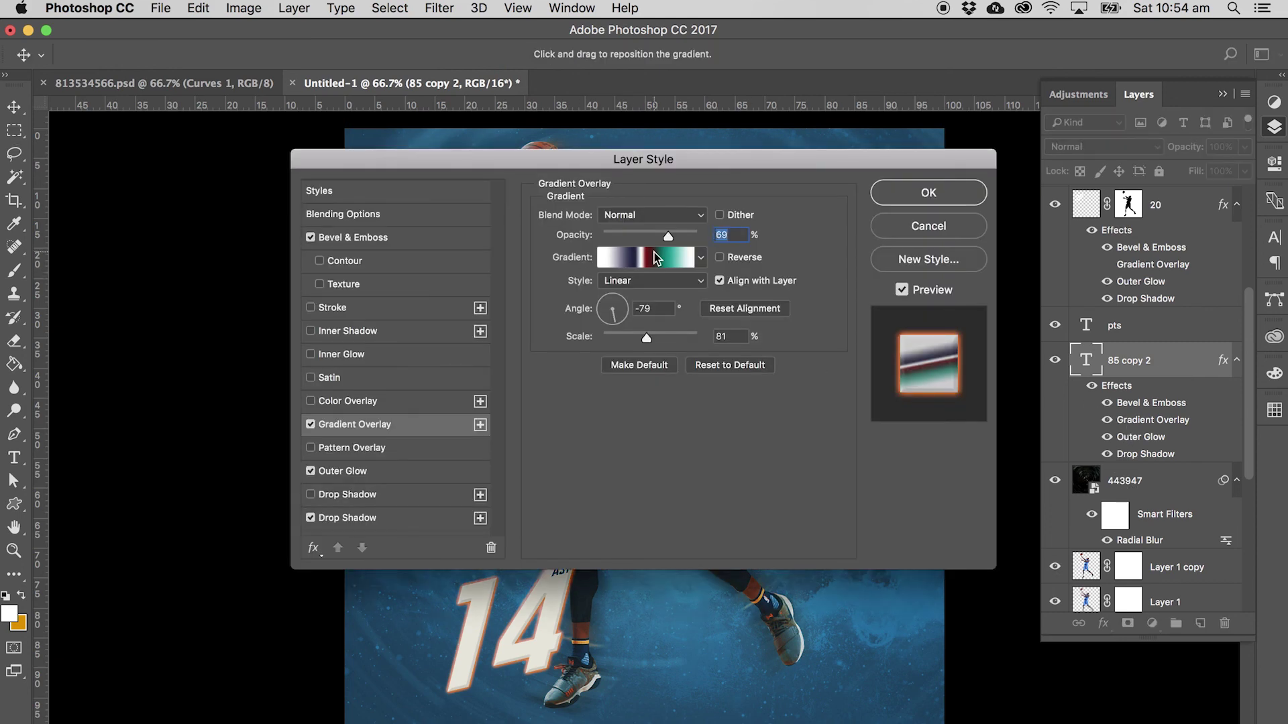
{"action": "left_click", "coordinate": [655, 258]}
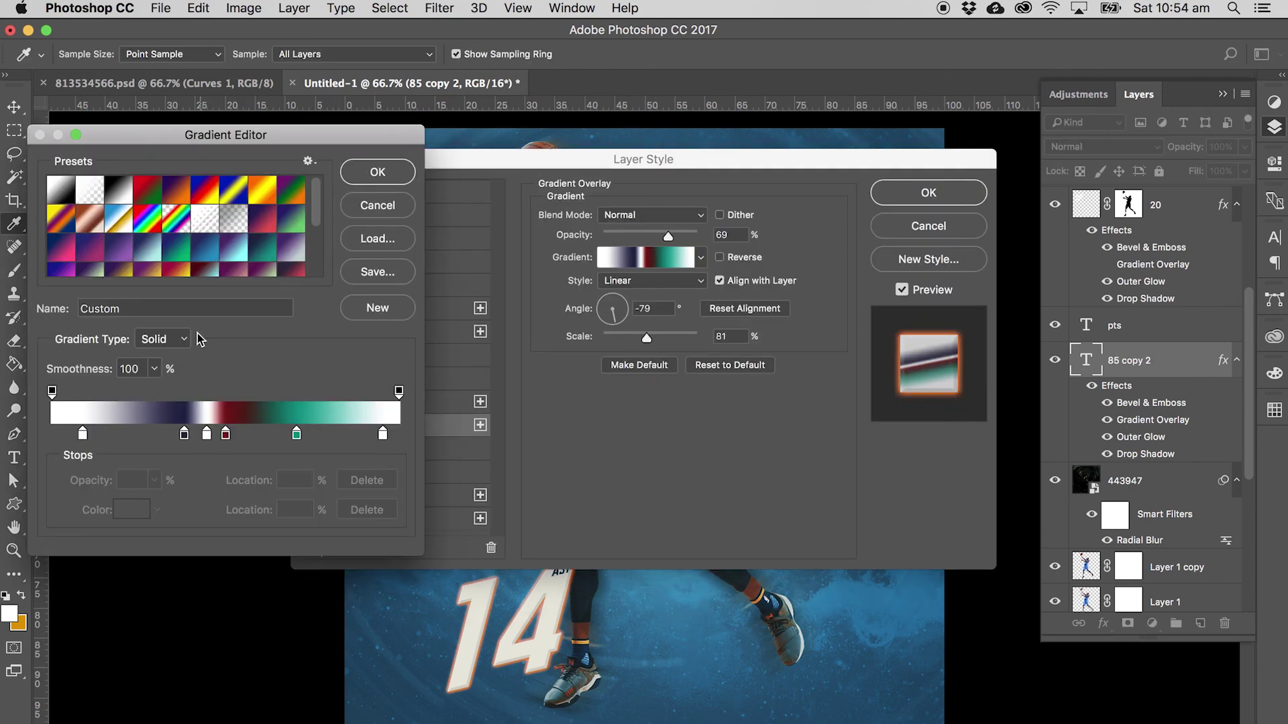
{"action": "left_click", "coordinate": [61, 192]}
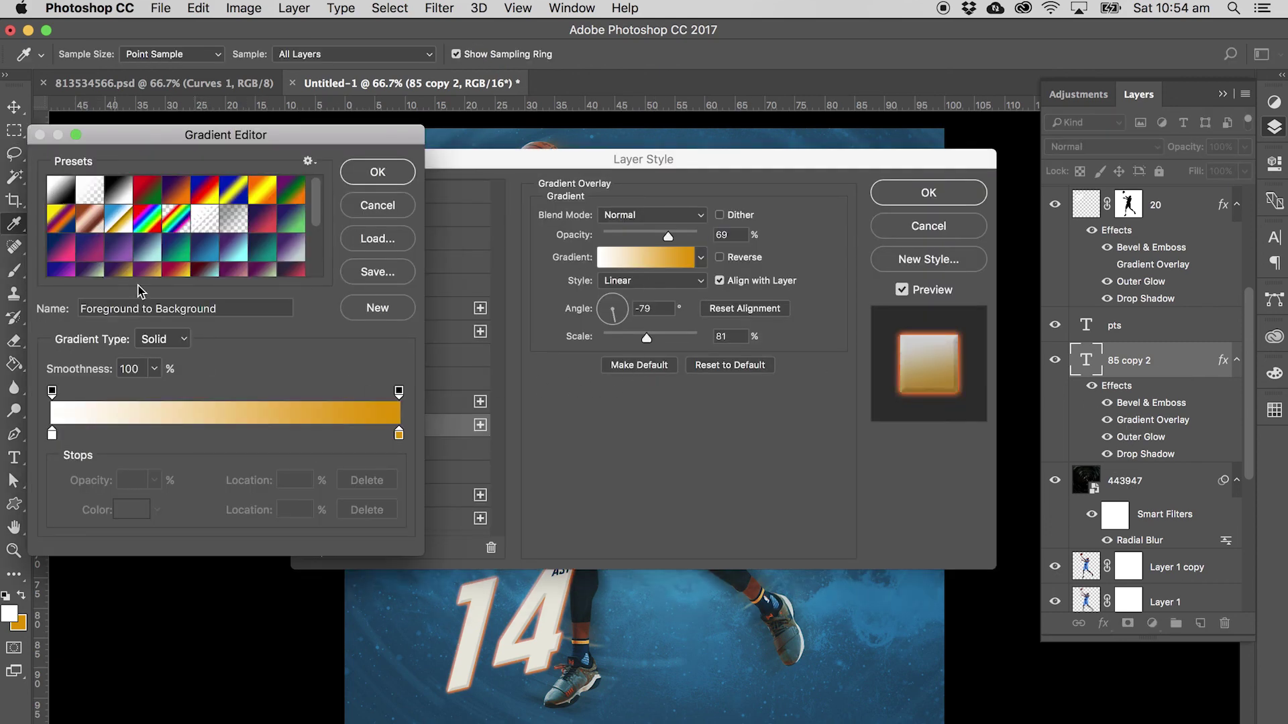
{"action": "left_click", "coordinate": [399, 435]}
{"action": "left_click", "coordinate": [131, 510]}
{"action": "left_click", "coordinate": [37, 496]}
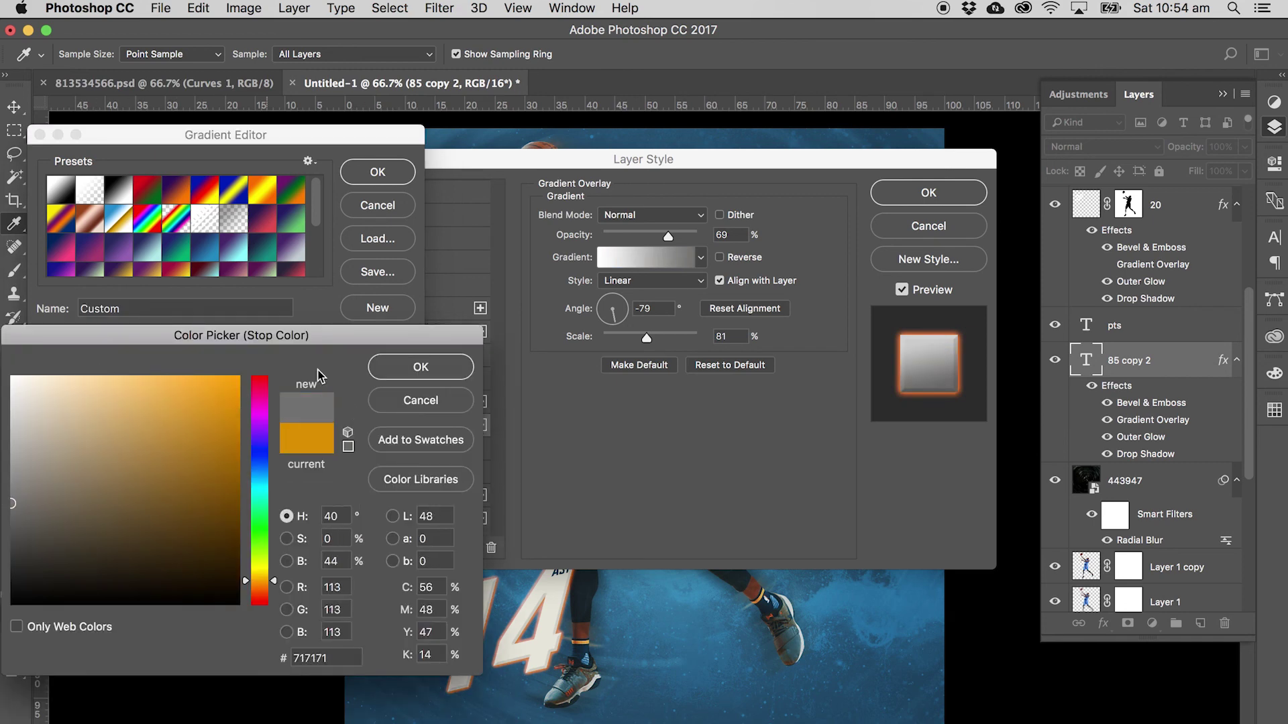
{"action": "left_click", "coordinate": [420, 366]}
{"action": "left_click", "coordinate": [386, 176]}
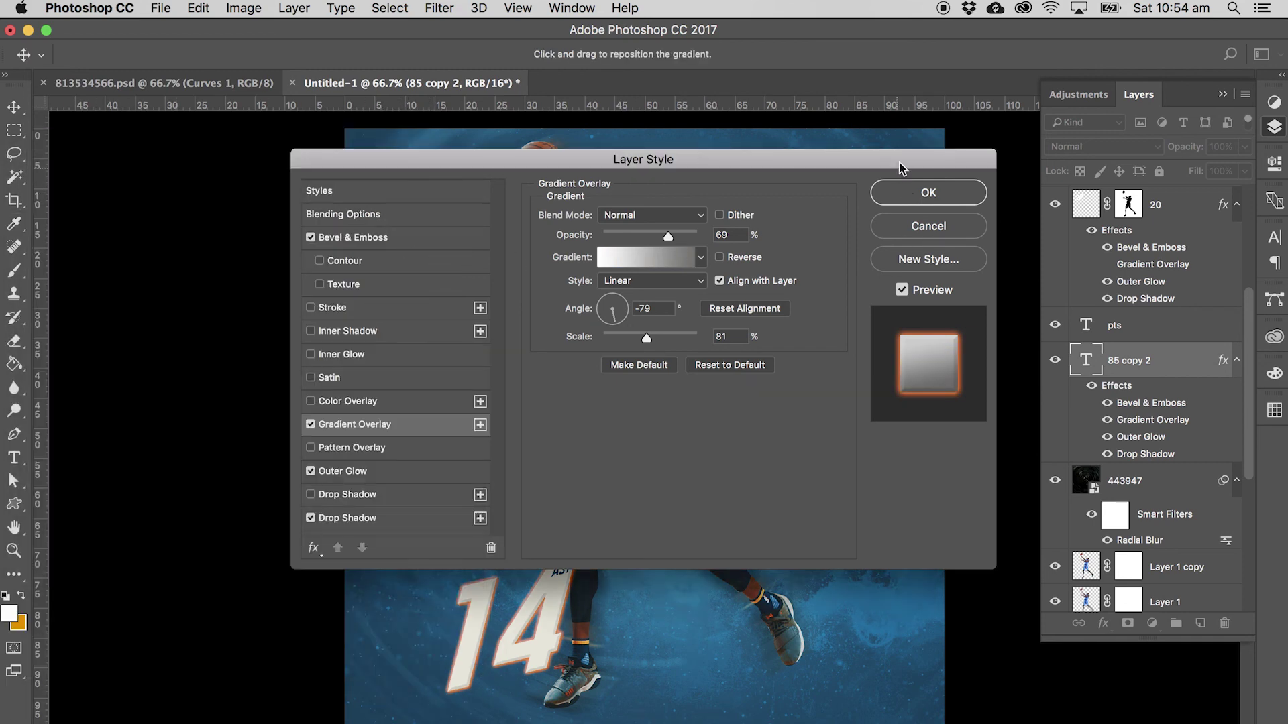
{"action": "left_click_drag", "start_coordinate": [900, 164], "coordinate": [454, 202]}
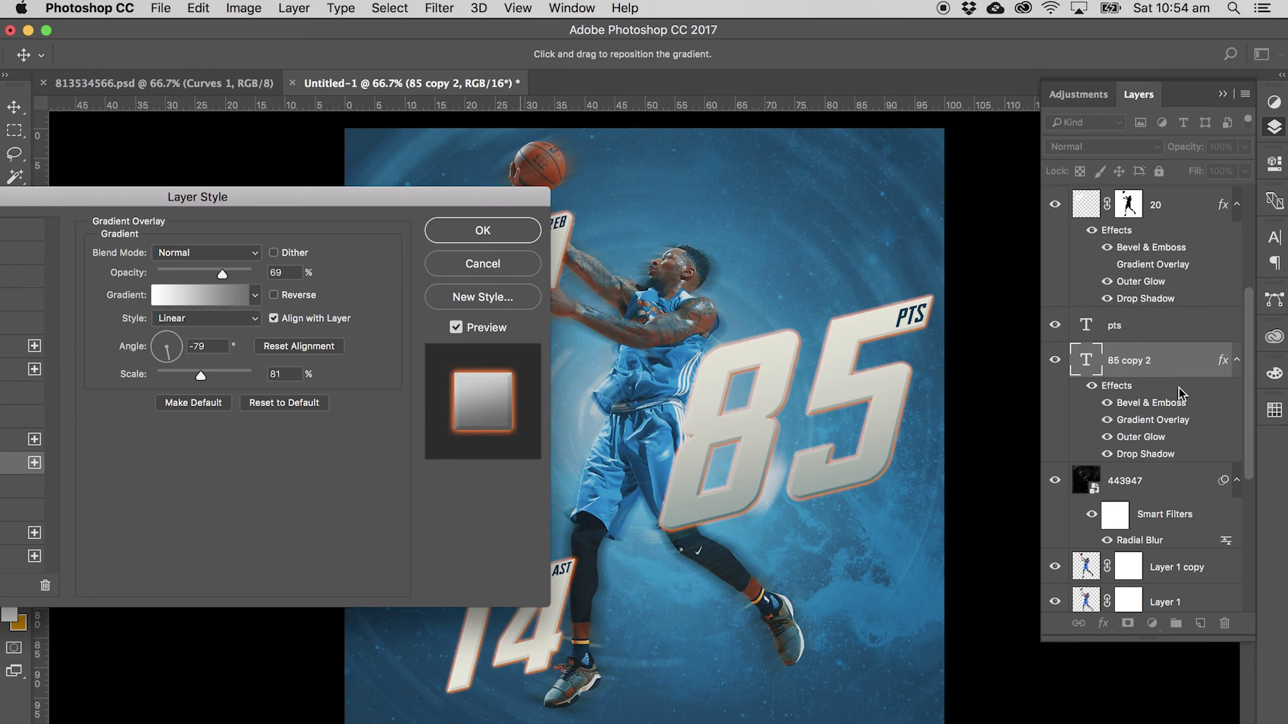
Apply the 85's gradient overlay settings and copy the layer style from the 85 copy 2 layer.
{"action": "key", "text": "Return"}
{"action": "right_click", "coordinate": [1207, 419]}
{"action": "left_click", "coordinate": [1215, 422]}
{"action": "right_click", "coordinate": [1217, 424]}
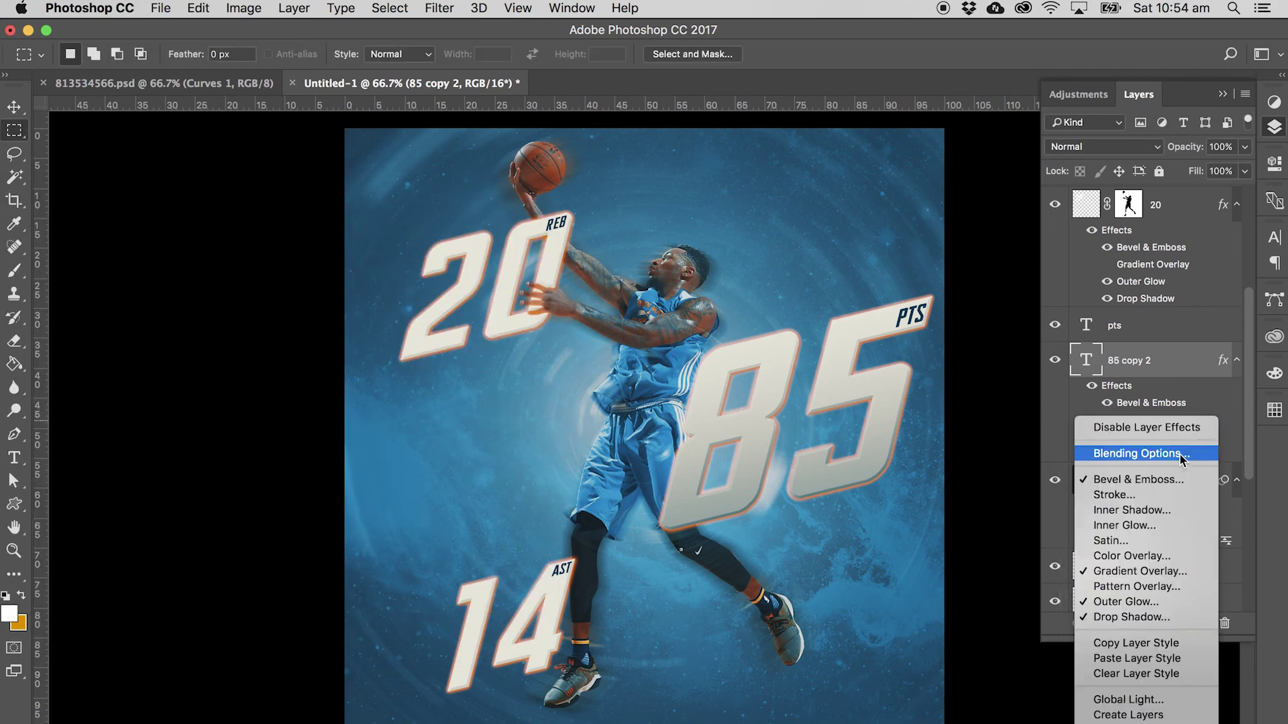
{"action": "left_click", "coordinate": [1140, 657]}
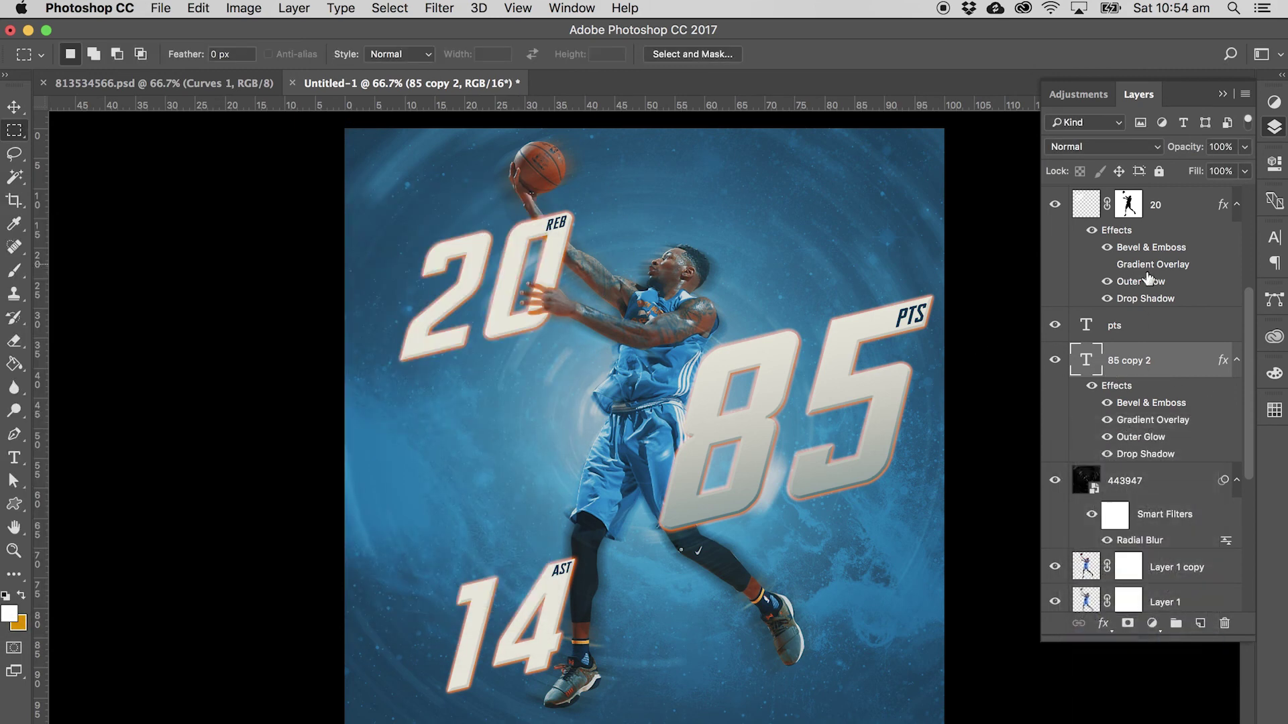
Paste the copied layer style onto the masked 20 layer to replace its current effects.
{"action": "left_click", "coordinate": [1172, 265]}
{"action": "right_click", "coordinate": [1173, 209]}
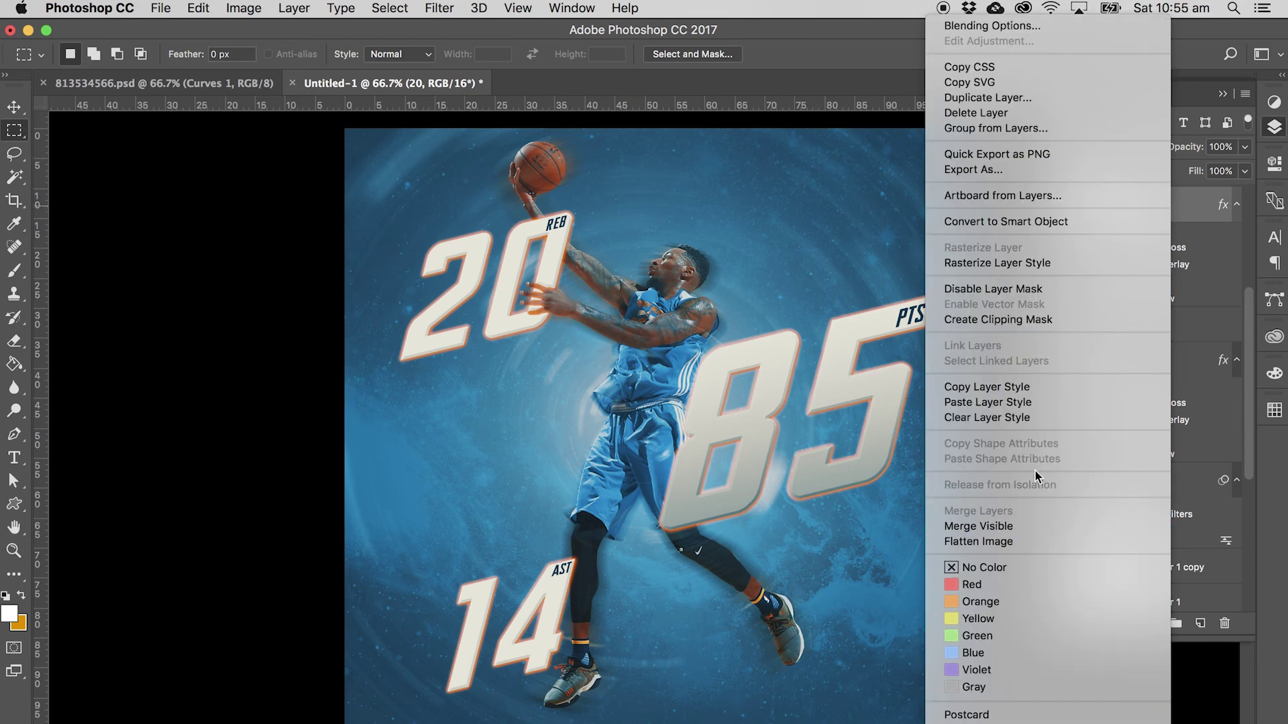
{"action": "left_click", "coordinate": [1056, 404]}
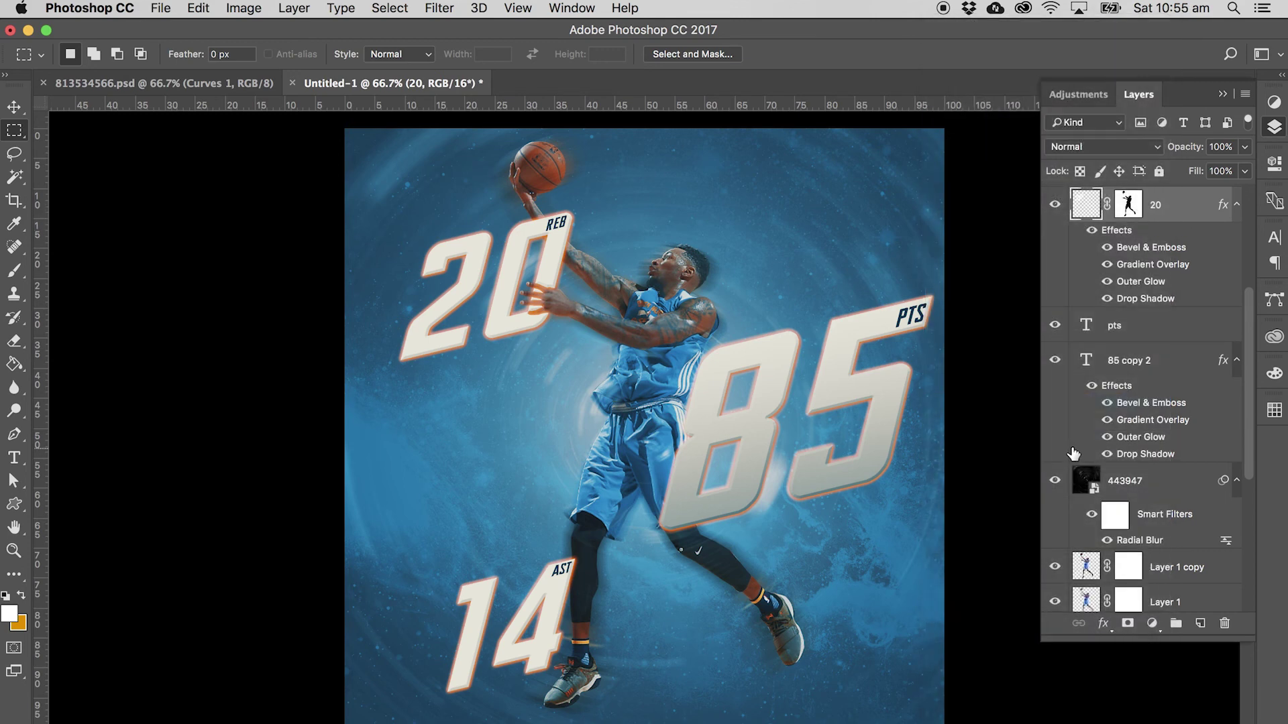
Paste the copied 85 copy 2 layer style onto the 14 text layer.
{"action": "scroll", "coordinate": [1177, 395], "scroll_direction": "up", "scroll_amount": 5}
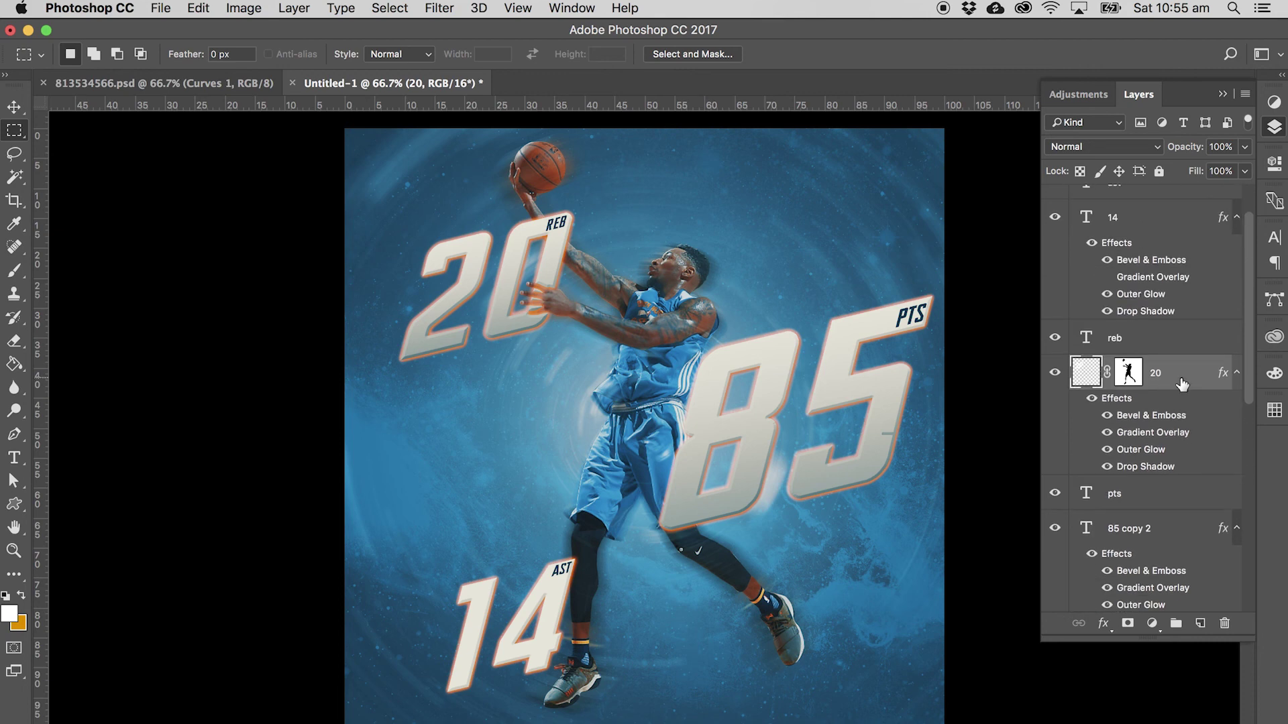
{"action": "left_click", "coordinate": [1162, 240]}
{"action": "right_click", "coordinate": [1161, 235]}
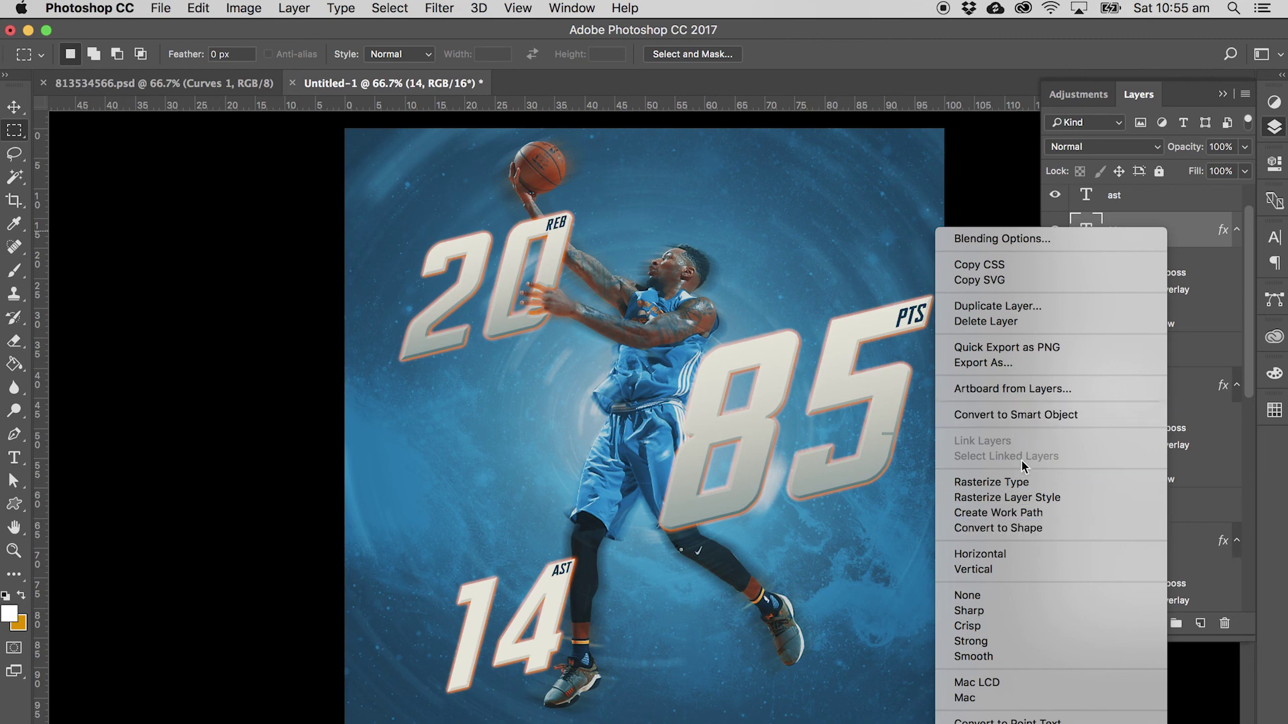
{"action": "left_click", "coordinate": [1015, 596]}
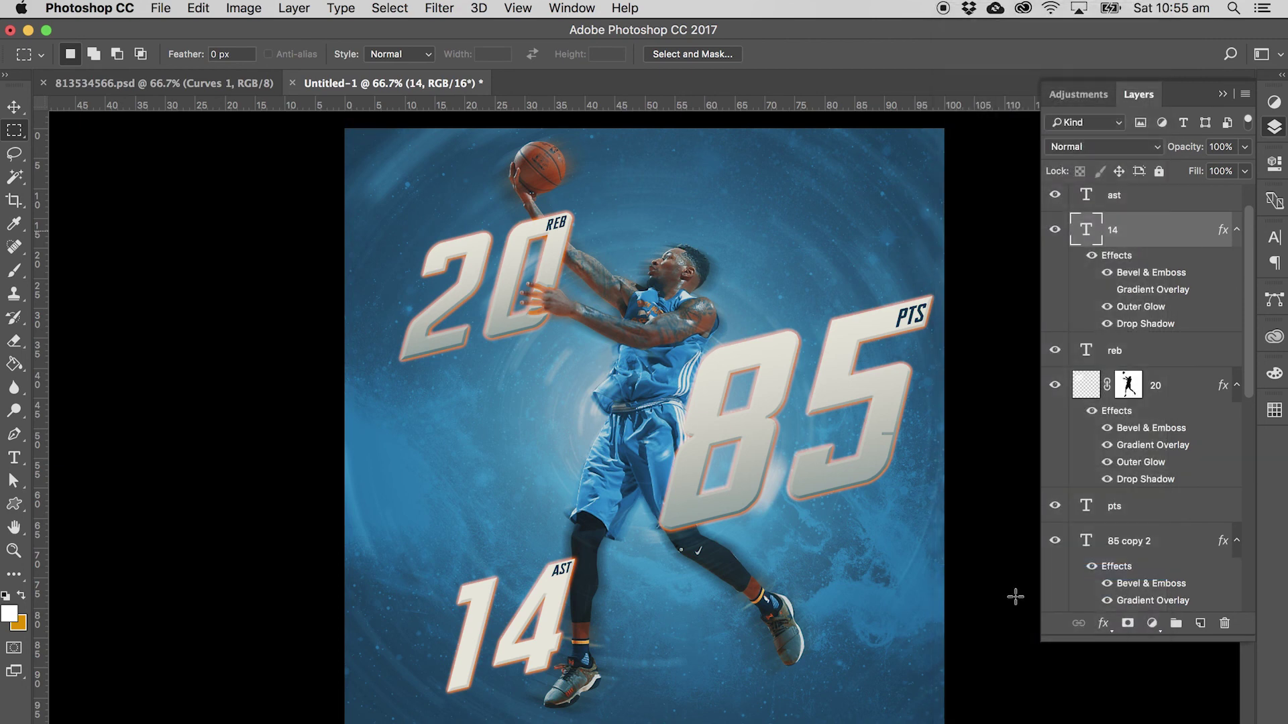